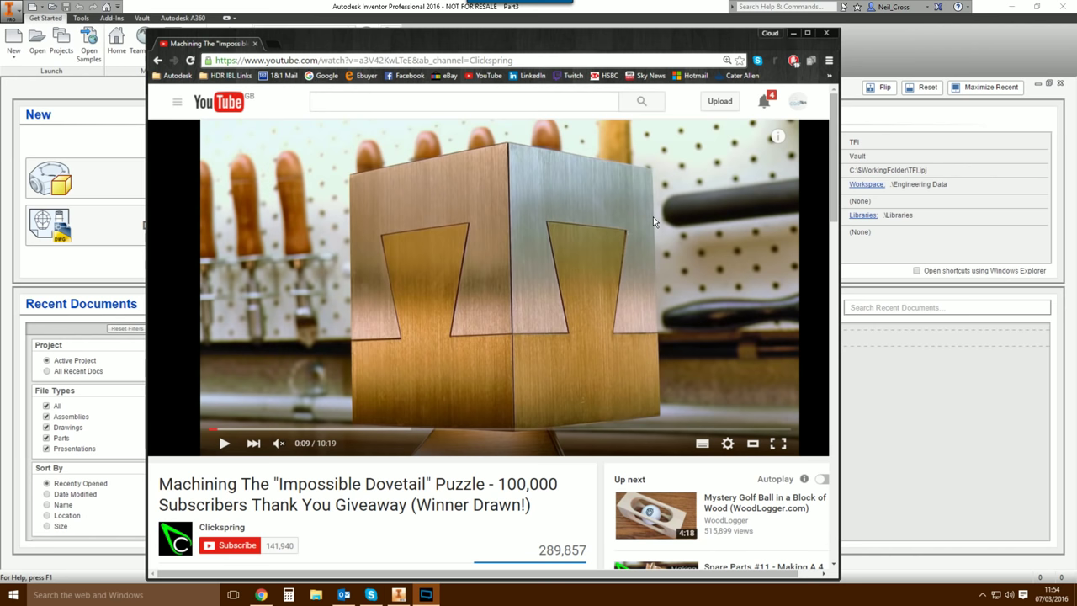
# Skip forward in the paused YouTube puzzle video to view the two separated dovetail halves.
pyautogui.moveTo(226, 530)
pyautogui.click(242, 430)
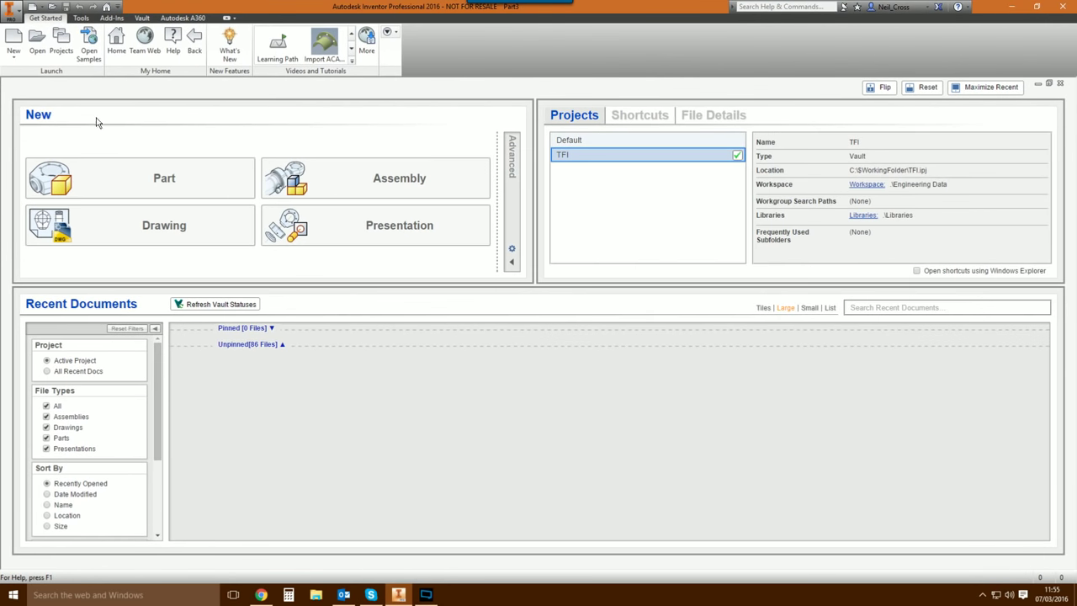
# Create a new part from the Standard.ipt template in Inventor and start a 2D sketch on the XY plane.
pyautogui.click(14, 44)
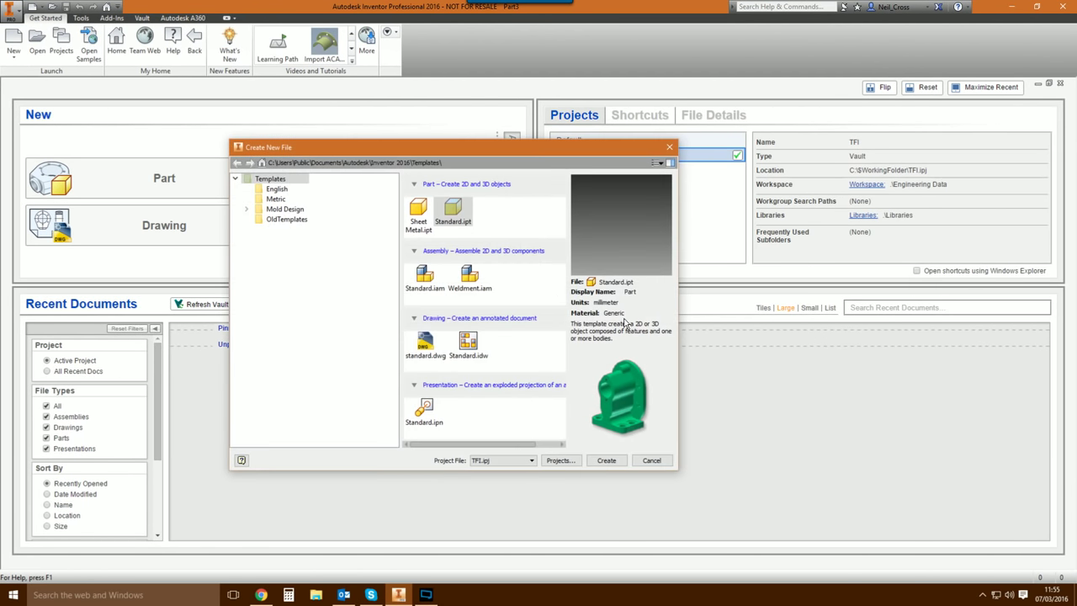
pyautogui.doubleClick(457, 208)
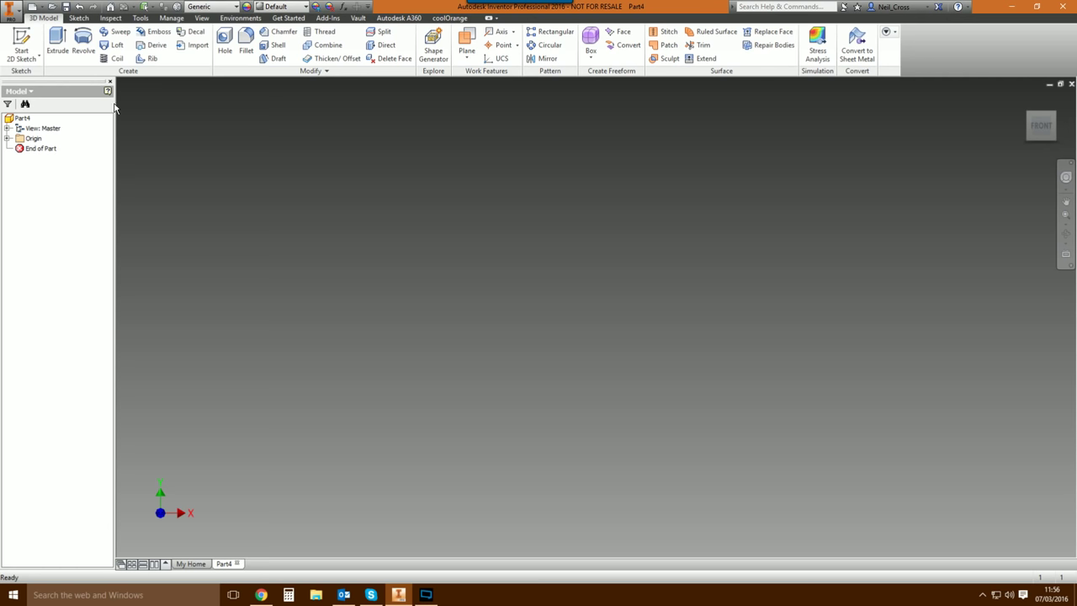
pyautogui.click(23, 47)
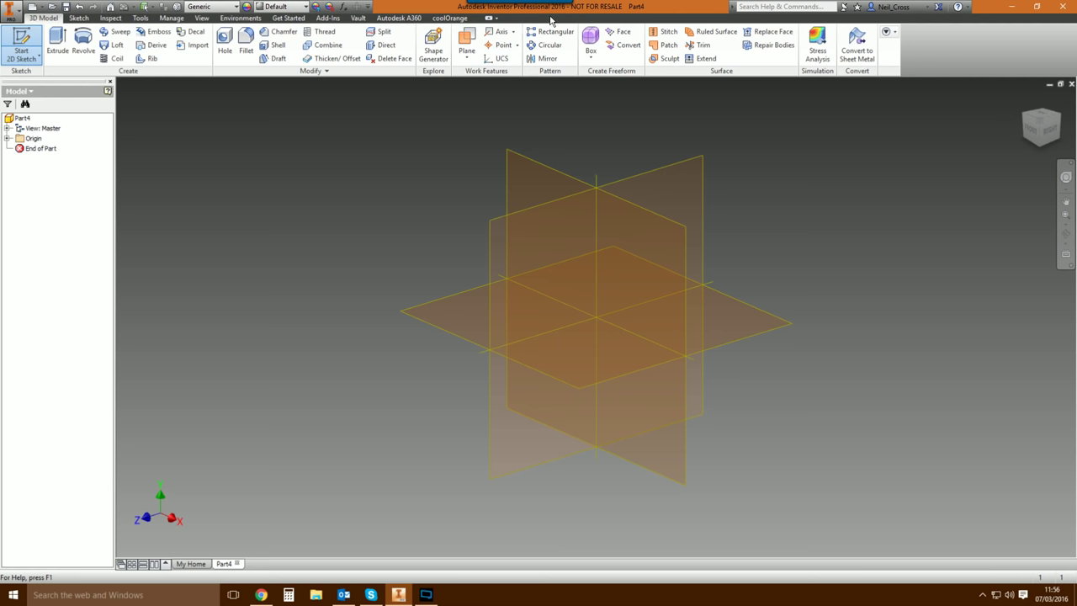
pyautogui.click(523, 165)
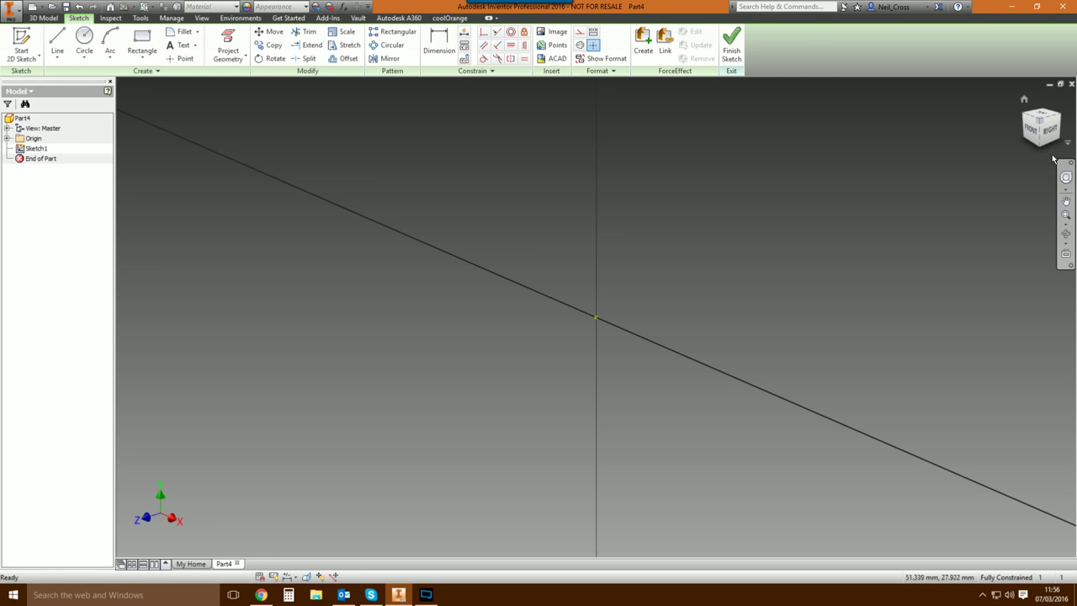
# Draw a two-point center rectangle of 150 by 150 mm centred on the sketch origin.
pyautogui.click(150, 58)
pyautogui.click(158, 124)
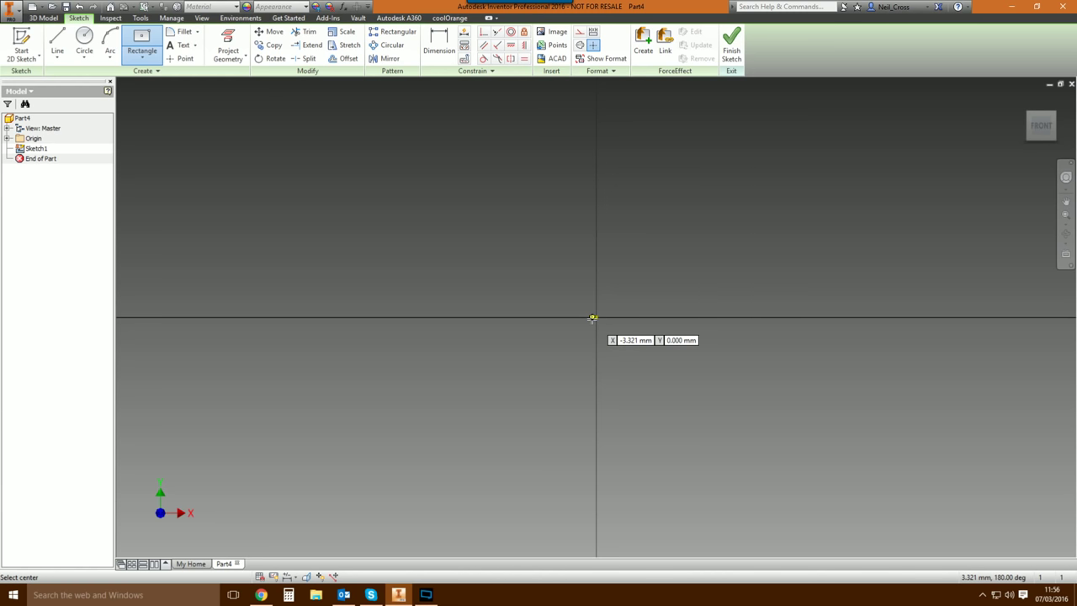
pyautogui.click(596, 318)
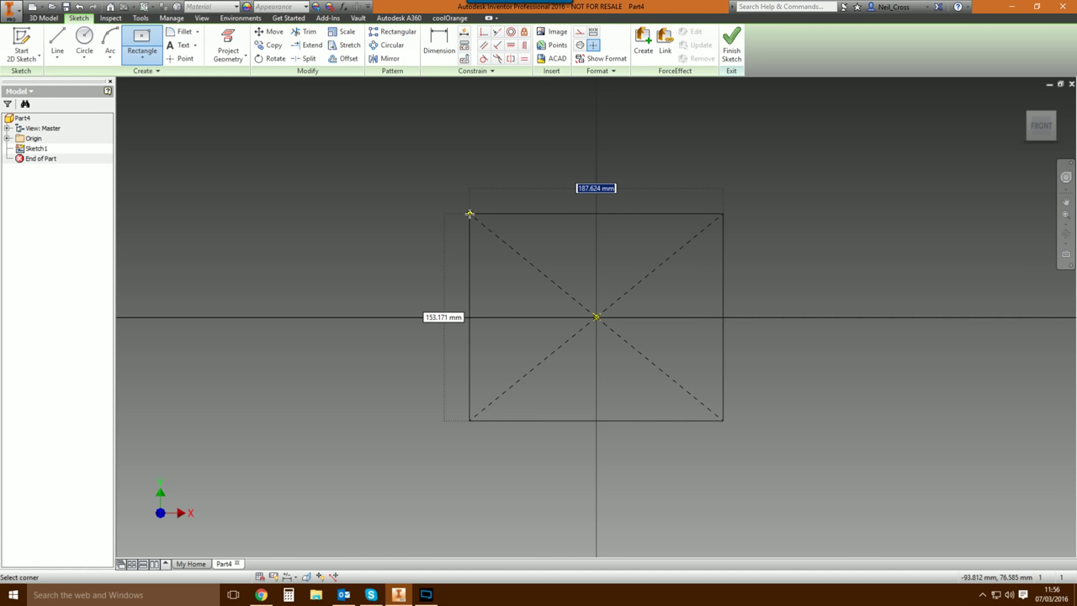
pyautogui.write('150')
pyautogui.press('Tab')
pyautogui.write('150')
pyautogui.press('Return')
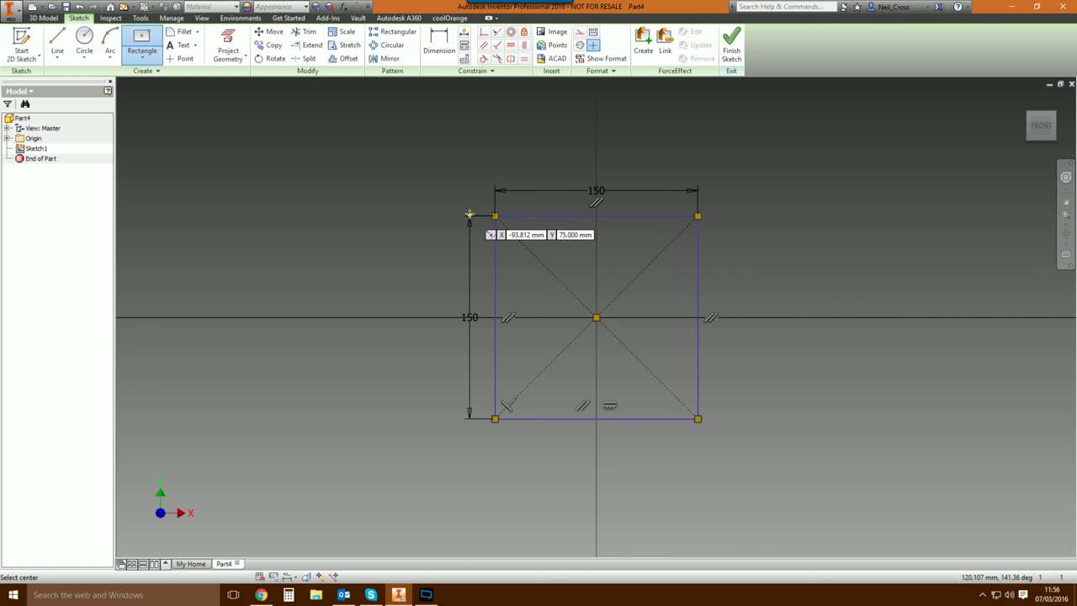
# Check the puzzle's shape in the Chrome video, and back in Inventor link the rectangle's height to its width dimension d0.
pyautogui.click(264, 594)
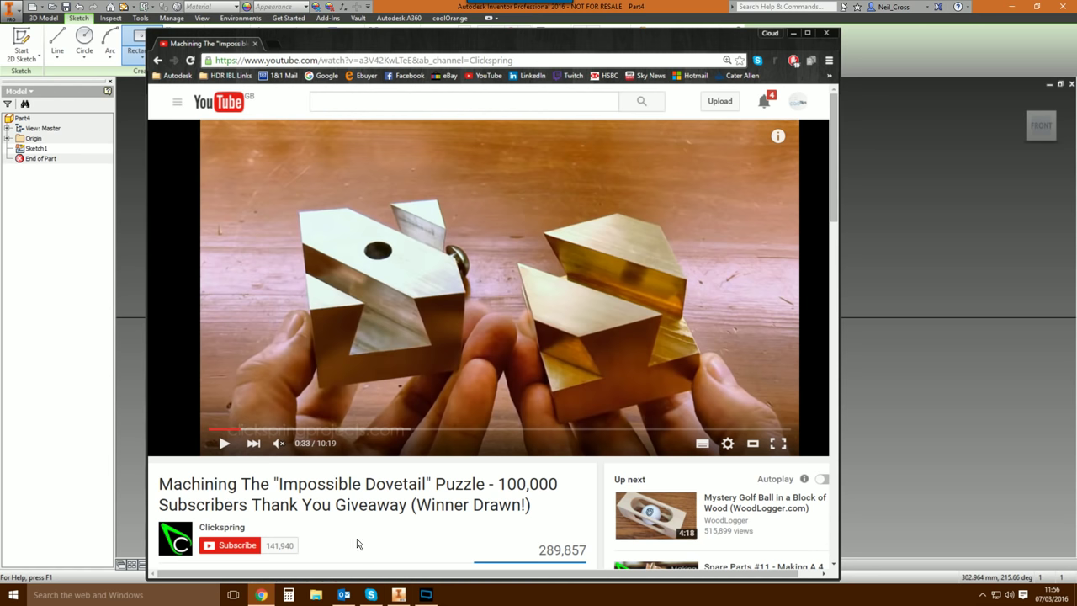
pyautogui.hotkey('alt', 'Tab')
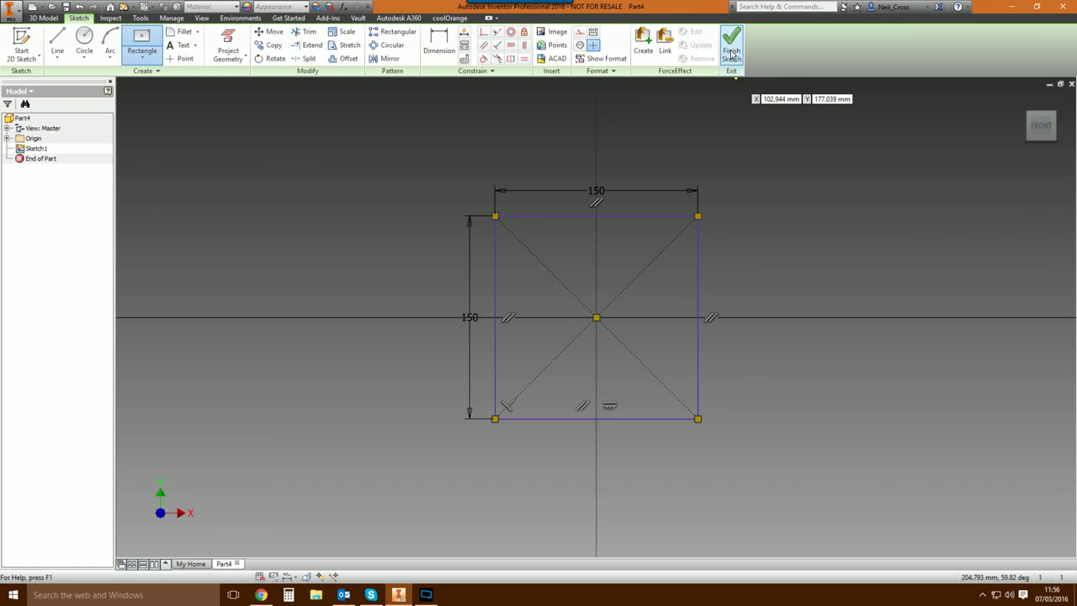
pyautogui.doubleClick(469, 317)
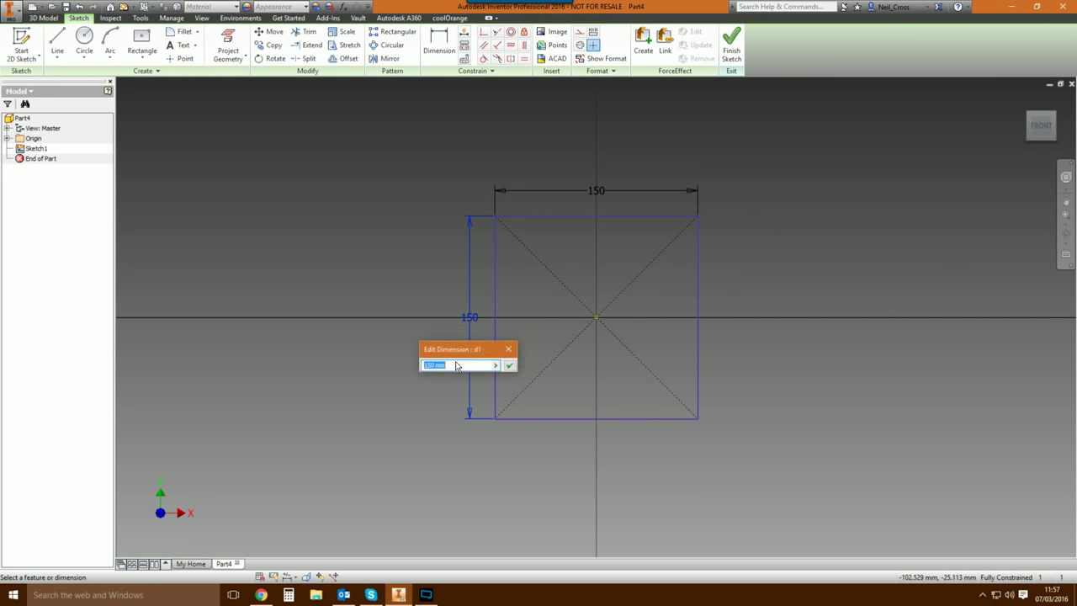
pyautogui.click(599, 191)
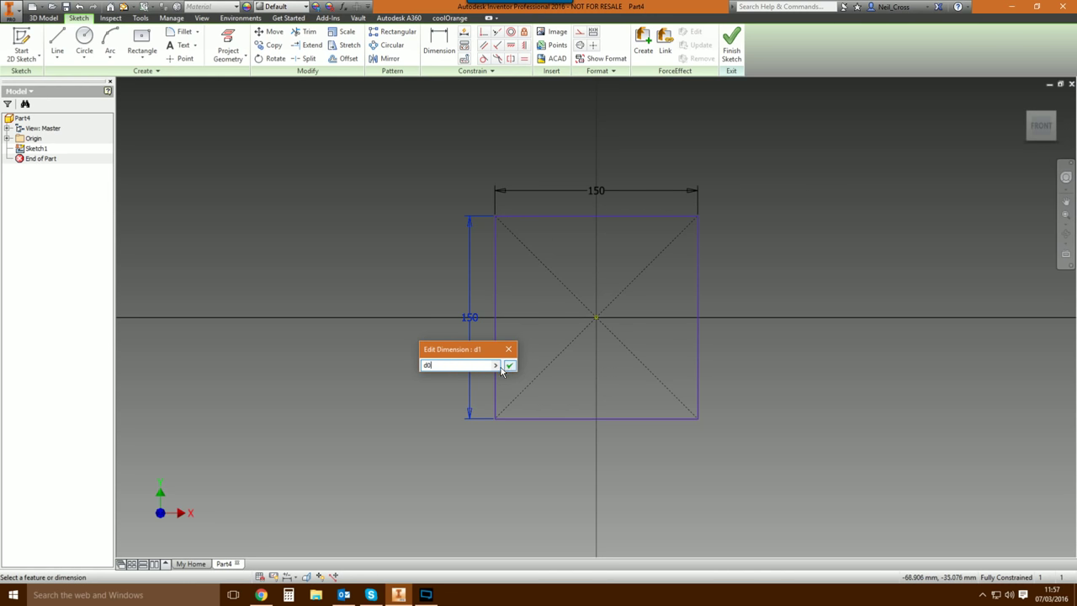
pyautogui.click(509, 365)
# Test the linked dimensions by setting the rectangle's width to 125 mm and restoring it to 150 mm.
pyautogui.doubleClick(606, 196)
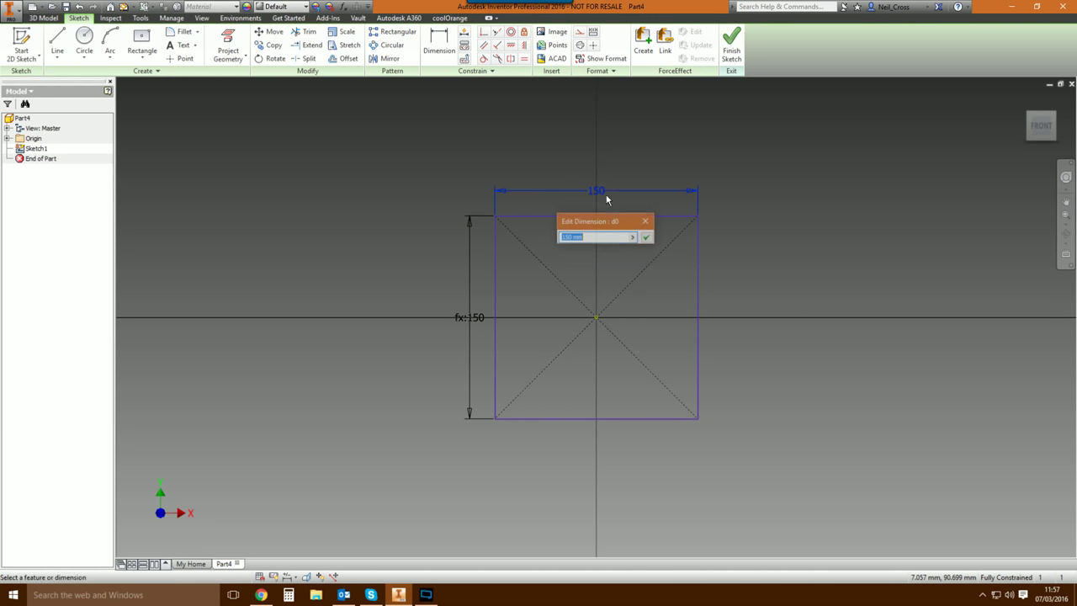
pyautogui.write('125')
pyautogui.press('Return')
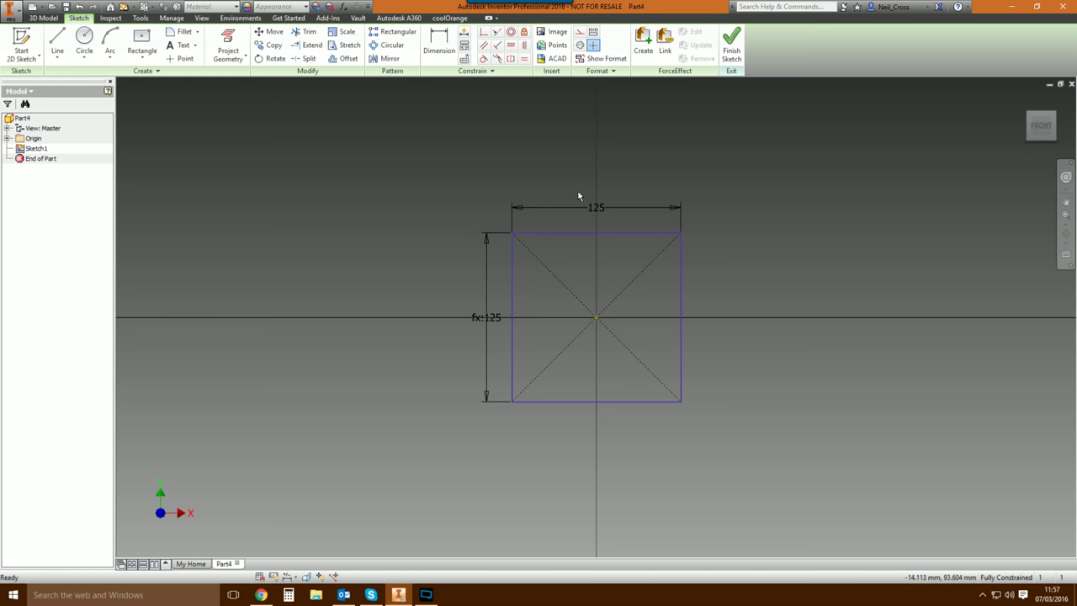
pyautogui.doubleClick(599, 207)
pyautogui.write('150')
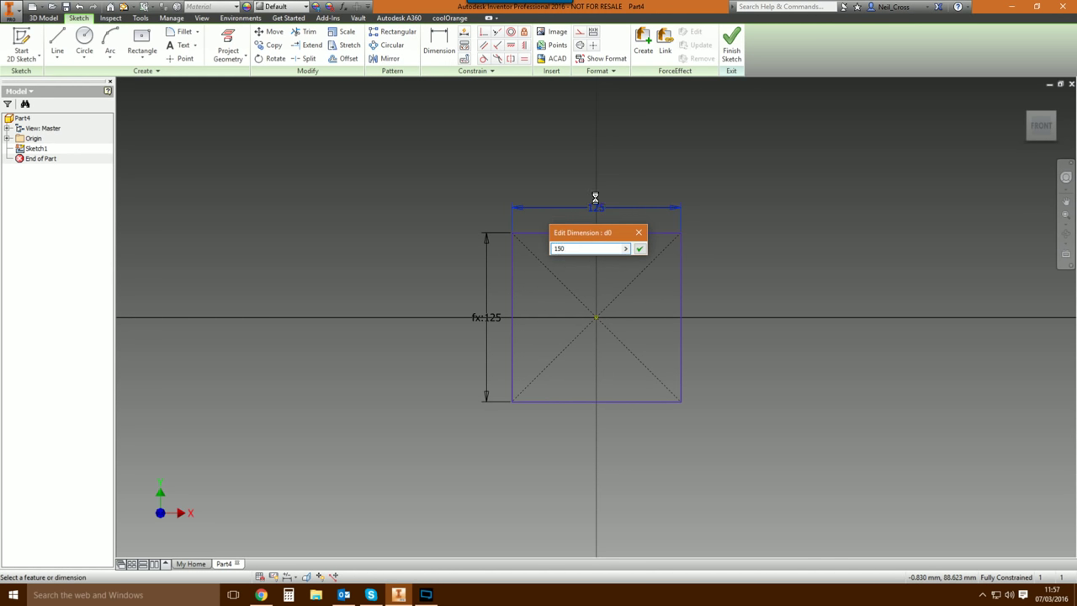
pyautogui.press('Return')
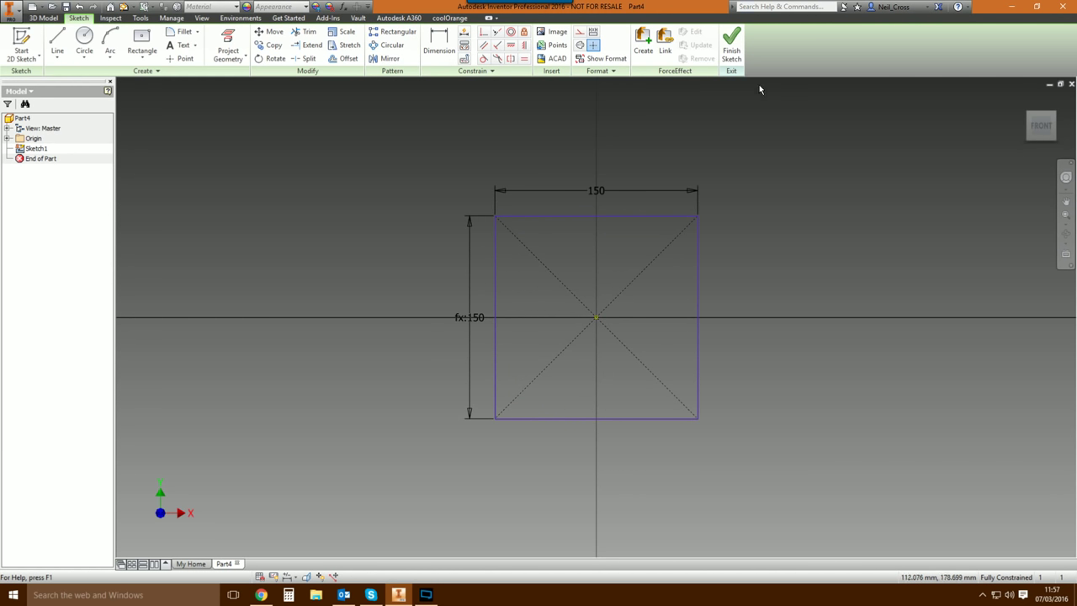
# Finish the sketch and extrude the square 150 mm symmetrically about the sketch plane to form a cube.
pyautogui.click(731, 42)
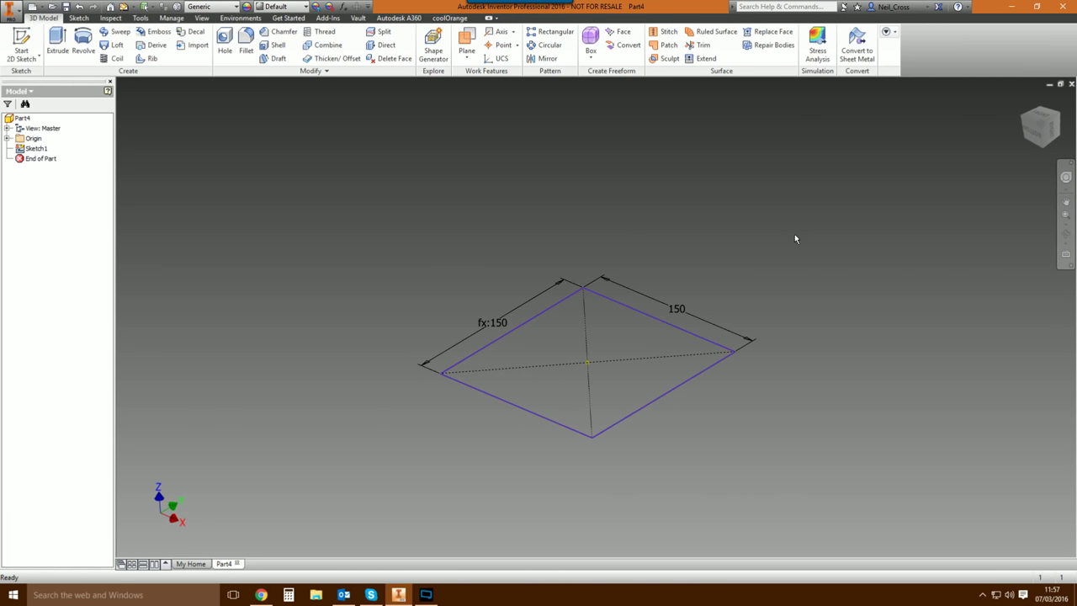
pyautogui.press('F5')
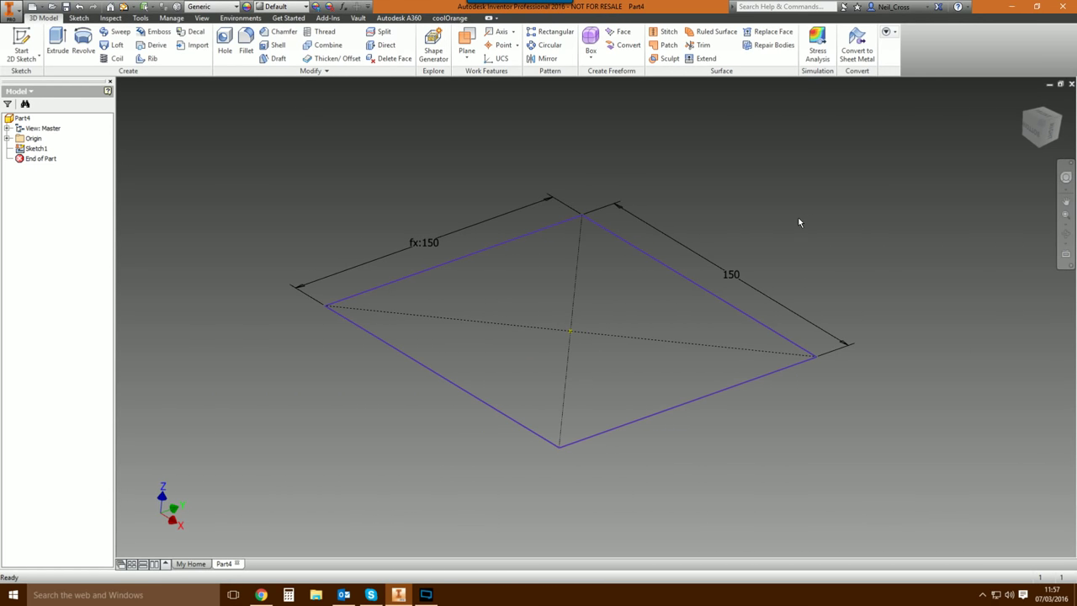
pyautogui.click(36, 149)
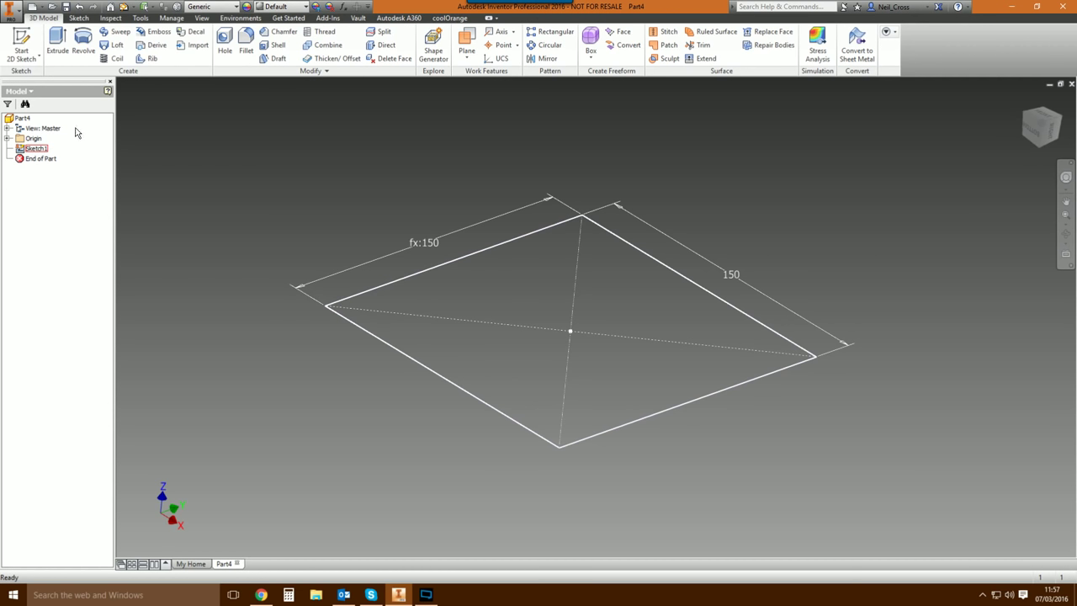
pyautogui.click(445, 156)
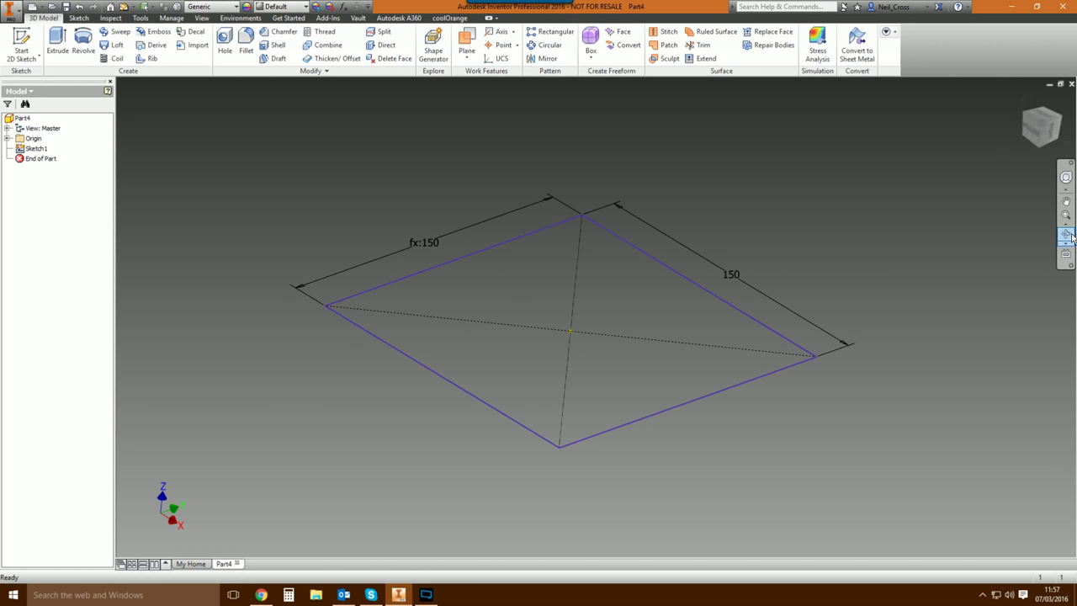
pyautogui.click(1067, 237)
pyautogui.moveTo(623, 286)
pyautogui.mouseDown()
pyautogui.moveTo(603, 291)
pyautogui.moveTo(594, 243)
pyautogui.moveTo(544, 288)
pyautogui.moveTo(471, 288)
pyautogui.moveTo(618, 301)
pyautogui.moveTo(563, 354)
pyautogui.moveTo(533, 407)
pyautogui.mouseUp()
pyautogui.press('Escape')
pyautogui.keyDown('shift'); pyautogui.moveTo(492, 283); pyautogui.dragTo(680, 257, button='middle'); pyautogui.keyUp('shift')
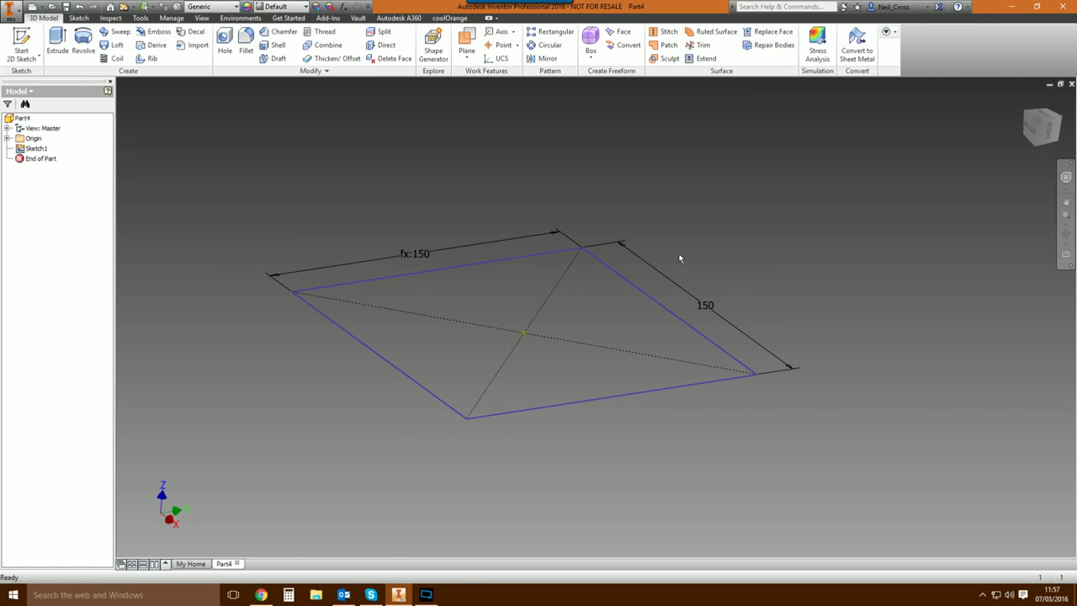
pyautogui.click(57, 42)
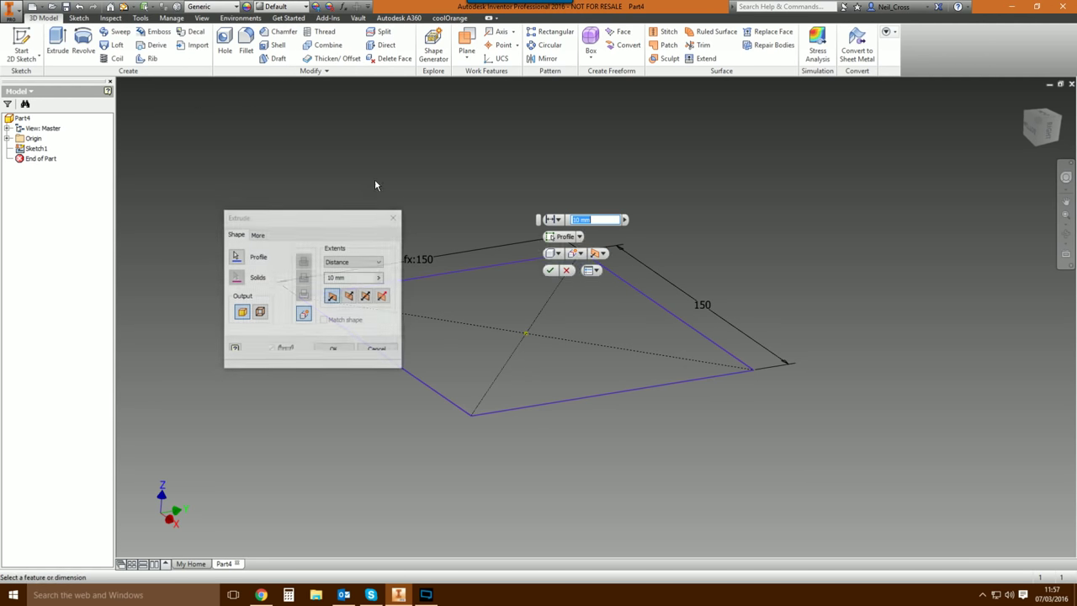
pyautogui.doubleClick(348, 279)
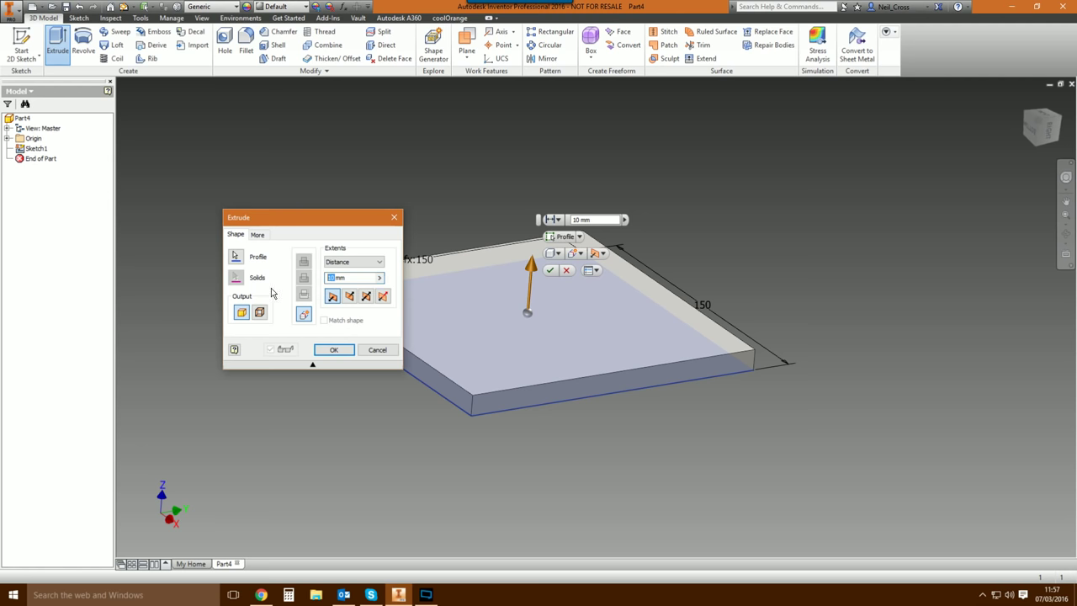
pyautogui.write('150')
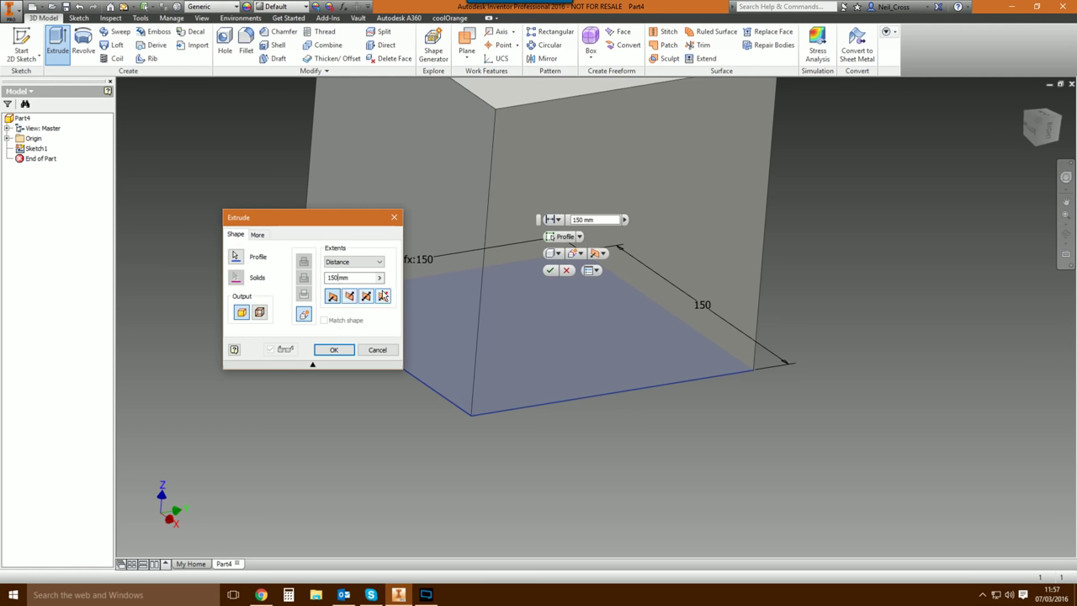
pyautogui.click(367, 298)
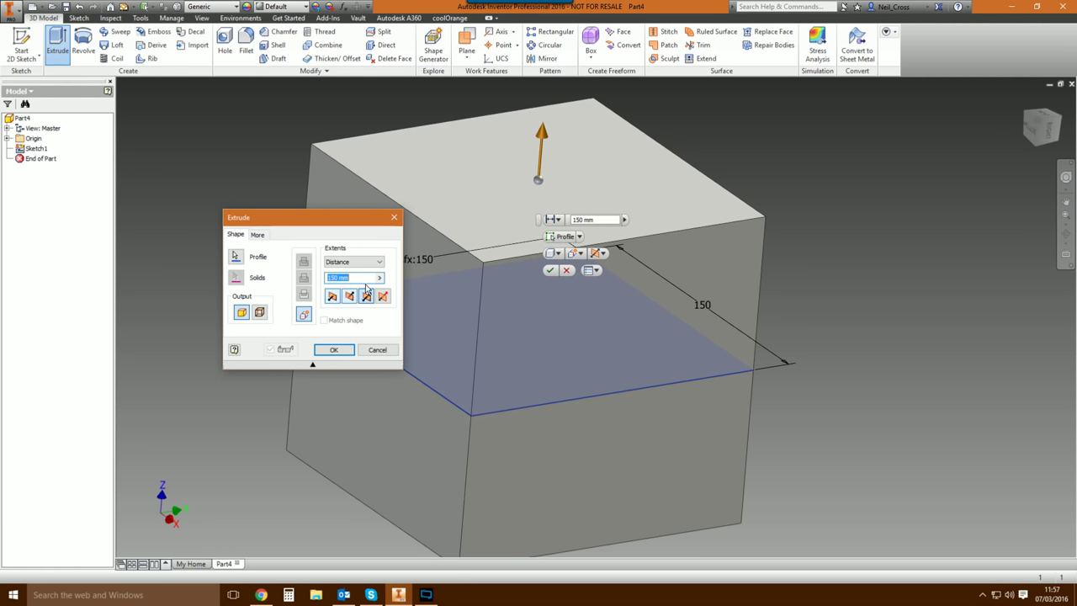
pyautogui.click(335, 349)
pyautogui.press('F6')
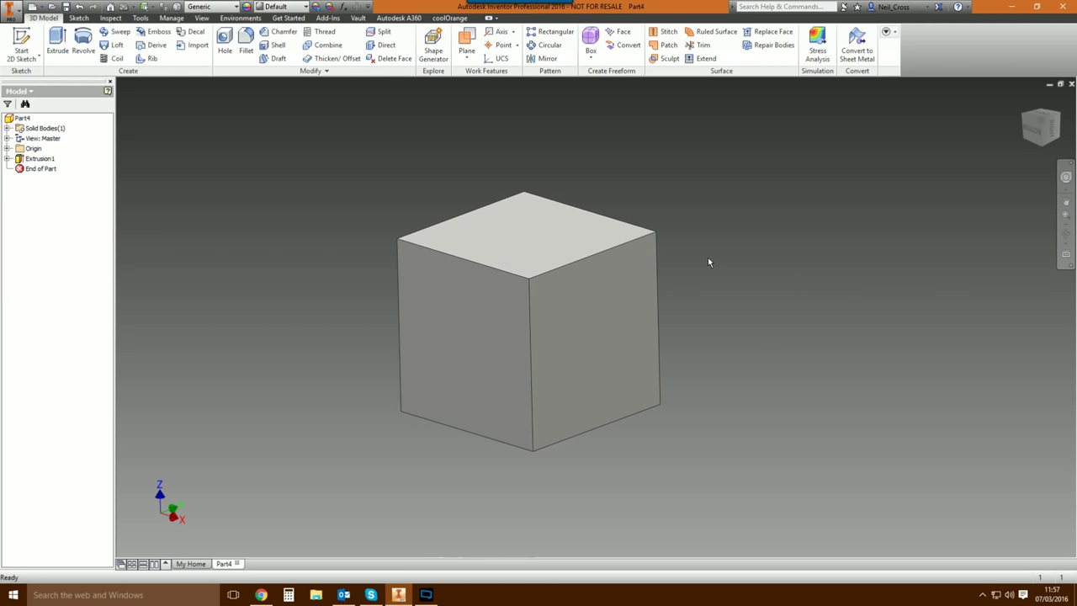
# Switch to Chrome to examine the dovetail cuts on both puzzle halves, and return to Inventor.
pyautogui.click(261, 595)
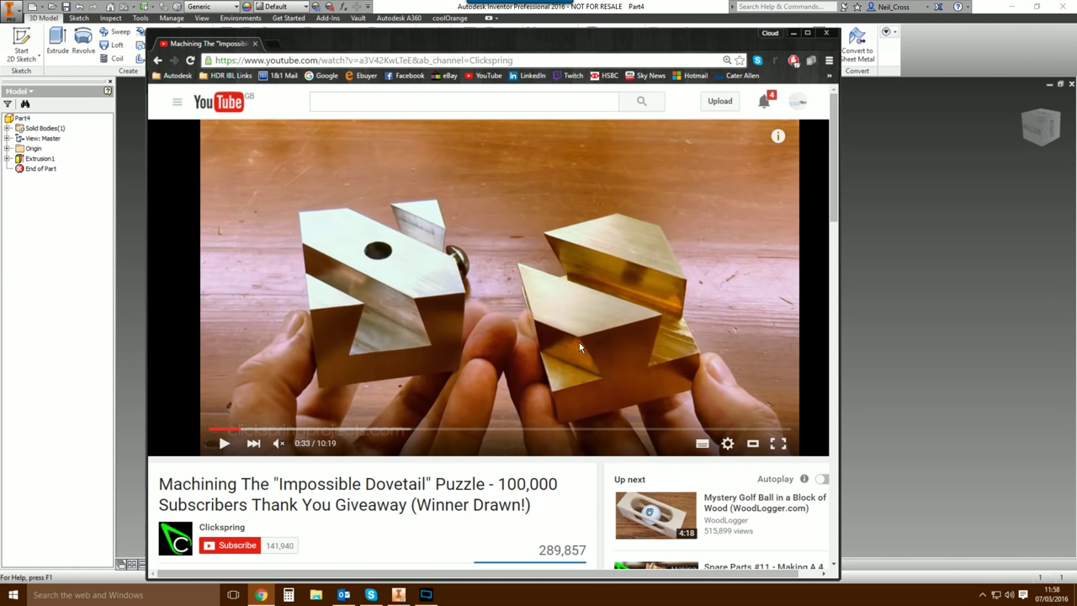
pyautogui.click(399, 595)
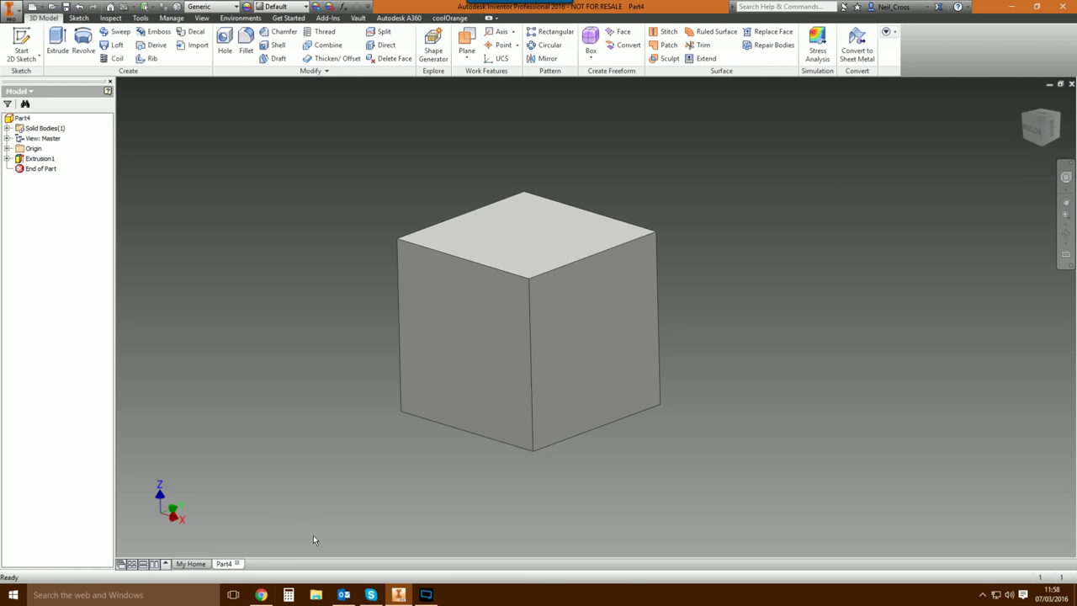
pyautogui.click(261, 595)
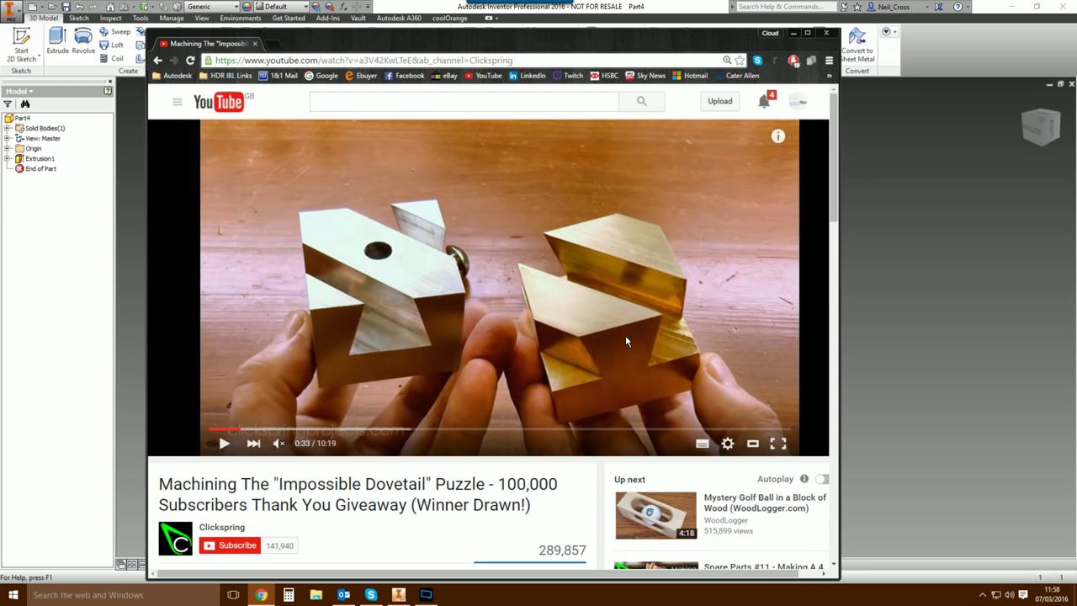
pyautogui.click(625, 11)
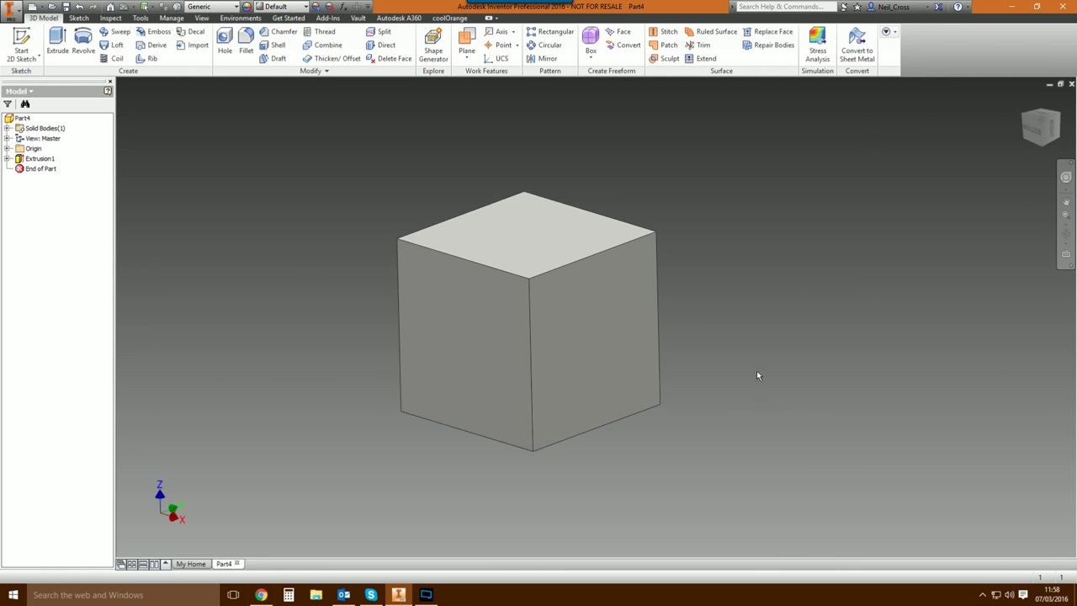
# Start a 2D sketch on the cube's right face and project the outline of that face into it.
pyautogui.click(21, 42)
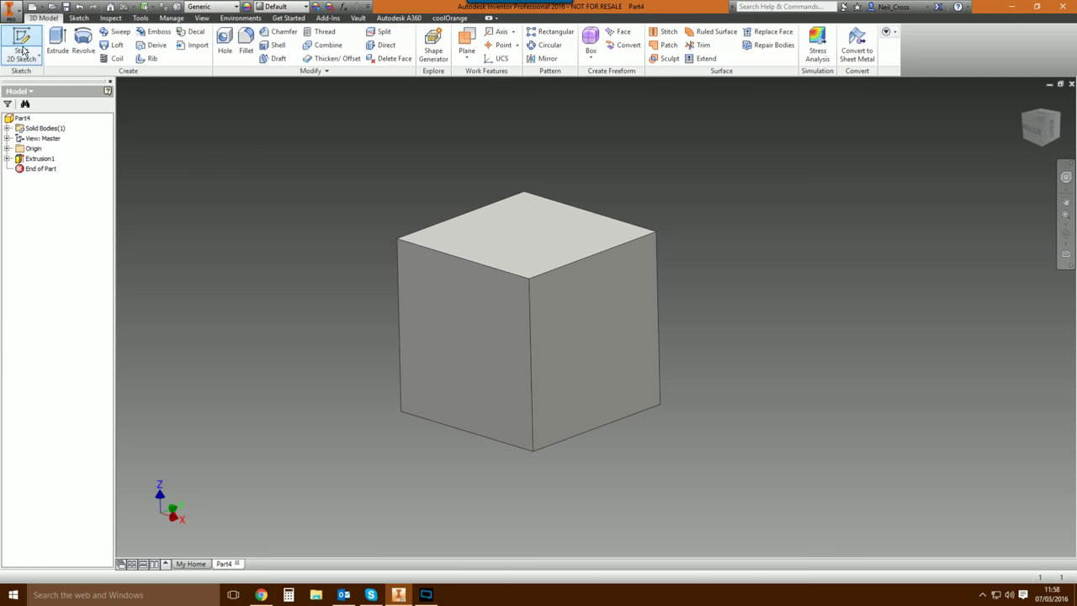
pyautogui.click(571, 306)
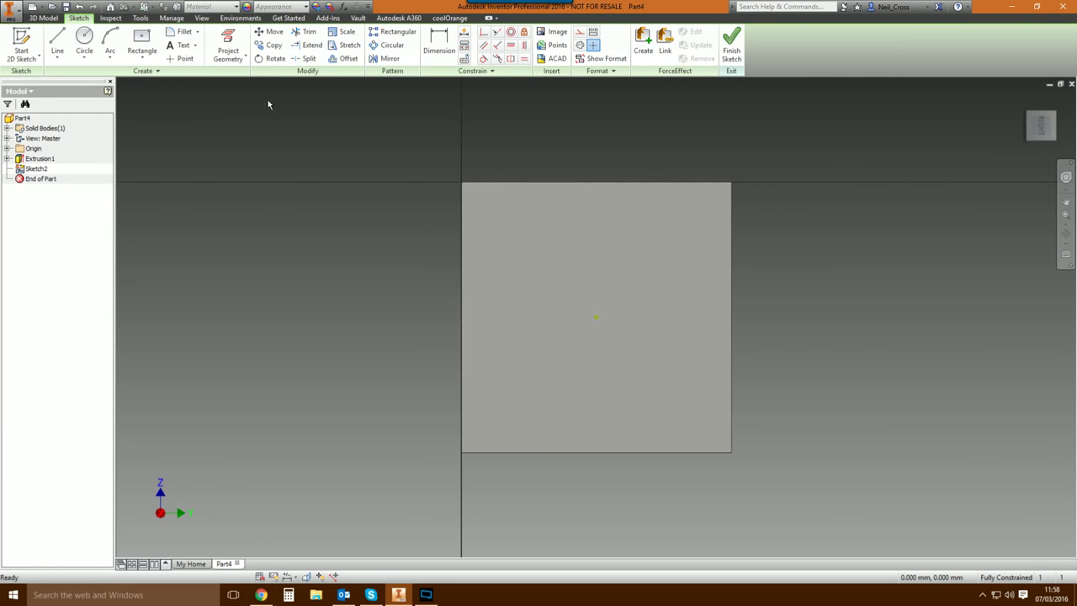
pyautogui.click(227, 46)
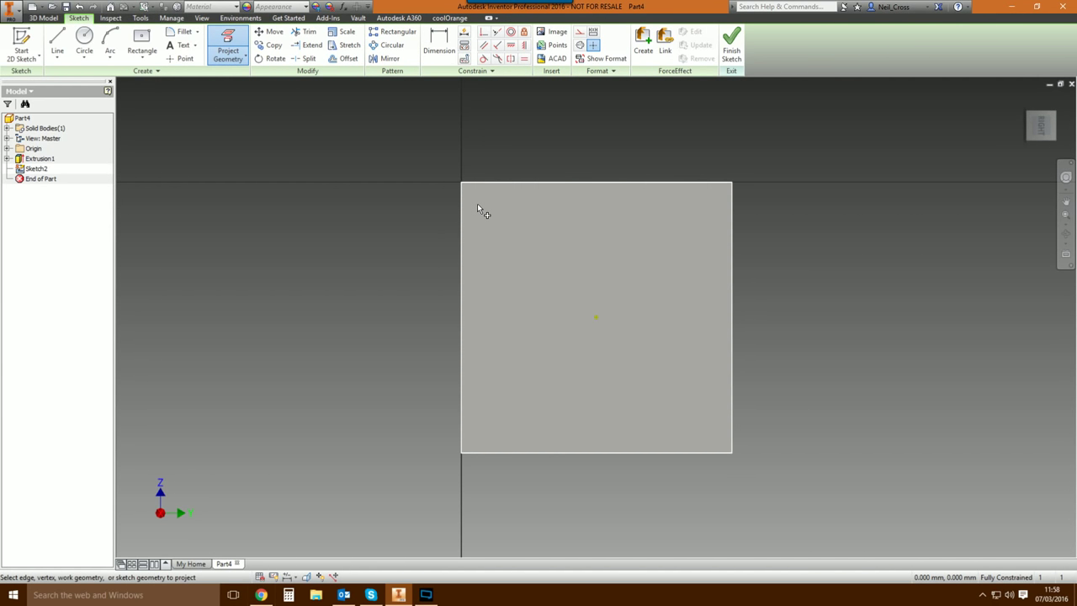
pyautogui.click(497, 260)
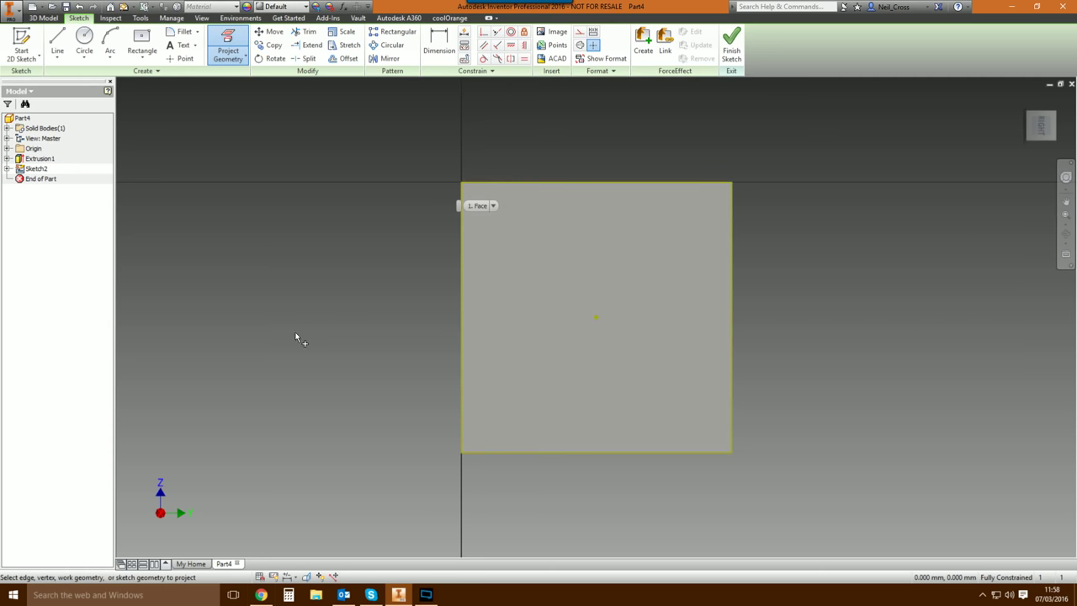
pyautogui.press('Escape')
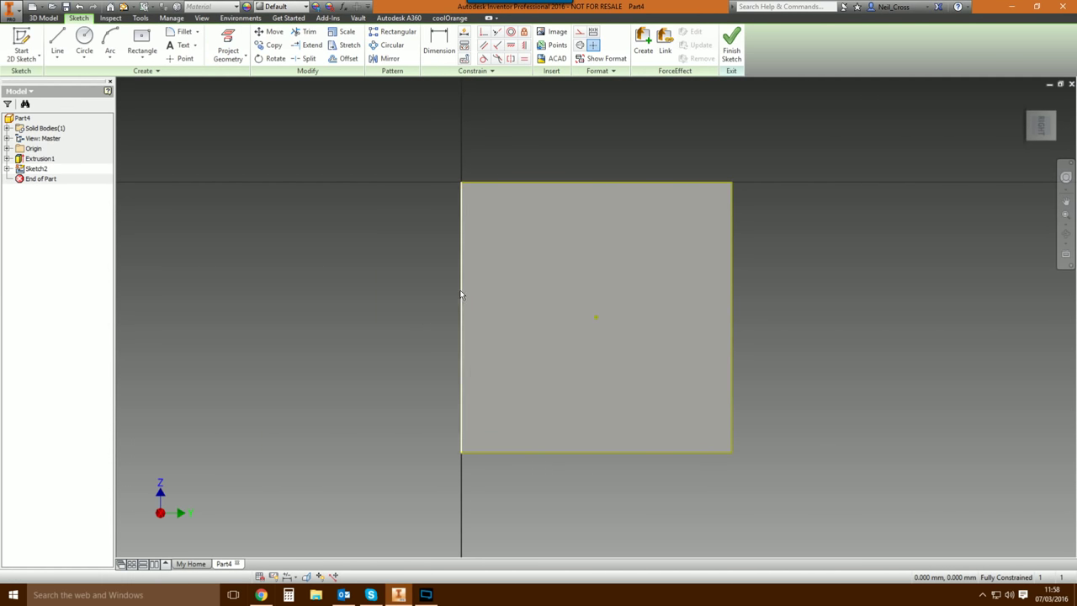
# Convert the projected outline of the cube's right face to construction geometry.
pyautogui.press('F6')
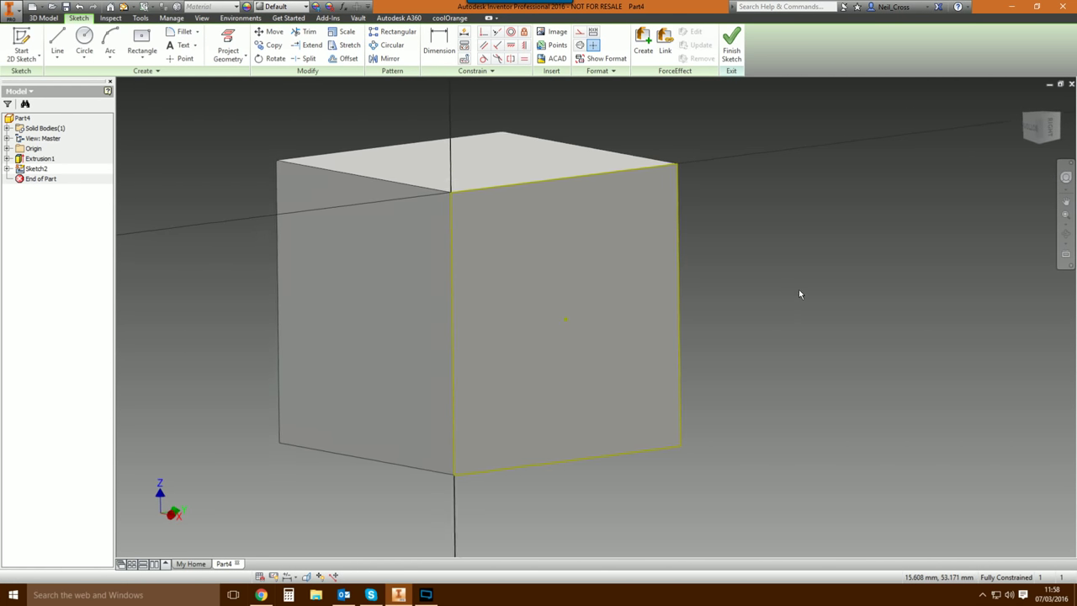
pyautogui.click(1048, 126)
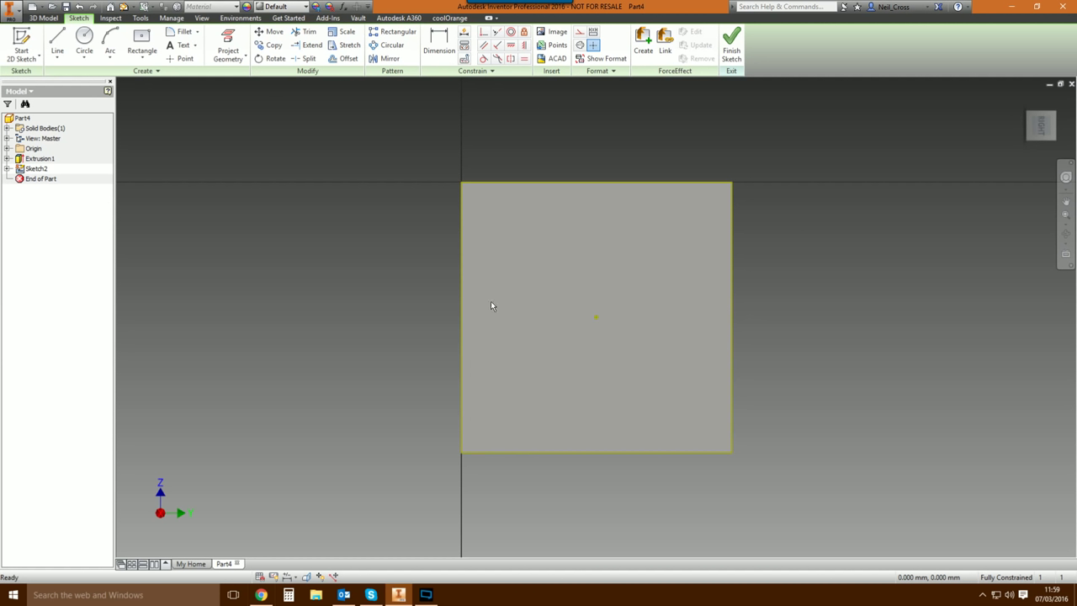
pyautogui.moveTo(401, 140)
pyautogui.mouseDown()
pyautogui.moveTo(474, 182)
pyautogui.moveTo(830, 504)
pyautogui.mouseUp()
pyautogui.click(580, 31)
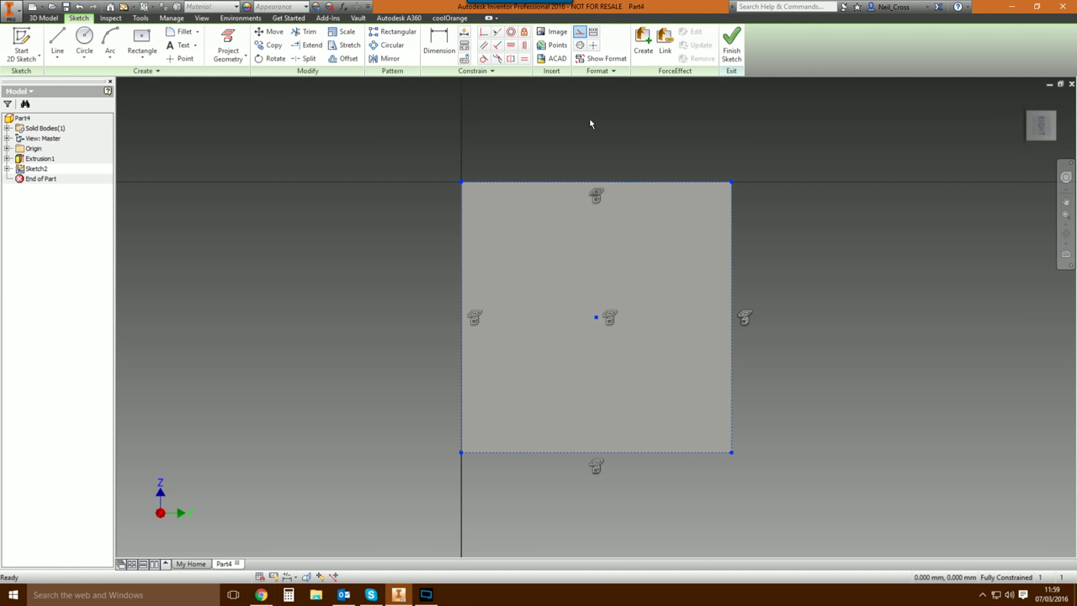
pyautogui.click(882, 261)
pyautogui.moveTo(411, 144); pyautogui.dragTo(430, 163)
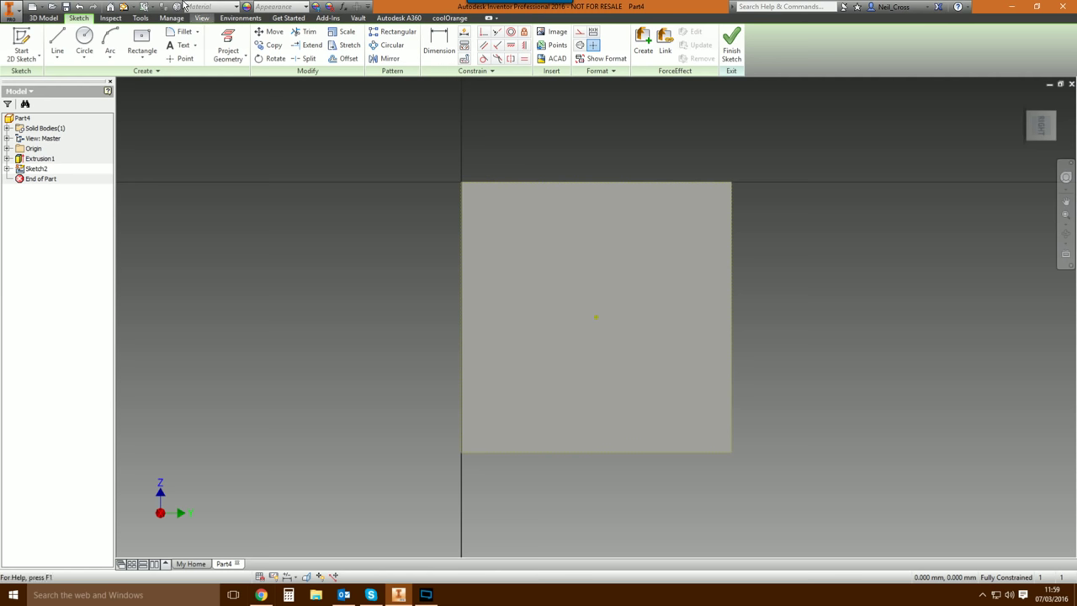
# Sketch an open line profile across the face, with a central dovetail about 56 mm wide at its top and 59 mm high.
pyautogui.click(57, 57)
pyautogui.click(70, 77)
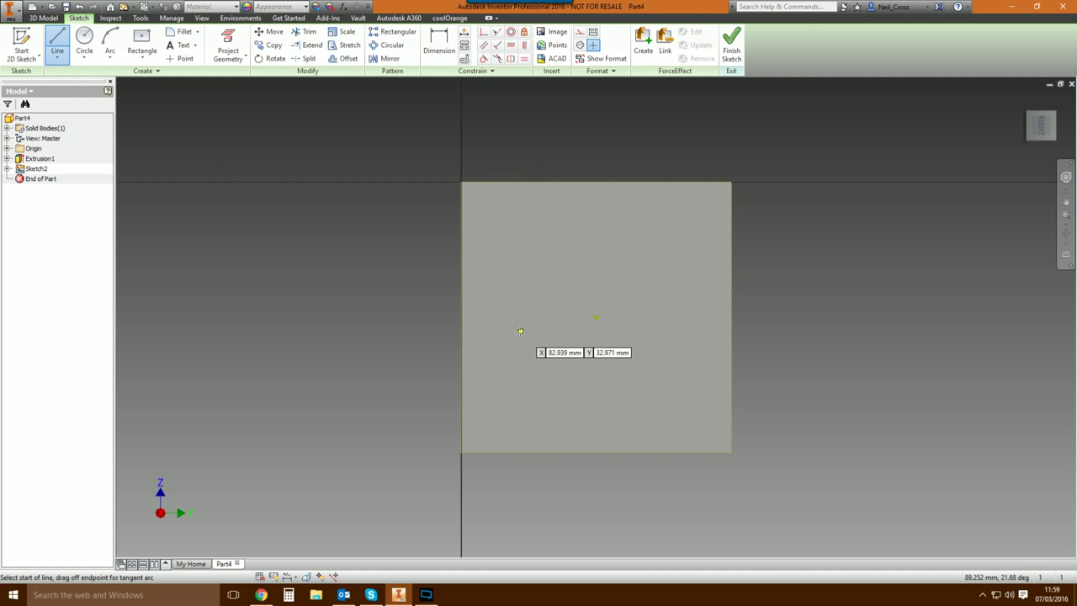
pyautogui.click(461, 364)
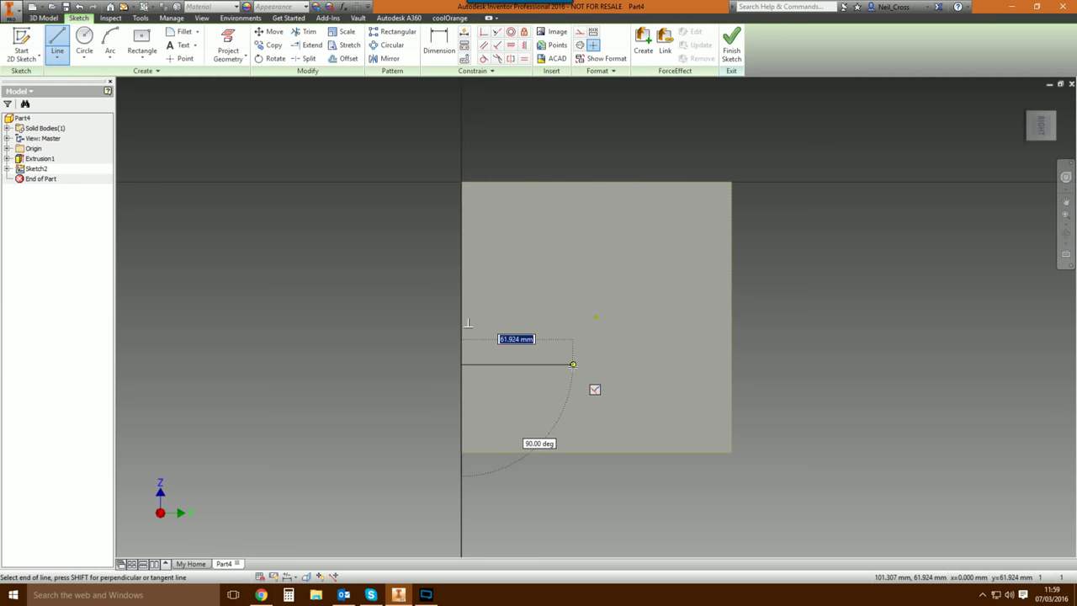
pyautogui.click(573, 365)
pyautogui.click(541, 259)
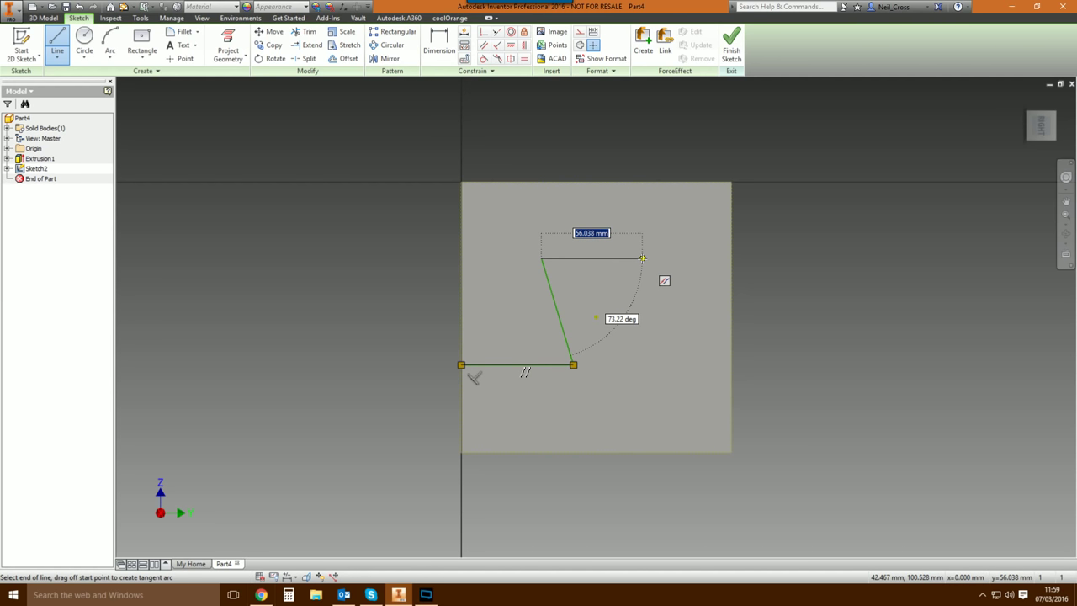
pyautogui.click(642, 258)
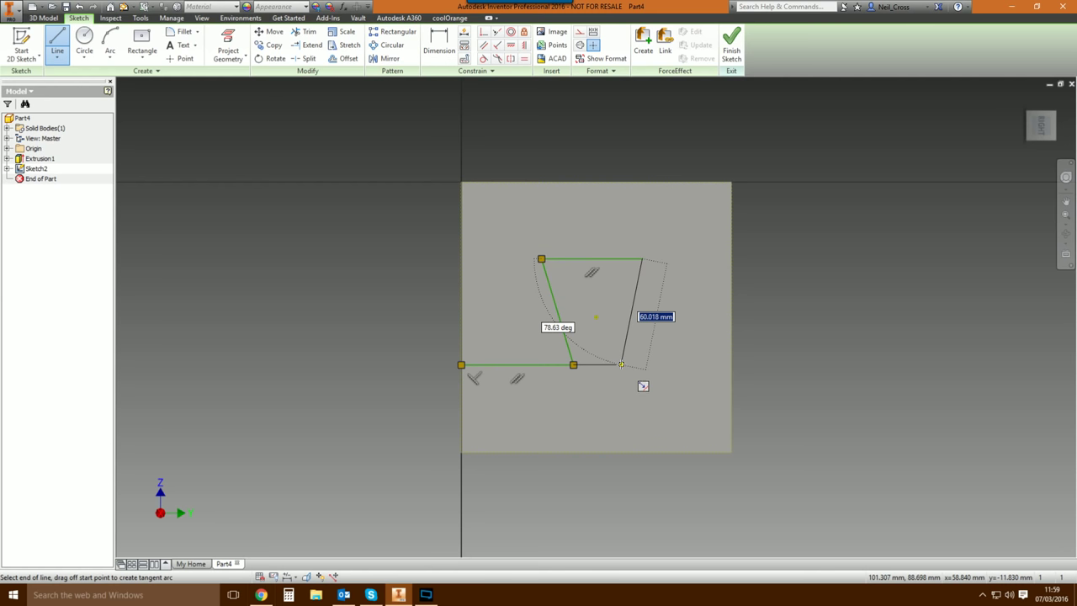
pyautogui.click(621, 365)
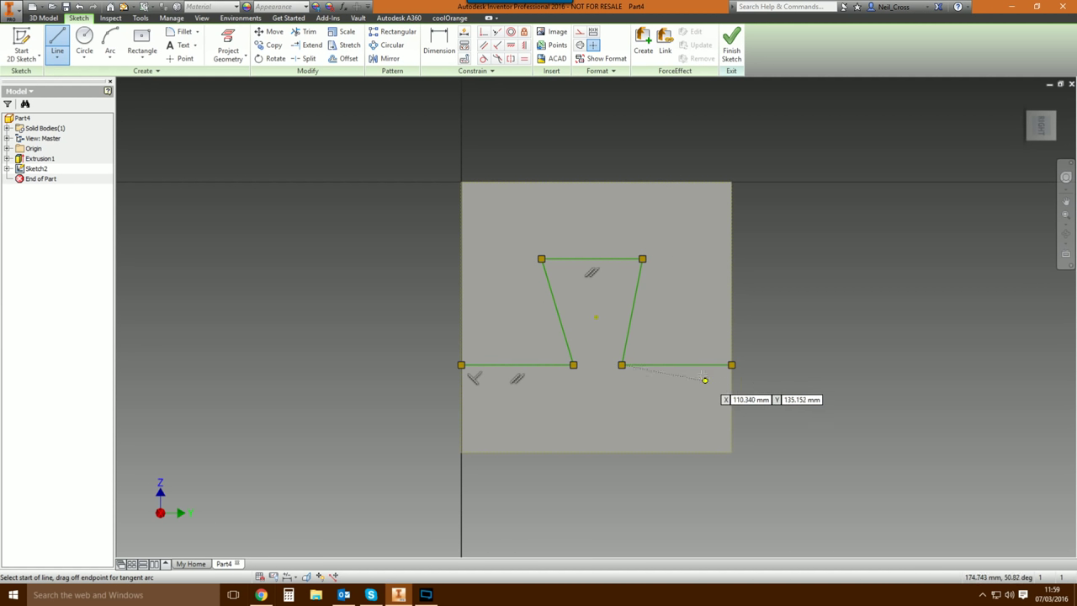
pyautogui.rightClick(715, 363)
pyautogui.click(728, 339)
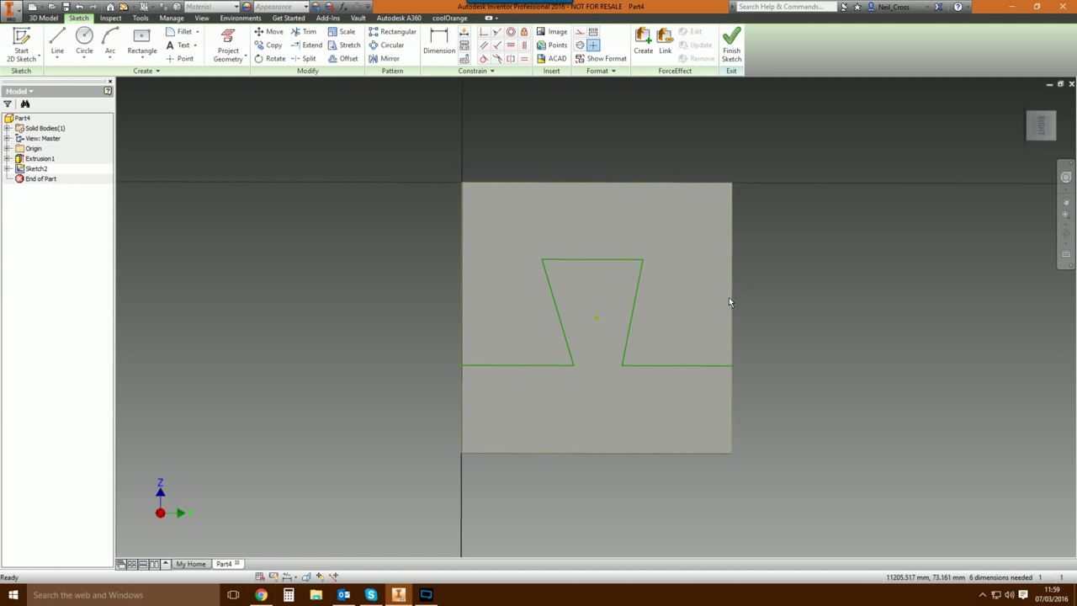
# Switch to Chrome to examine the assembled cube's dovetail faces at 0:08 in the reference video, and return to Inventor.
pyautogui.press('F6')
pyautogui.click(261, 595)
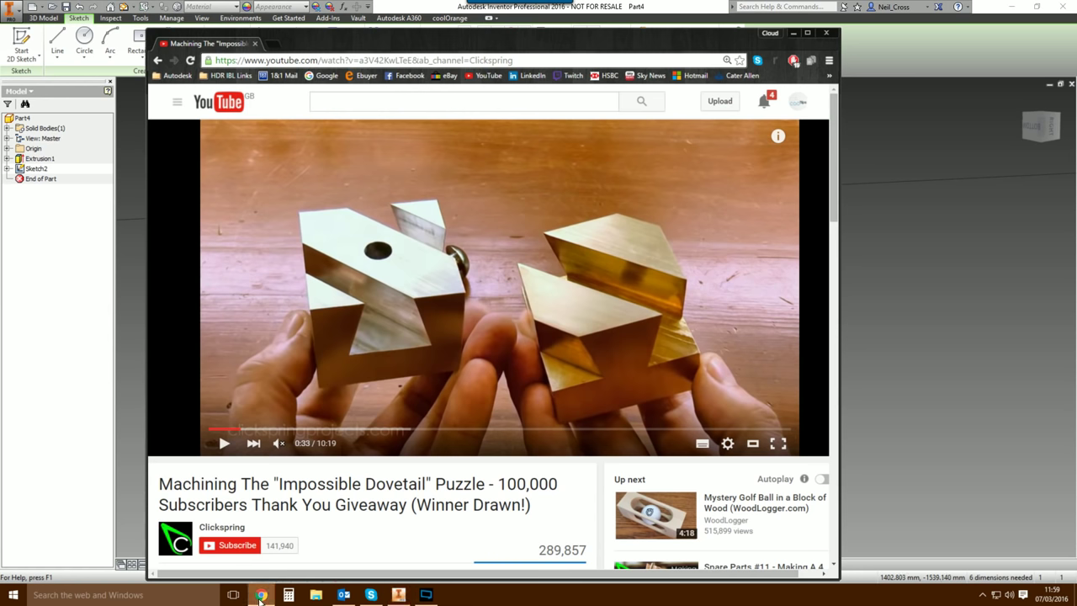
pyautogui.click(229, 431)
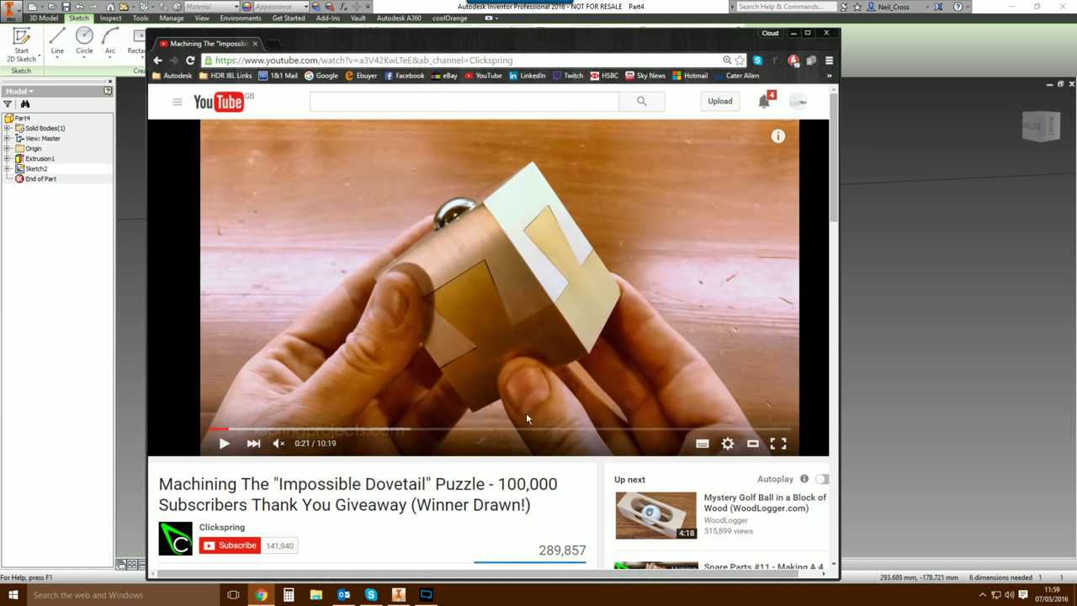
pyautogui.click(218, 430)
pyautogui.click(215, 430)
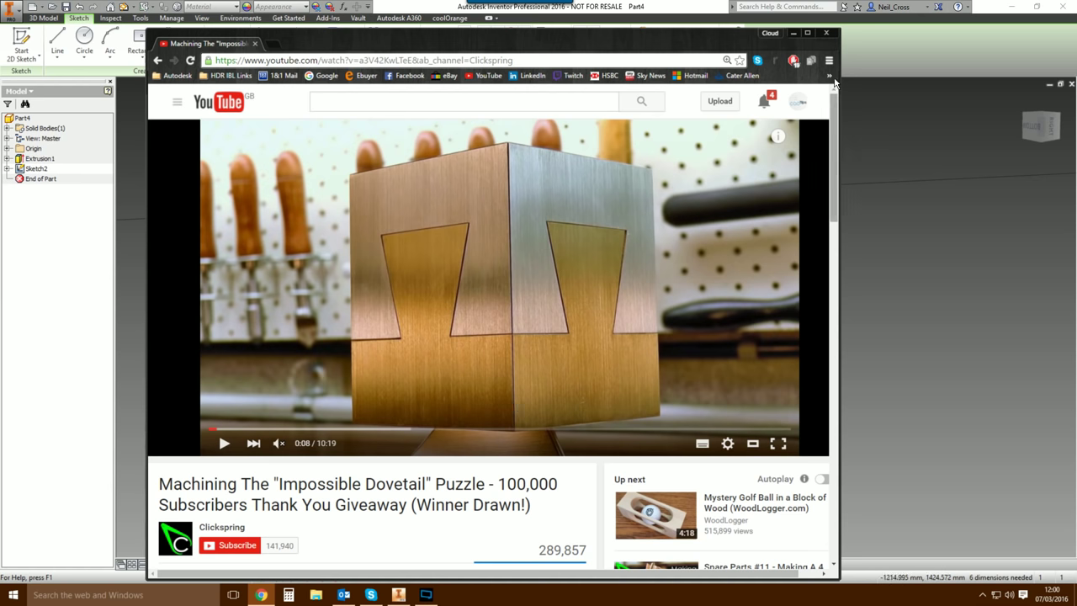
pyautogui.hotkey('alt', 'Tab')
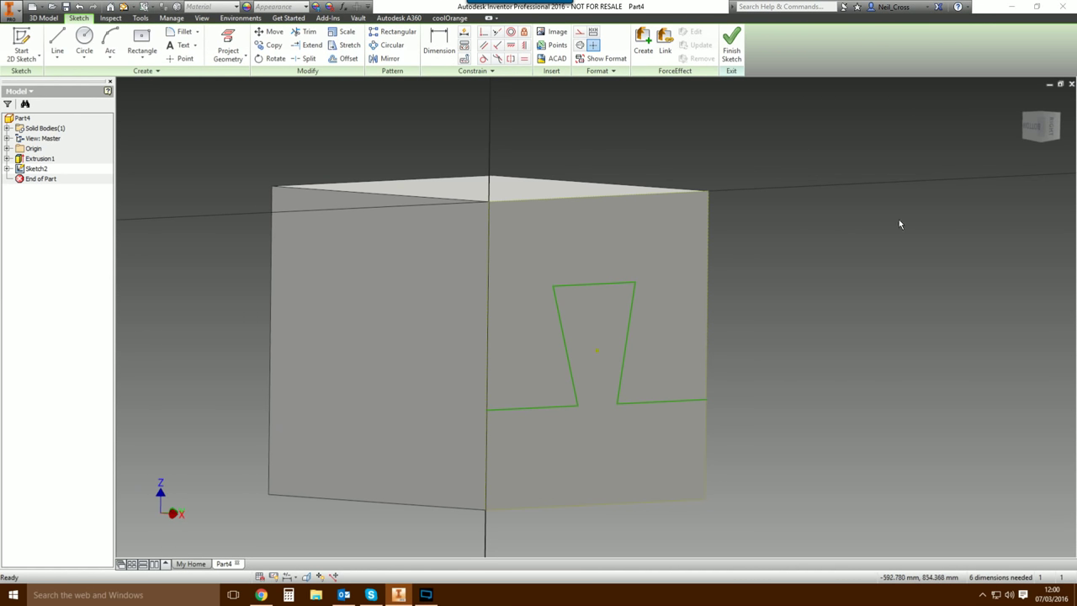
# Draw a vertical centerline between the midpoints of the face's bottom and top edges.
pyautogui.click(1042, 126)
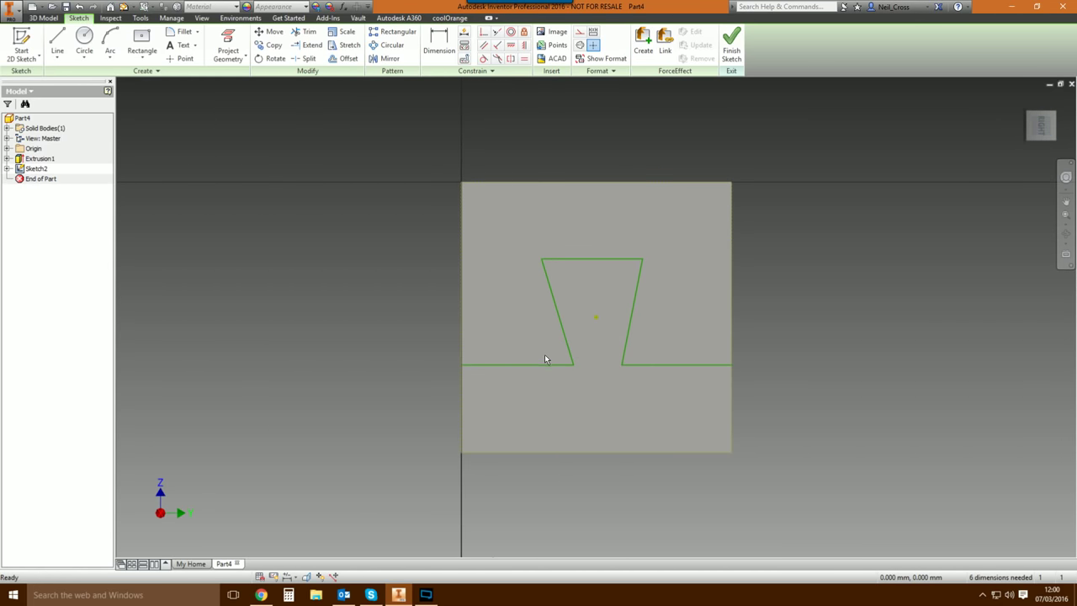
pyautogui.moveTo(579, 354); pyautogui.dragTo(525, 353, button='middle')
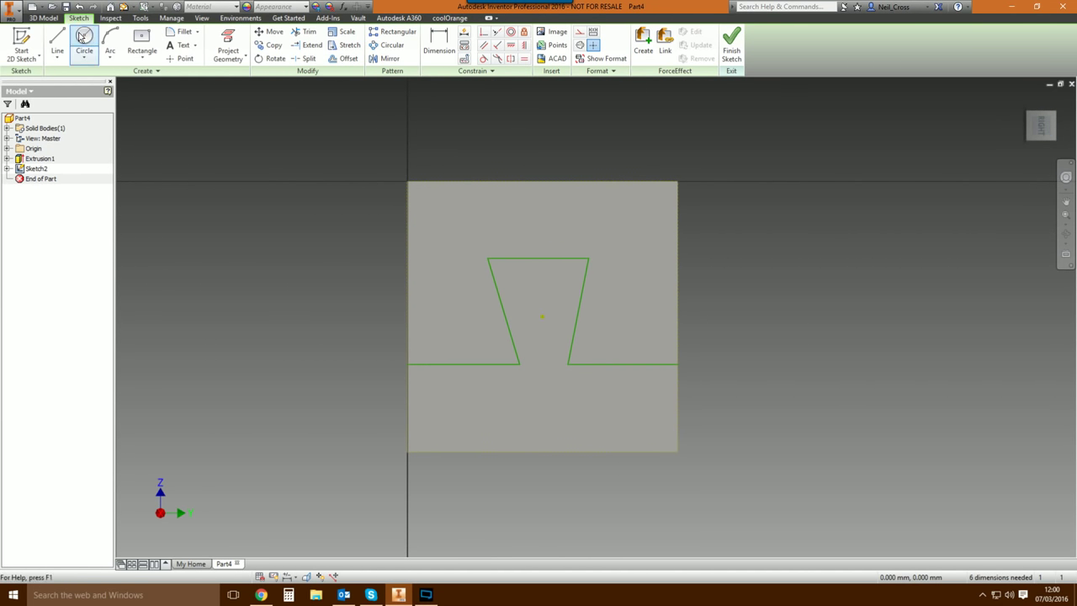
pyautogui.click(58, 42)
pyautogui.click(580, 45)
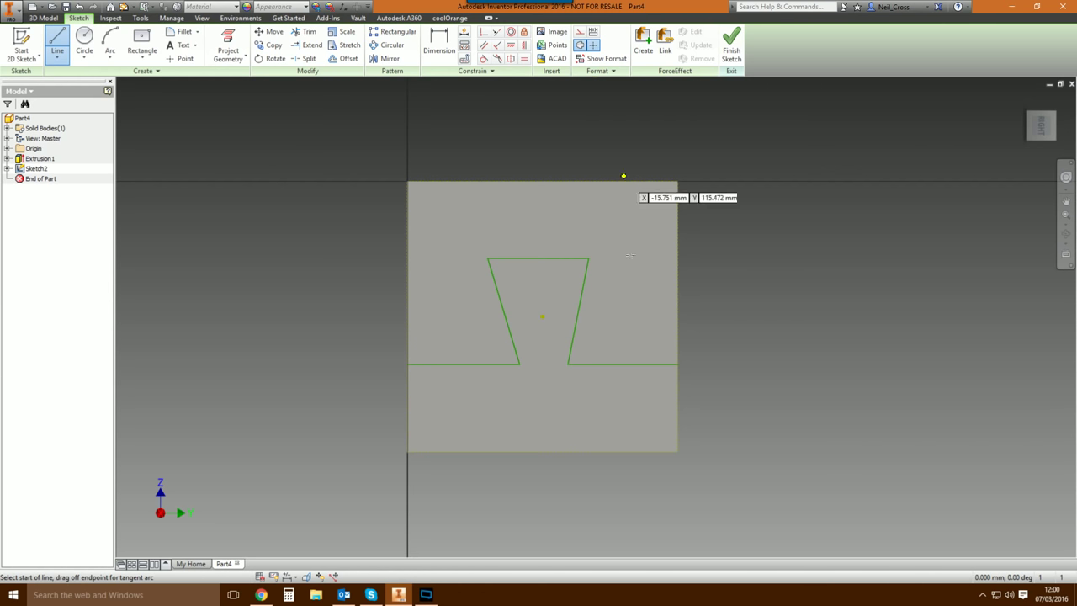
pyautogui.click(543, 450)
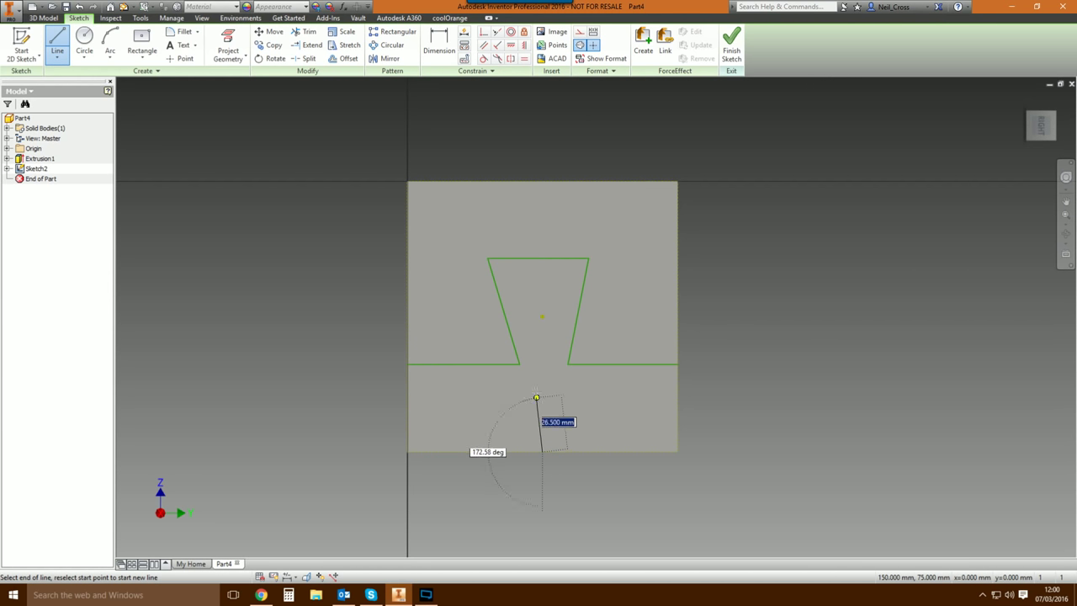
pyautogui.click(542, 182)
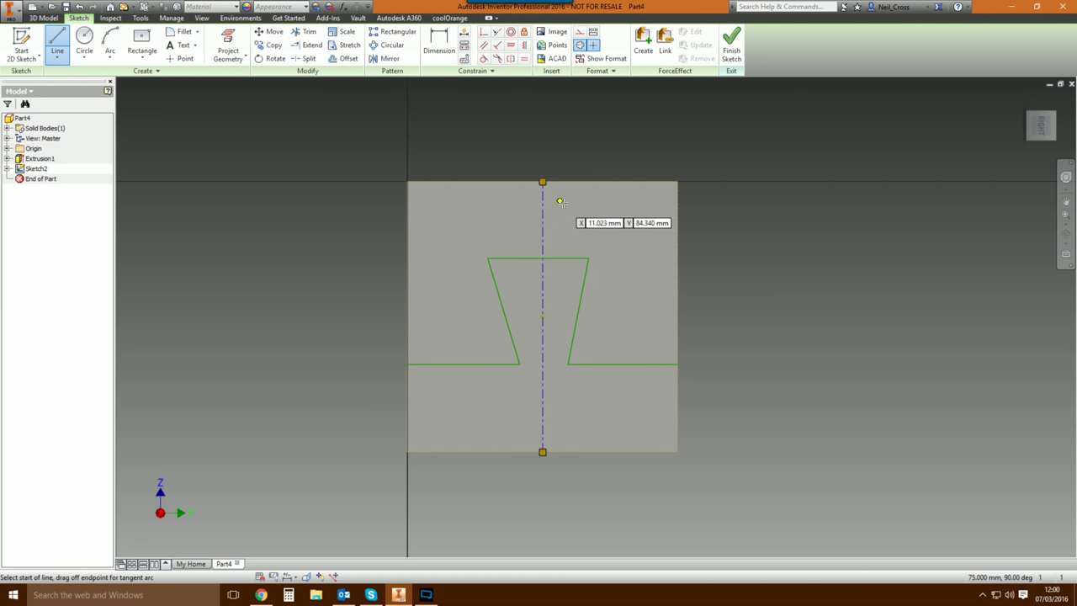
pyautogui.rightClick(598, 216)
pyautogui.click(637, 216)
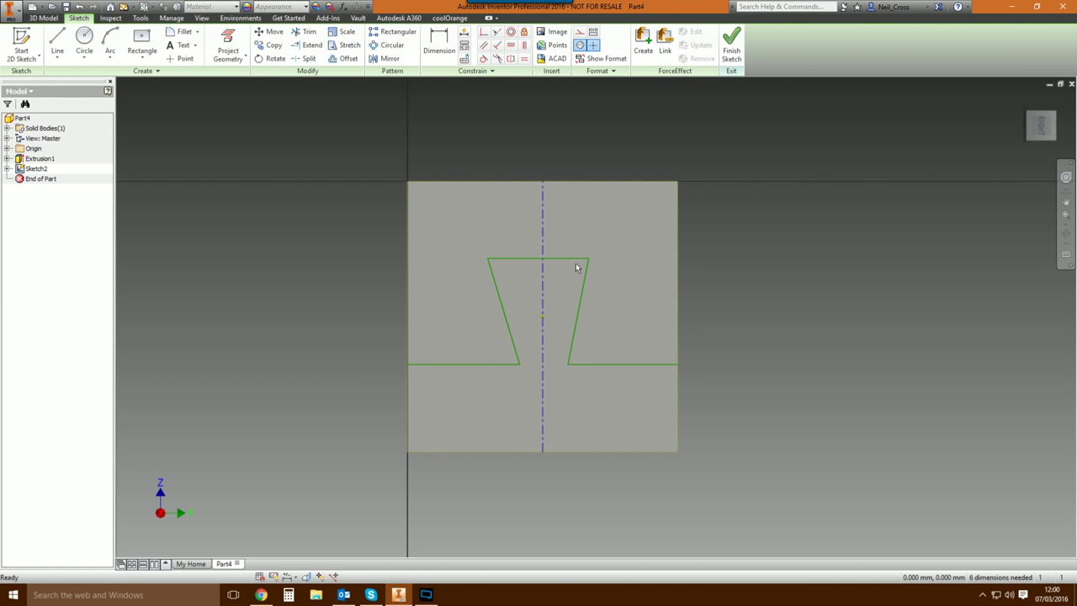
# Adjust the dovetail's upper corner and slanted sides freehand to test how the profile moves and roughly widen it.
pyautogui.moveTo(488, 258); pyautogui.dragTo(498, 257)
pyautogui.moveTo(514, 338); pyautogui.dragTo(489, 328)
pyautogui.moveTo(567, 324); pyautogui.dragTo(594, 325)
pyautogui.moveTo(497, 329); pyautogui.dragTo(507, 328)
pyautogui.click(755, 264)
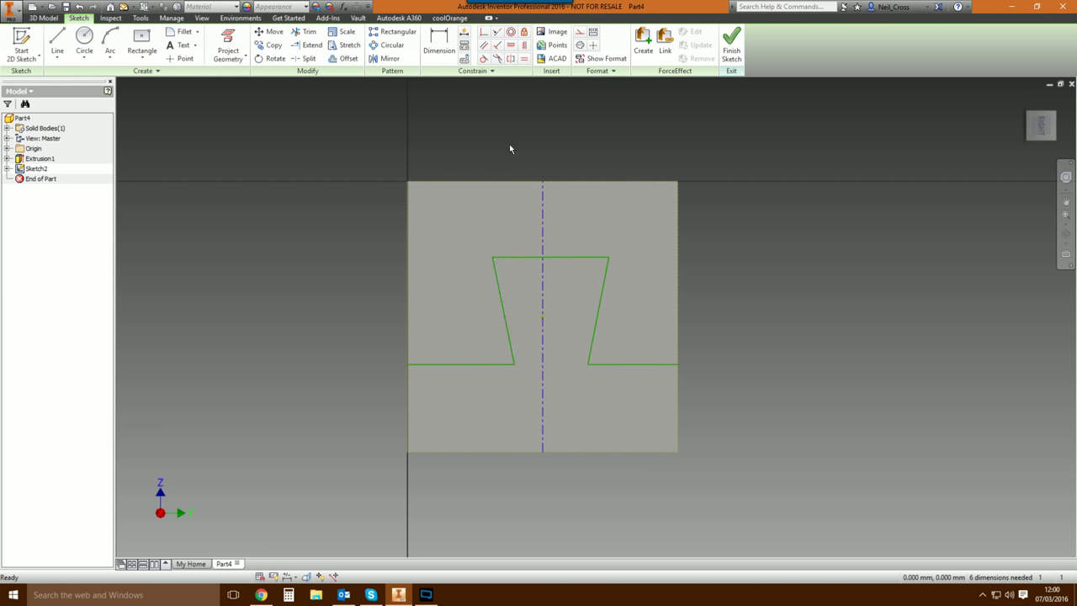
# Apply a Coincident constraint between the midpoint of the dovetail's top line and the centerline.
pyautogui.click(484, 34)
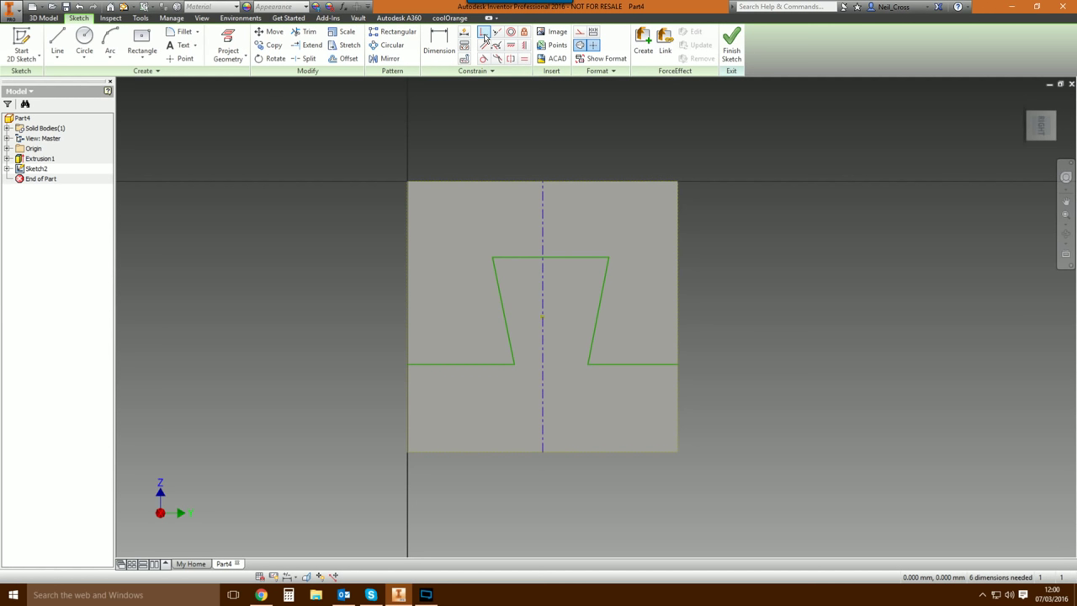
pyautogui.click(549, 257)
pyautogui.click(545, 251)
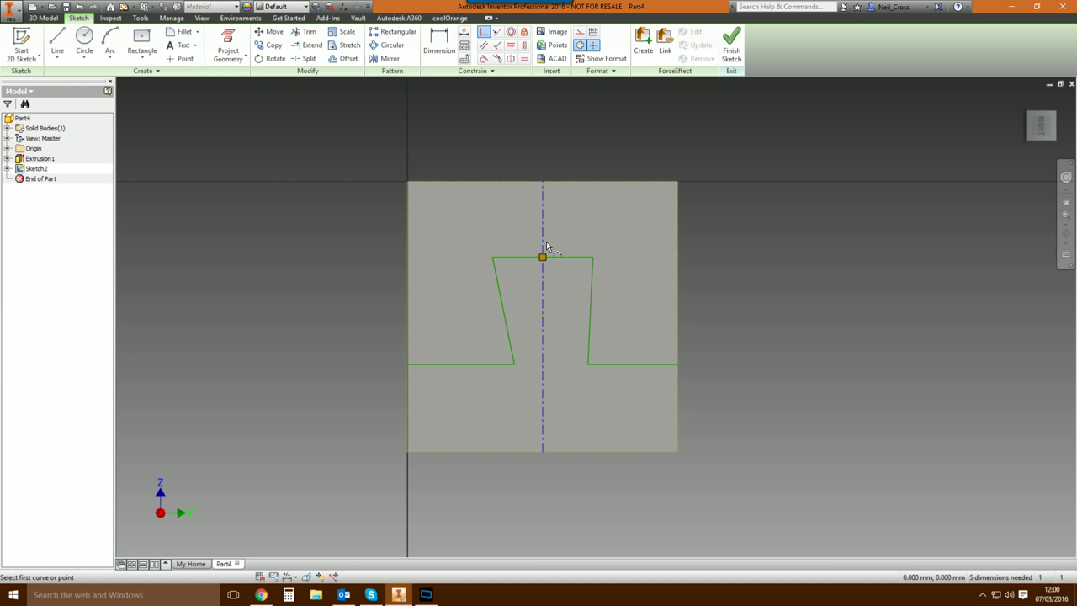
# Make the dovetail's slanted sides symmetric about the centerline and test the constraint by lowering the right shoulder corner.
pyautogui.click(510, 59)
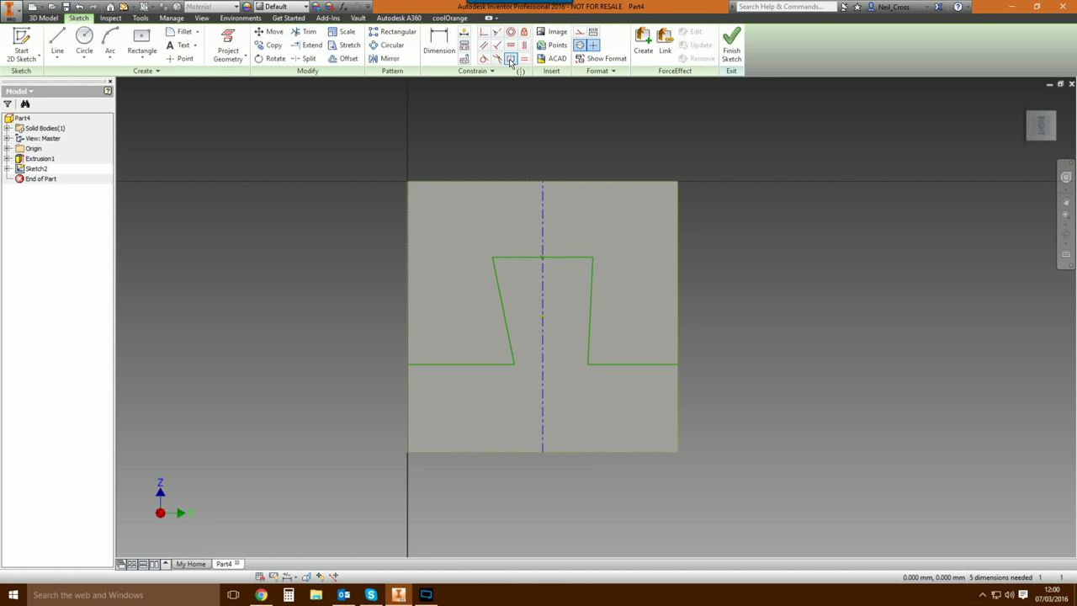
pyautogui.click(497, 283)
pyautogui.click(590, 282)
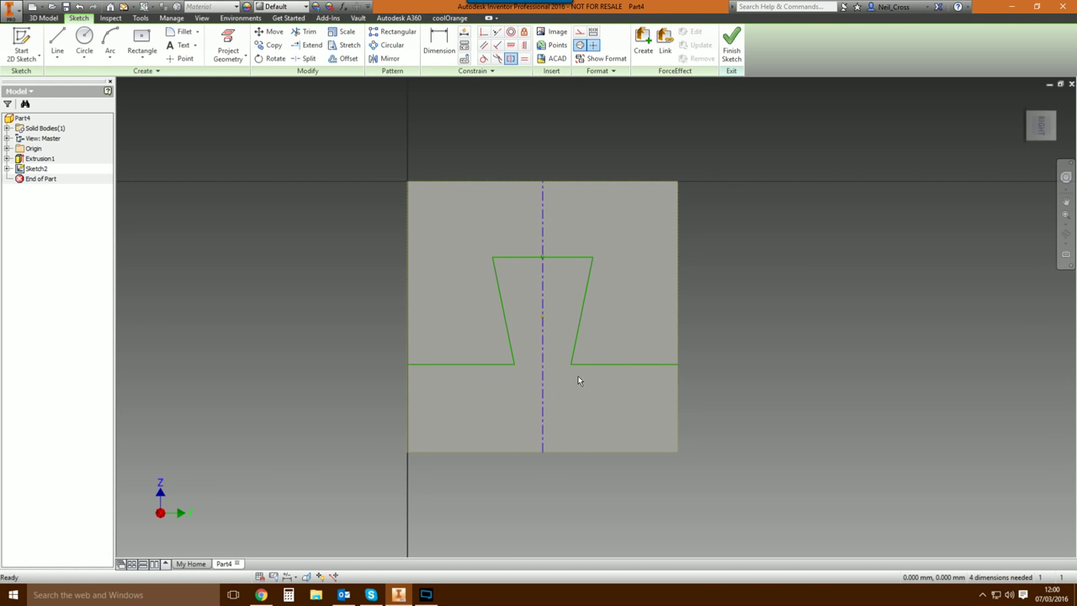
pyautogui.press('Escape')
pyautogui.moveTo(569, 365); pyautogui.dragTo(570, 377)
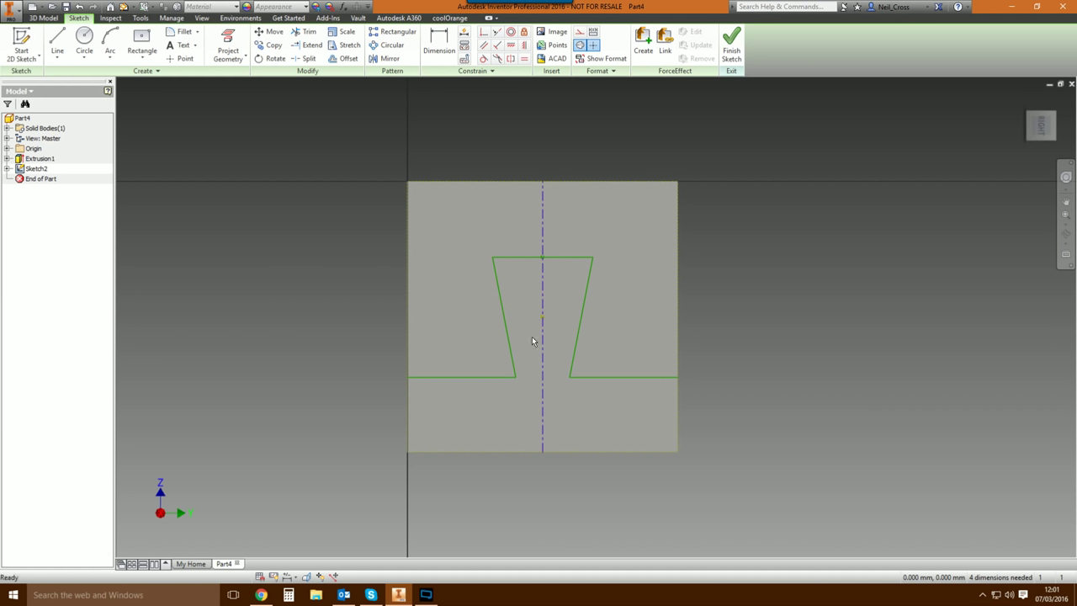
# Dimension the left shoulder line at 45 mm above the face's bottom edge and check the matching right shoulder line.
pyautogui.click(439, 42)
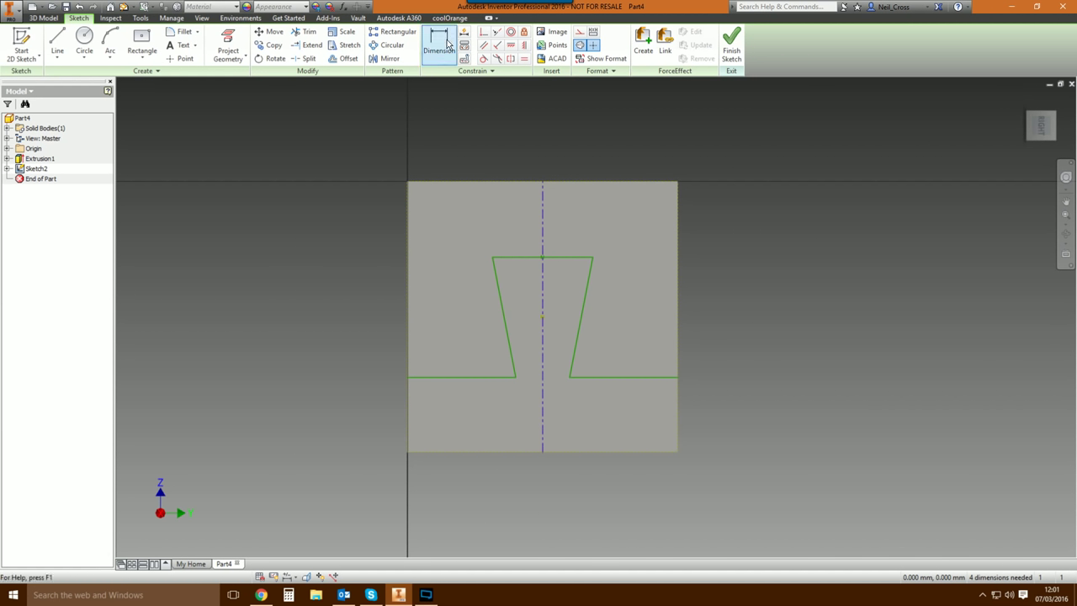
pyautogui.click(414, 377)
pyautogui.click(425, 452)
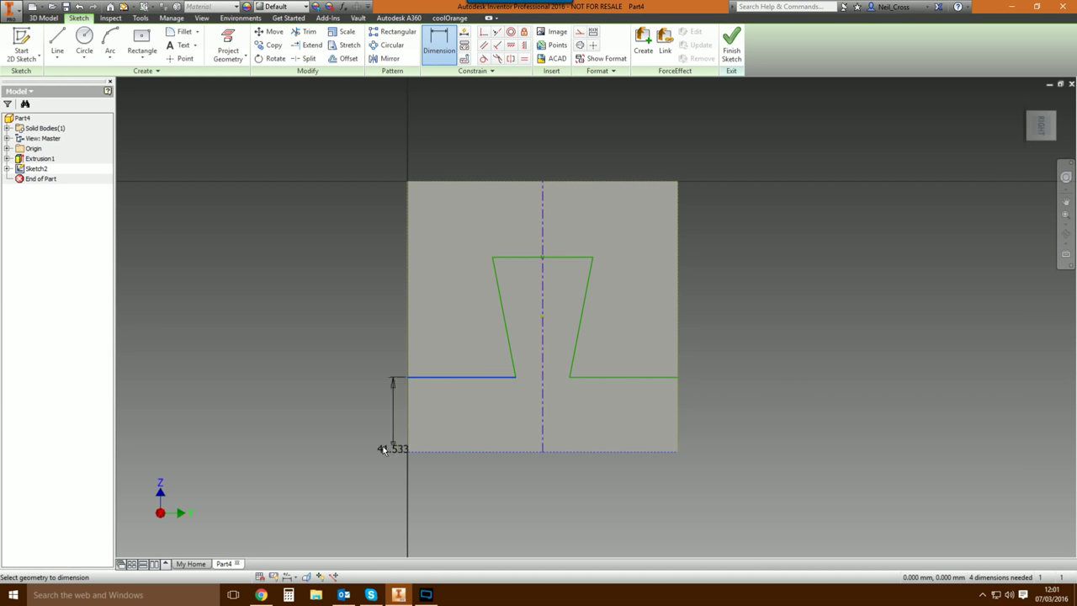
pyautogui.click(345, 422)
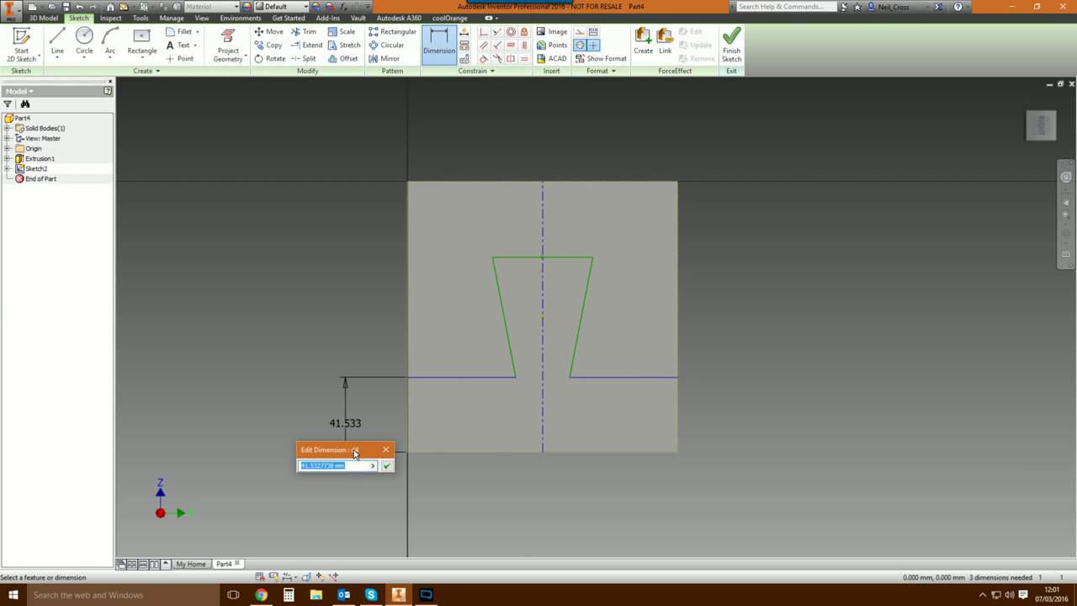
pyautogui.write('45')
pyautogui.press('Return')
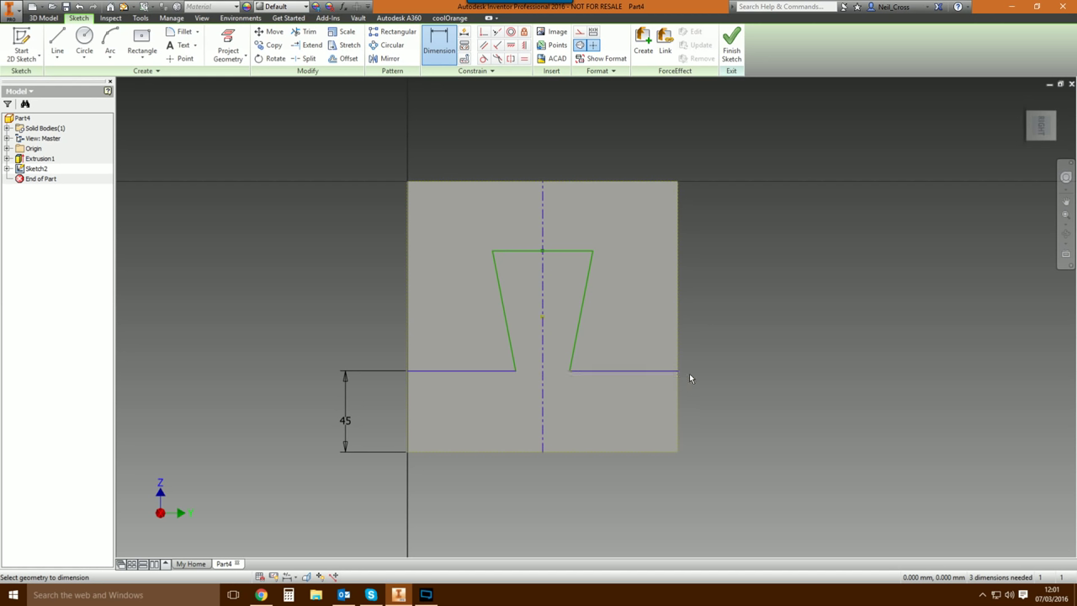
pyautogui.press('Escape')
pyautogui.click(625, 370)
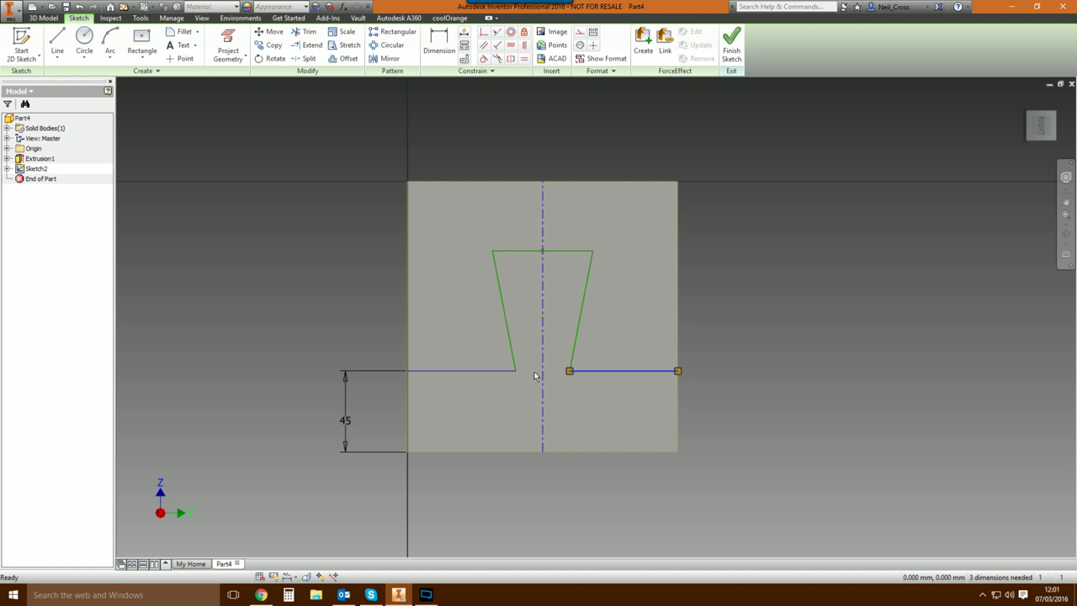
pyautogui.click(808, 249)
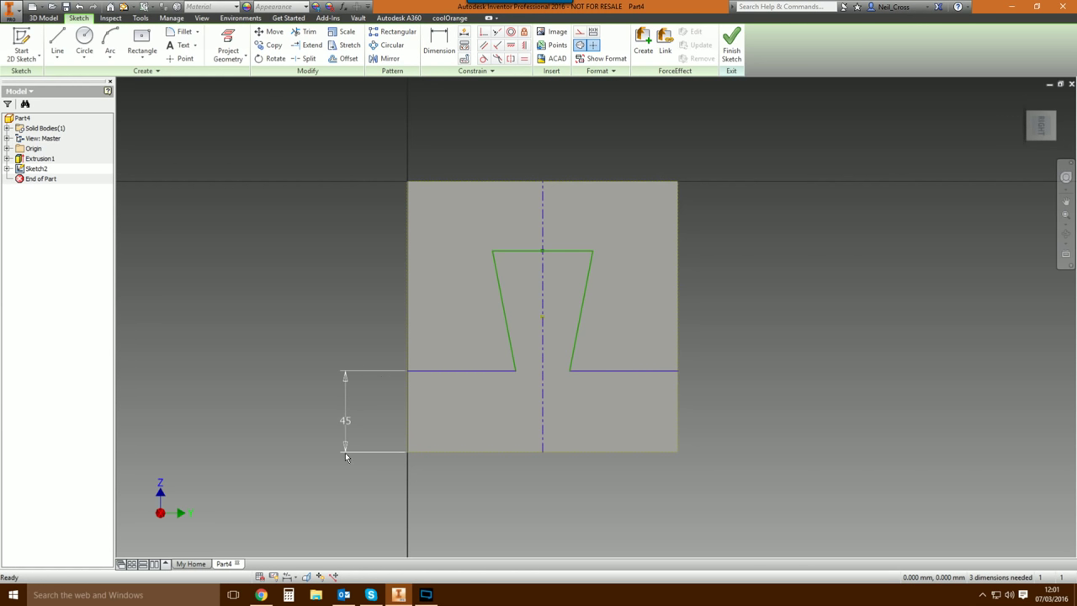
# Check the reference video in Chrome, return to Inventor, and dimension the dovetail's top line at 40 mm below the face's top edge.
pyautogui.click(261, 595)
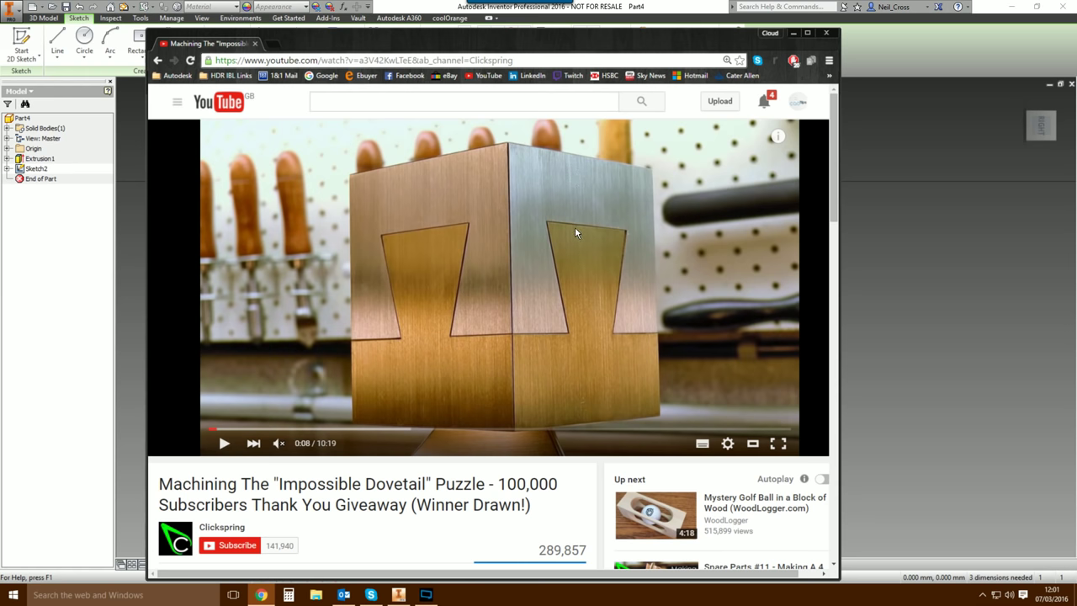
pyautogui.click(681, 8)
pyautogui.click(438, 42)
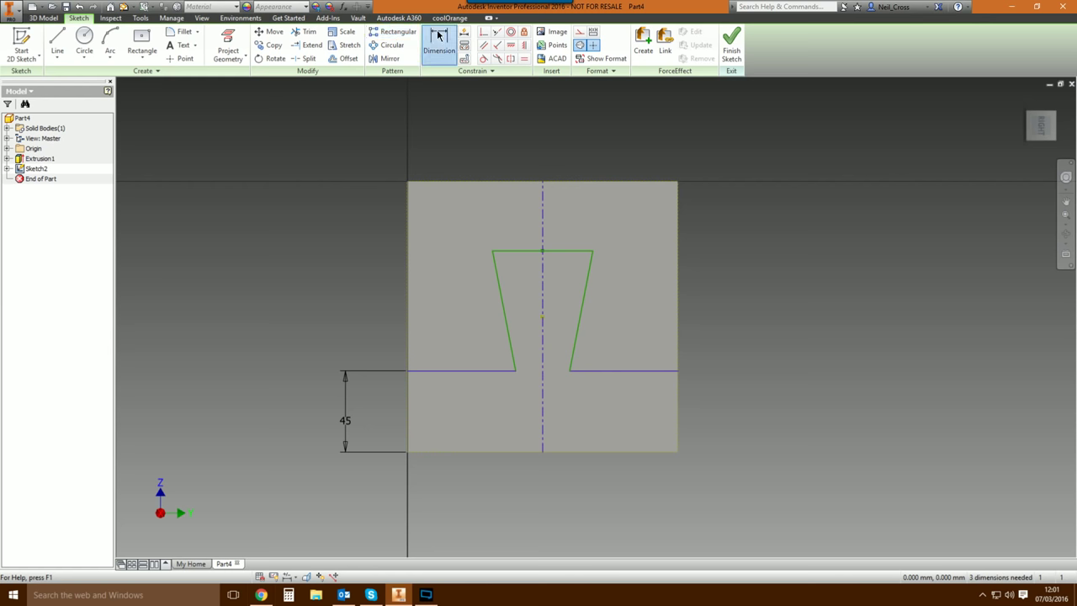
pyautogui.click(527, 250)
pyautogui.click(530, 183)
pyautogui.click(311, 225)
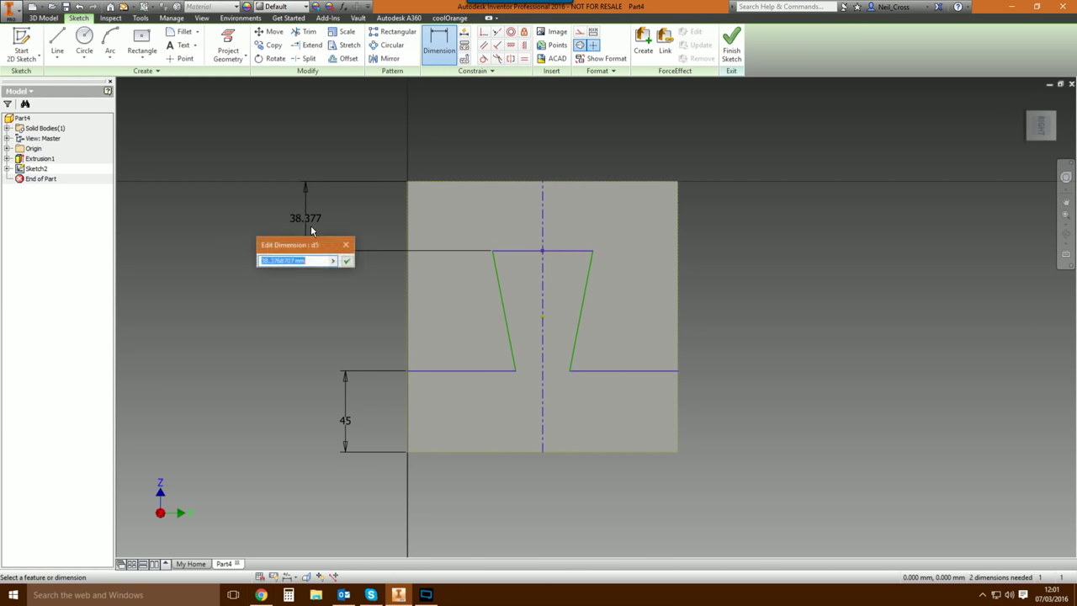
pyautogui.write('40')
pyautogui.press('Return')
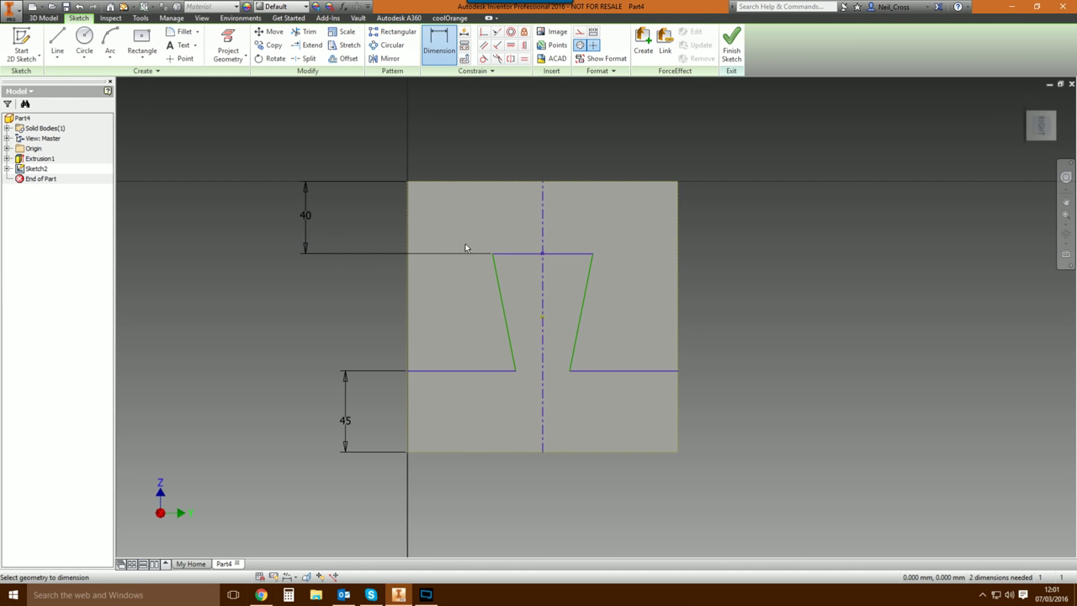
# Dimension the angle between the dovetail's left slanted side and the left shoulder line at 70 degrees.
pyautogui.click(511, 353)
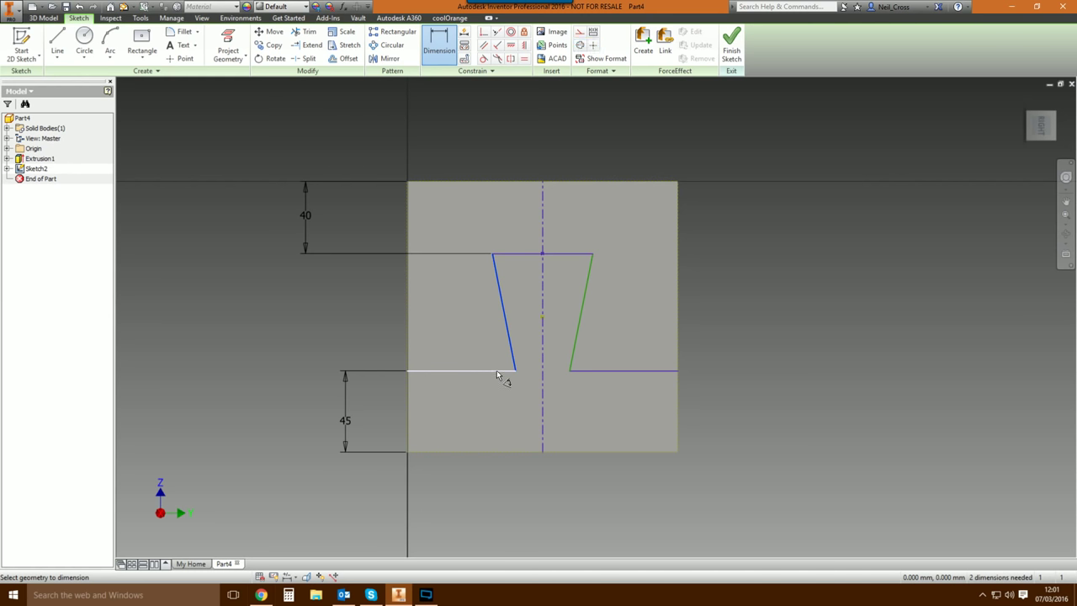
pyautogui.click(502, 371)
pyautogui.click(479, 347)
pyautogui.write('70')
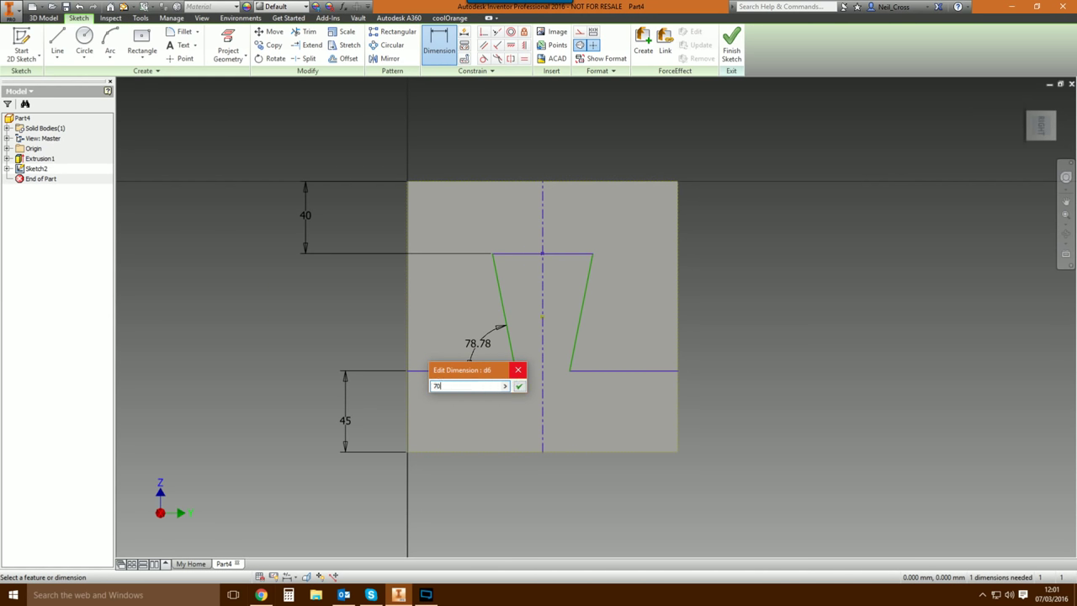
pyautogui.press('Return')
# Set the dovetail's side angle to 80 degrees and view the sketch alongside the reference video in Chrome.
pyautogui.doubleClick(479, 344)
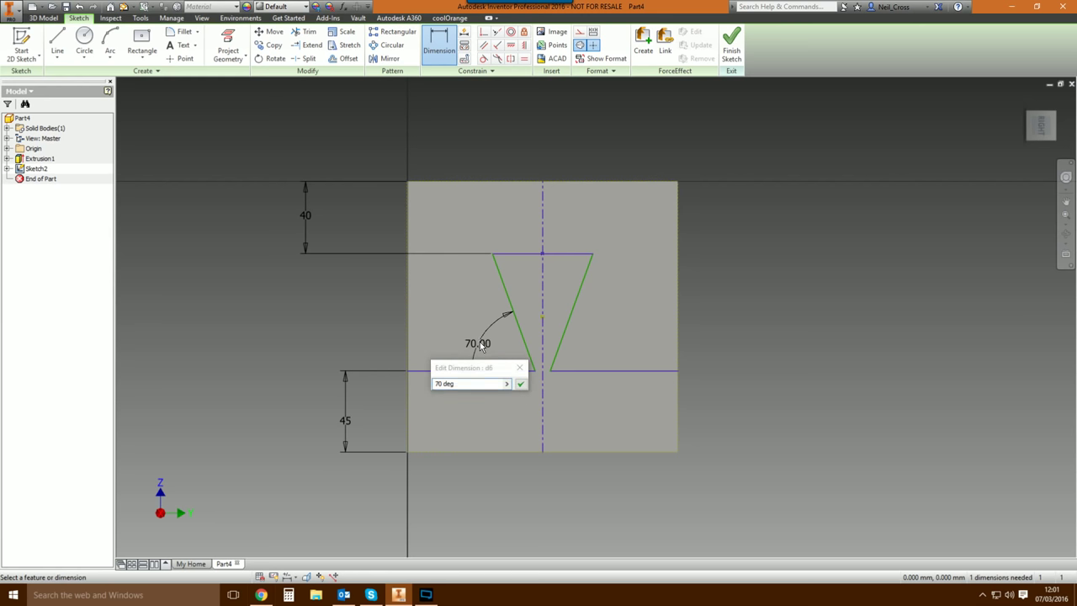
pyautogui.moveTo(443, 384); pyautogui.dragTo(433, 385)
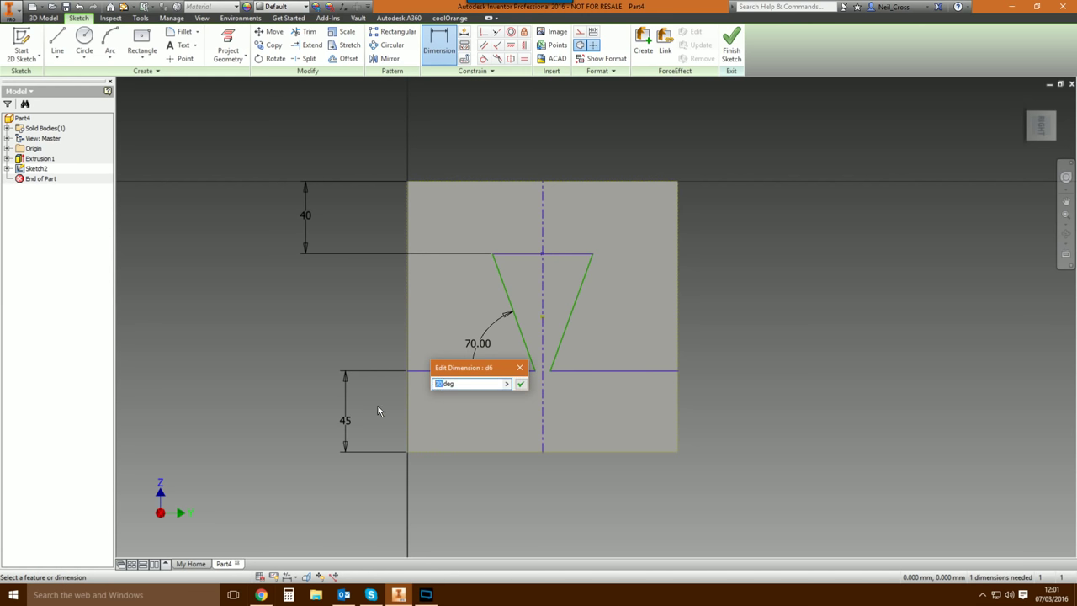
pyautogui.write('80')
pyautogui.press('Return')
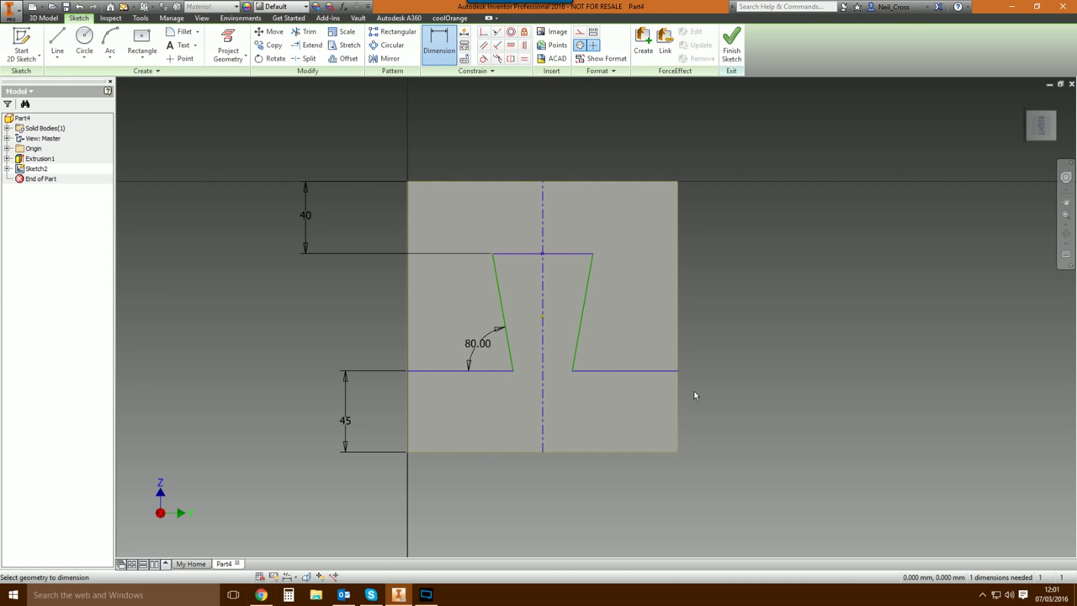
pyautogui.press('F6')
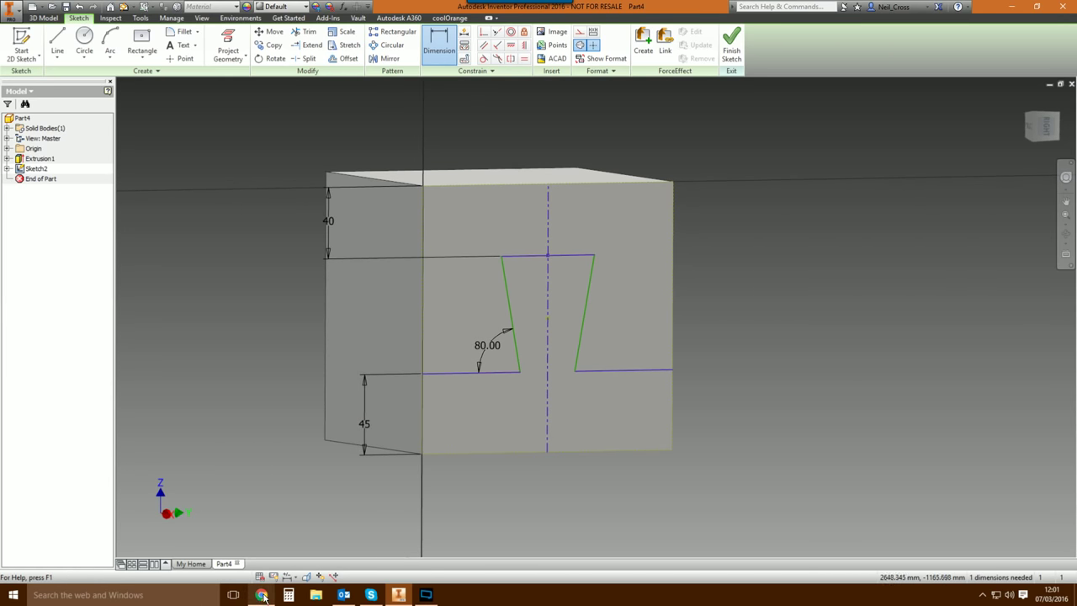
pyautogui.click(262, 595)
pyautogui.click(262, 596)
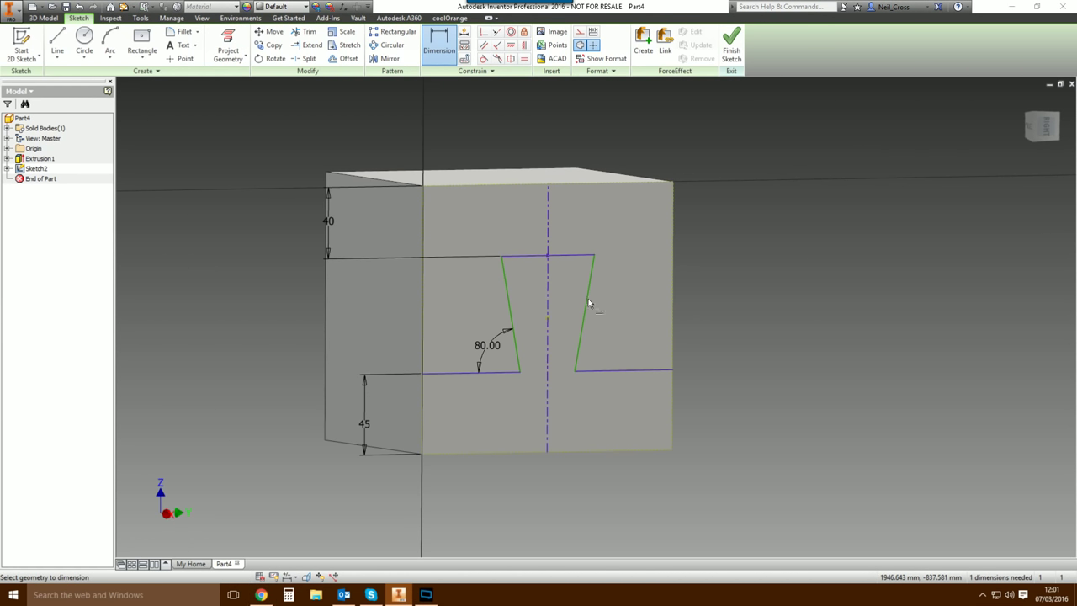
# Narrow the dovetail slightly by moving its right slanted side inward to test the remaining freedom.
pyautogui.moveTo(588, 303)
pyautogui.keyDown('shift'); pyautogui.mouseDown(button='middle')
pyautogui.moveTo(583, 292)
pyautogui.moveTo(502, 279)
pyautogui.mouseUp(button='middle'); pyautogui.keyUp('shift')
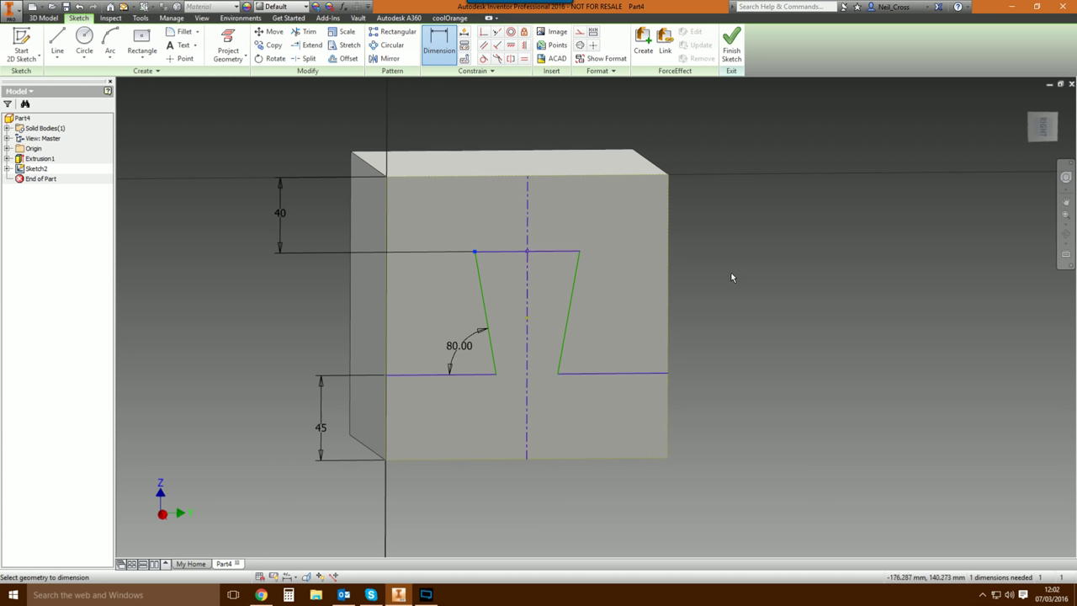
pyautogui.click(574, 278)
pyautogui.press('Escape')
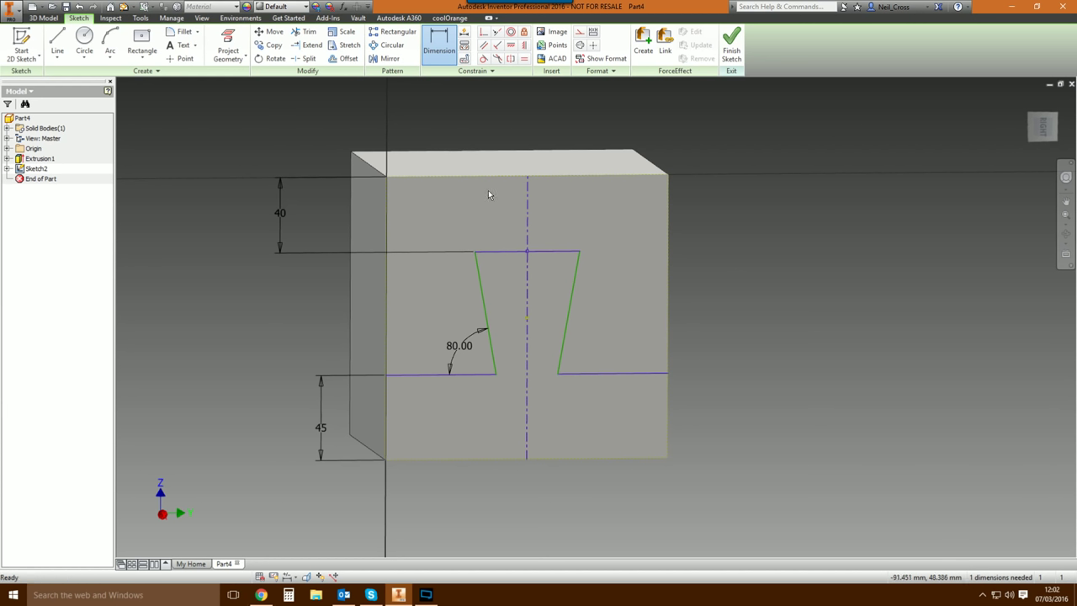
pyautogui.press('Escape')
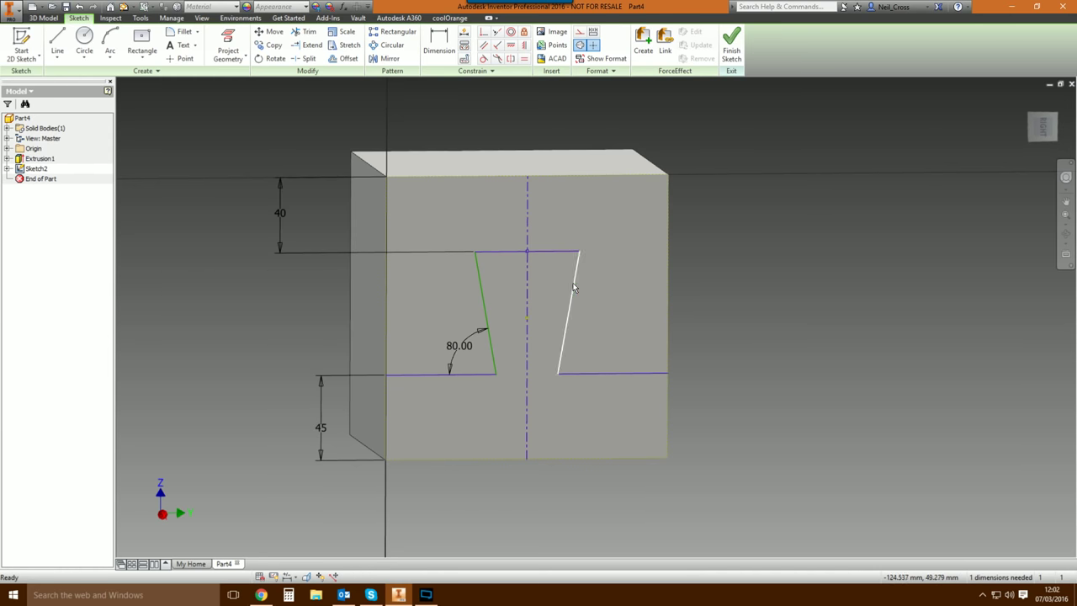
pyautogui.moveTo(574, 282)
pyautogui.mouseDown()
pyautogui.moveTo(601, 301)
pyautogui.moveTo(563, 300)
pyautogui.mouseUp()
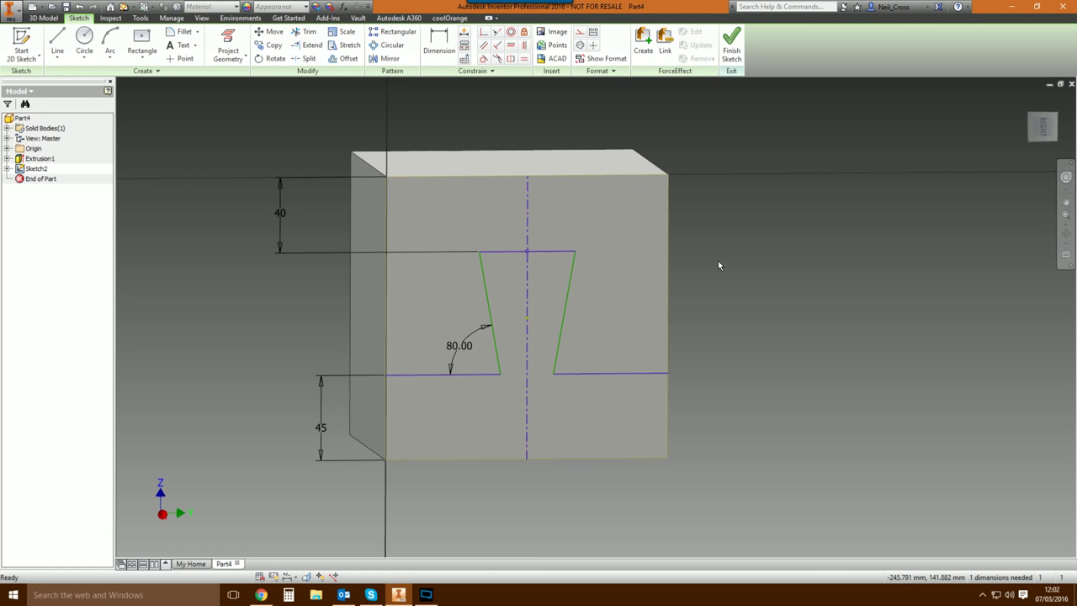
# Check the reference video in Chrome, return to Inventor, and dimension the dovetail's top line at 55 mm long.
pyautogui.click(261, 595)
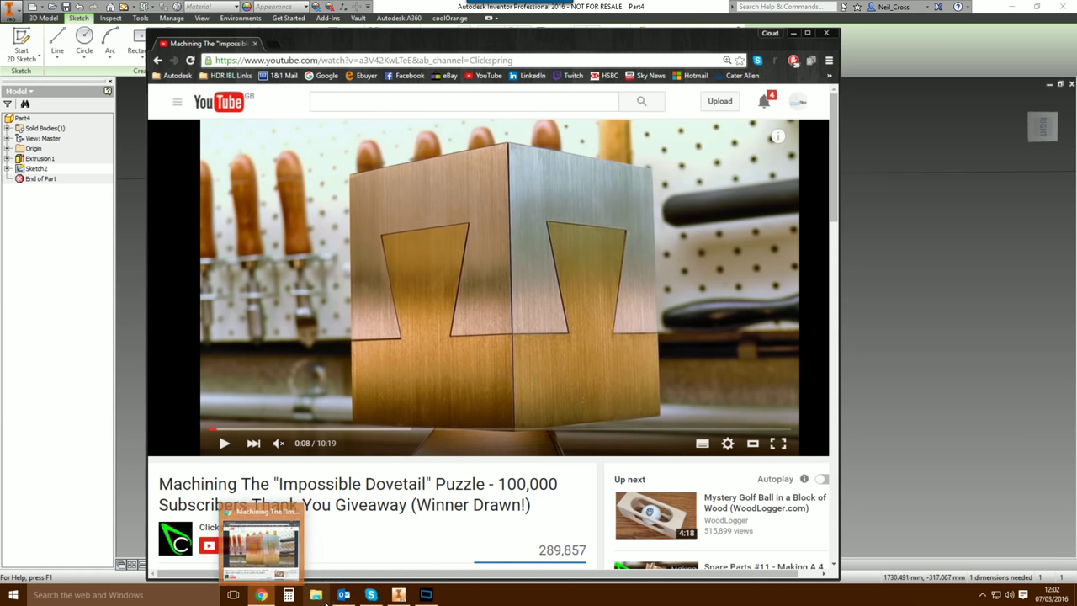
pyautogui.click(398, 594)
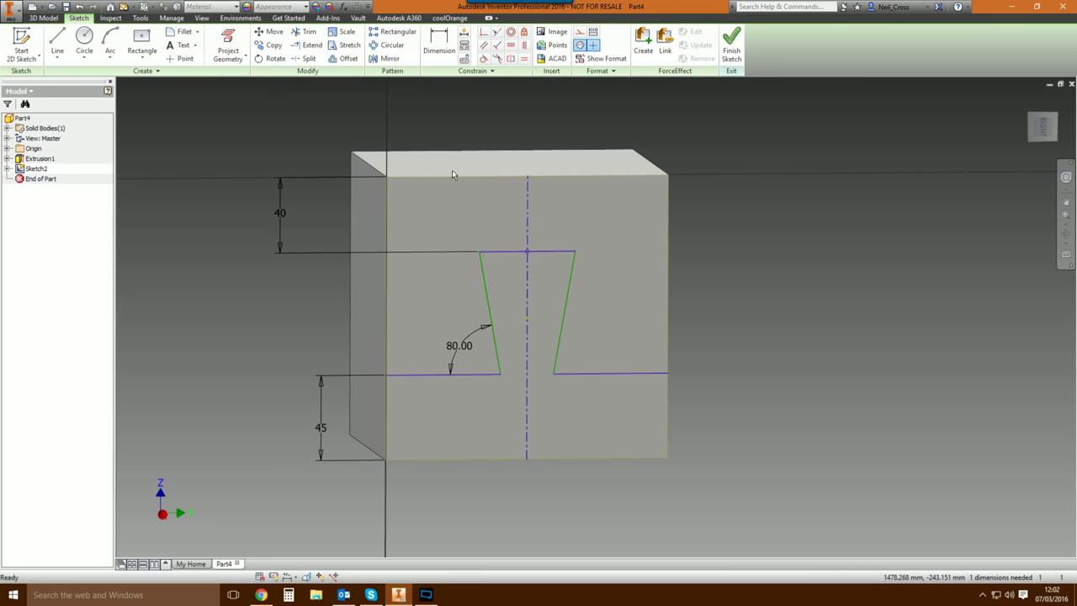
pyautogui.press('d')
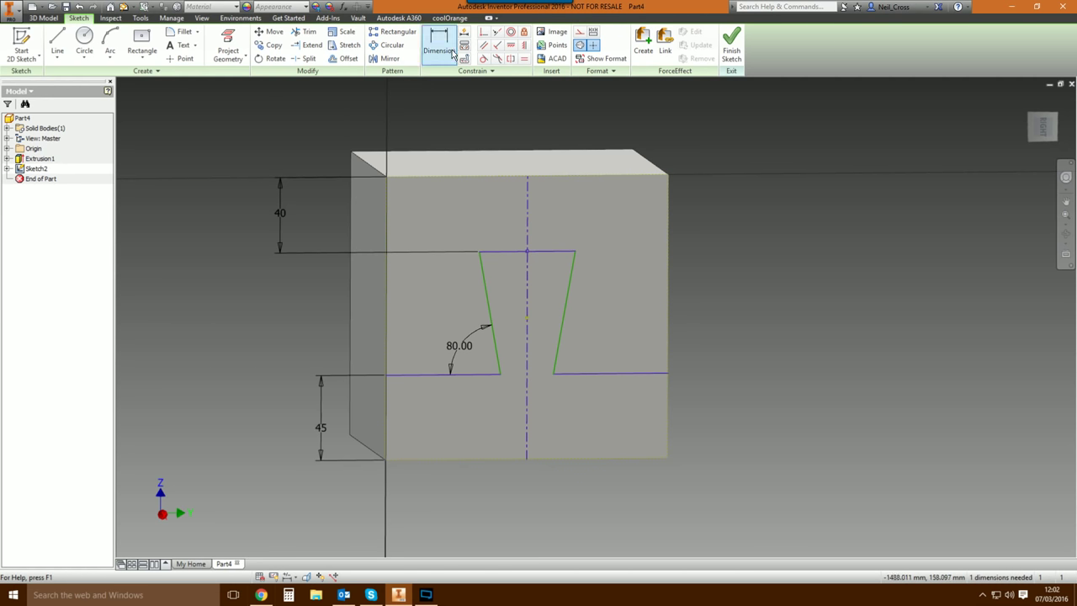
pyautogui.click(514, 252)
pyautogui.click(516, 219)
pyautogui.write('55')
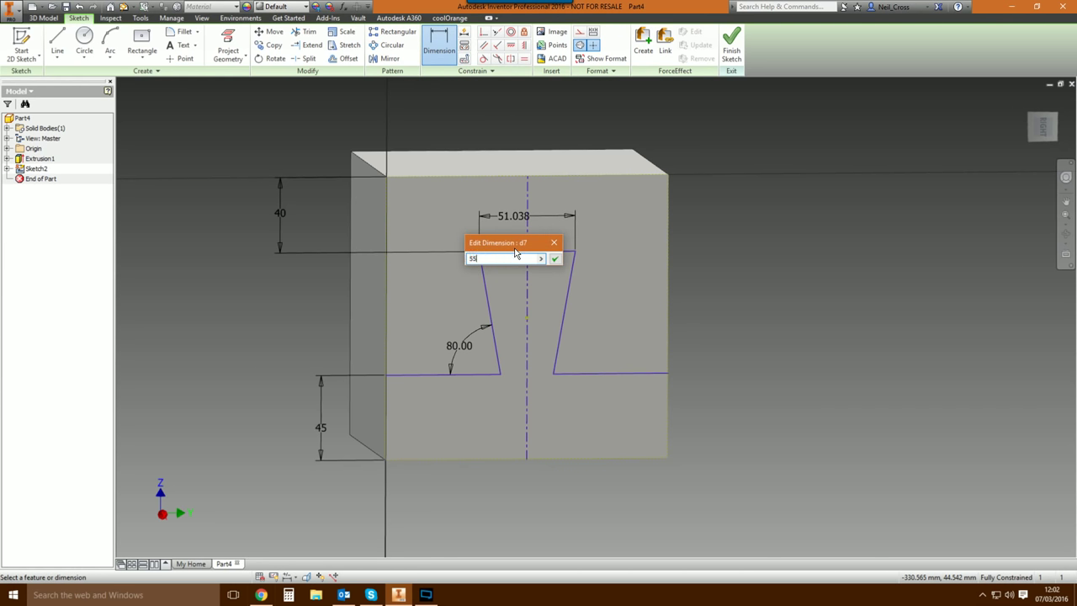
pyautogui.press('Return')
# Set the length of the dovetail's top line to 60 mm and finish the sketch.
pyautogui.doubleClick(514, 217)
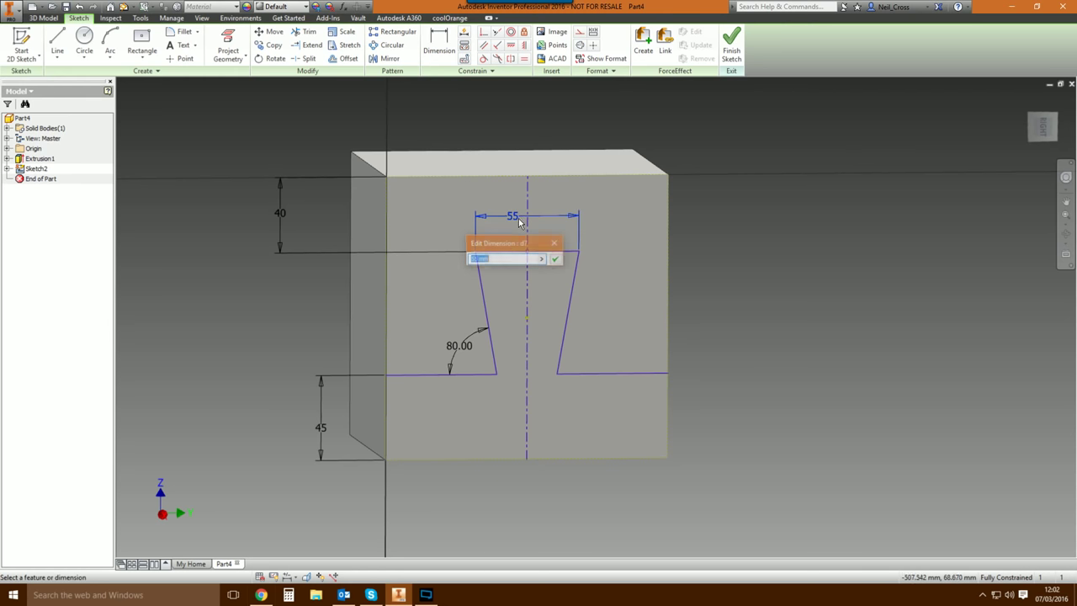
pyautogui.write('60')
pyautogui.press('Return')
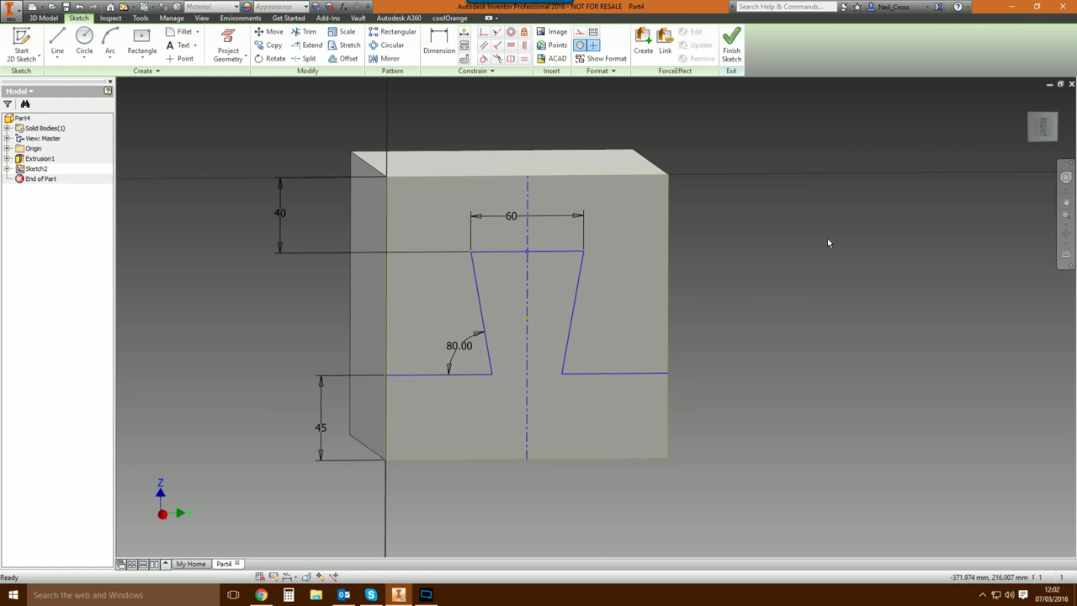
pyautogui.press('F6')
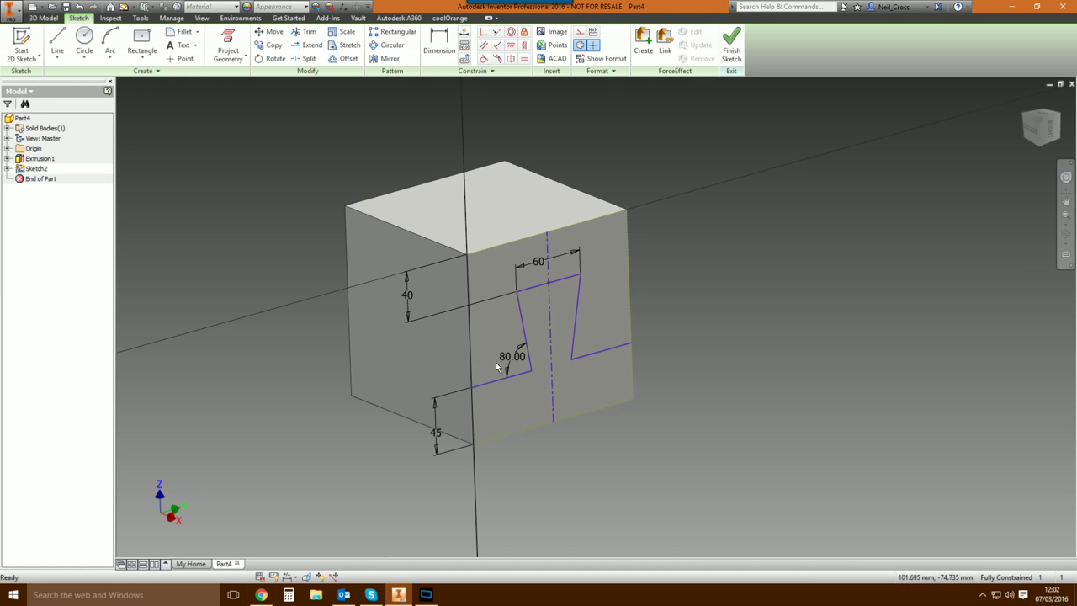
pyautogui.click(731, 52)
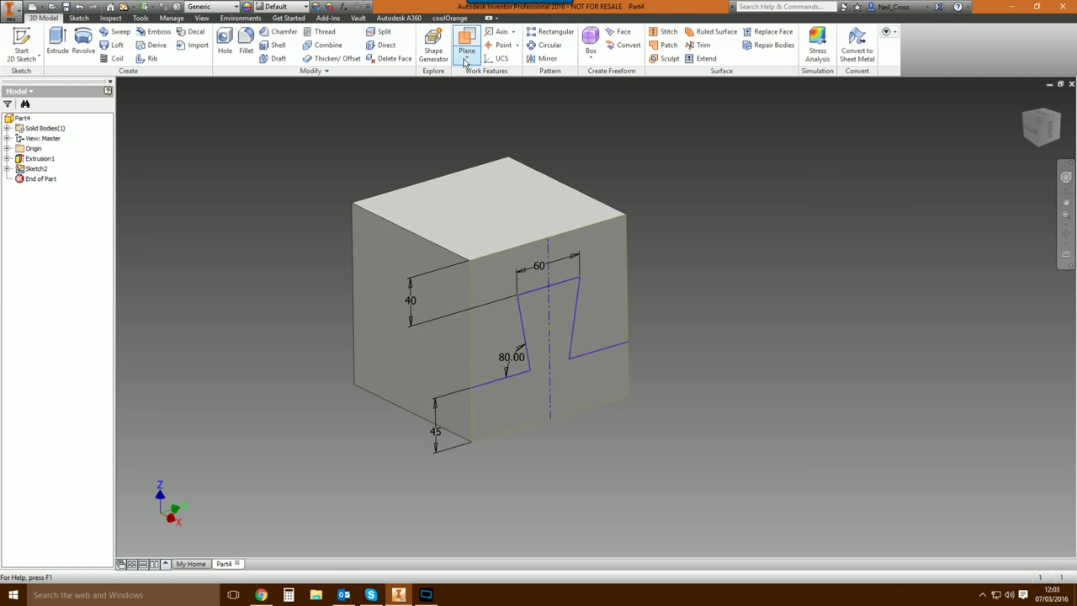
# Create a work plane parallel to the cube's top face through the outer endpoint of the left shoulder line.
pyautogui.click(466, 59)
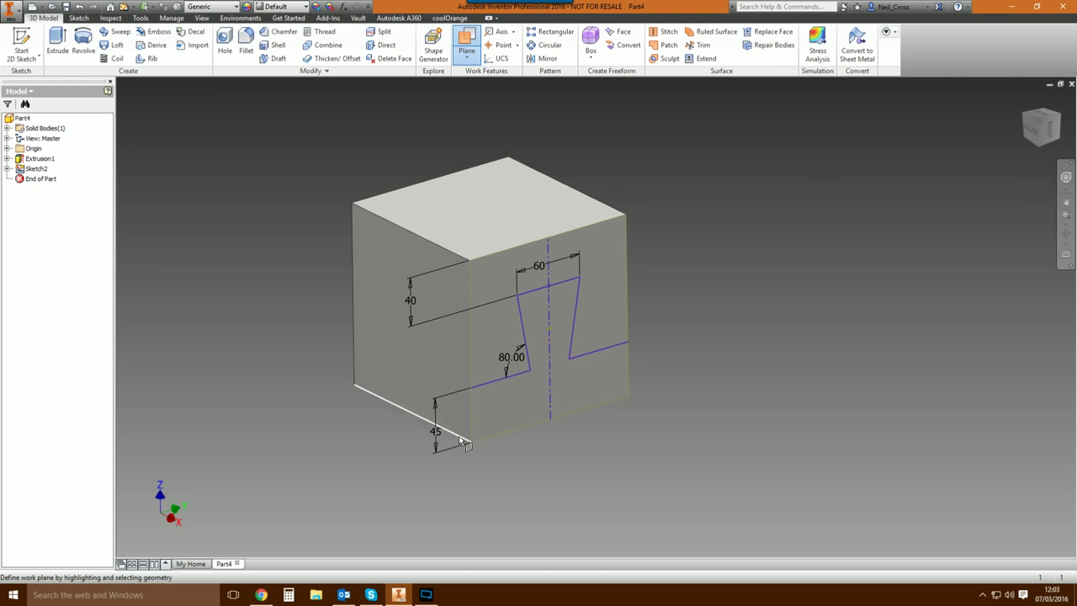
pyautogui.click(471, 390)
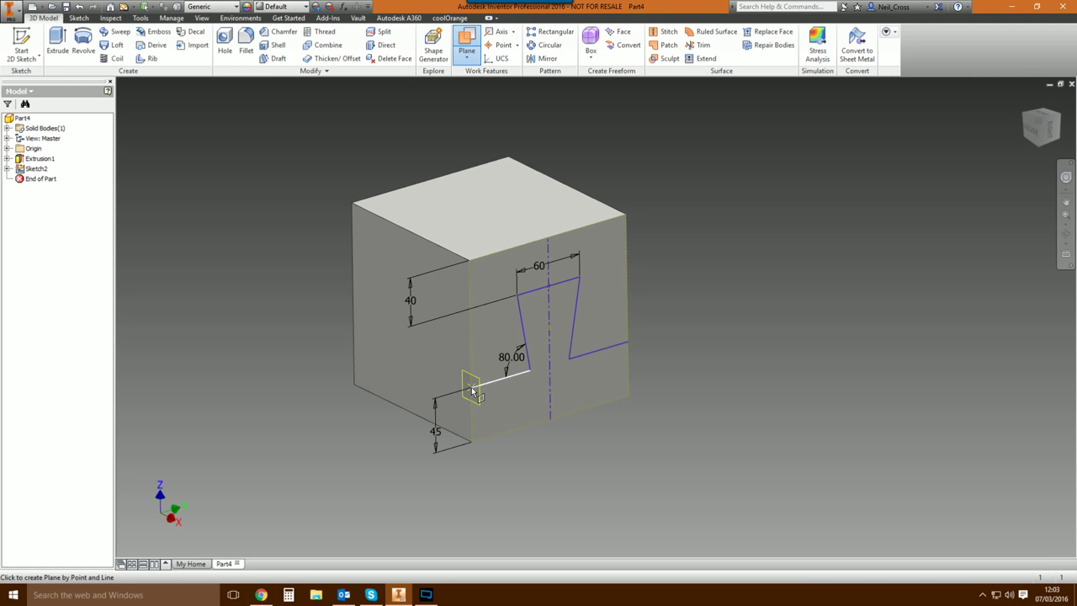
pyautogui.click(488, 222)
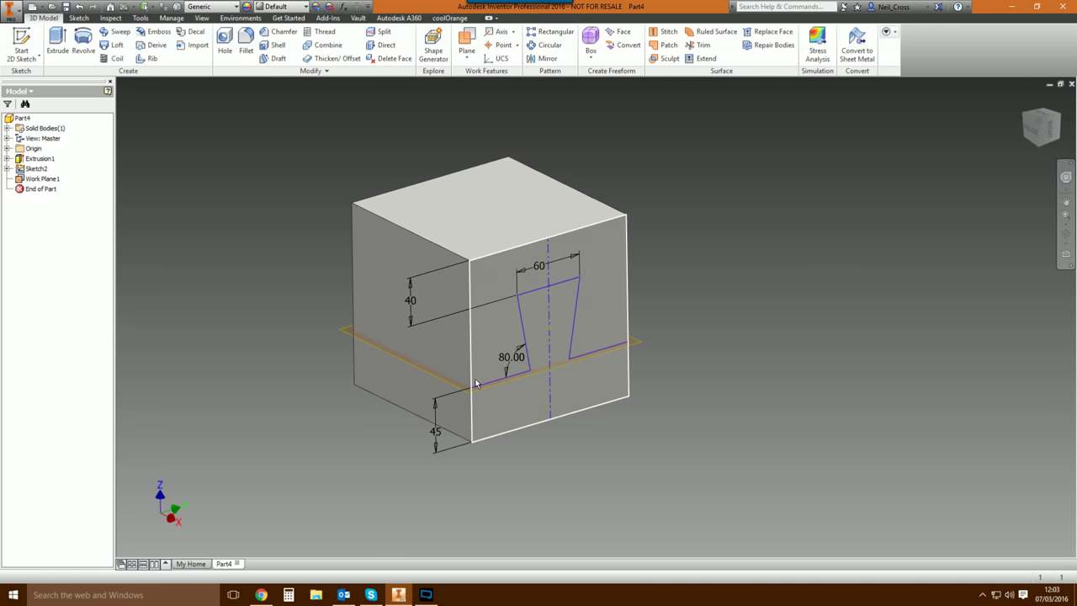
# Start a sketch on the new work plane and draw a diagonal line outward from the cube's corner, about 213 mm along the adjacent side.
pyautogui.click(21, 46)
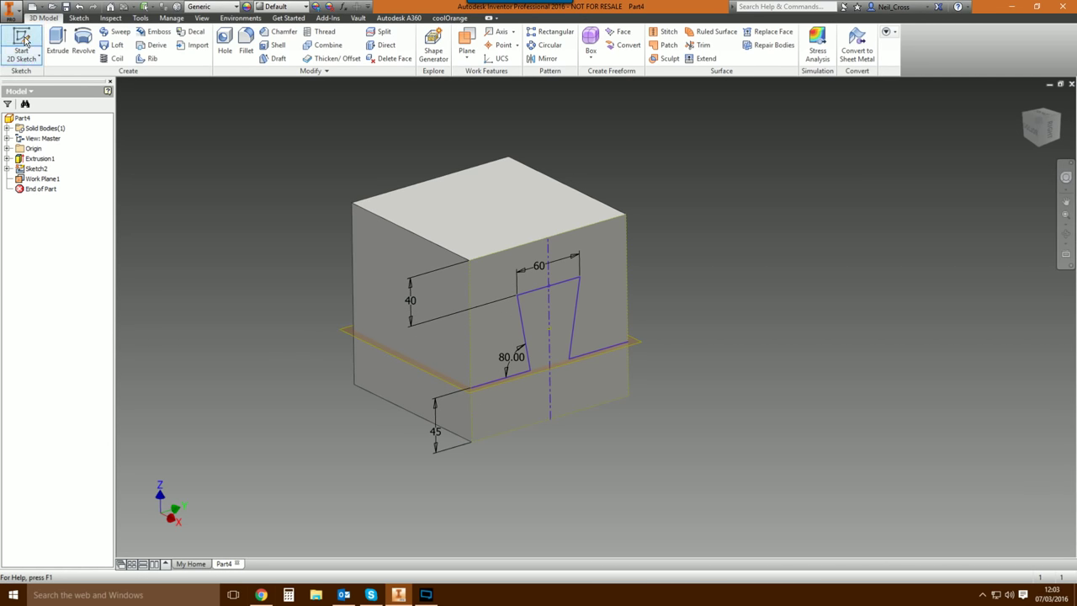
pyautogui.click(344, 332)
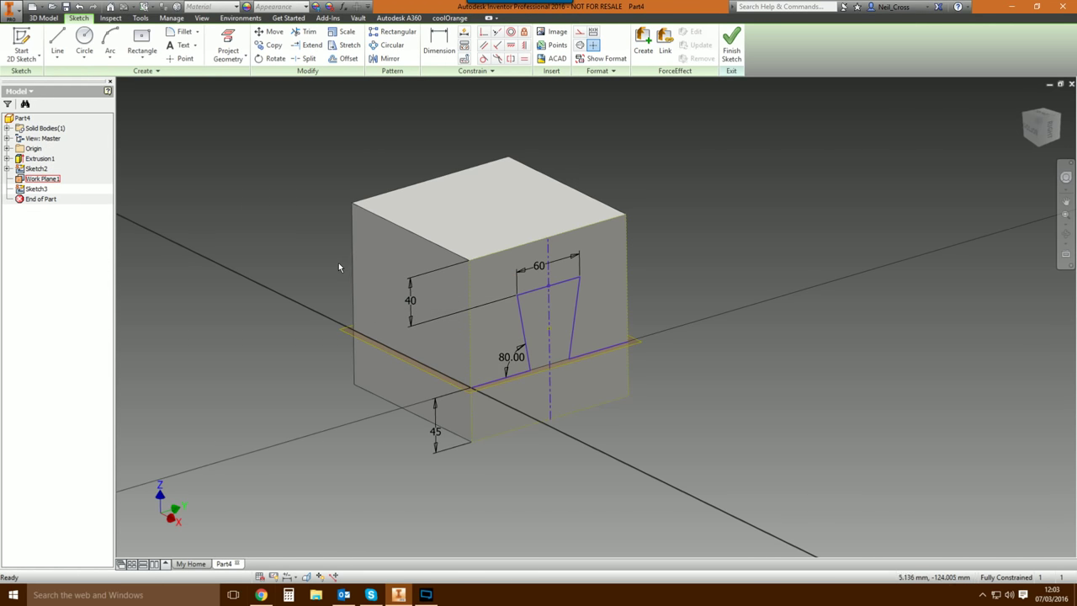
pyautogui.click(229, 42)
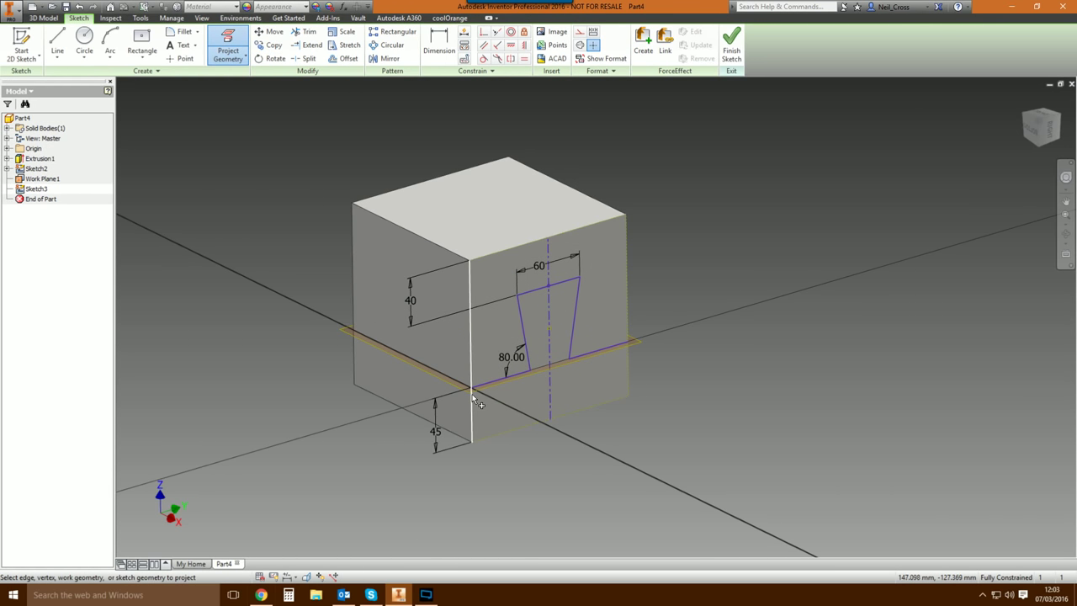
pyautogui.press('l')
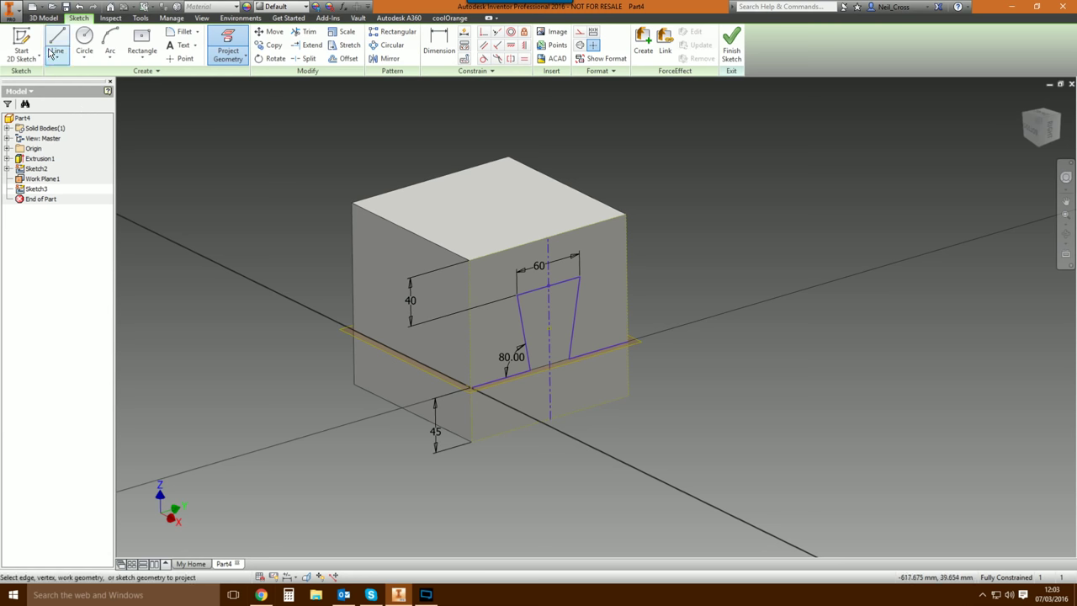
pyautogui.click(471, 387)
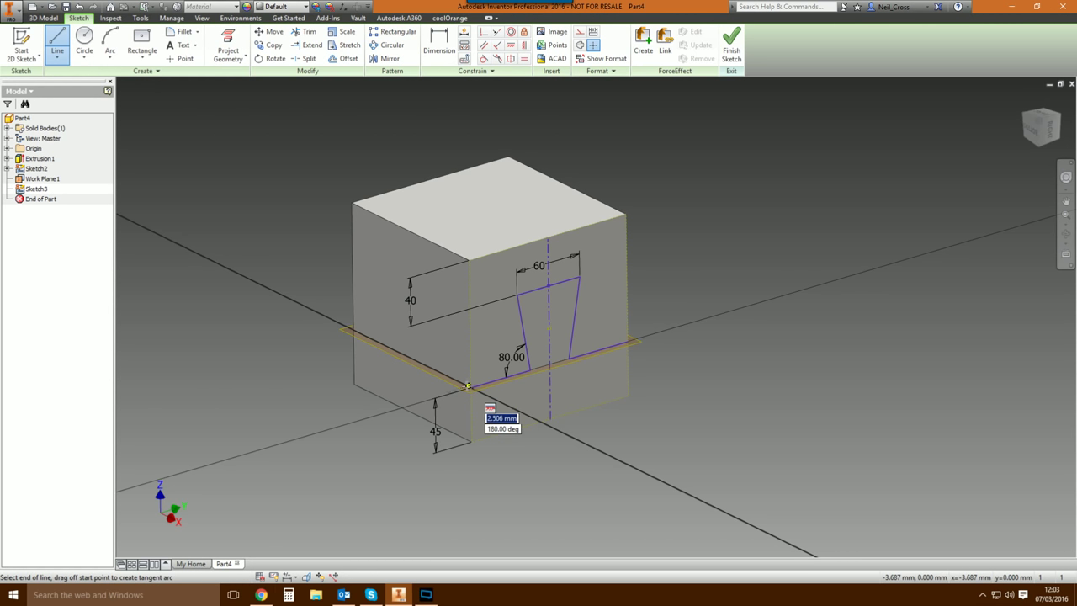
pyautogui.click(169, 346)
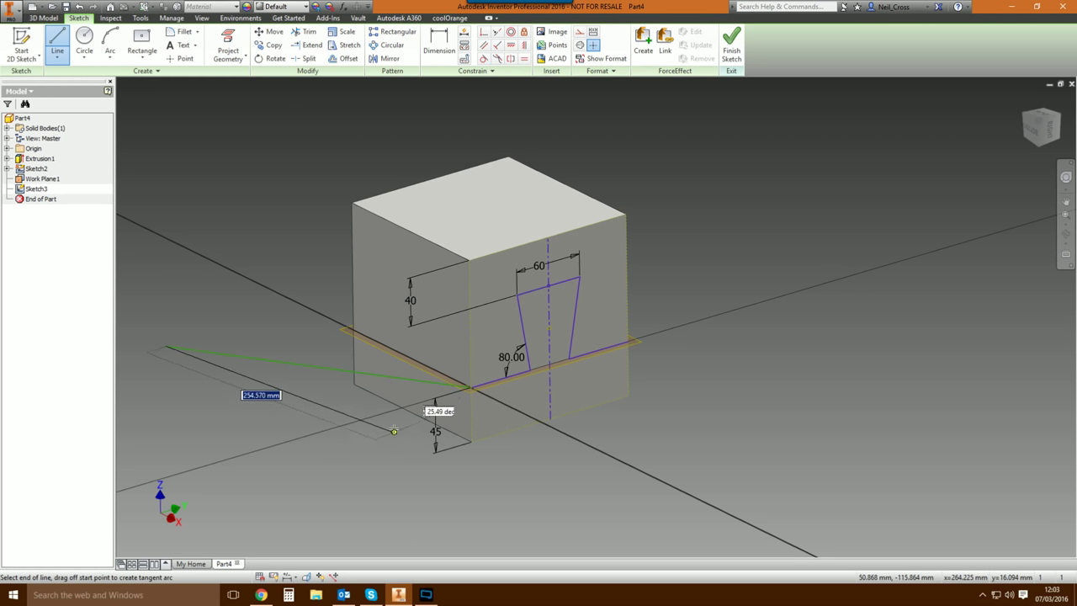
pyautogui.press('Escape')
pyautogui.keyDown('shift'); pyautogui.moveTo(679, 381); pyautogui.dragTo(529, 320, button='middle'); pyautogui.keyUp('shift')
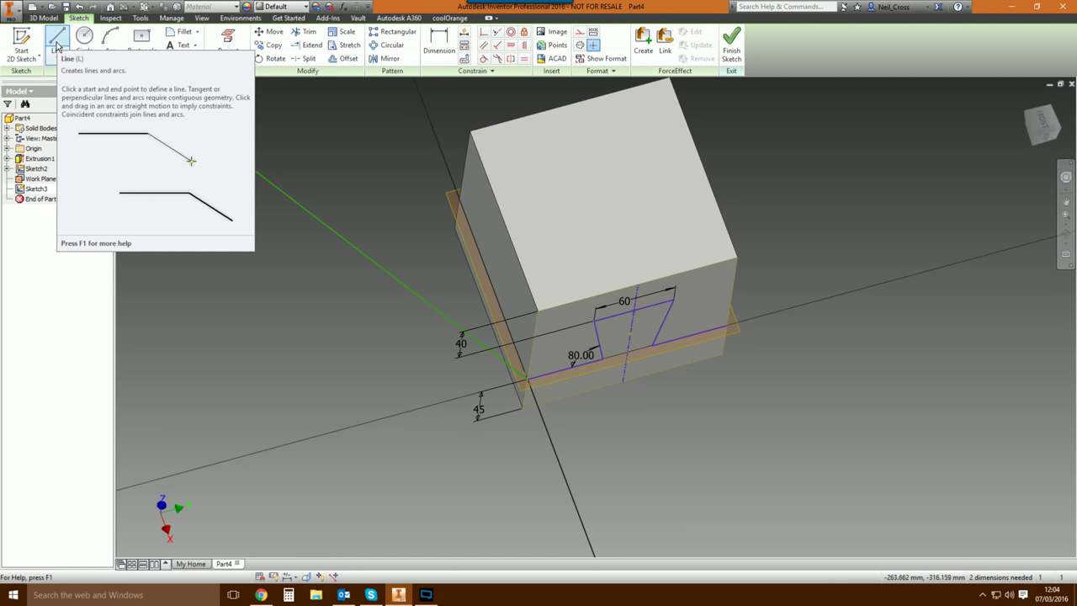
pyautogui.click(445, 44)
pyautogui.click(458, 328)
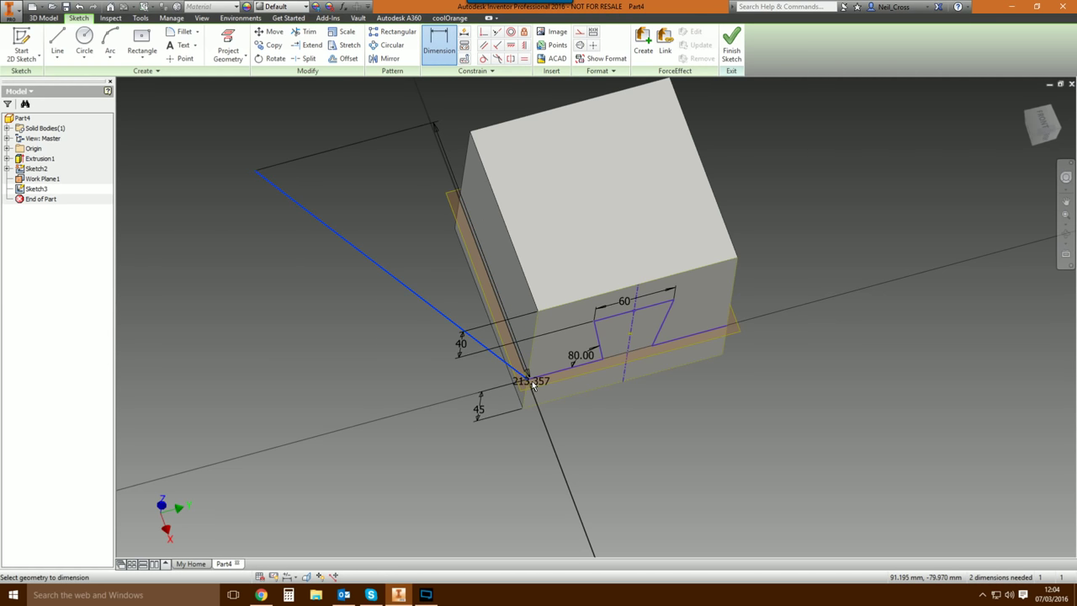
pyautogui.press('Escape')
pyautogui.press('Escape')
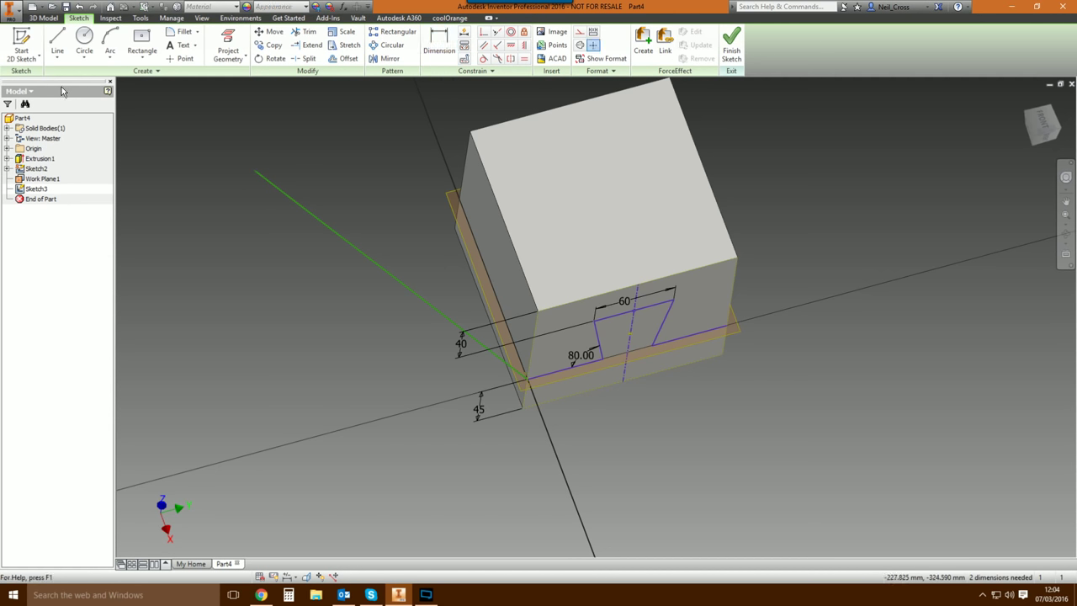
# Draw a construction line outward from the cube's corner, in line with the dovetail's shoulder lines.
pyautogui.click(58, 42)
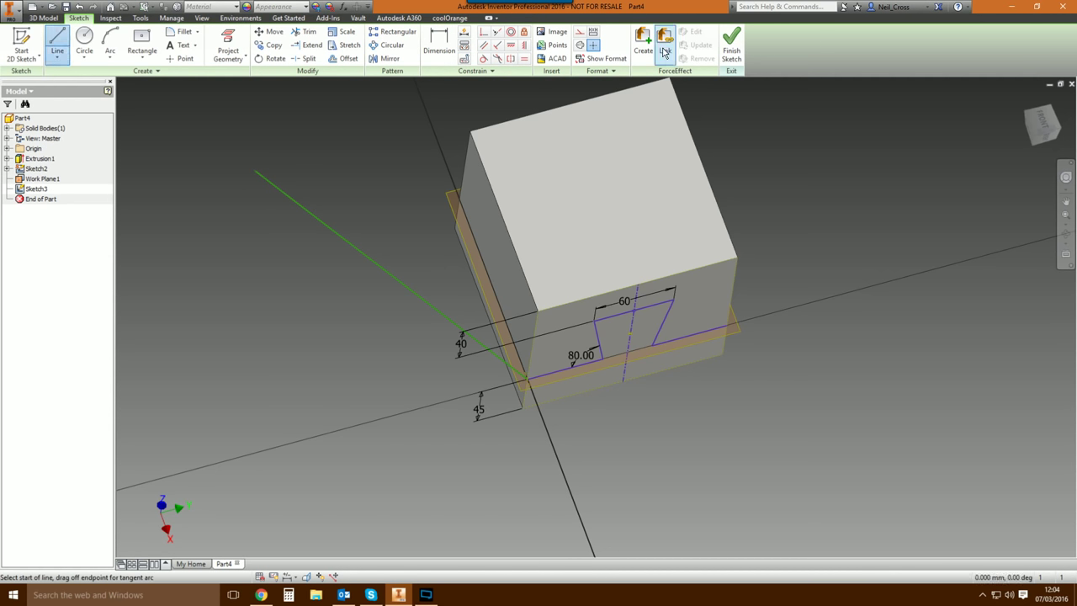
pyautogui.click(580, 33)
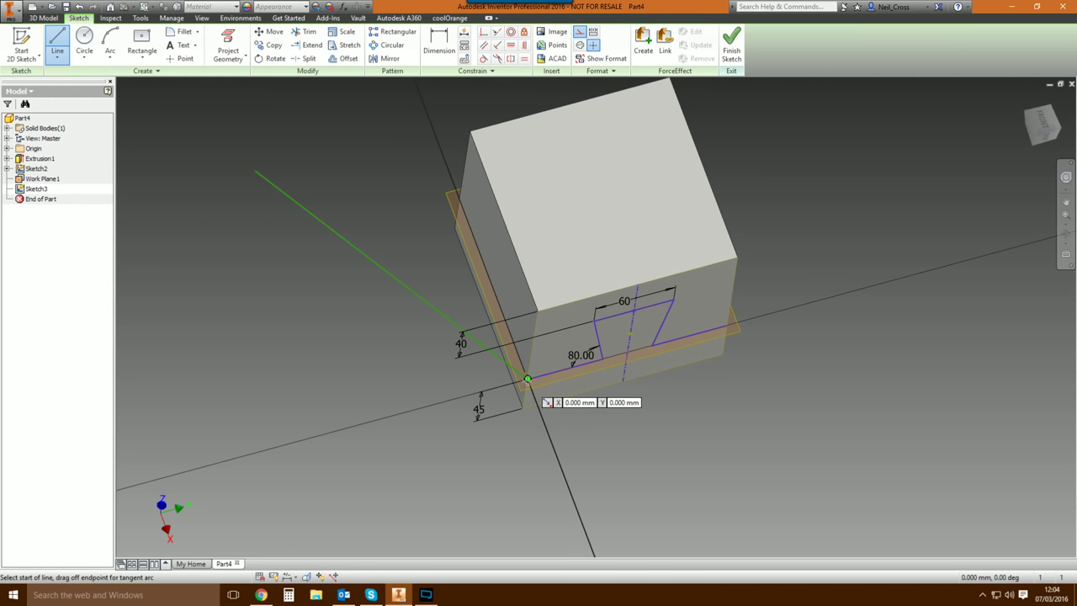
pyautogui.click(527, 380)
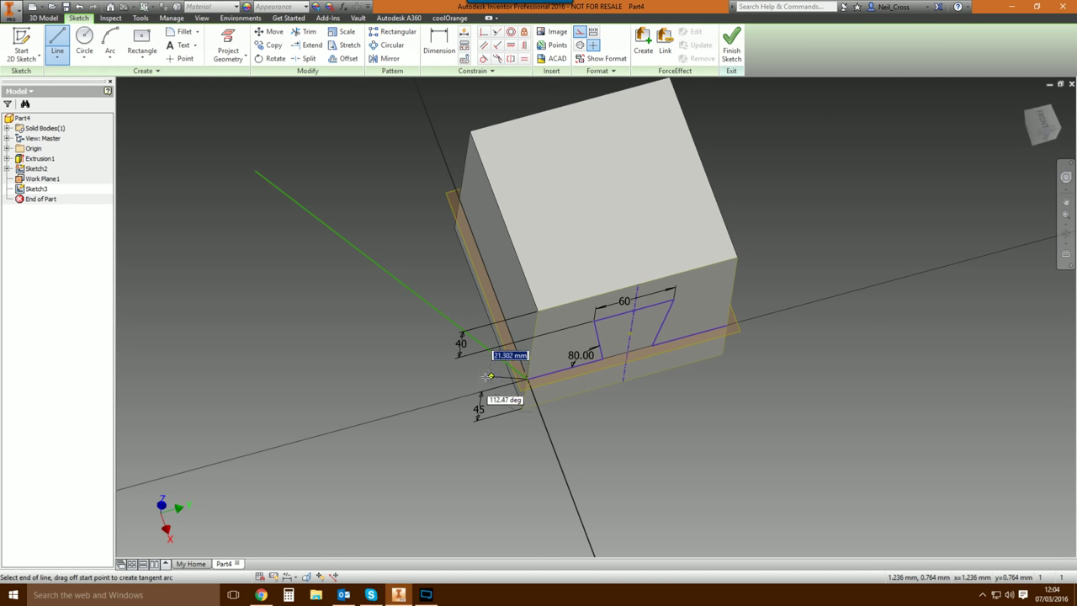
pyautogui.click(278, 445)
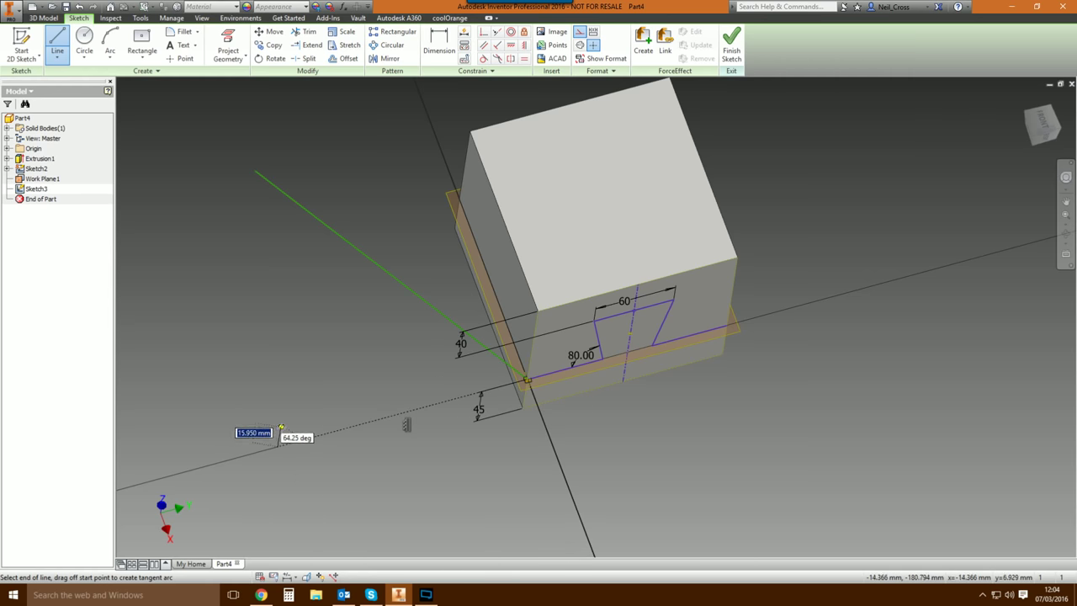
# Dimension the angle between the diagonal path line and the construction line as 45 degrees.
pyautogui.press('Escape')
pyautogui.press('Escape')
pyautogui.click(440, 47)
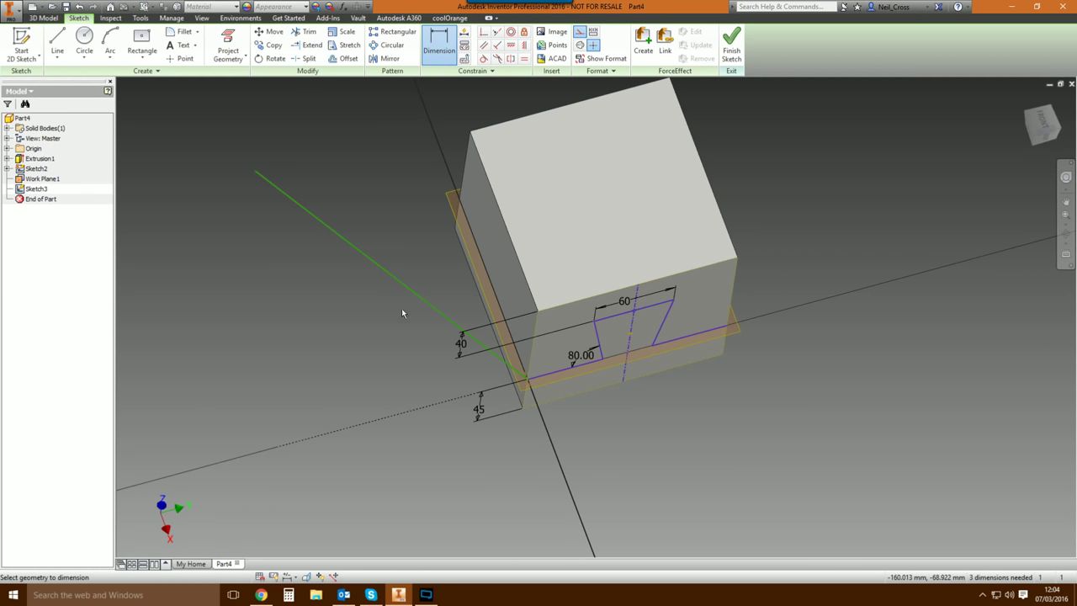
pyautogui.click(445, 324)
pyautogui.click(440, 404)
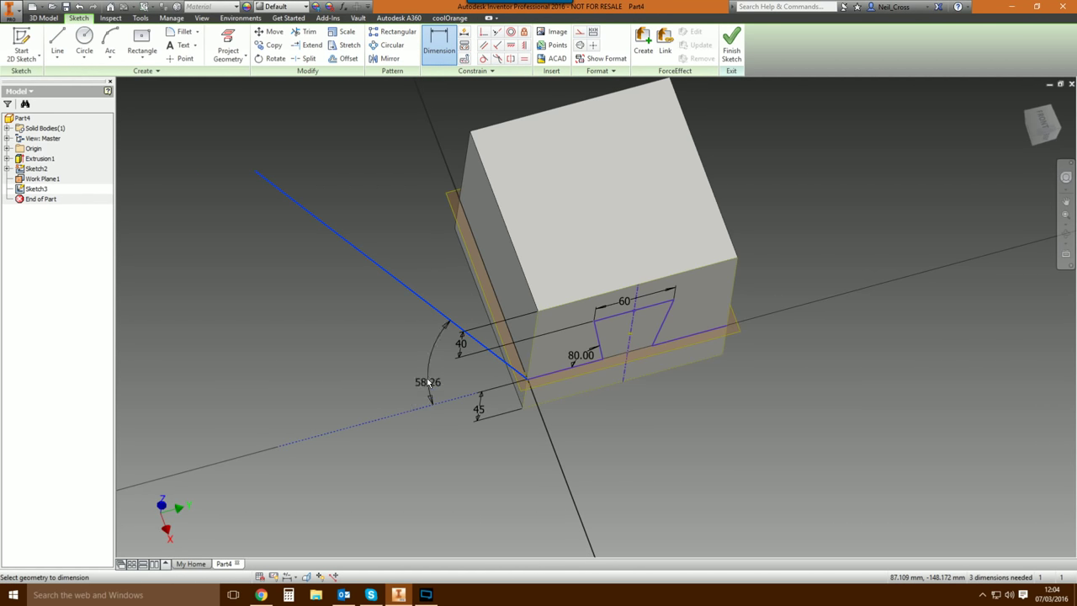
pyautogui.click(392, 355)
pyautogui.write('45')
pyautogui.press('Return')
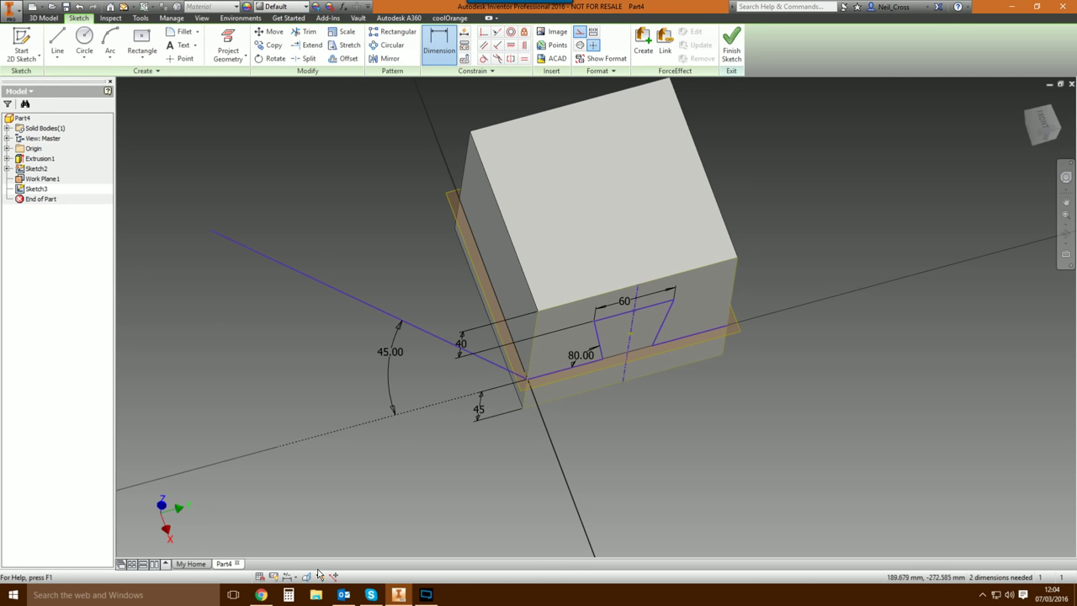
# Switch to the browser to check the dovetail puzzle in the reference video, and return to the Inventor part.
pyautogui.click(261, 595)
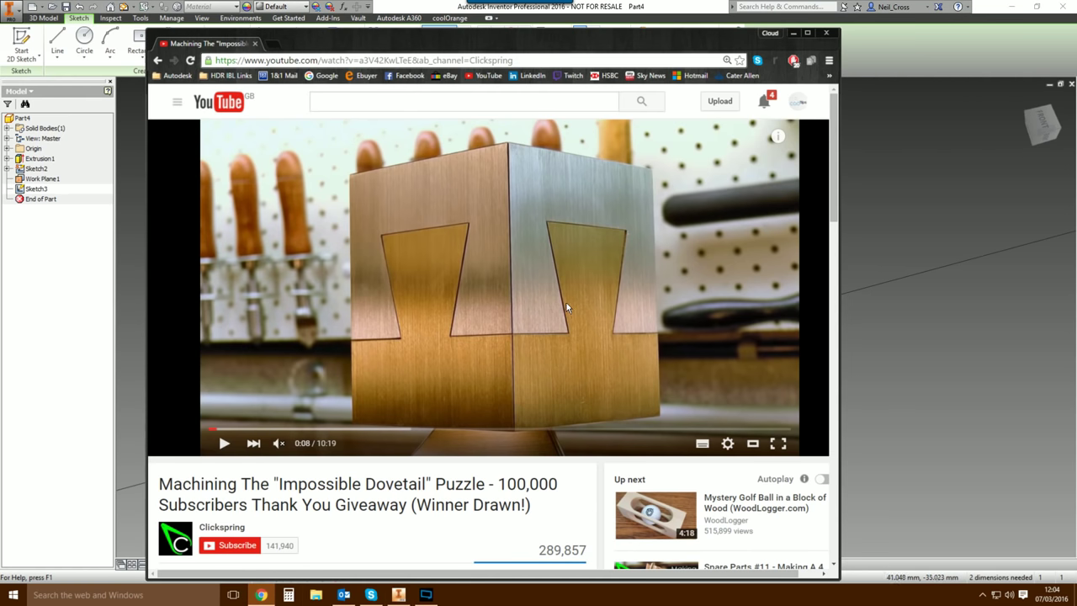
pyautogui.click(244, 430)
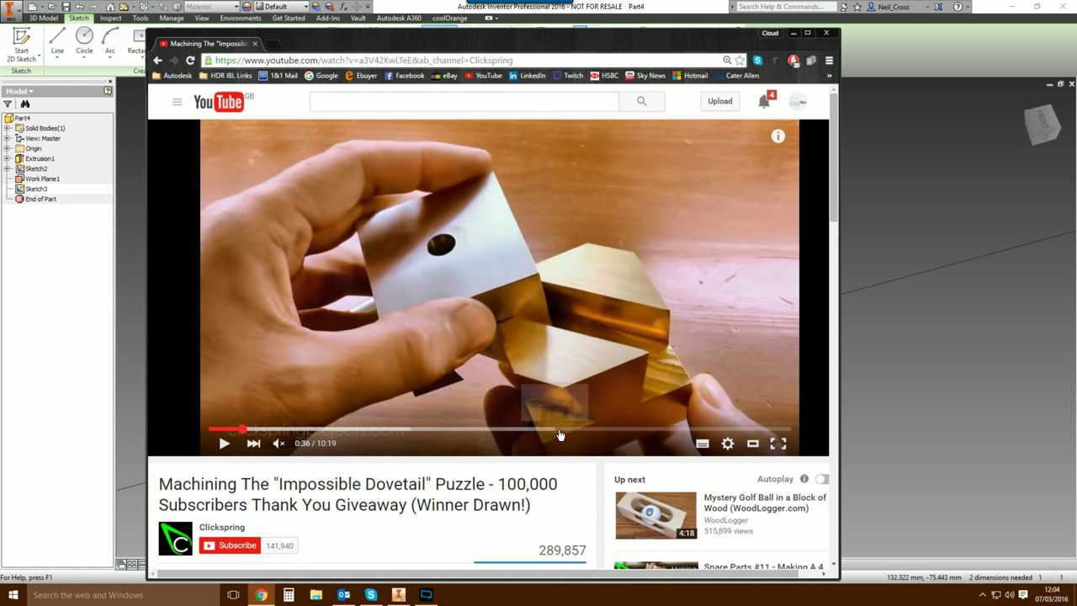
pyautogui.doubleClick(636, 8)
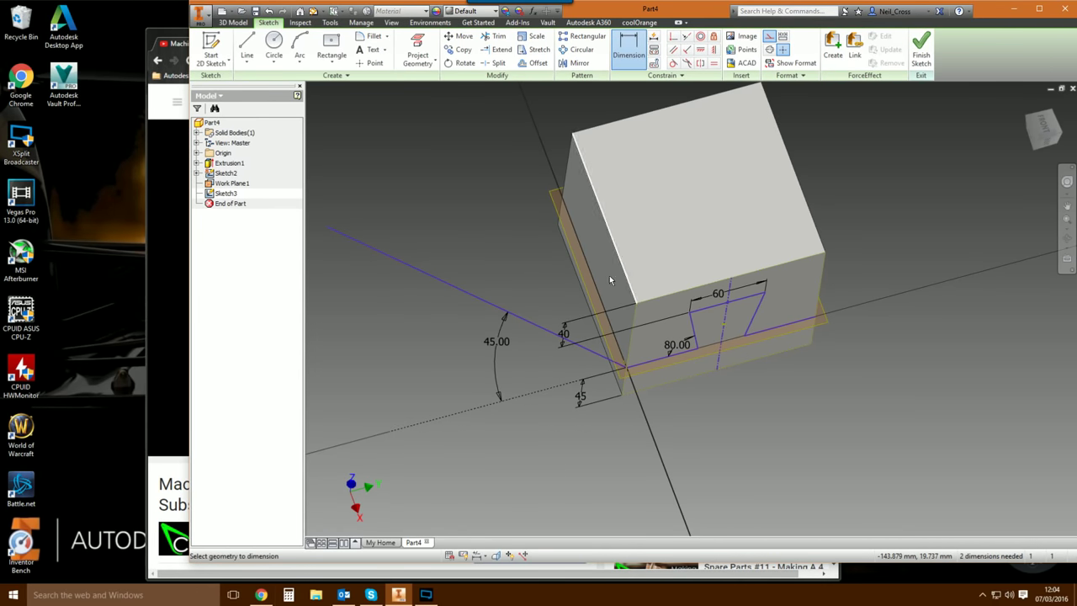
pyautogui.doubleClick(647, 10)
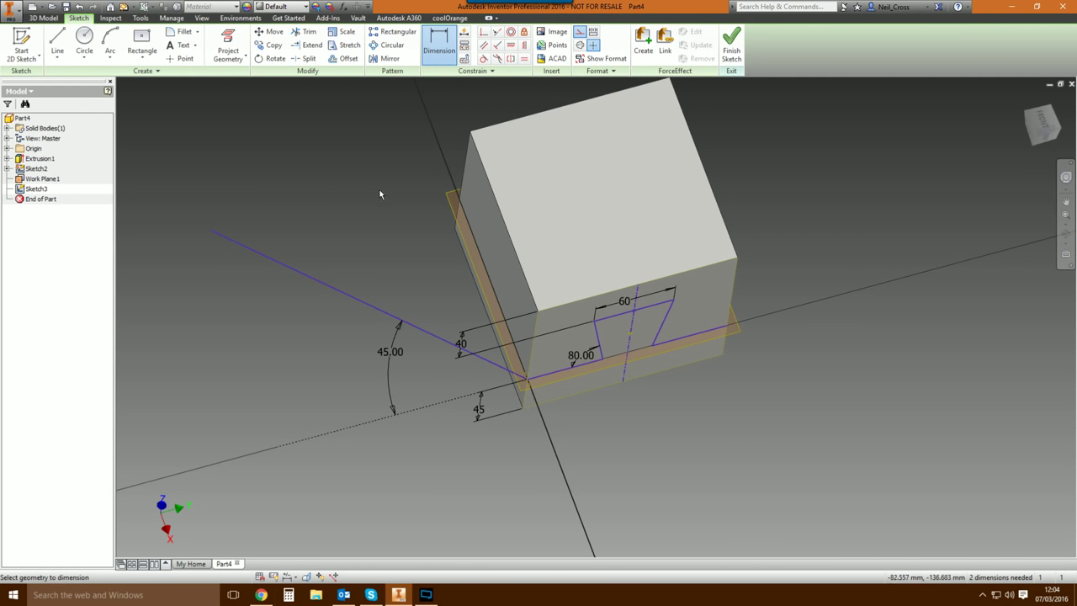
# Finish the path sketch and hide the work plane.
pyautogui.press('F6')
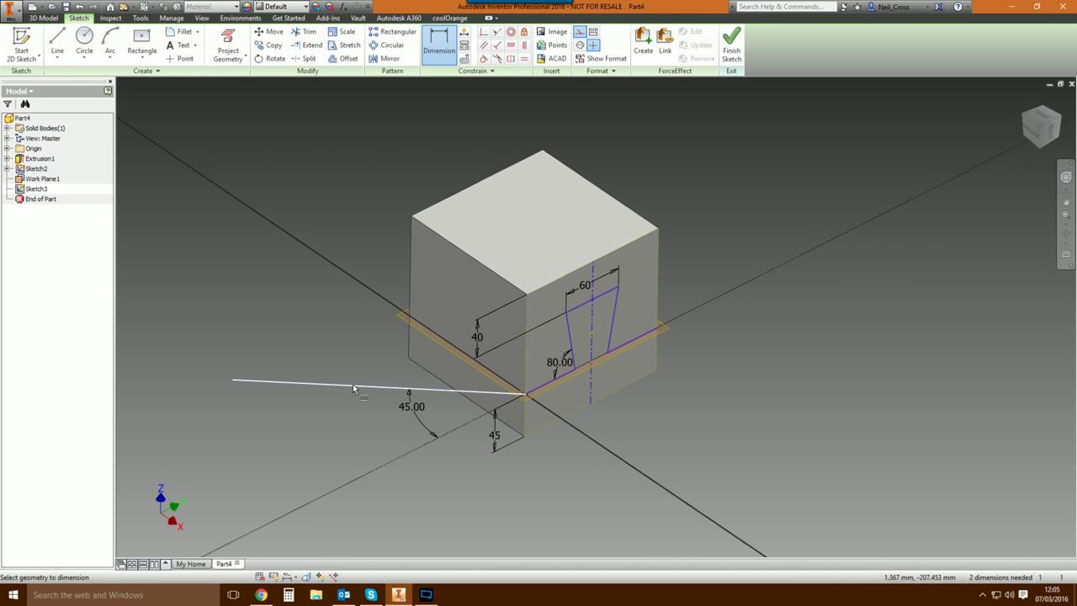
pyautogui.keyDown('shift'); pyautogui.moveTo(751, 165); pyautogui.dragTo(711, 187, button='middle'); pyautogui.keyUp('shift')
pyautogui.scroll(-5, 716, 177)
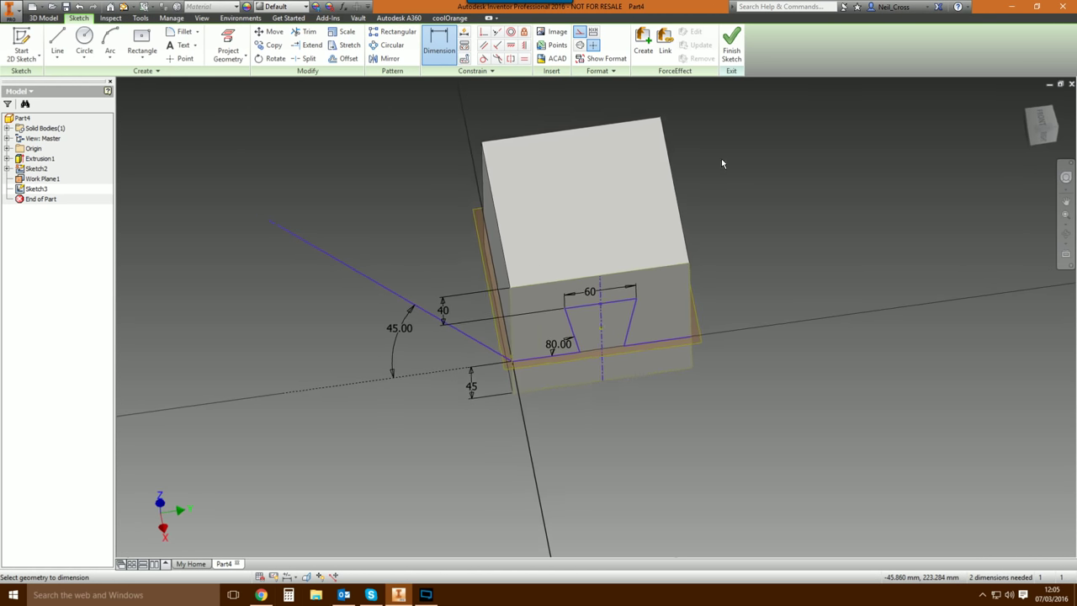
pyautogui.click(731, 42)
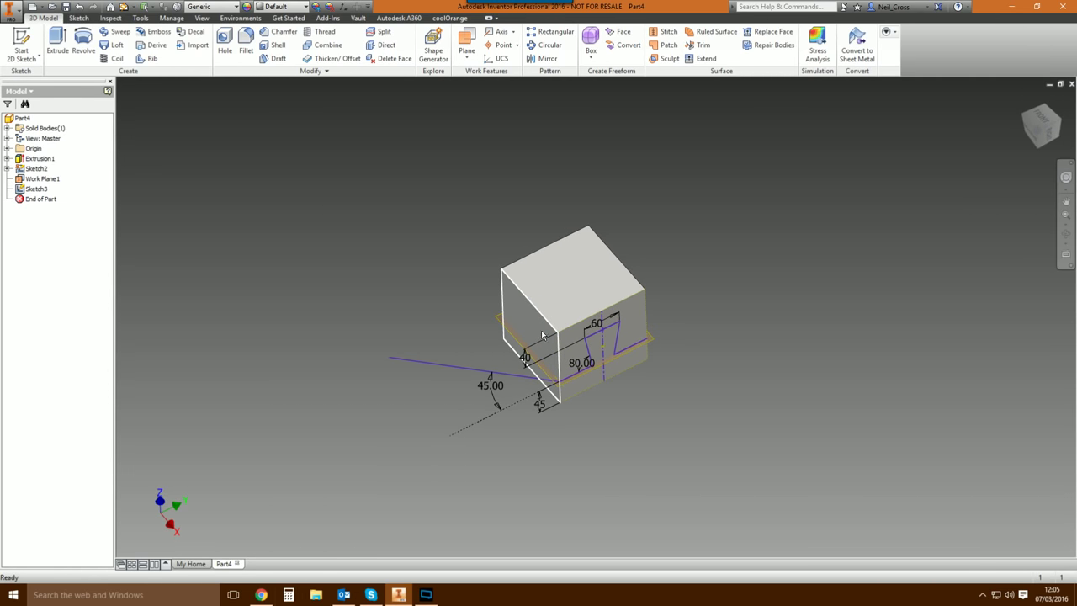
pyautogui.click(499, 326)
pyautogui.moveTo(498, 320); pyautogui.dragTo(503, 319)
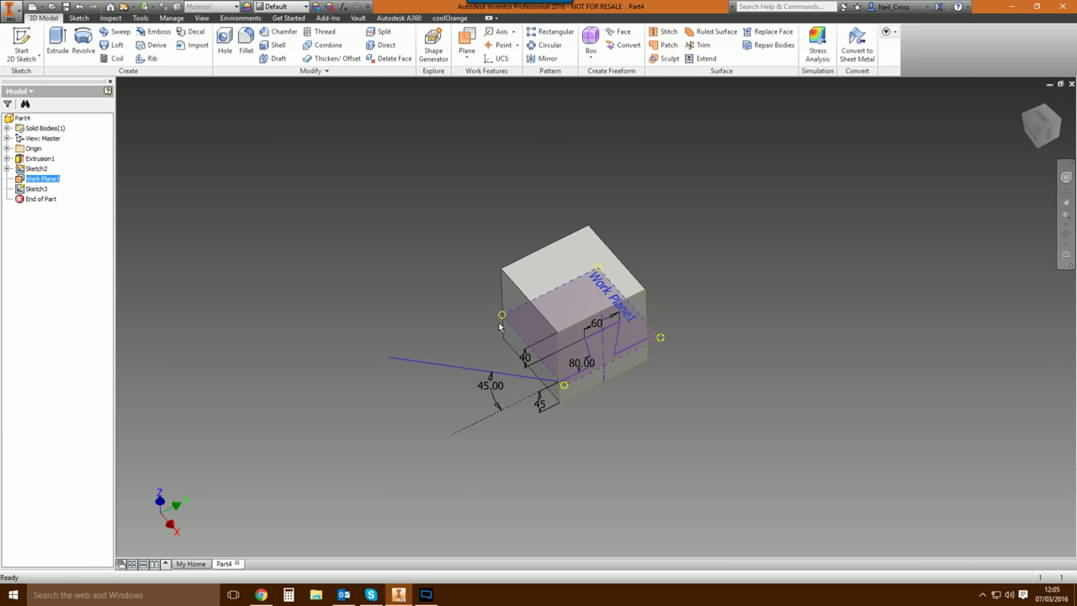
pyautogui.rightClick(659, 338)
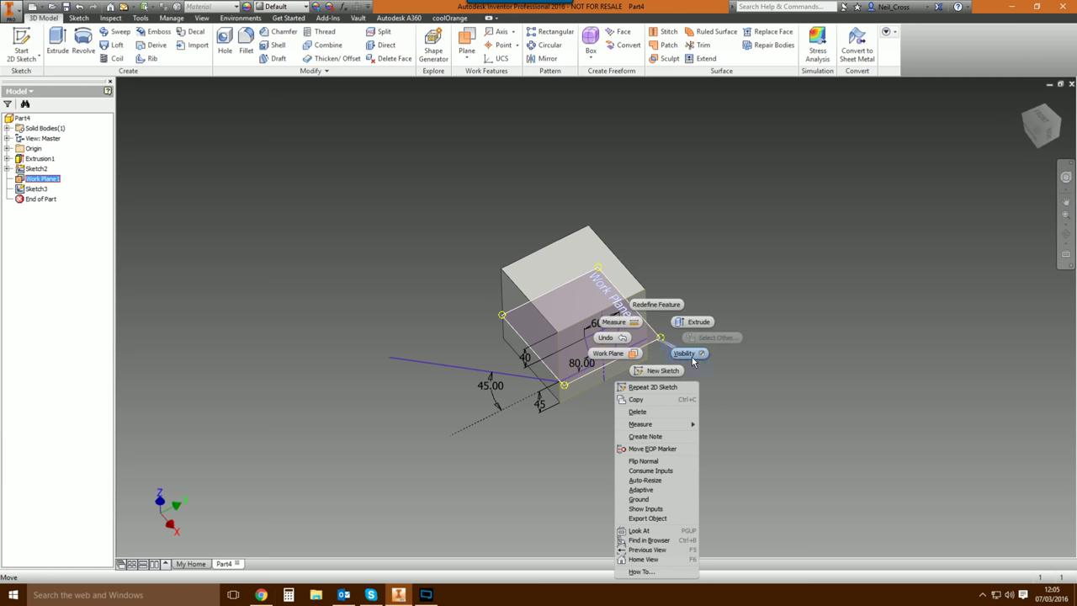
pyautogui.click(693, 360)
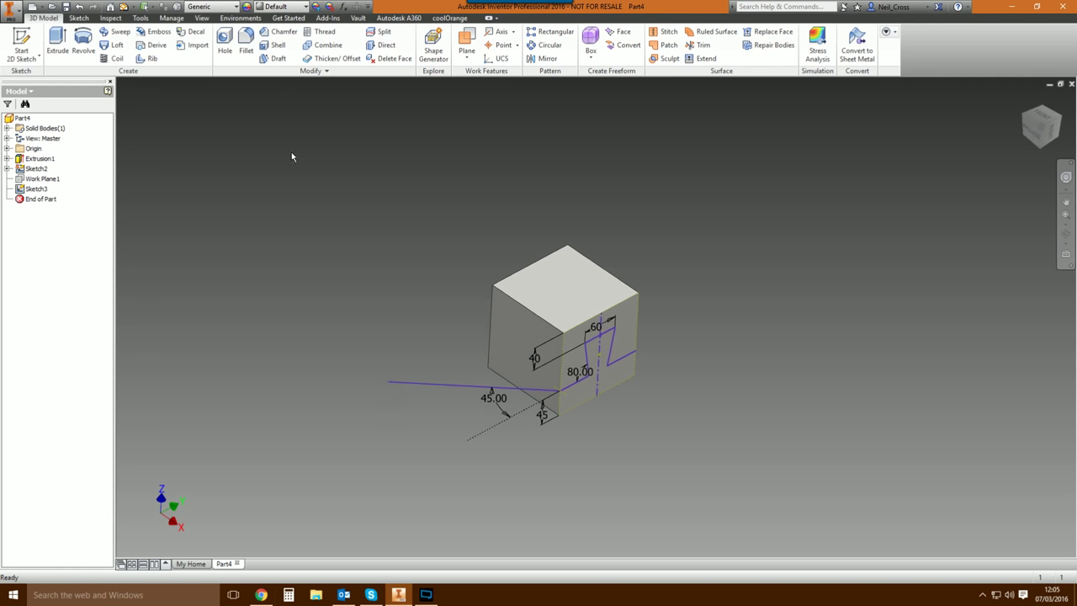
# Sweep the open dovetail profile along the diagonal path line with surface output.
pyautogui.click(118, 32)
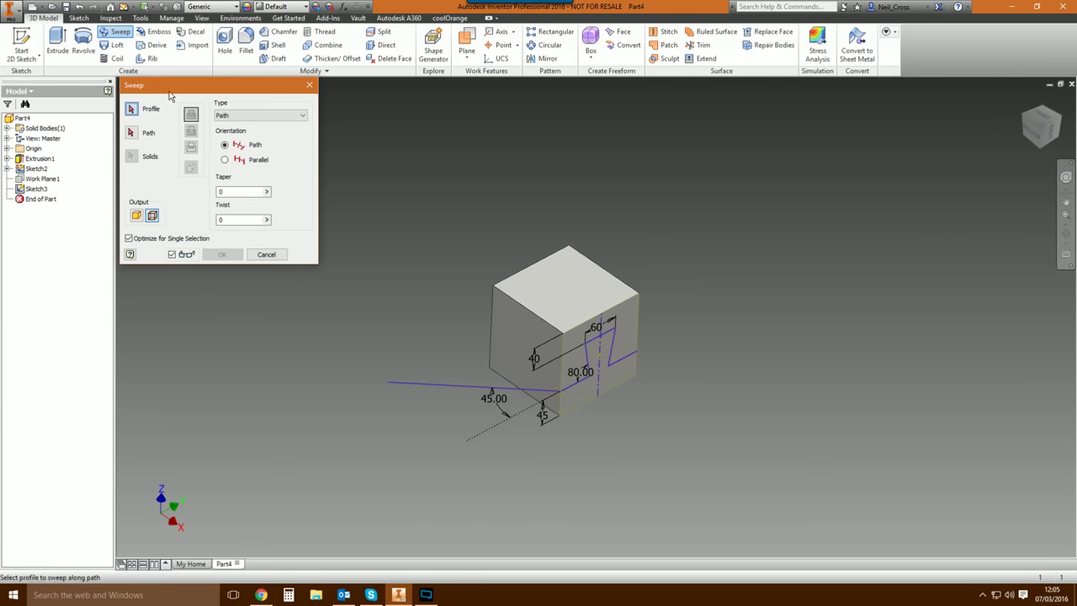
pyautogui.click(153, 216)
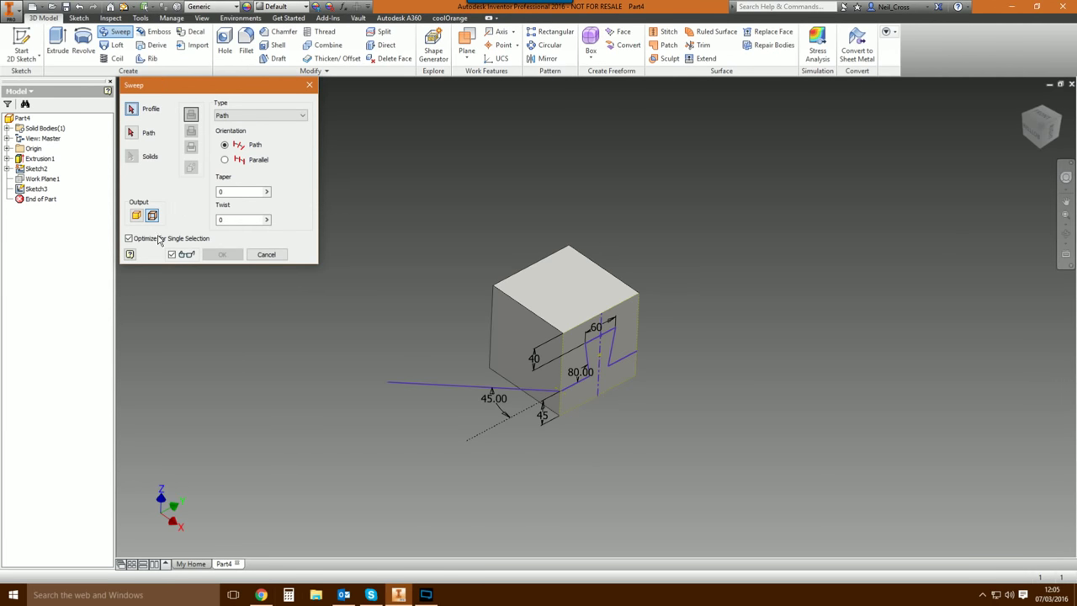
pyautogui.click(627, 362)
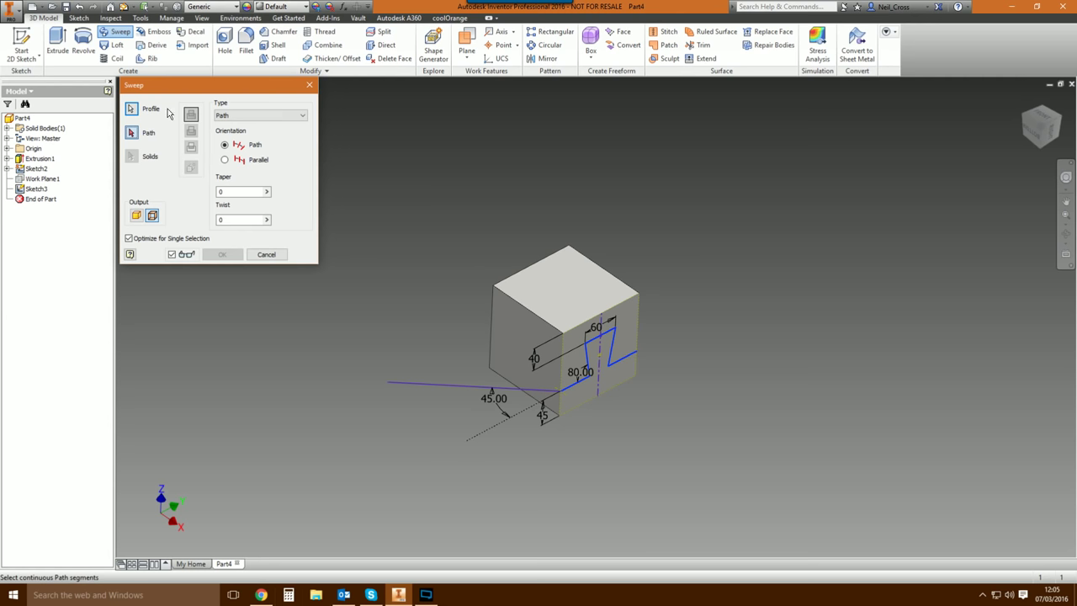
pyautogui.click(457, 386)
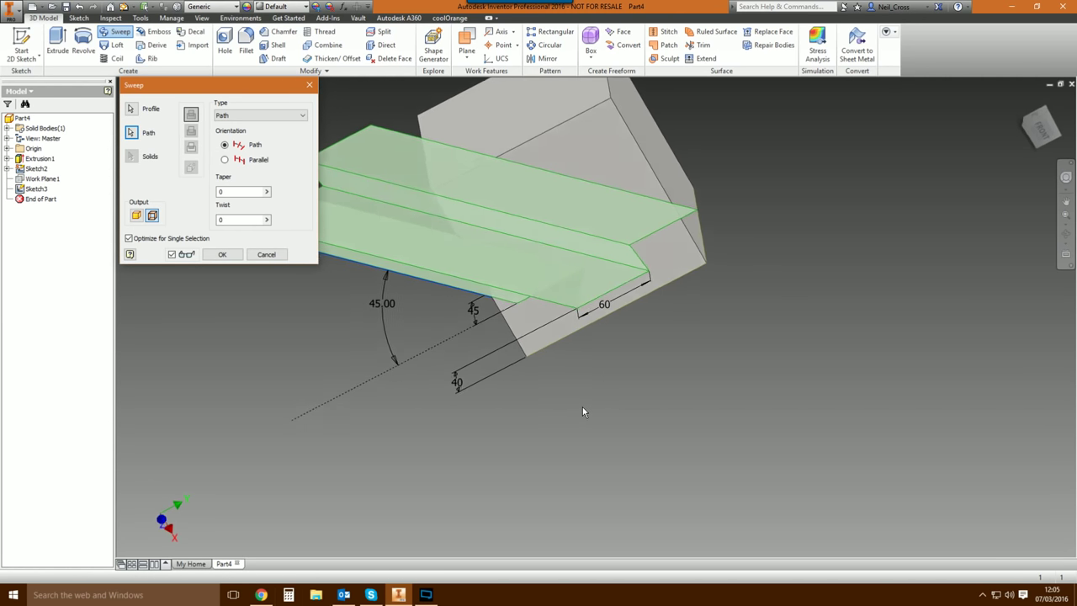
pyautogui.keyDown('shift'); pyautogui.moveTo(583, 407); pyautogui.dragTo(610, 267, button='middle'); pyautogui.keyUp('shift')
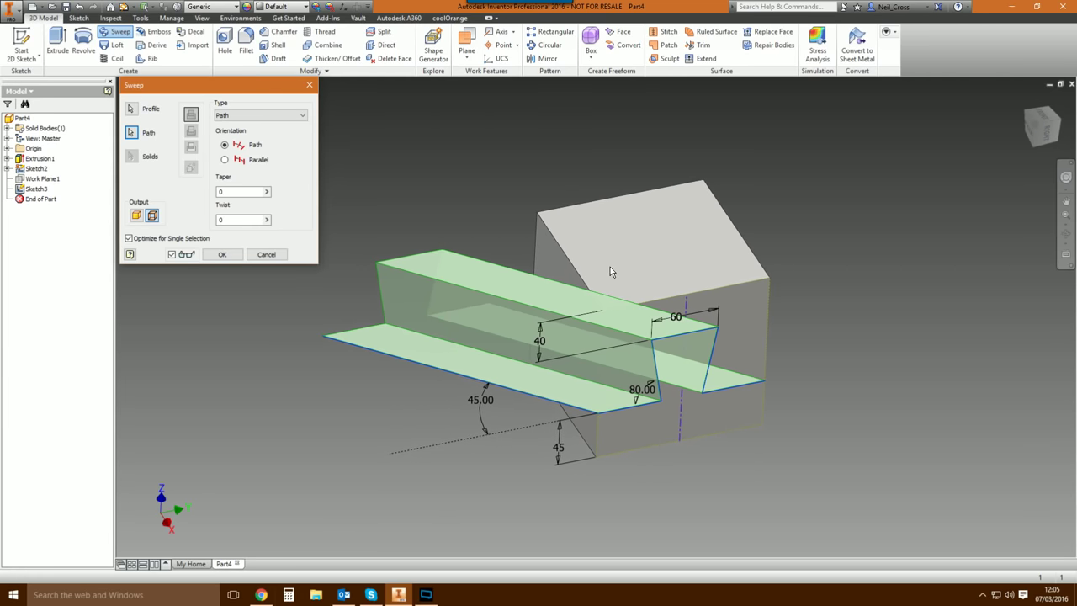
pyautogui.click(219, 257)
# Create a circular pattern of the swept surface around the Z axis with 2 occurrences over 360 degrees.
pyautogui.keyDown('shift'); pyautogui.moveTo(620, 236); pyautogui.dragTo(534, 329, button='middle'); pyautogui.keyUp('shift')
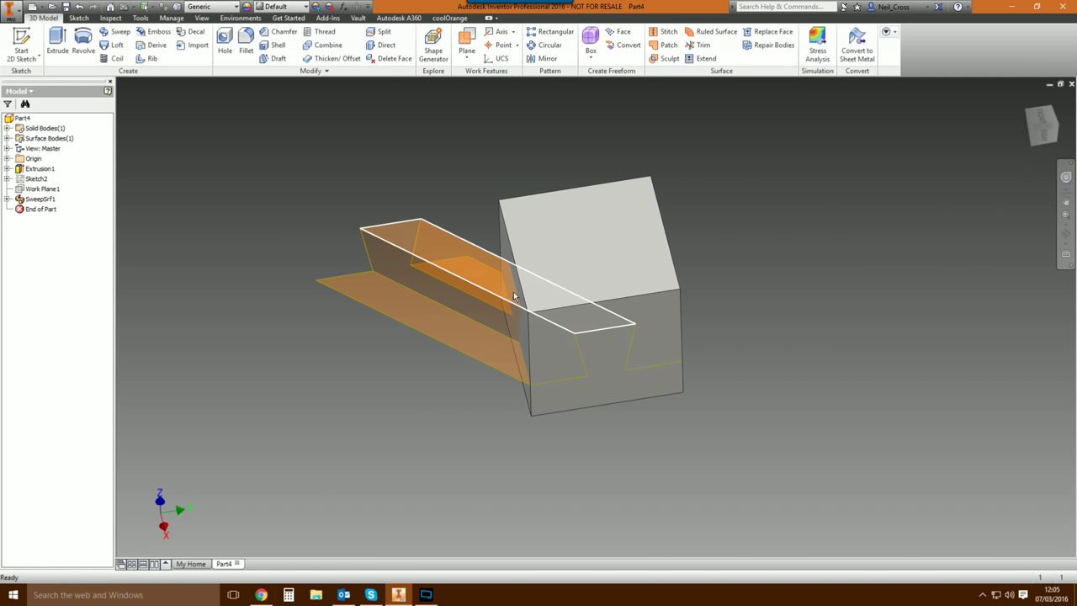
pyautogui.click(536, 50)
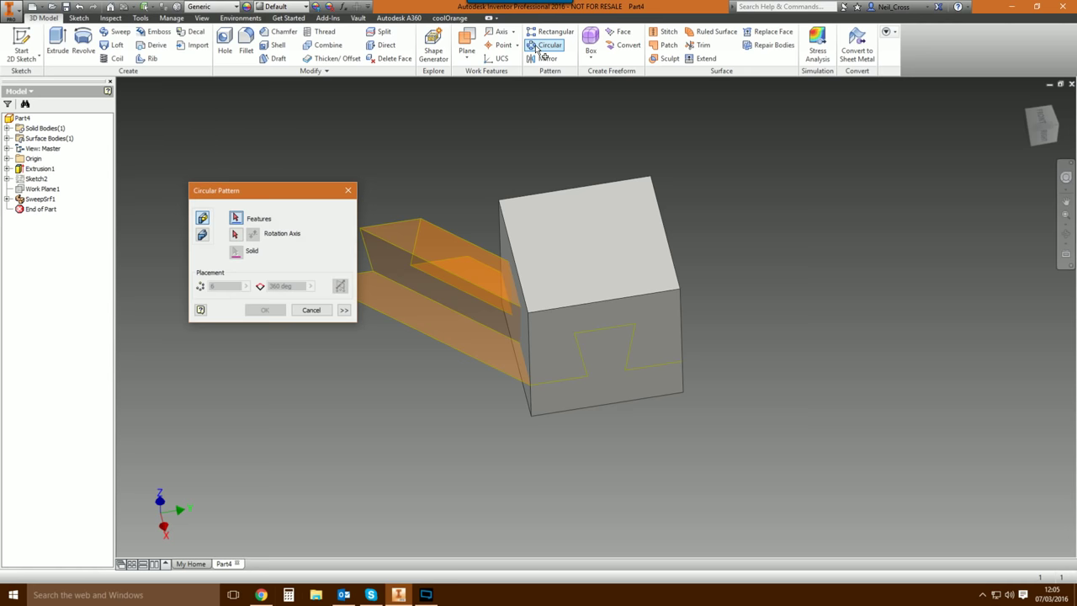
pyautogui.click(414, 266)
pyautogui.click(235, 234)
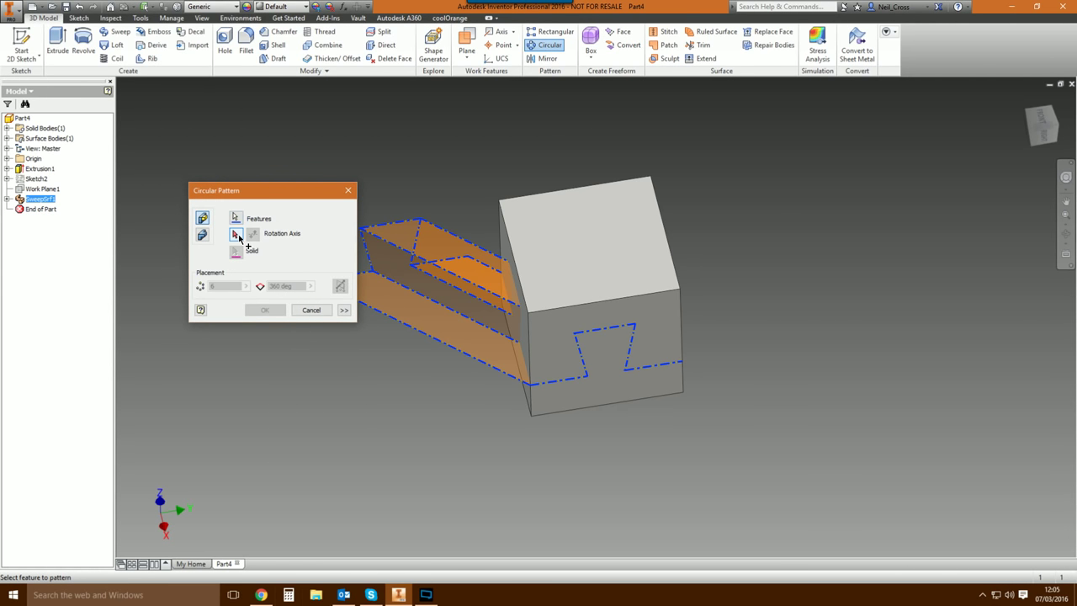
pyautogui.click(7, 158)
pyautogui.click(7, 158)
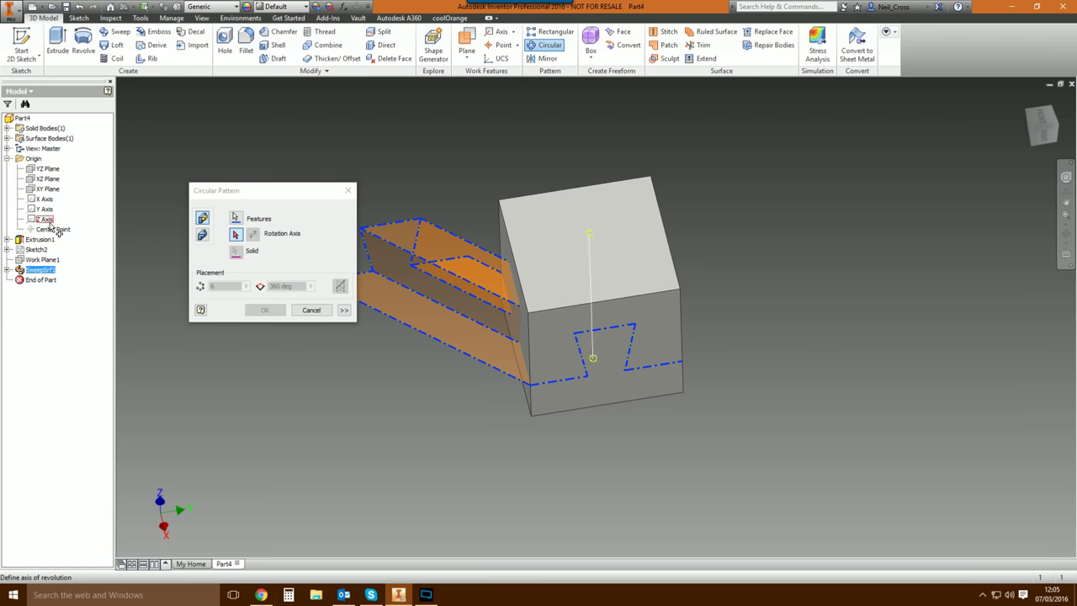
pyautogui.click(49, 219)
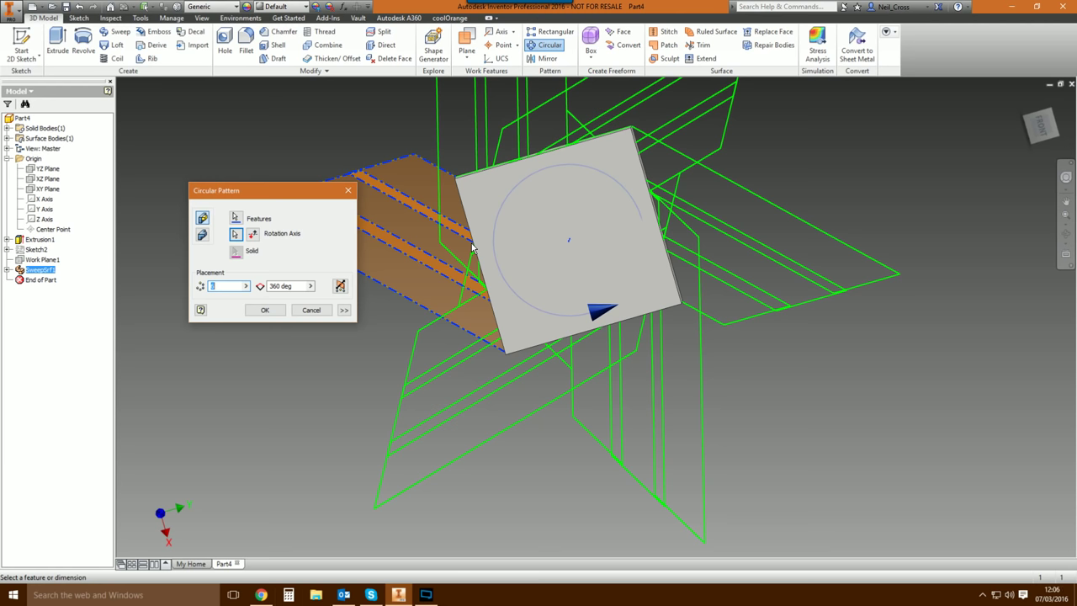
pyautogui.keyDown('shift'); pyautogui.moveTo(484, 212); pyautogui.dragTo(481, 187, button='middle'); pyautogui.keyUp('shift')
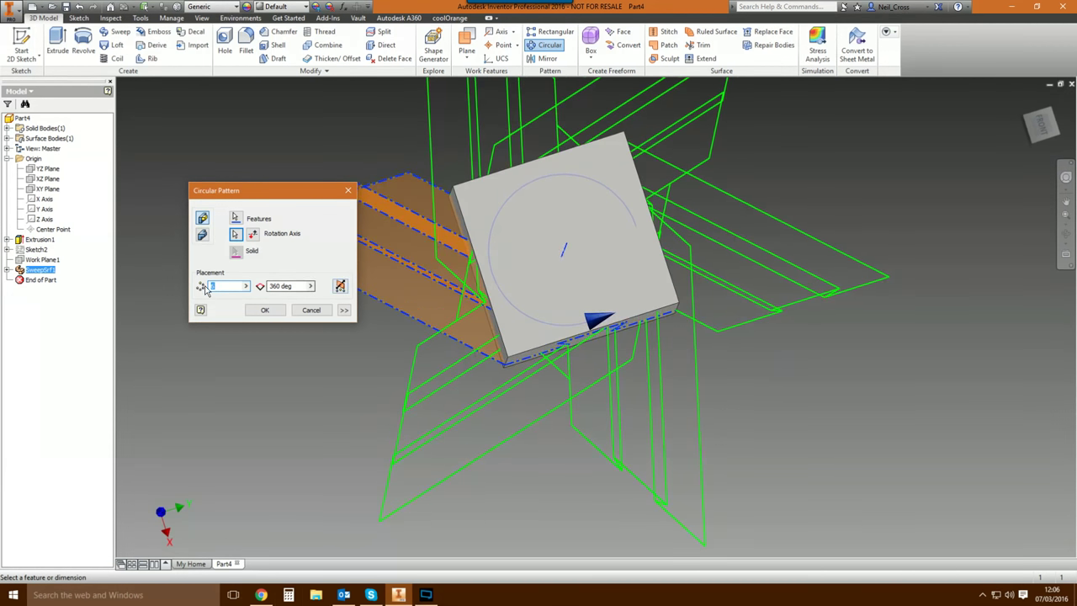
pyautogui.write('2')
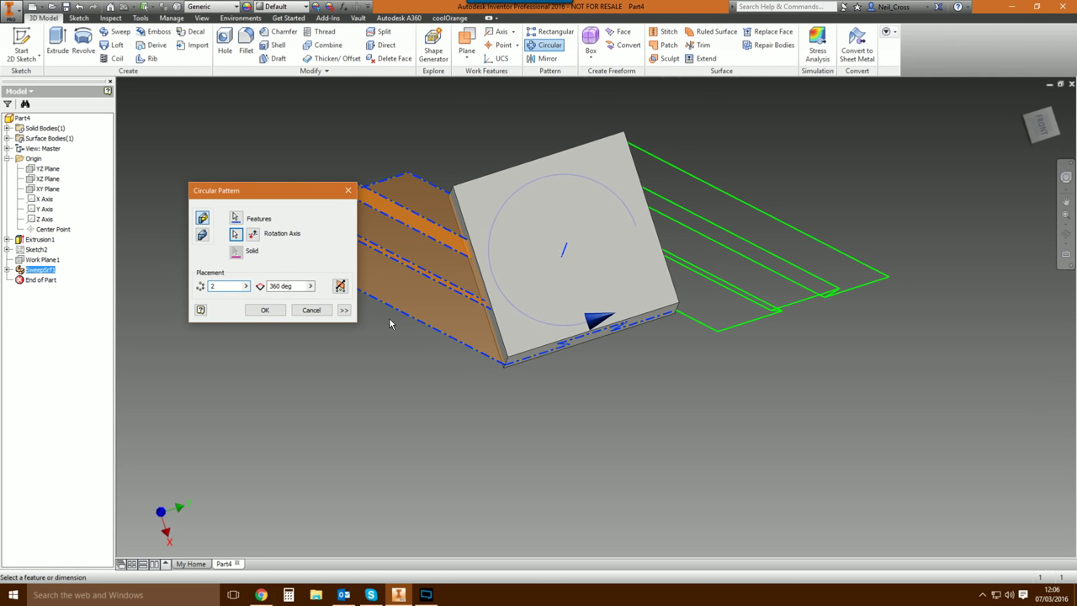
pyautogui.press('F6')
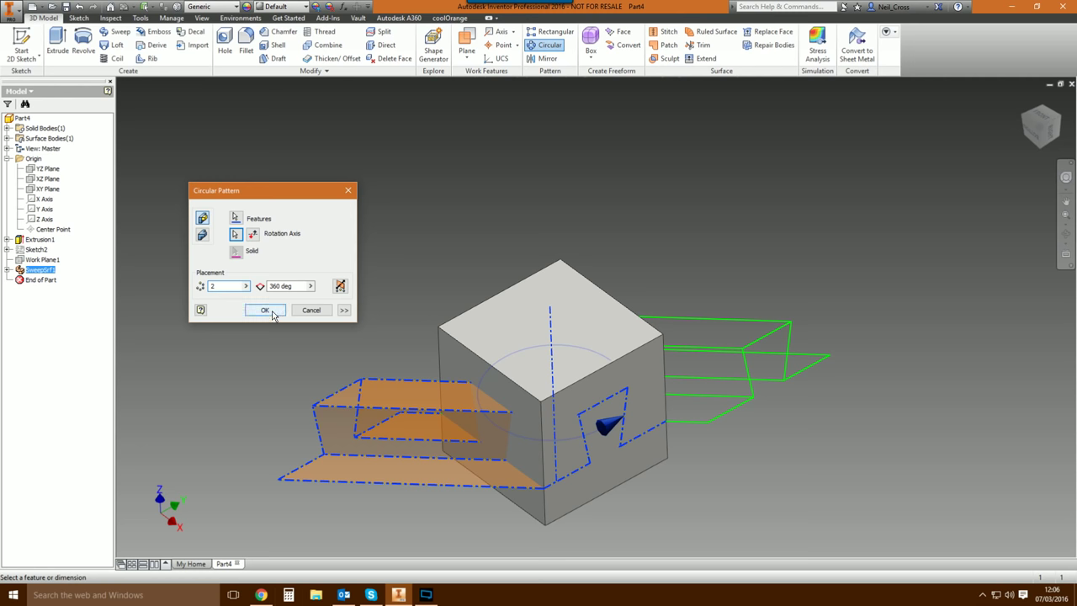
pyautogui.click(264, 310)
pyautogui.keyDown('shift'); pyautogui.moveTo(775, 329); pyautogui.dragTo(672, 214, button='middle'); pyautogui.keyUp('shift')
pyautogui.scroll(3, 676, 219)
pyautogui.scroll(-2, 676, 219)
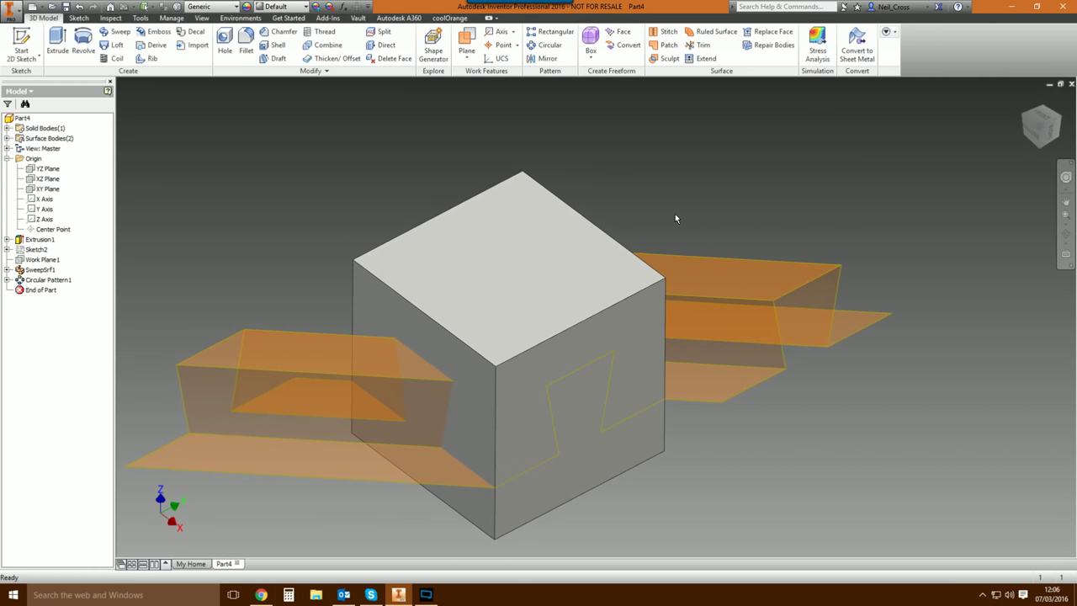
pyautogui.scroll(-4, 675, 219)
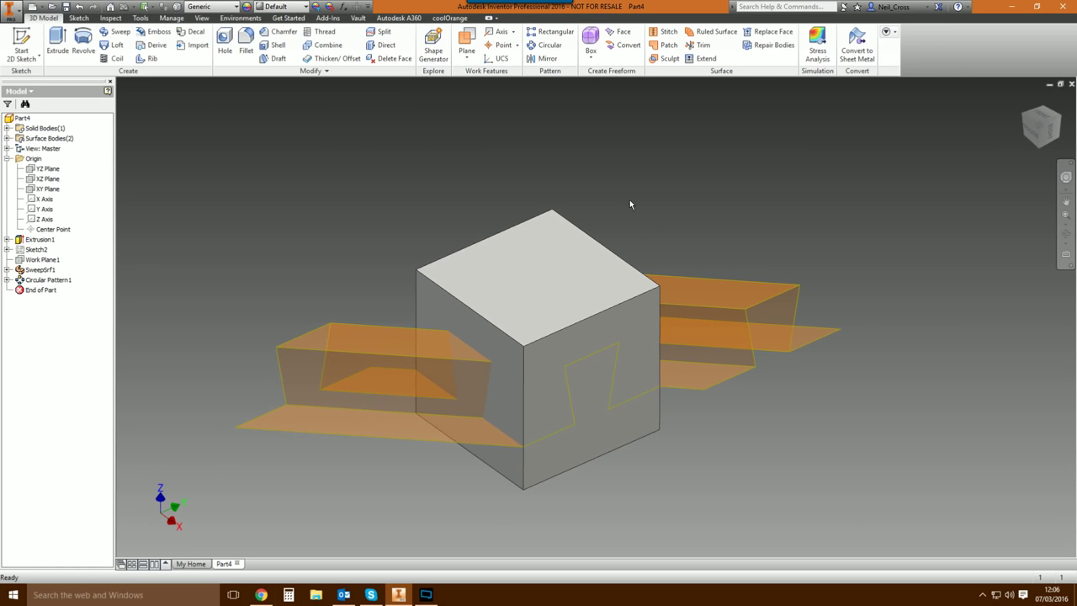
pyautogui.keyDown('shift'); pyautogui.moveTo(656, 235); pyautogui.dragTo(688, 239, button='middle'); pyautogui.keyUp('shift')
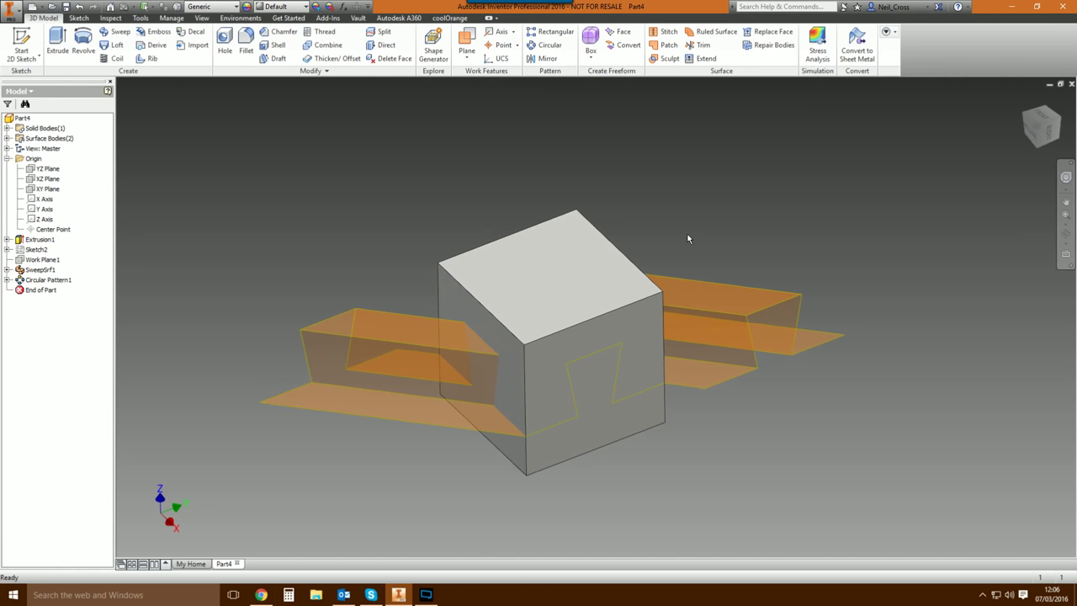
pyautogui.click(664, 35)
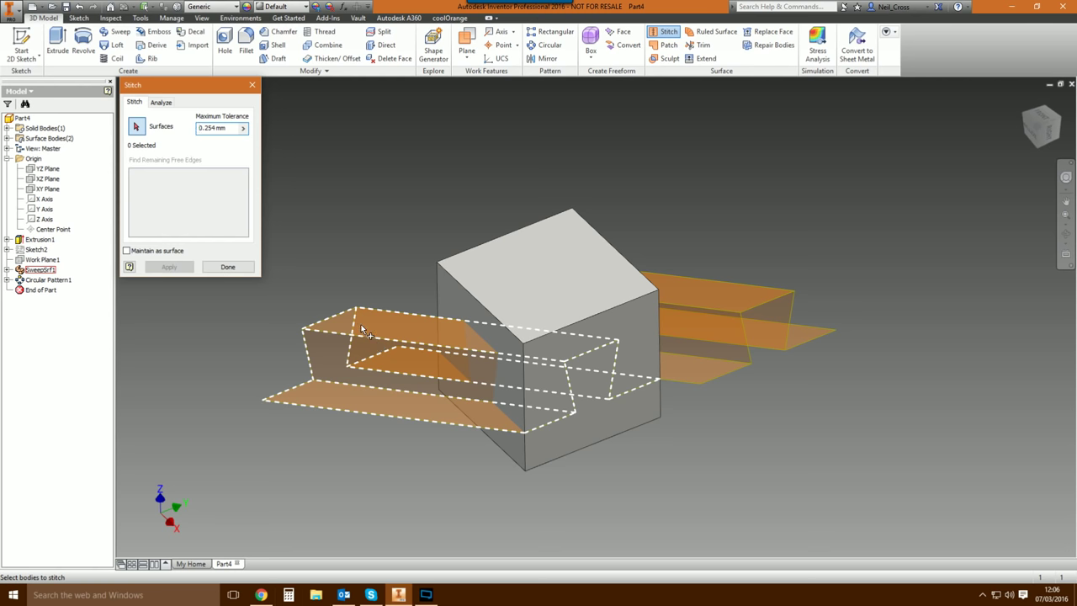
pyautogui.moveTo(367, 347)
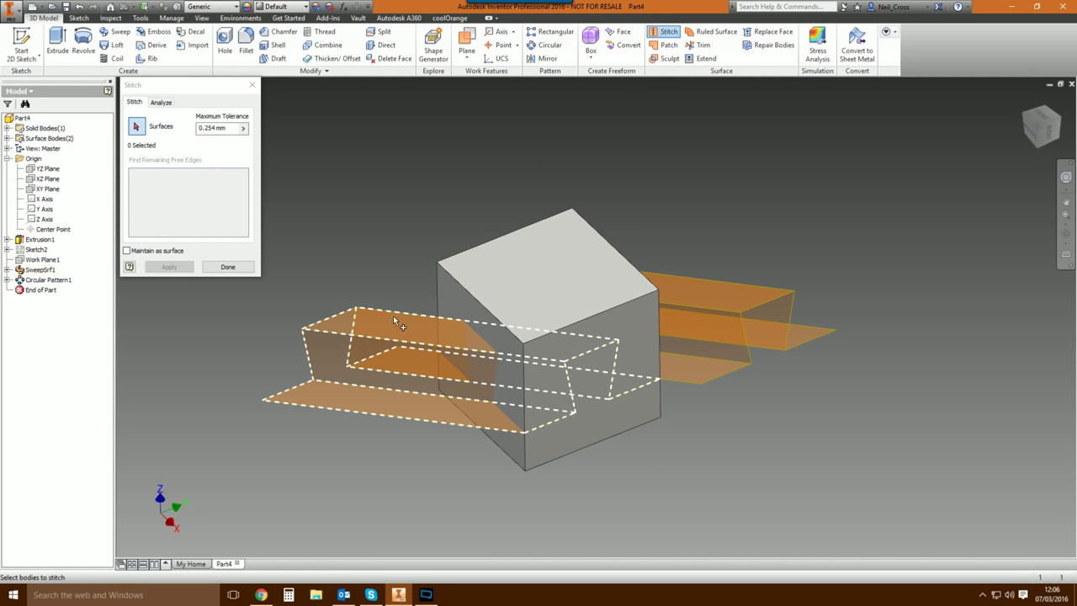
pyautogui.click(376, 345)
pyautogui.click(745, 318)
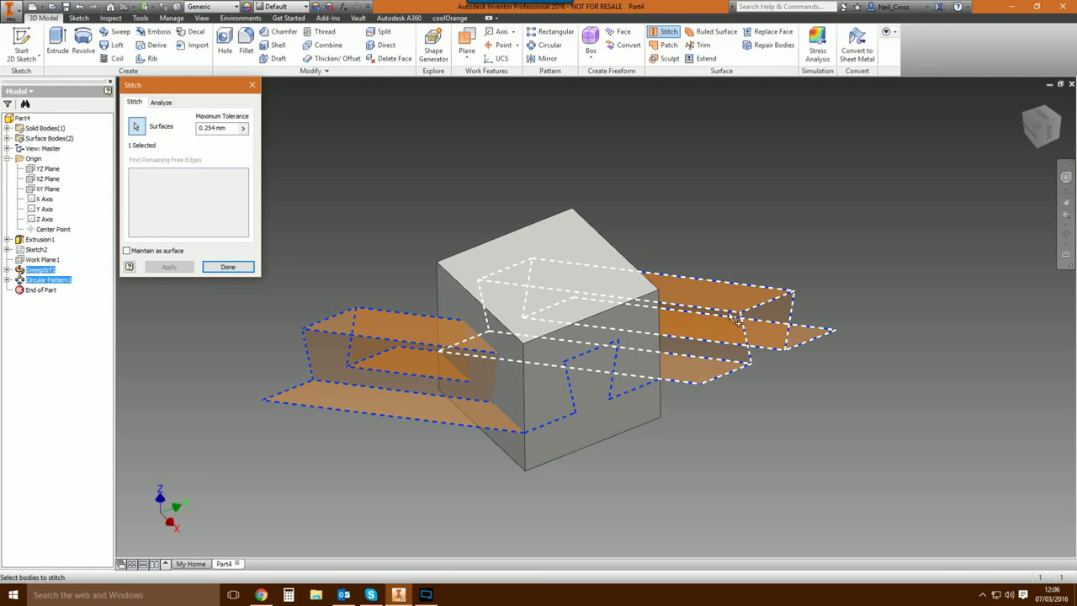
pyautogui.click(227, 266)
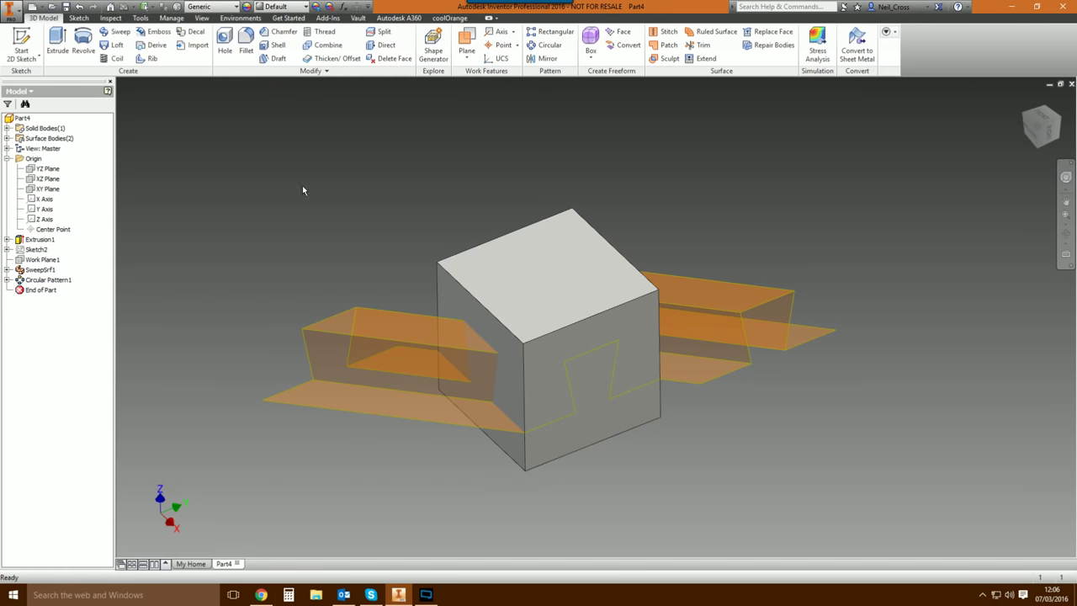
# Stitch the original swept surface and its patterned copy together.
pyautogui.click(667, 34)
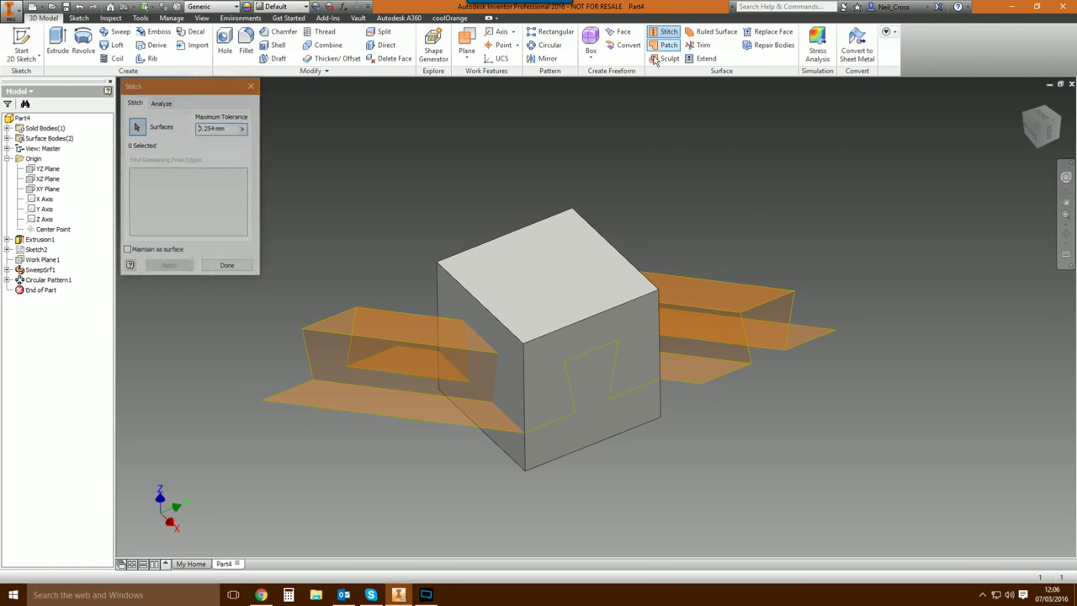
pyautogui.click(407, 327)
pyautogui.click(749, 301)
pyautogui.click(168, 266)
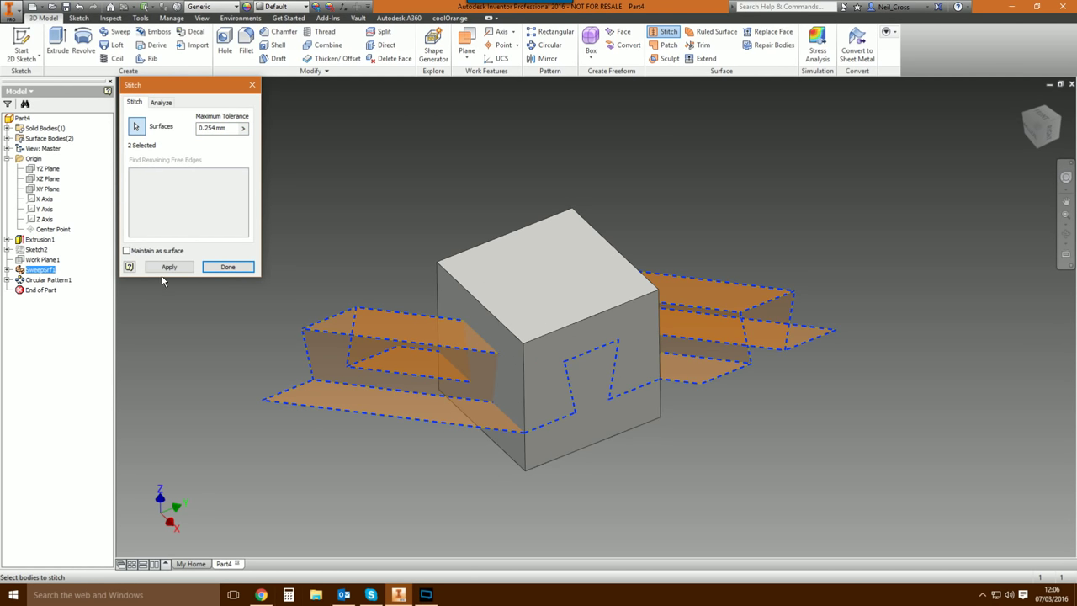
pyautogui.click(227, 267)
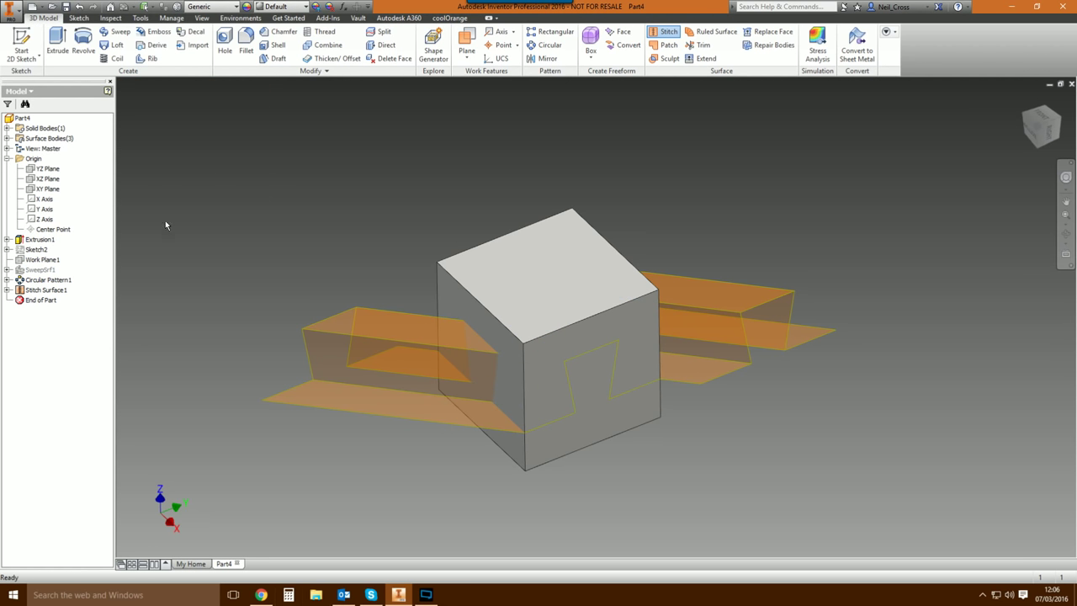
# Split the cube into separate solid bodies with the Split Solid option, using the stitched dovetail surface as the split tool.
pyautogui.click(49, 289)
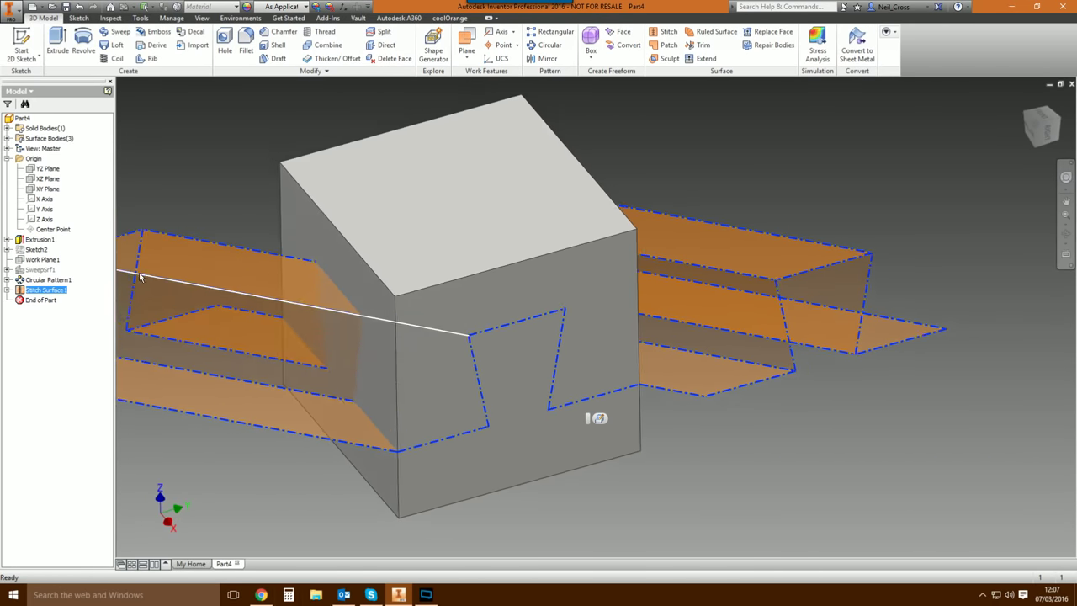
pyautogui.click(356, 176)
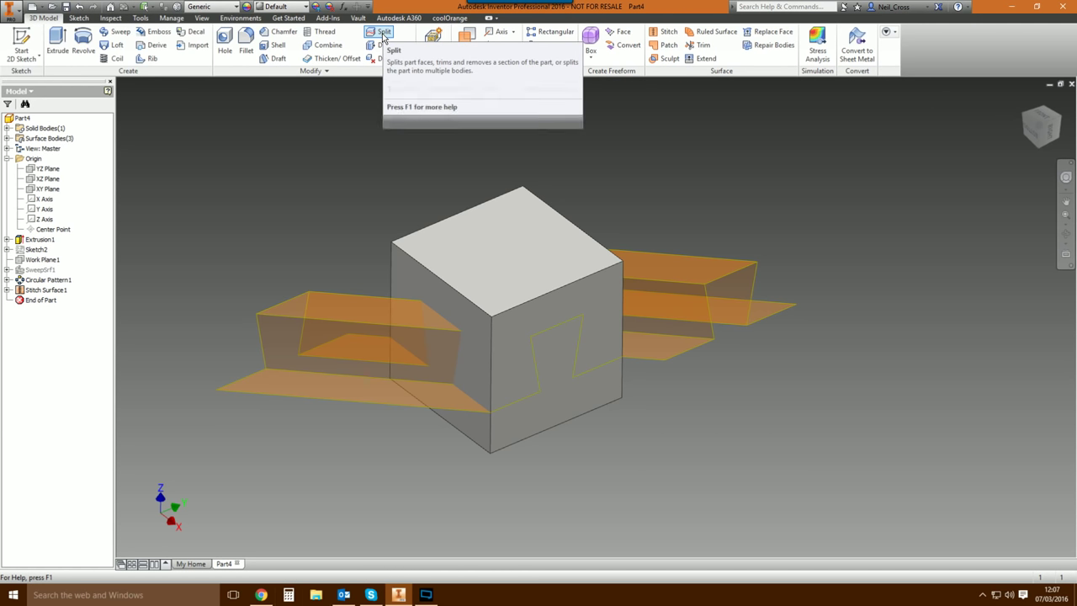
pyautogui.click(383, 33)
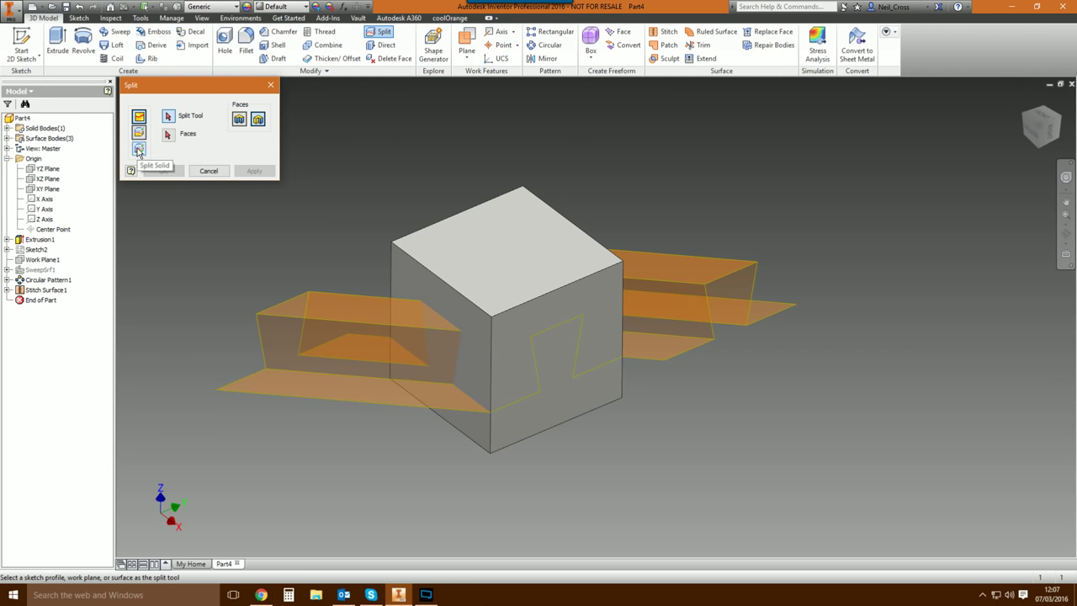
pyautogui.click(139, 150)
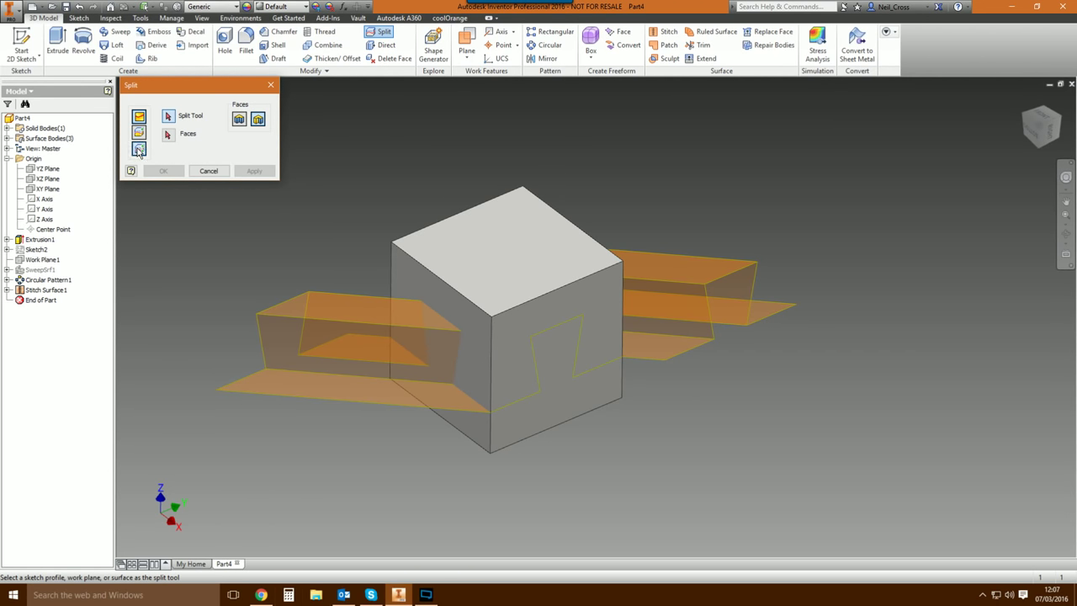
pyautogui.click(352, 329)
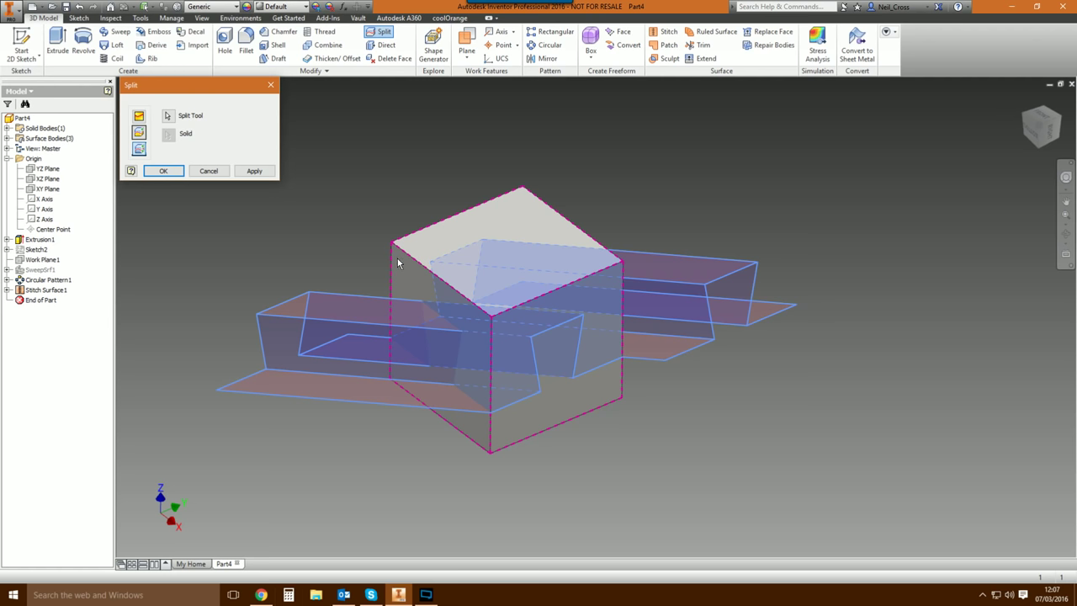
pyautogui.click(254, 170)
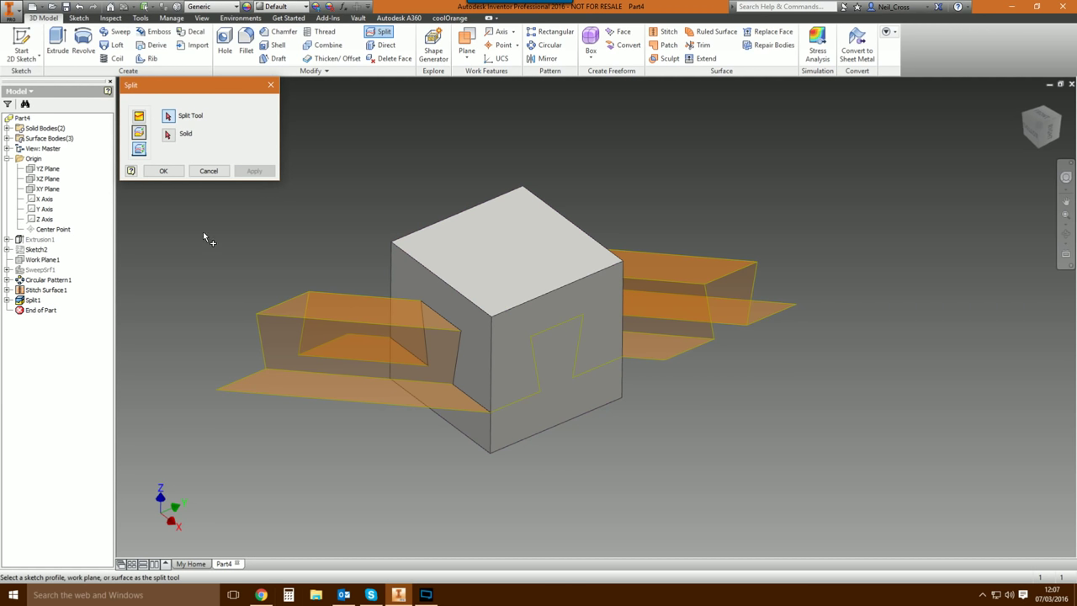
pyautogui.click(209, 170)
# Hide the stitched surface and view the split cube from its home orientation.
pyautogui.rightClick(44, 292)
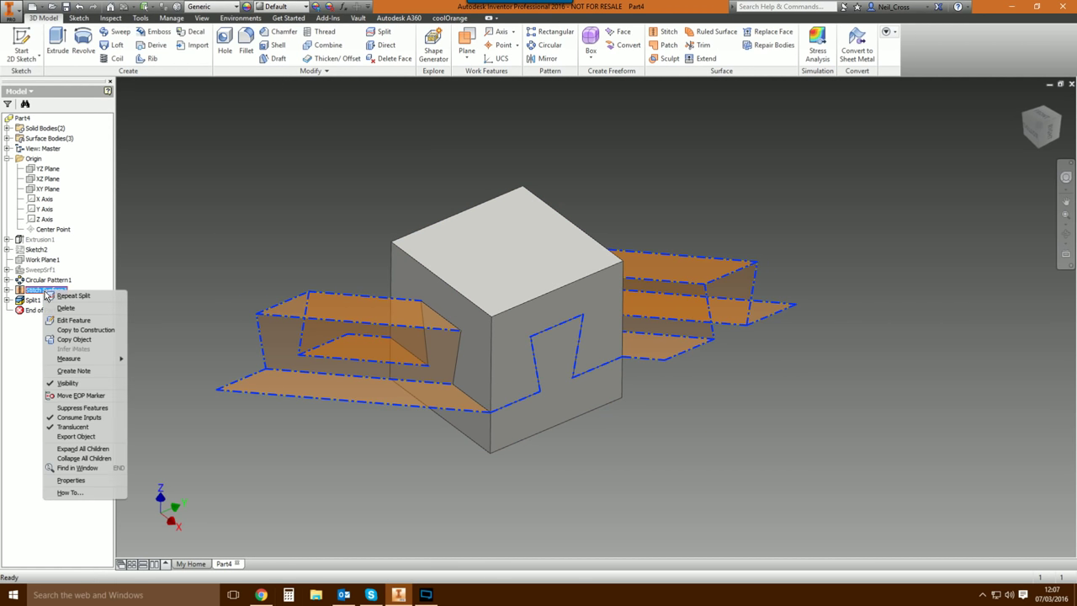
pyautogui.click(74, 392)
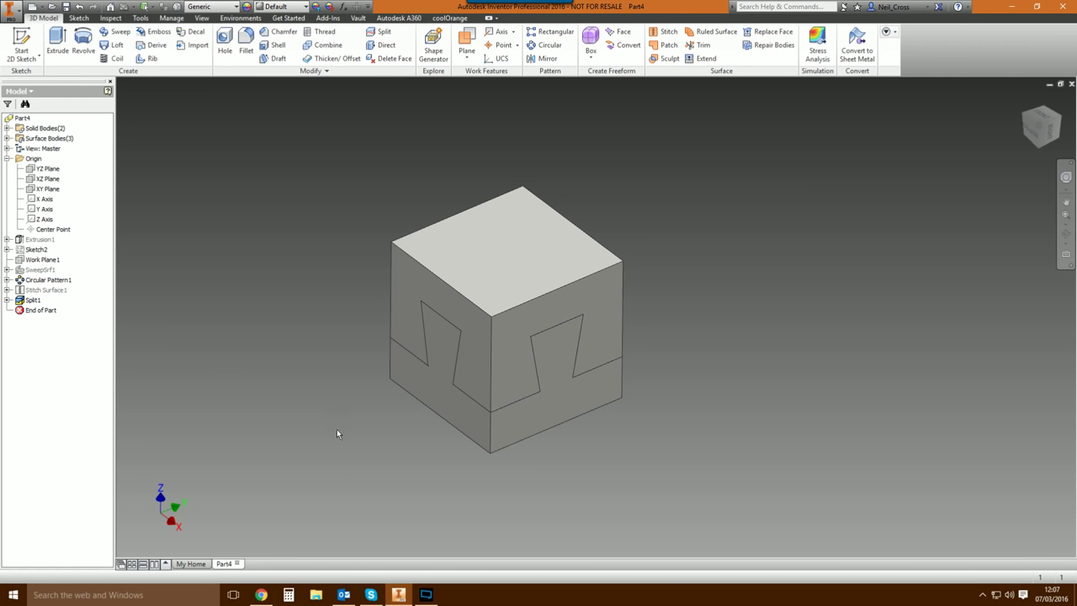
pyautogui.press('F6')
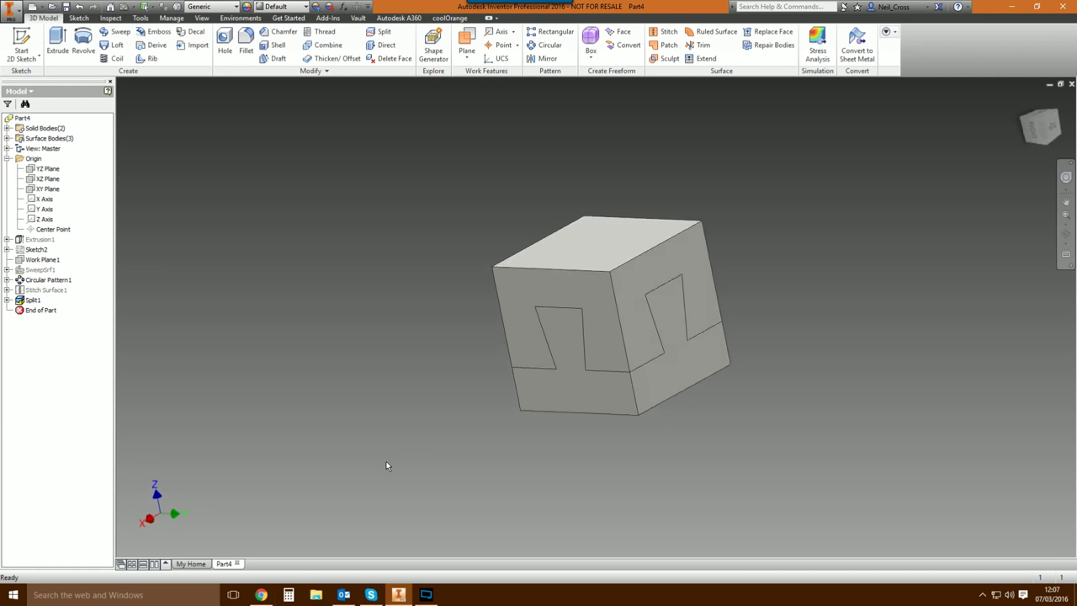
pyautogui.press('F6')
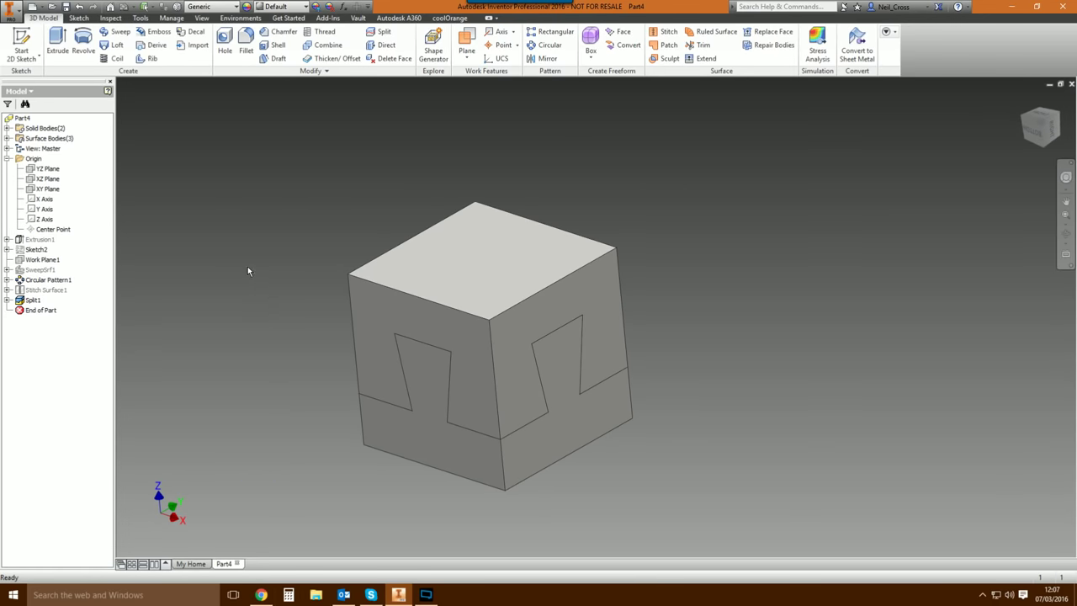
# Expand the solid bodies list and rename the lower solid body as "Bottom Piece".
pyautogui.click(7, 128)
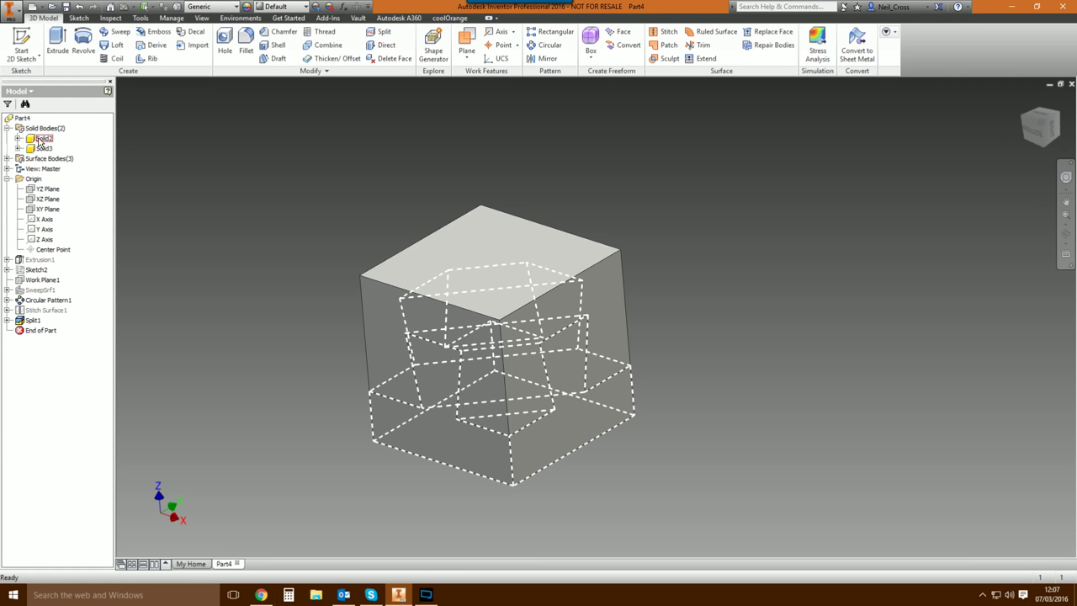
pyautogui.click(46, 140)
pyautogui.click(46, 140)
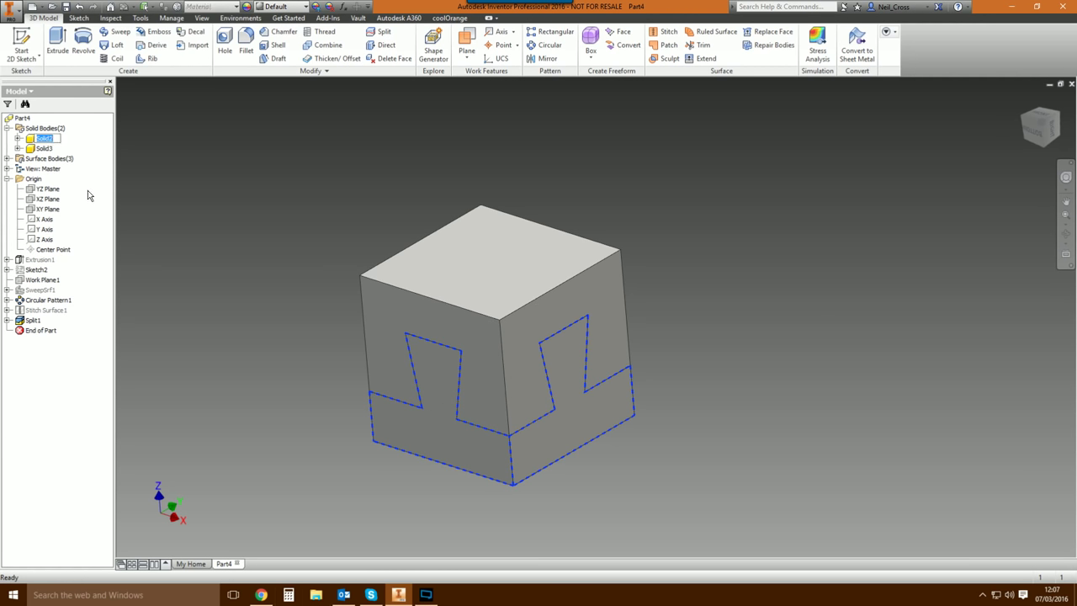
pyautogui.write('Bottom Piece')
pyautogui.press('Return')
# Rename the upper solid body as "Top Piece".
pyautogui.click(44, 148)
pyautogui.click(44, 148)
pyautogui.write('Top')
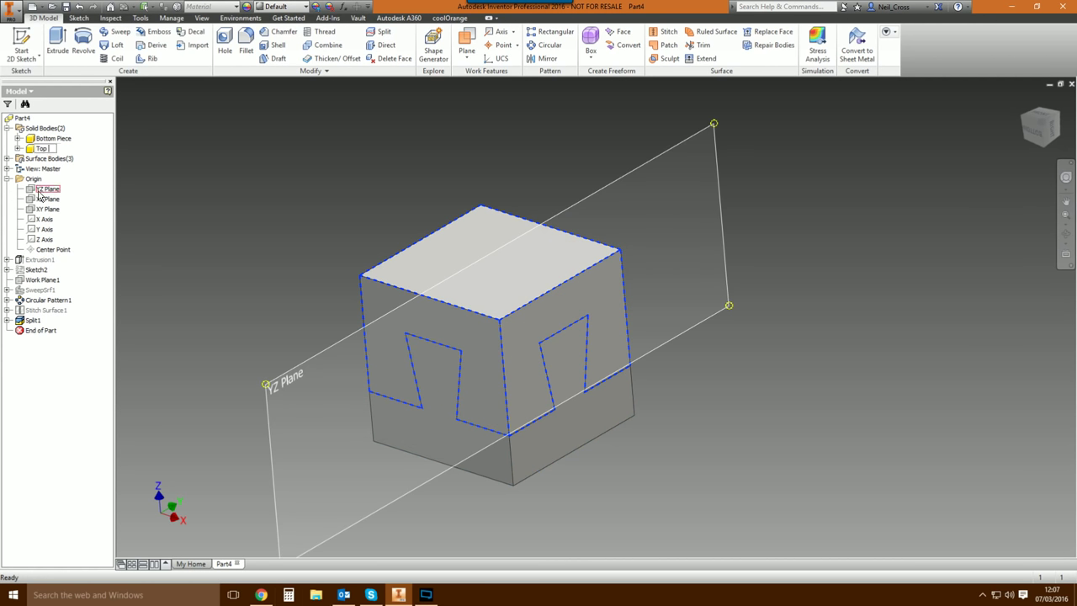
pyautogui.write(' Piece')
pyautogui.press('Return')
pyautogui.click(271, 299)
pyautogui.click(269, 298)
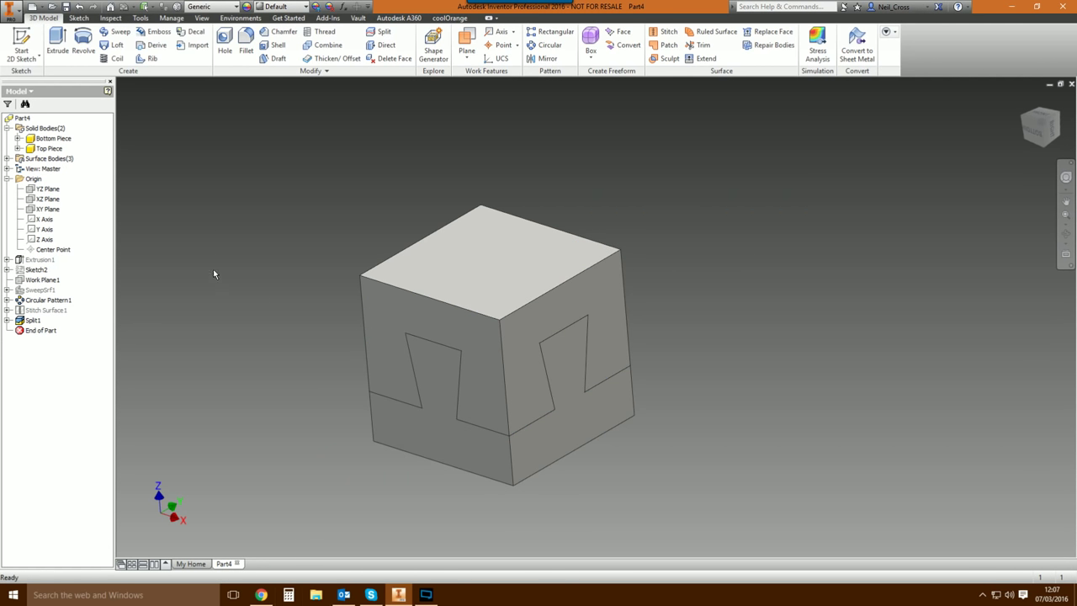
# Hide the Top Piece body to expose the diagonal dovetails of the Bottom Piece.
pyautogui.rightClick(50, 152)
pyautogui.click(88, 189)
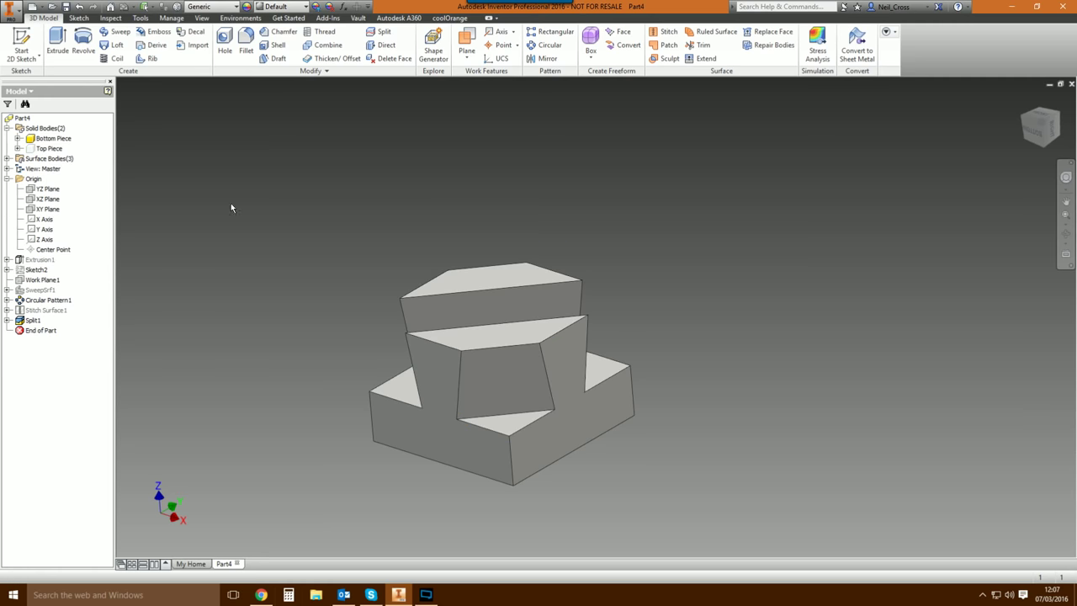
pyautogui.keyDown('shift'); pyautogui.moveTo(306, 202); pyautogui.dragTo(547, 383, button='middle'); pyautogui.keyUp('shift')
pyautogui.scroll(-2, 547, 383)
# Switch to the "Impossible Dovetail" video in Chrome and compare the modelled bottom piece with the machined puzzle.
pyautogui.click(262, 595)
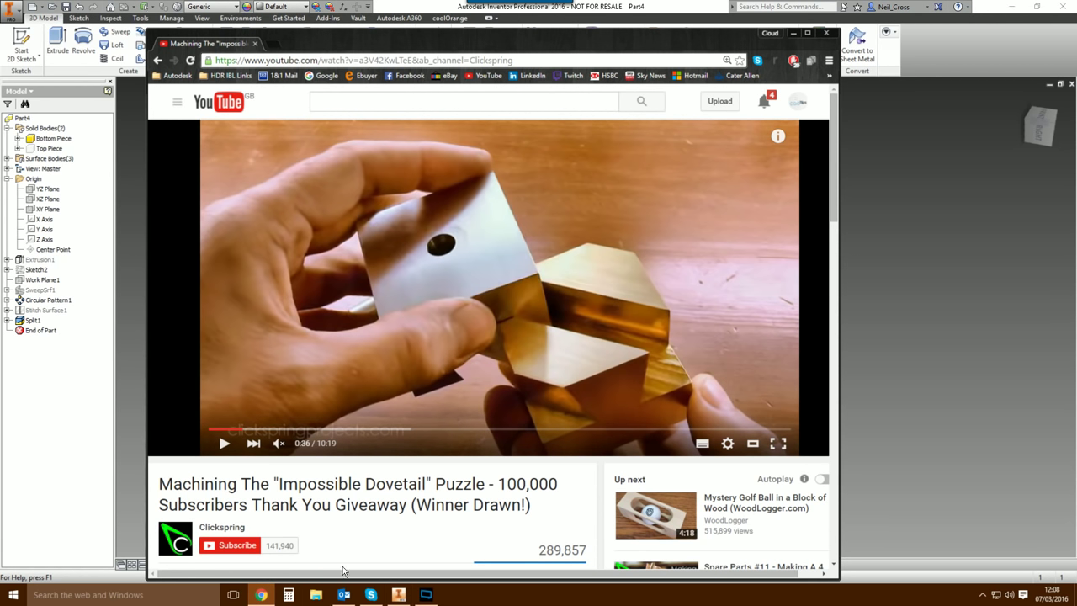
pyautogui.moveTo(633, 47); pyautogui.dragTo(212, 54)
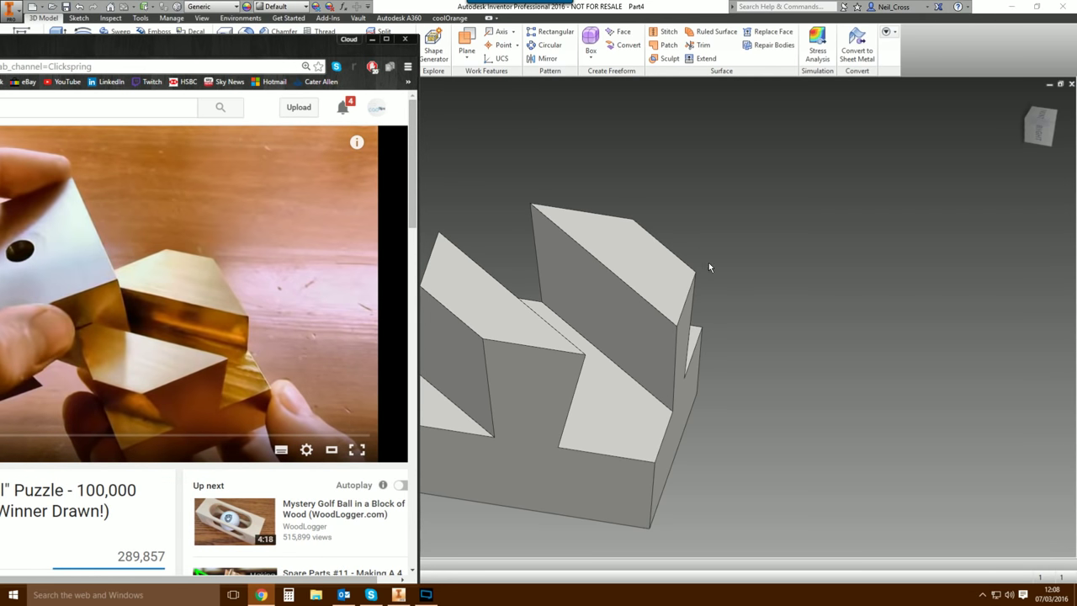
pyautogui.click(740, 265)
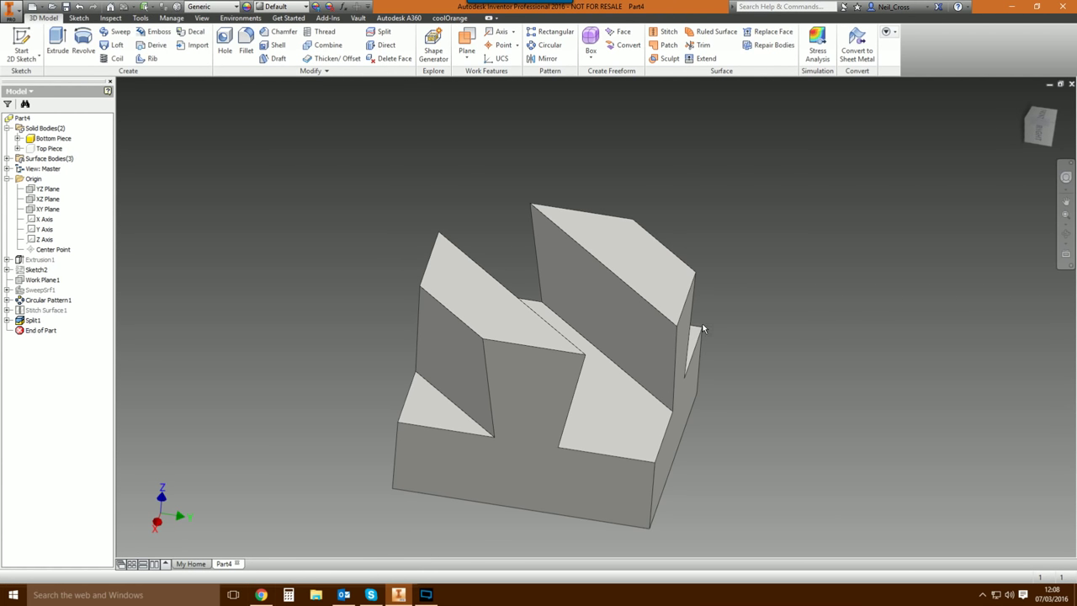
pyautogui.keyDown('shift'); pyautogui.moveTo(695, 340); pyautogui.dragTo(771, 334, button='middle'); pyautogui.keyUp('shift')
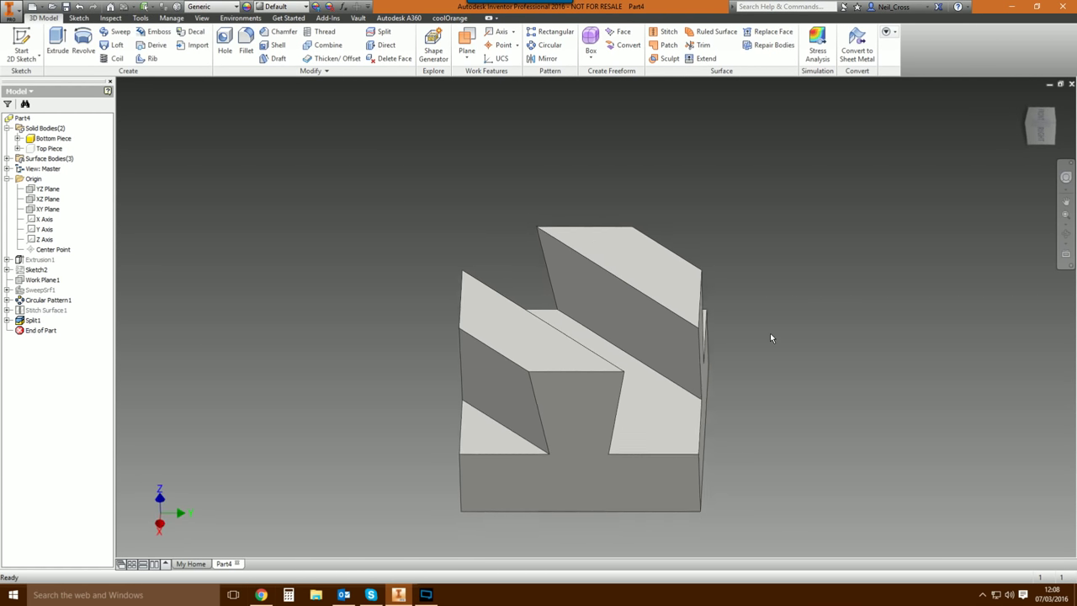
pyautogui.click(262, 595)
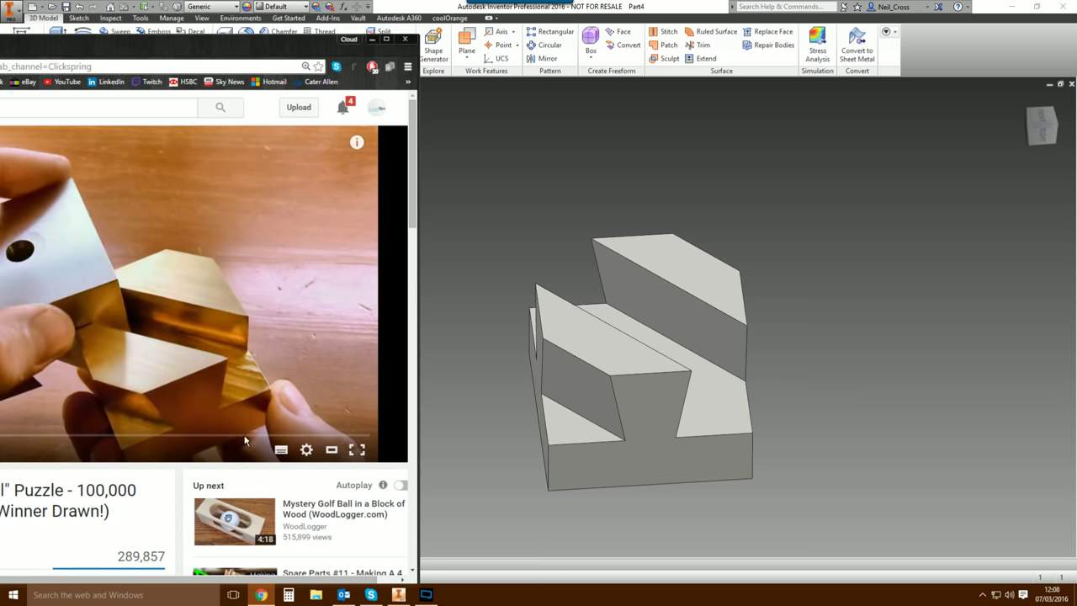
pyautogui.moveTo(261, 38); pyautogui.dragTo(606, 14)
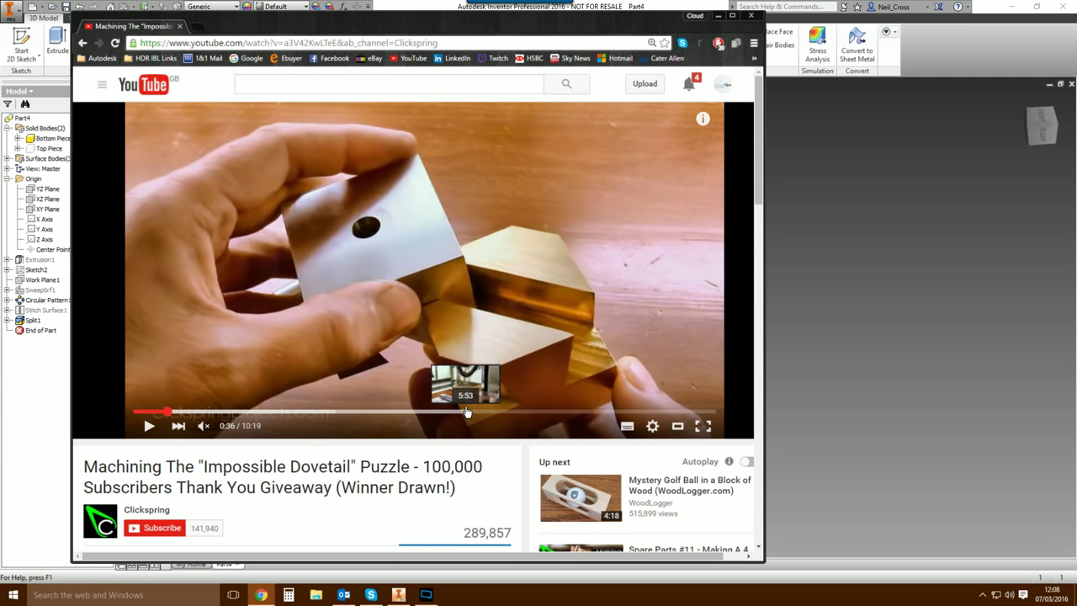
pyautogui.moveTo(436, 412); pyautogui.dragTo(397, 411)
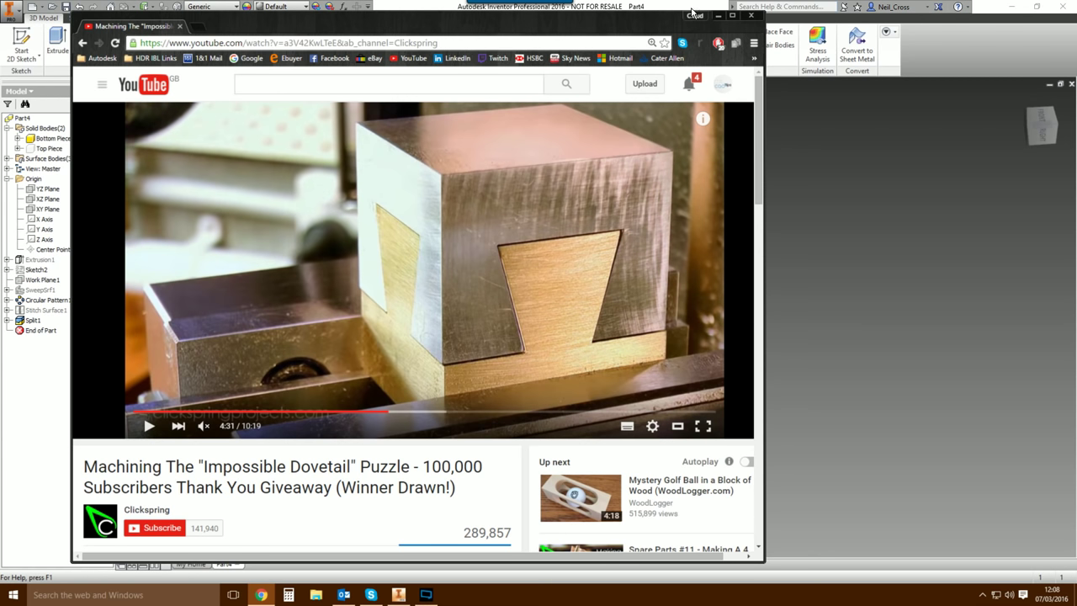
pyautogui.click(719, 16)
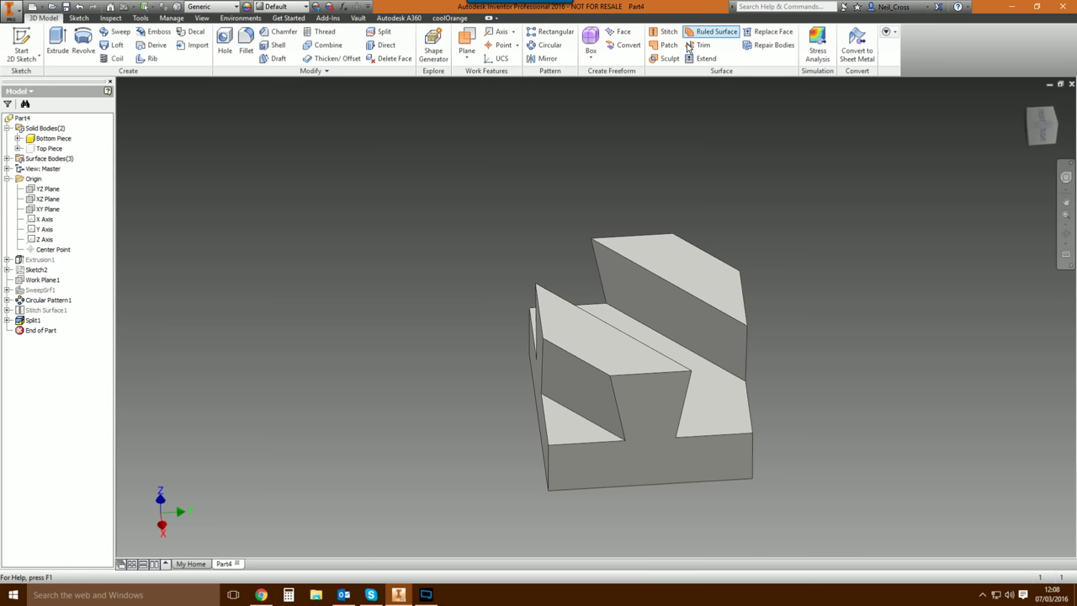
# Show all solid bodies to view the assembled cube, and hide the Top Piece body again.
pyautogui.rightClick(52, 154)
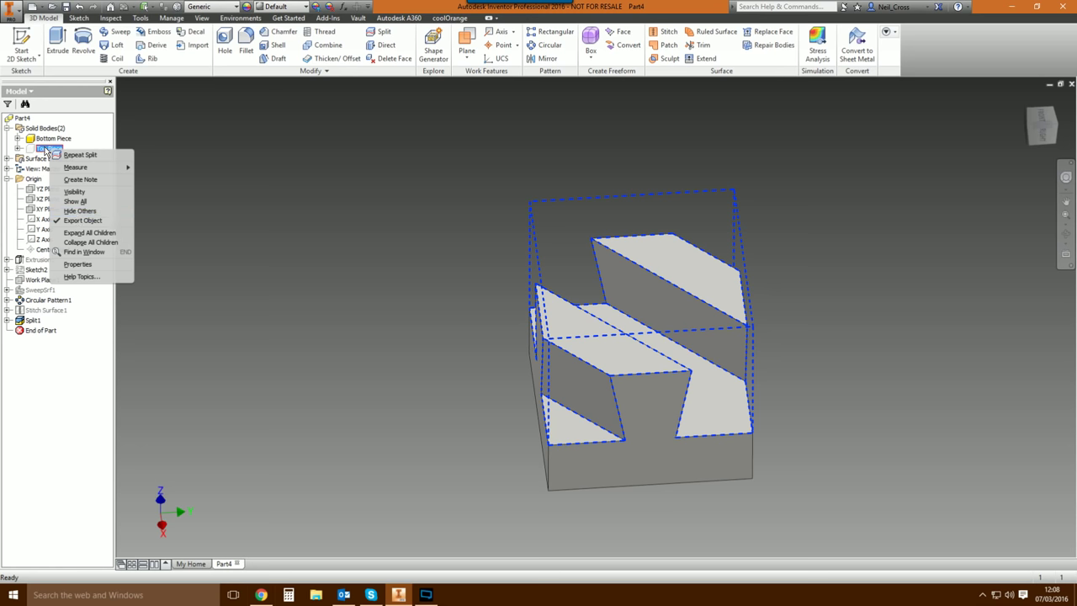
pyautogui.click(75, 201)
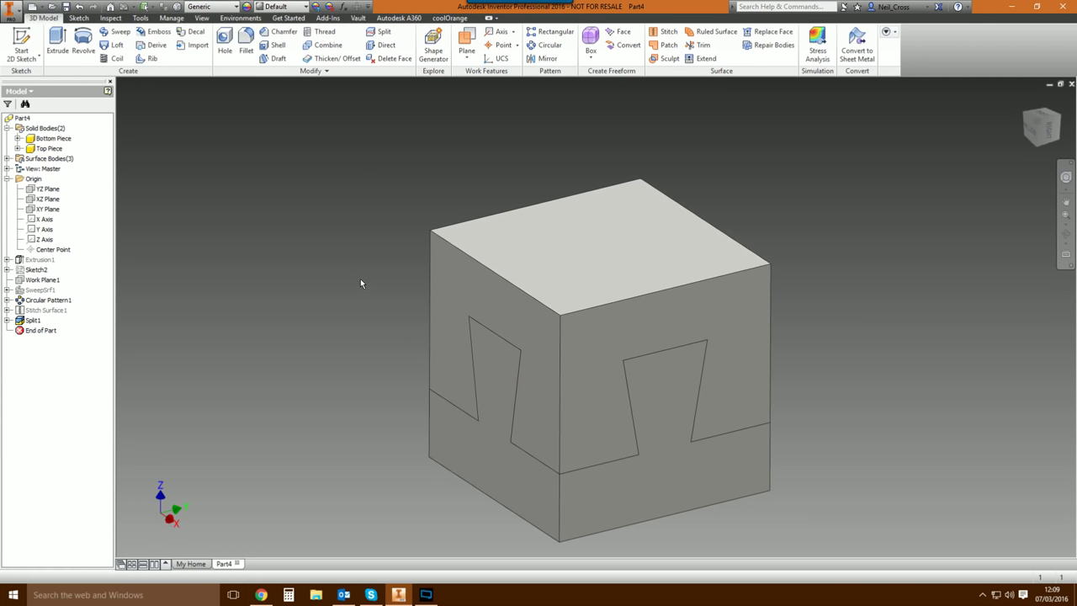
pyautogui.click(49, 149)
pyautogui.rightClick(49, 149)
pyautogui.click(86, 190)
pyautogui.keyDown('shift'); pyautogui.moveTo(317, 263); pyautogui.dragTo(431, 276, button='middle'); pyautogui.keyUp('shift')
# Apply a 0.2 mm inward Thicken/Offset to the top and sloped side faces of one dovetail on the Bottom Piece.
pyautogui.click(337, 60)
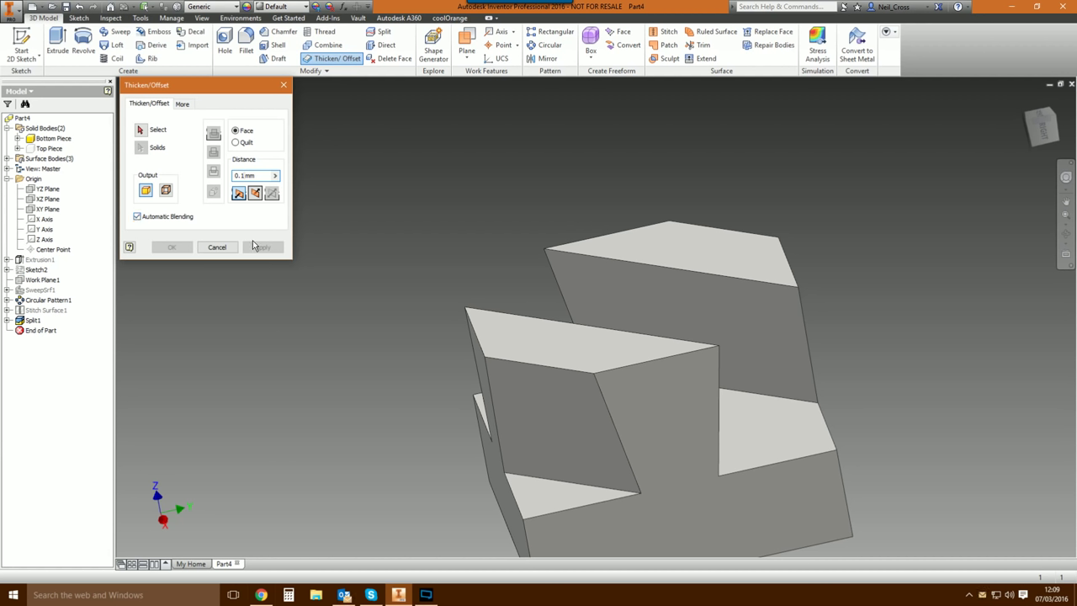
pyautogui.press('BackSpace')
pyautogui.write('2')
pyautogui.keyDown('shift'); pyautogui.moveTo(415, 332); pyautogui.dragTo(577, 461, button='middle'); pyautogui.keyUp('shift')
pyautogui.click(152, 132)
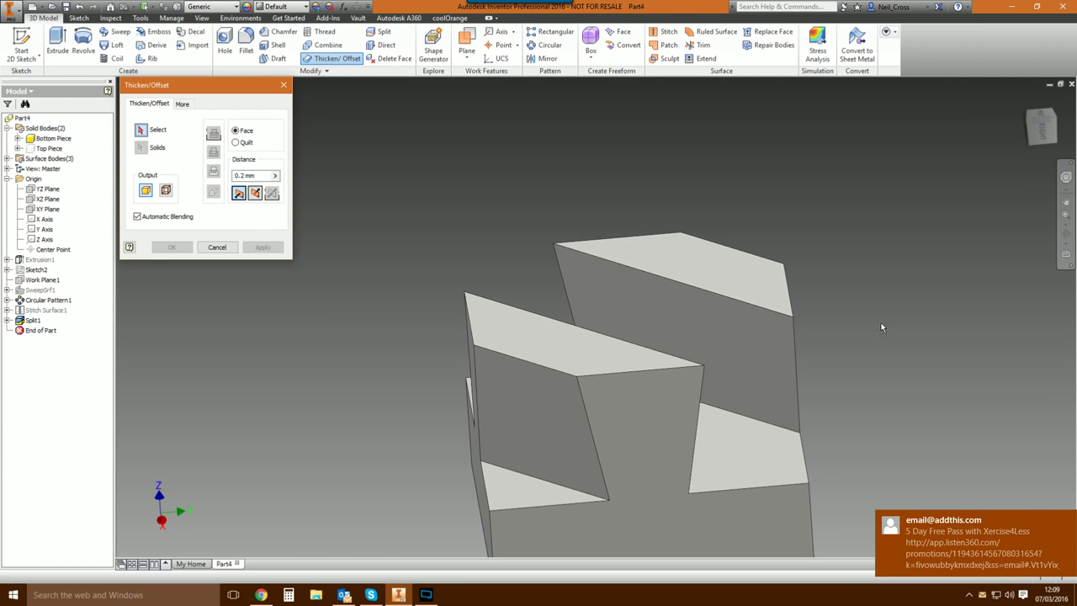
pyautogui.click(1067, 520)
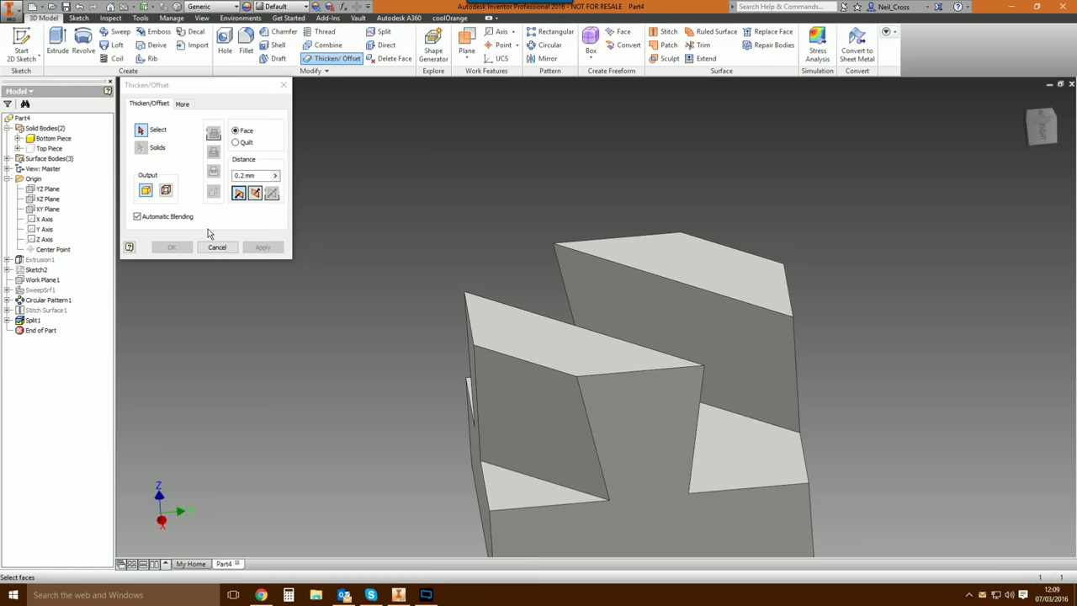
pyautogui.click(553, 378)
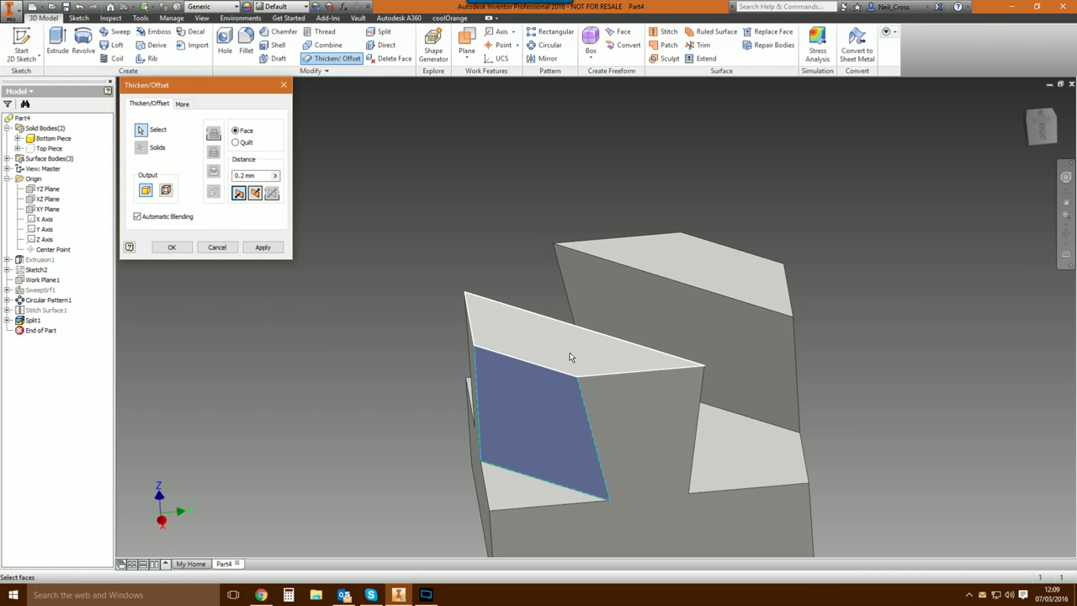
pyautogui.keyDown('shift'); pyautogui.moveTo(576, 362); pyautogui.dragTo(312, 335, button='middle'); pyautogui.keyUp('shift')
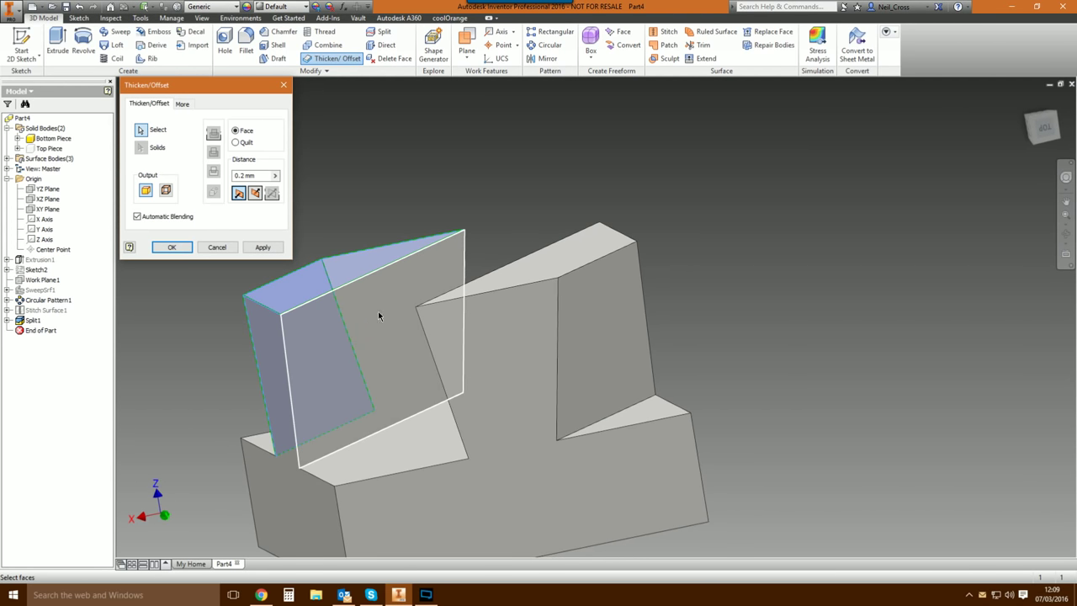
pyautogui.keyDown('shift'); pyautogui.moveTo(379, 313); pyautogui.dragTo(458, 218, button='middle'); pyautogui.keyUp('shift')
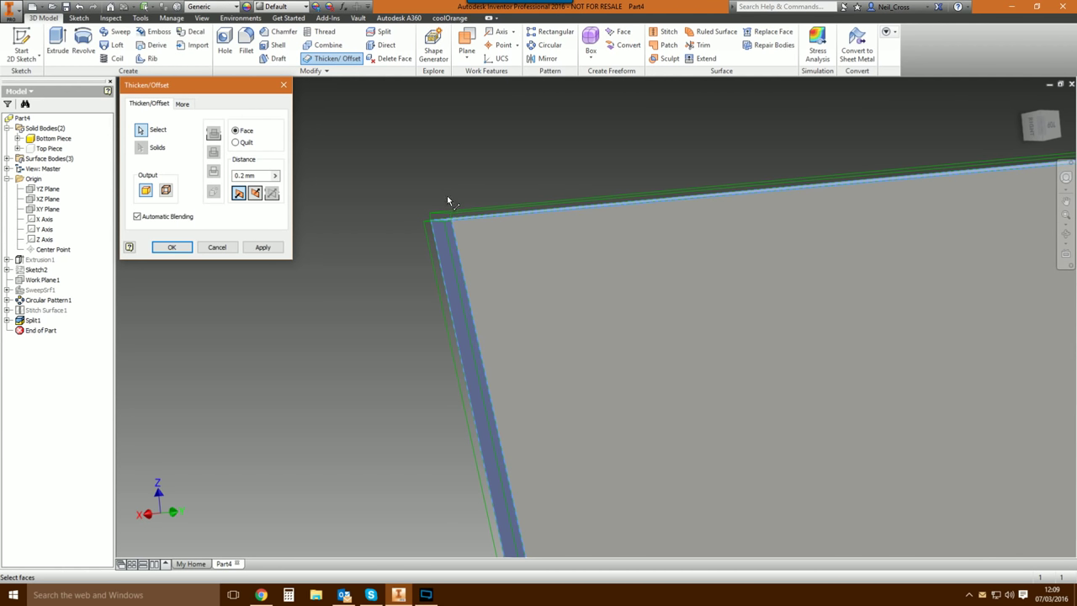
pyautogui.click(253, 195)
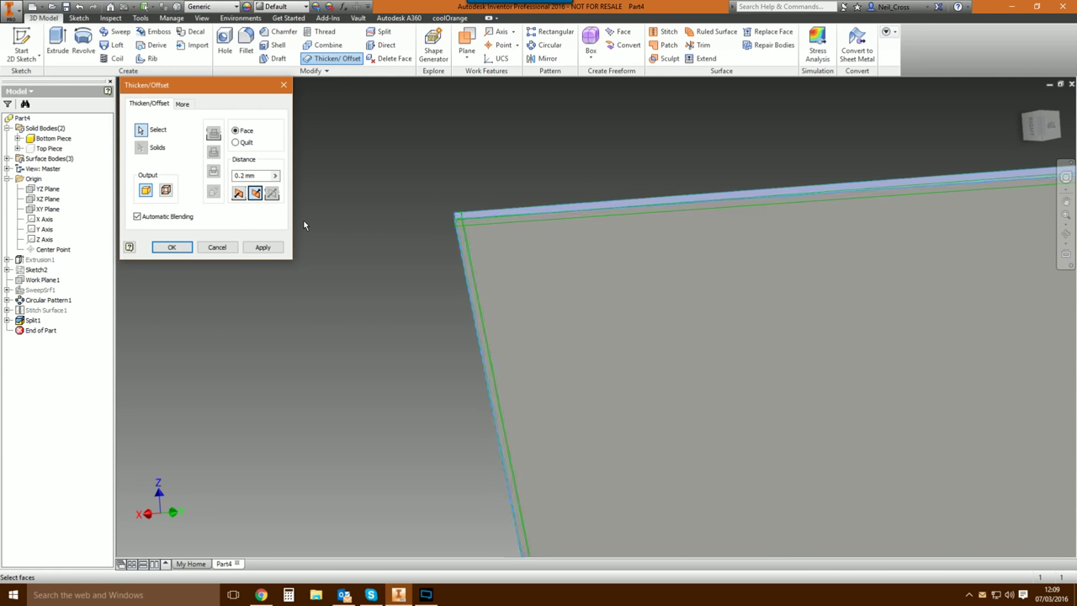
pyautogui.click(263, 249)
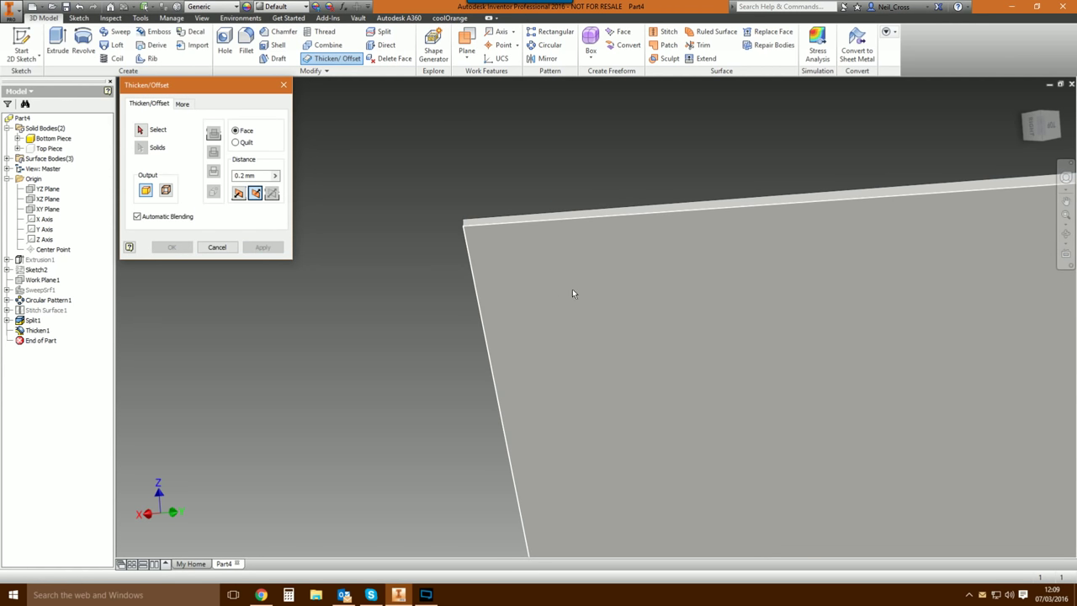
# Apply a 0.2 mm inward Thicken/Offset to the top and sloped side faces of the other dovetail on the Bottom Piece.
pyautogui.keyDown('shift'); pyautogui.moveTo(572, 289); pyautogui.dragTo(670, 296, button='middle'); pyautogui.keyUp('shift')
pyautogui.scroll(-5, 673, 300)
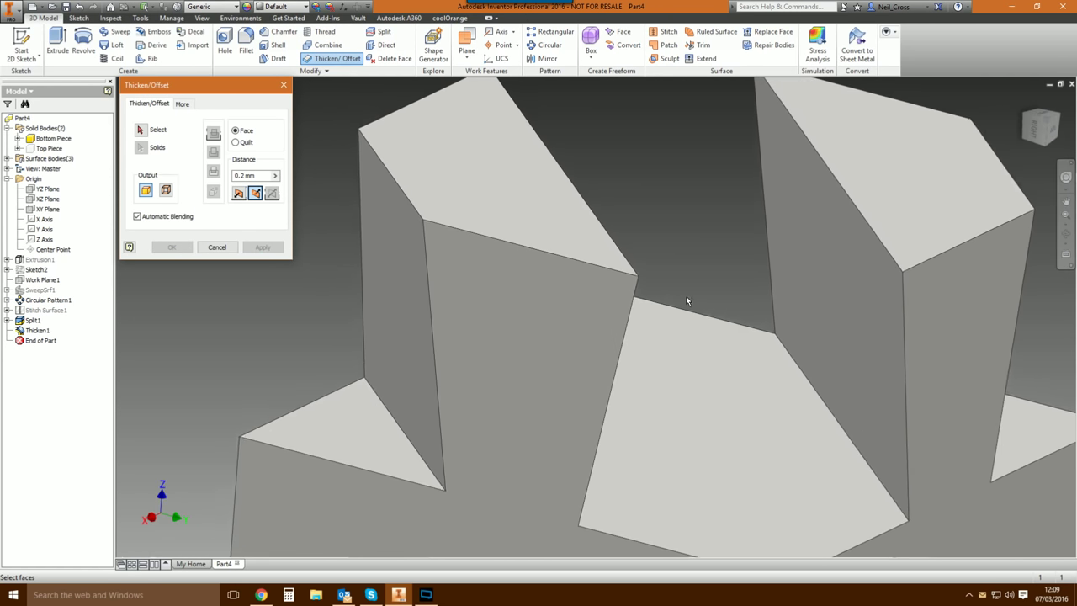
pyautogui.keyDown('shift'); pyautogui.moveTo(491, 283); pyautogui.dragTo(643, 295, button='middle'); pyautogui.keyUp('shift')
pyautogui.click(714, 315)
pyautogui.click(743, 252)
pyautogui.keyDown('shift'); pyautogui.moveTo(746, 250); pyautogui.dragTo(597, 289, button='middle'); pyautogui.keyUp('shift')
pyautogui.click(598, 292)
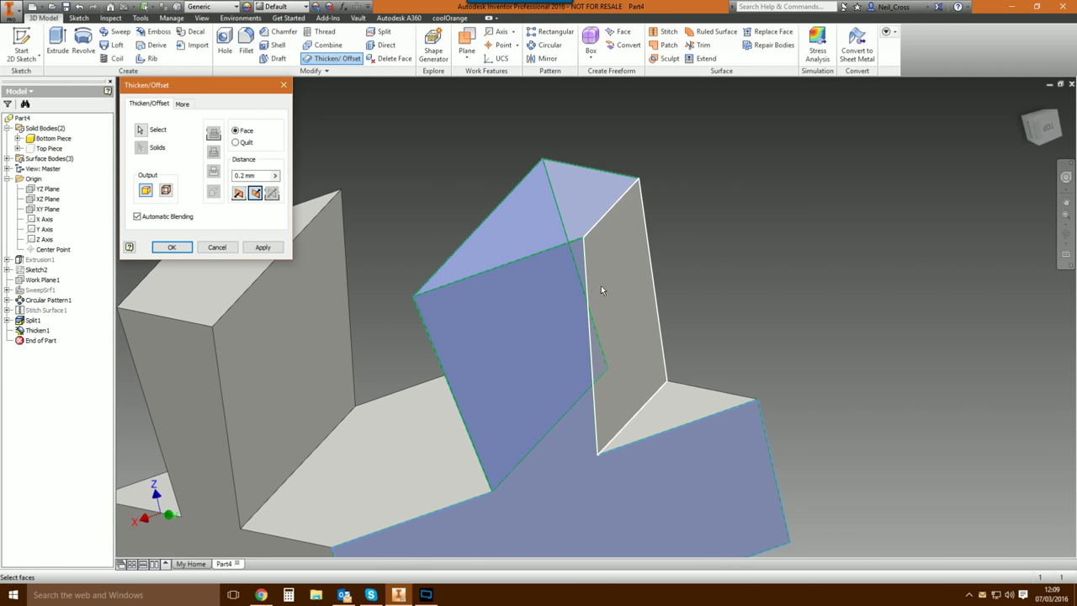
pyautogui.keyDown('ctrl'); pyautogui.click(565, 323); pyautogui.keyUp('ctrl')
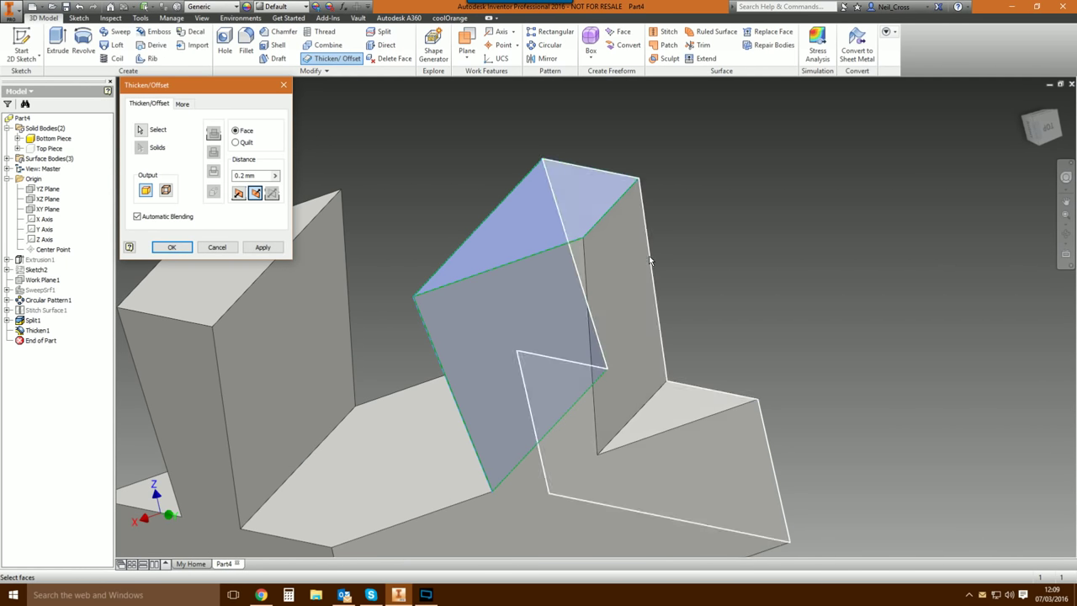
pyautogui.click(629, 313)
pyautogui.keyDown('shift'); pyautogui.moveTo(707, 291); pyautogui.dragTo(779, 280, button='middle'); pyautogui.keyUp('shift')
pyautogui.scroll(10, 732, 271)
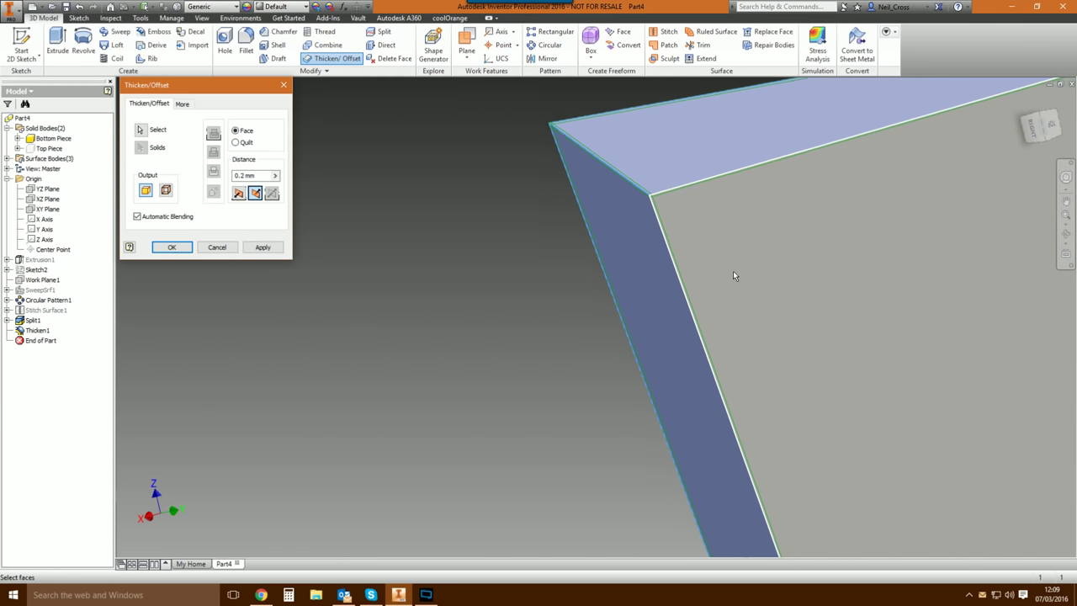
pyautogui.click(733, 273)
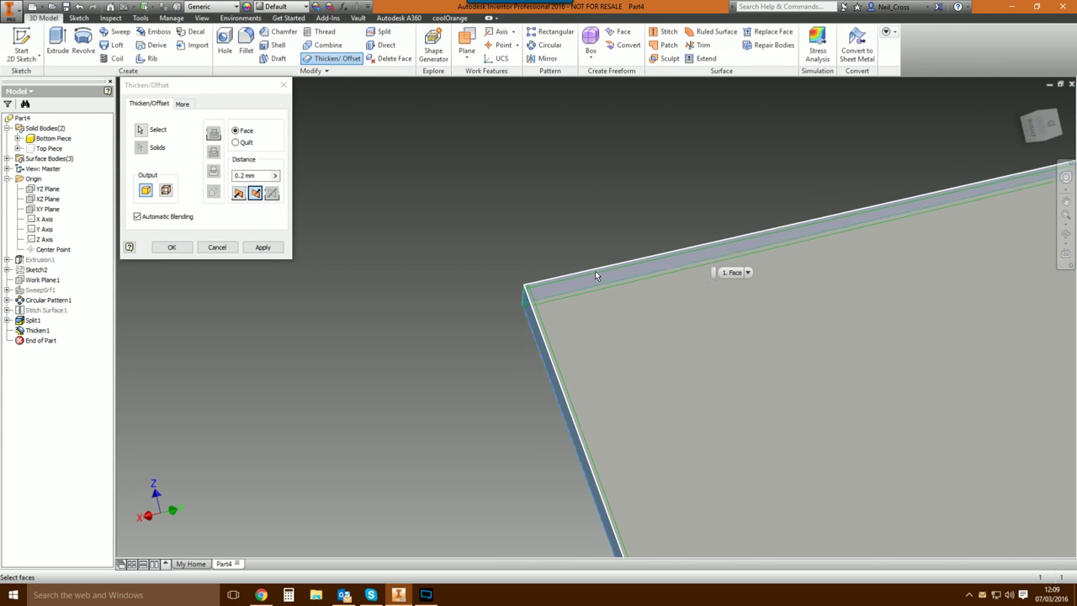
pyautogui.click(595, 273)
pyautogui.click(250, 252)
pyautogui.click(235, 252)
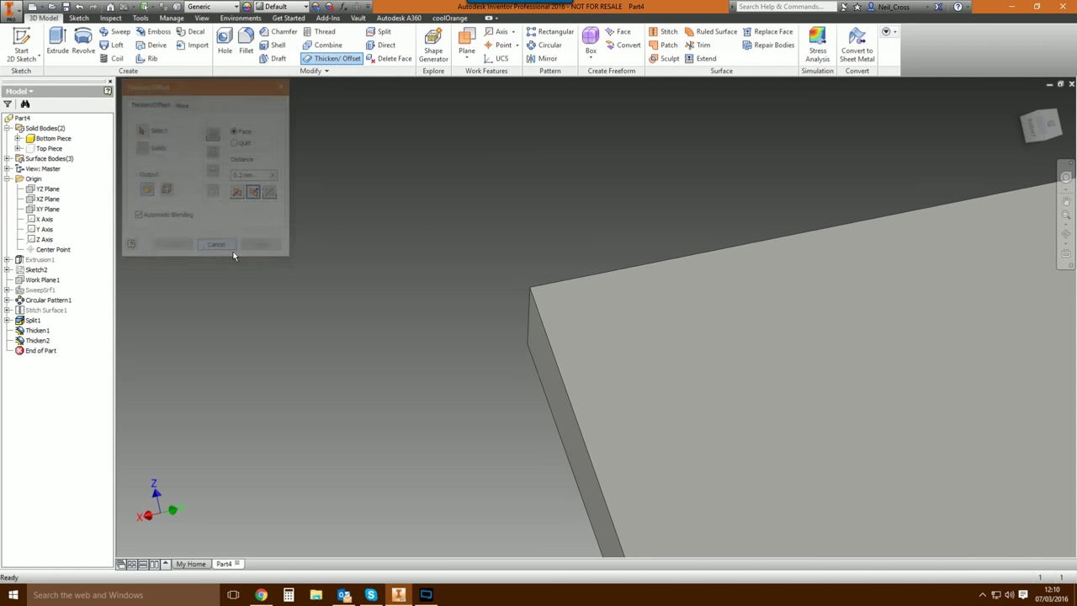
# Show the Top Piece body and inspect the clearance gap around the dovetails on the cube's sides.
pyautogui.keyDown('shift'); pyautogui.moveTo(237, 252); pyautogui.dragTo(371, 262, button='middle'); pyautogui.keyUp('shift')
pyautogui.scroll(-8, 403, 262)
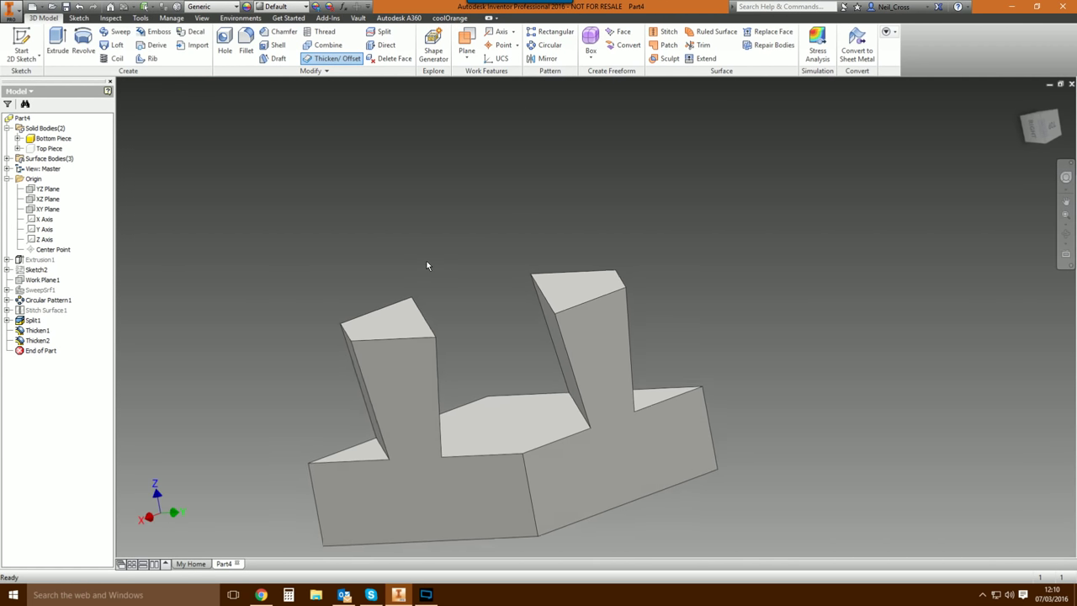
pyautogui.rightClick(46, 149)
pyautogui.click(74, 189)
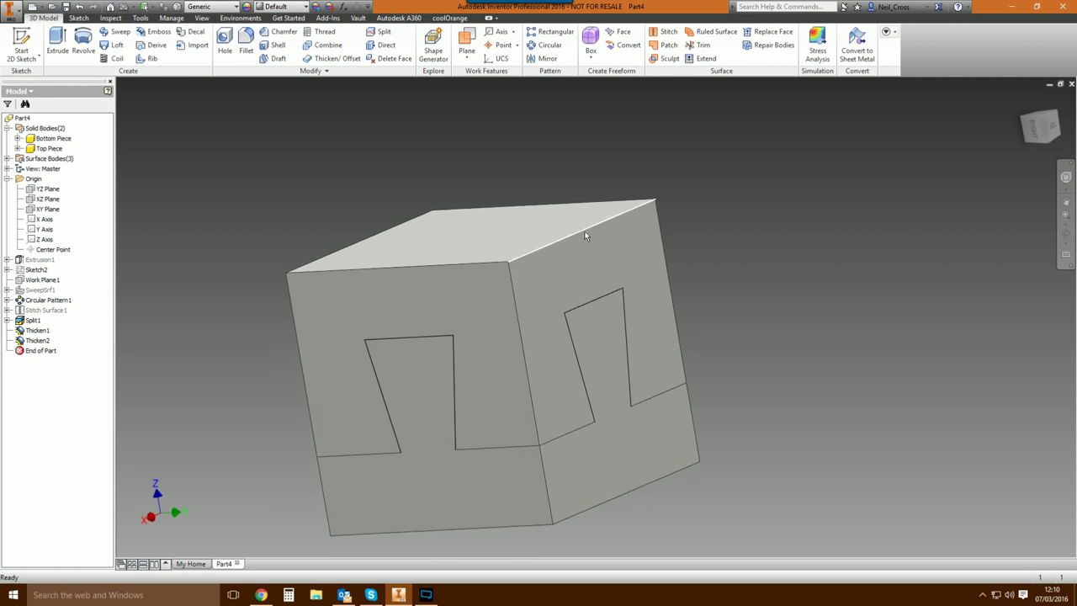
pyautogui.scroll(-5, 719, 244)
pyautogui.scroll(-2, 710, 245)
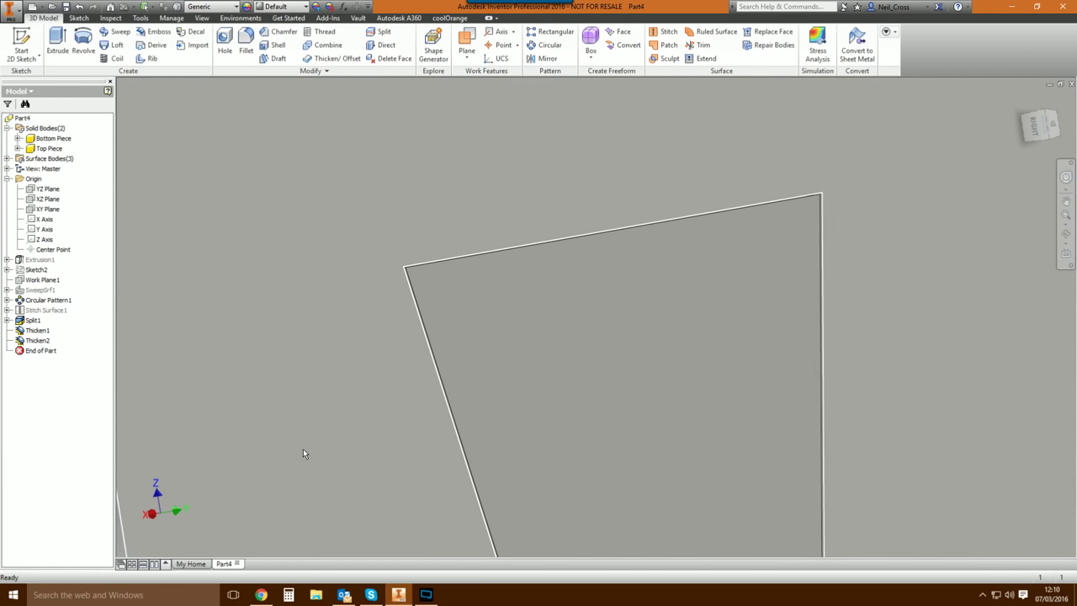
pyautogui.scroll(6, 692, 379)
pyautogui.press('F6')
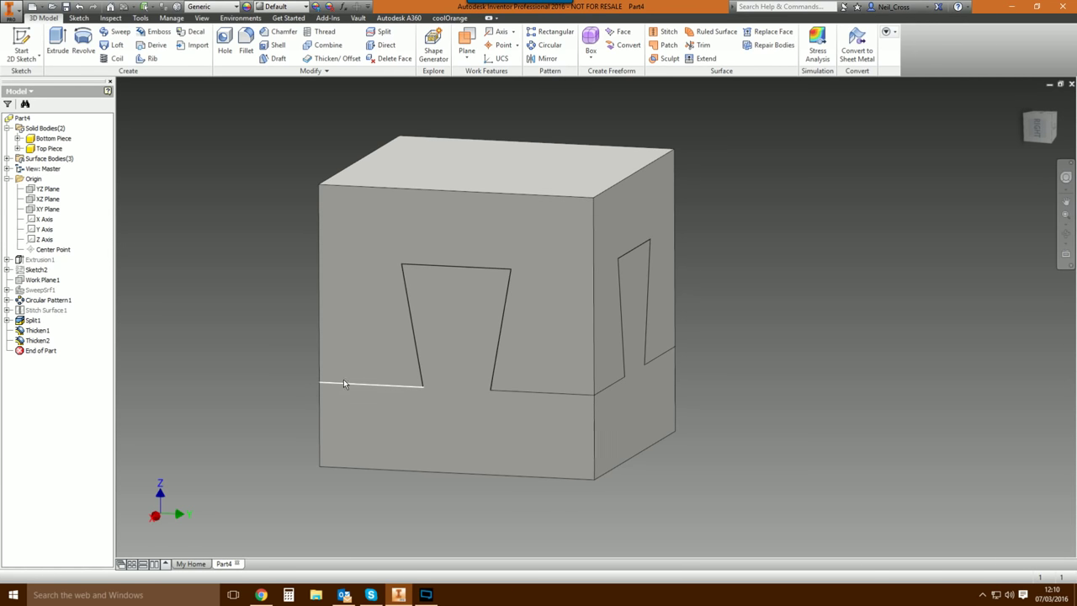
# Hide the Top Piece body and examine the flat faces between and beside the dovetails of the Bottom Piece.
pyautogui.rightClick(53, 158)
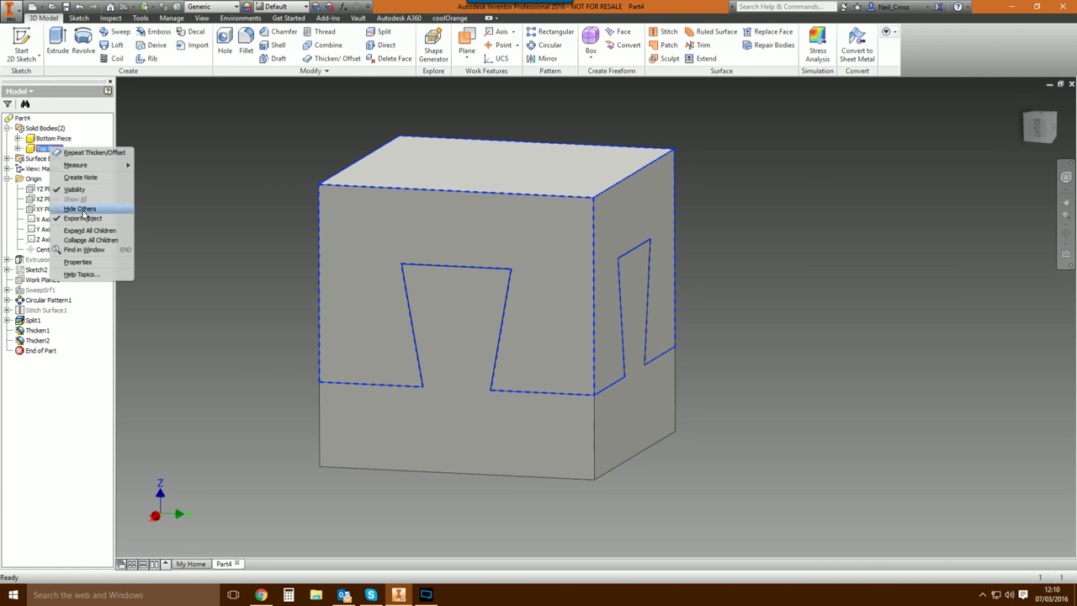
pyautogui.click(85, 193)
pyautogui.keyDown('shift'); pyautogui.moveTo(371, 345); pyautogui.dragTo(276, 378, button='middle'); pyautogui.keyUp('shift')
pyautogui.click(298, 373)
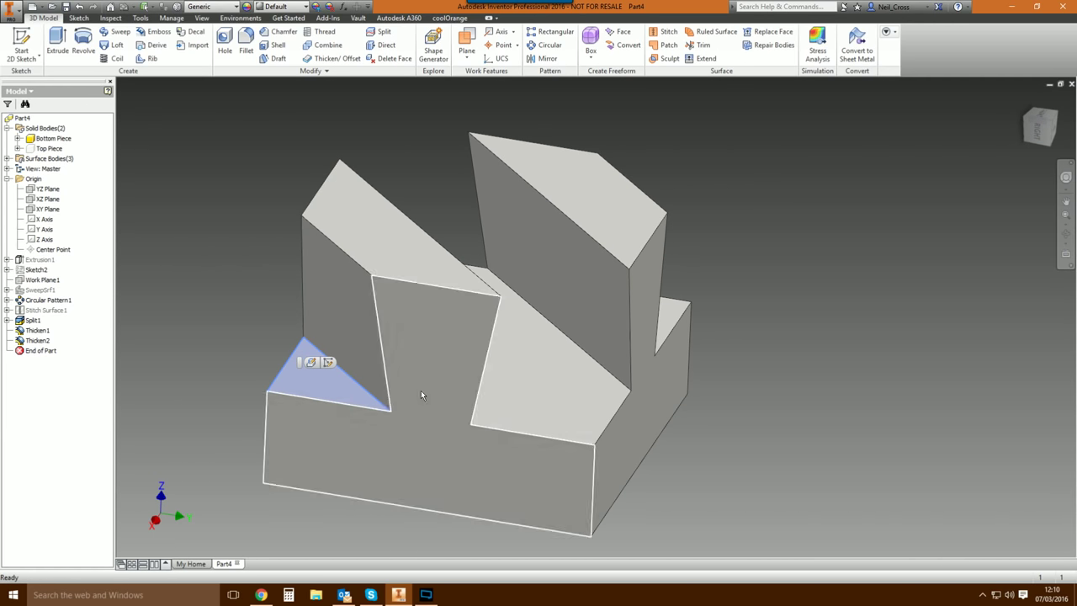
pyautogui.click(596, 362)
pyautogui.click(549, 377)
pyautogui.keyDown('shift'); pyautogui.moveTo(549, 375); pyautogui.dragTo(697, 327, button='middle'); pyautogui.keyUp('shift')
pyautogui.click(697, 326)
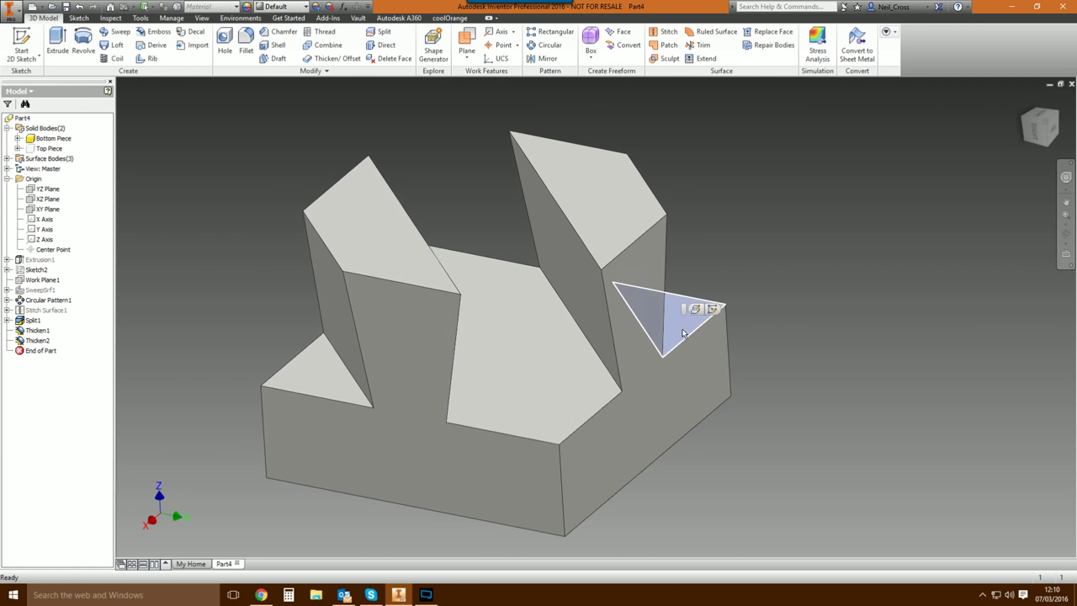
pyautogui.click(824, 284)
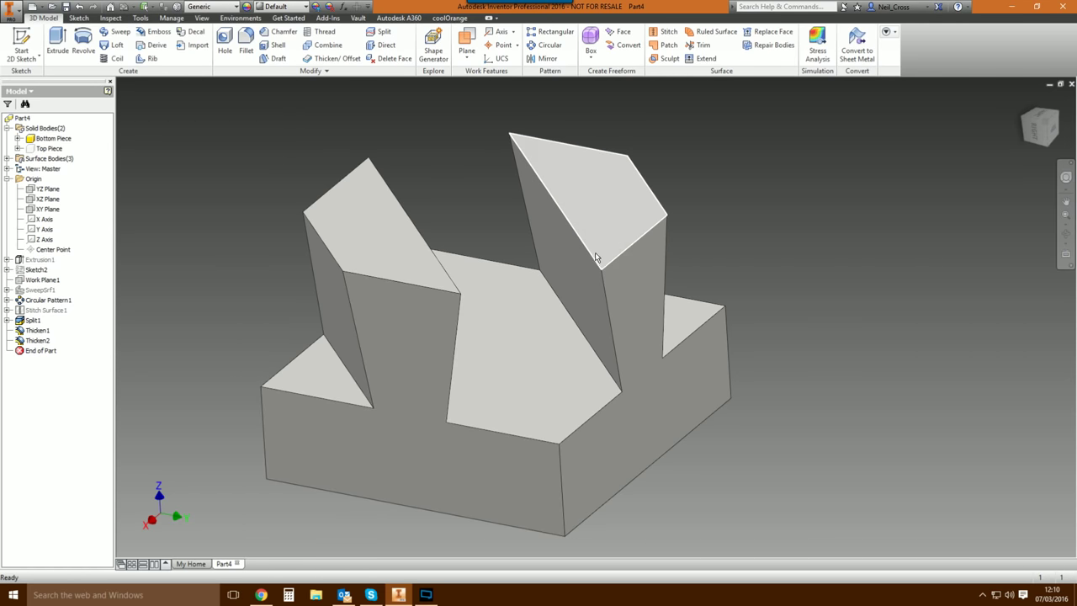
pyautogui.keyDown('shift'); pyautogui.moveTo(417, 339); pyautogui.dragTo(423, 328, button='middle'); pyautogui.keyUp('shift')
pyautogui.scroll(2, 471, 260)
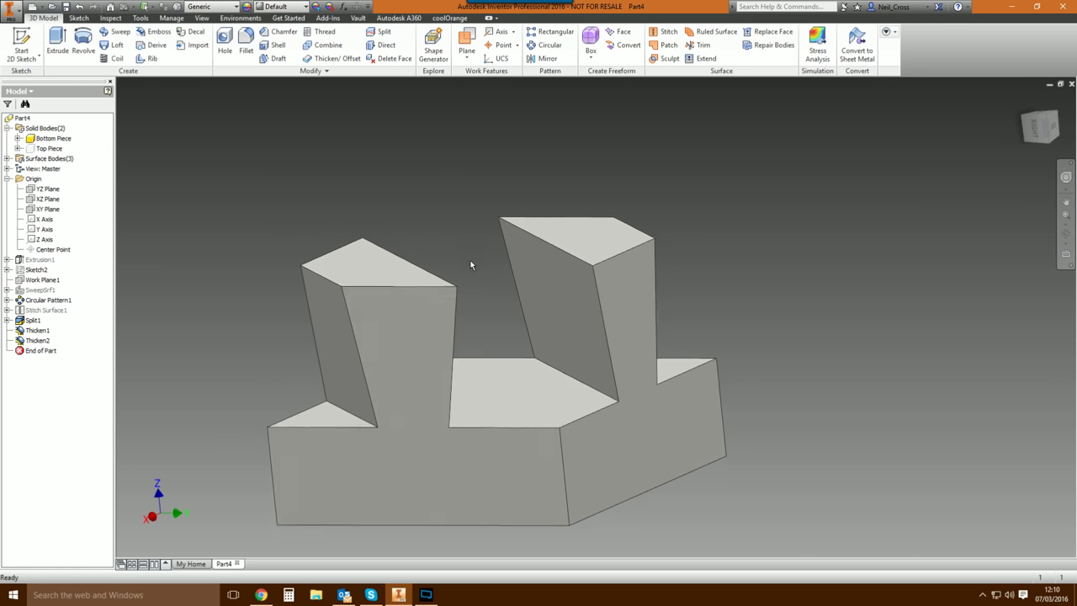
# Show the Top Piece body again to restore the assembled cube with its top face in view.
pyautogui.rightClick(48, 149)
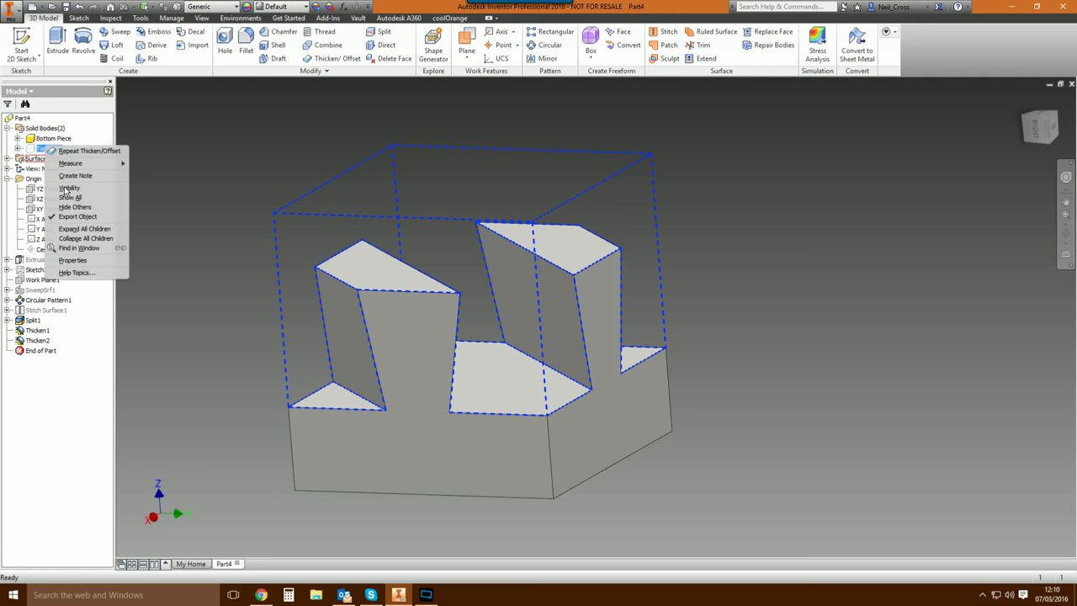
pyautogui.click(84, 195)
pyautogui.keyDown('shift'); pyautogui.moveTo(720, 255); pyautogui.dragTo(767, 248, button='middle'); pyautogui.keyUp('shift')
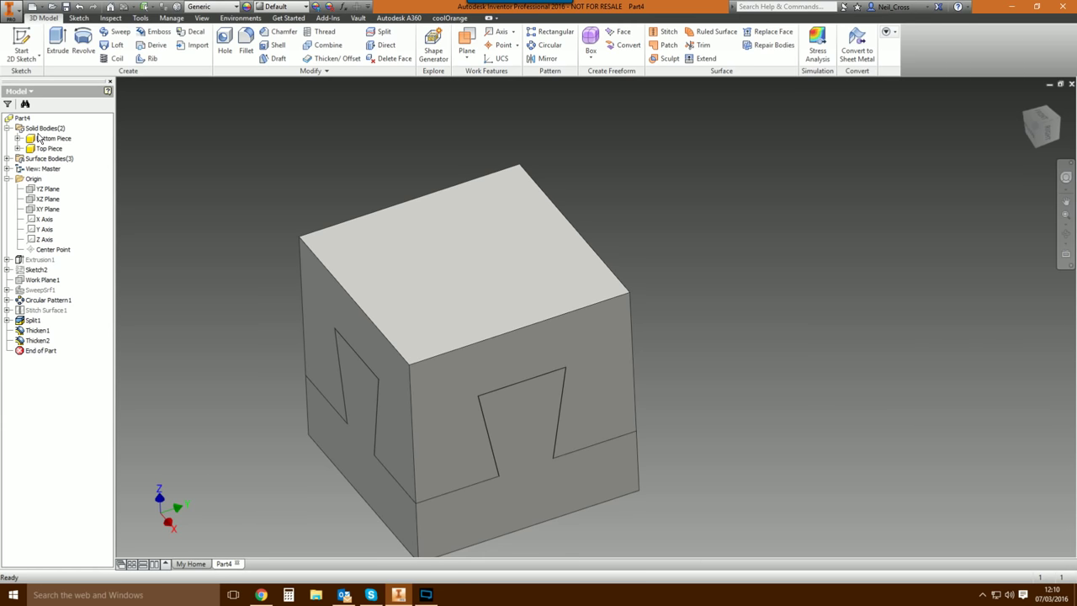
# Create a sketch on the cube's top face, place a point at its centre and finish the sketch.
pyautogui.click(21, 42)
pyautogui.click(454, 221)
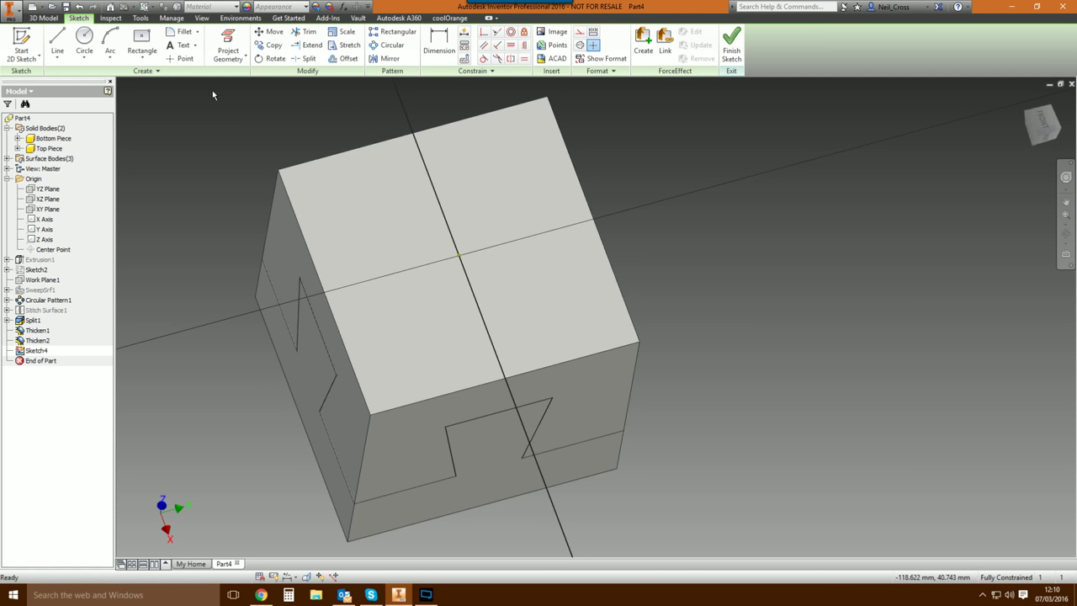
pyautogui.click(181, 58)
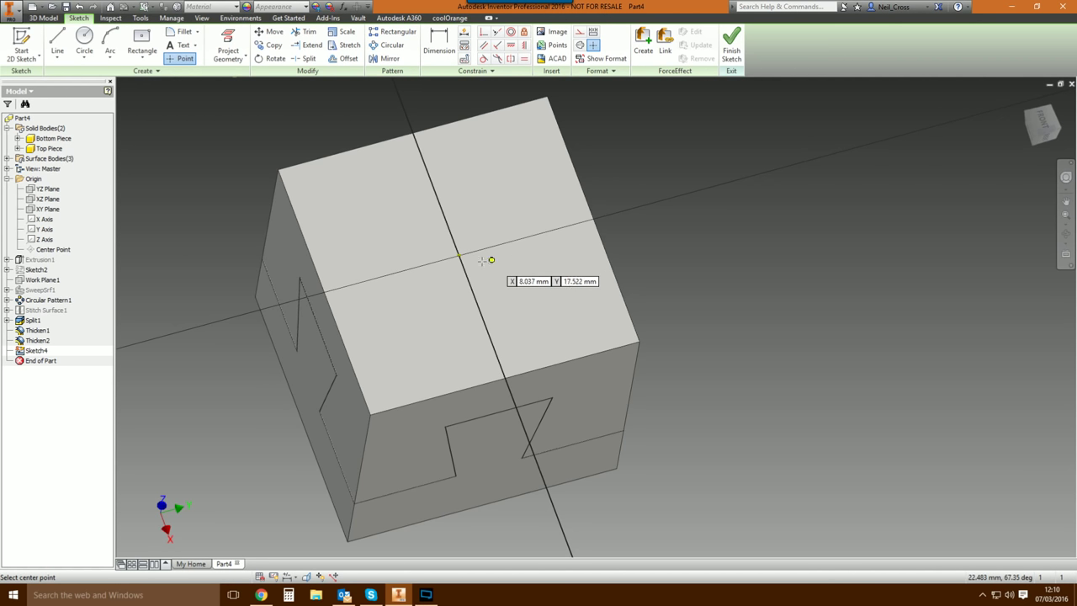
pyautogui.click(458, 256)
pyautogui.click(732, 52)
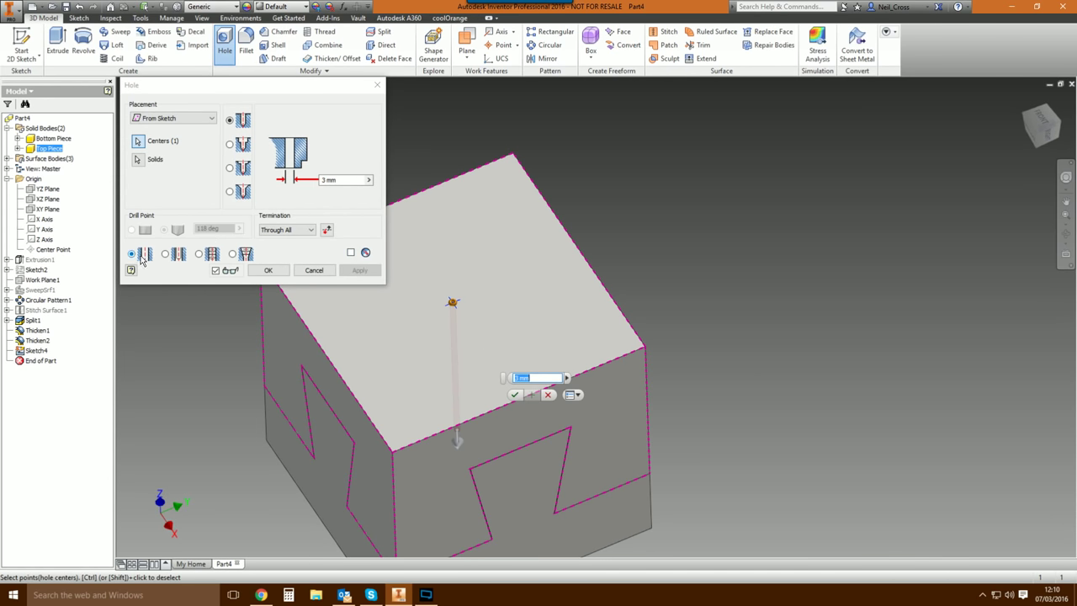
# Set up a Hole at the sketched centre point with Through All termination and a 12 mm diameter.
pyautogui.click(286, 229)
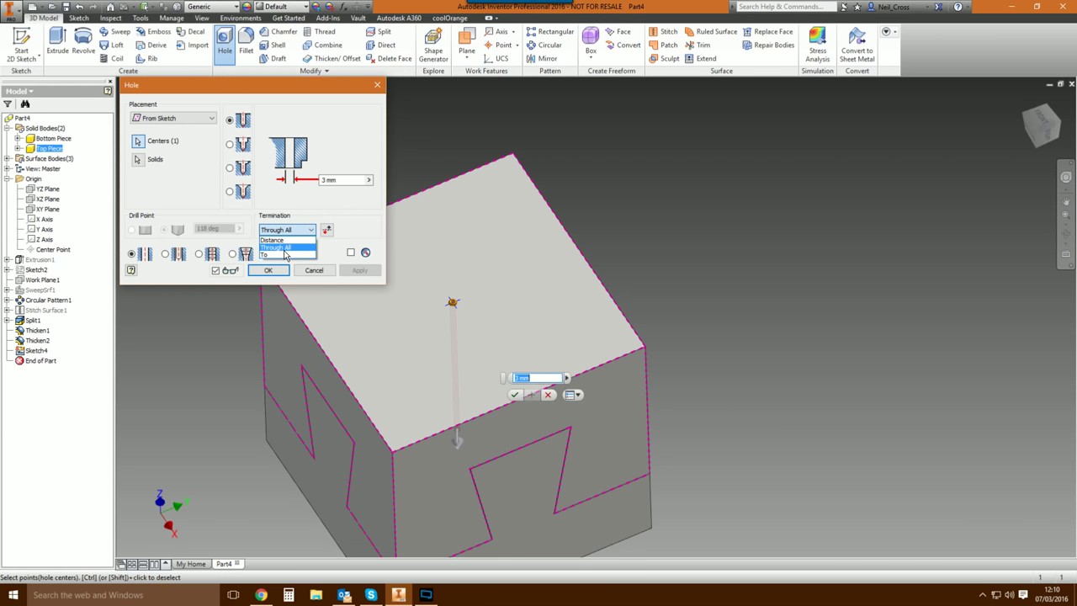
pyautogui.click(286, 249)
pyautogui.click(324, 180)
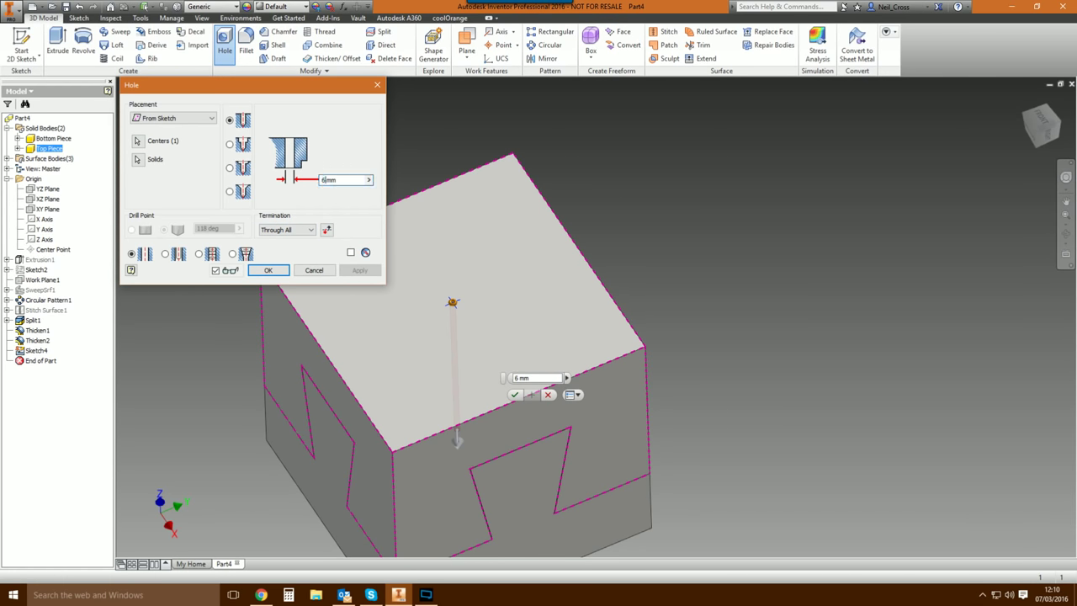
pyautogui.moveTo(326, 180); pyautogui.dragTo(314, 184)
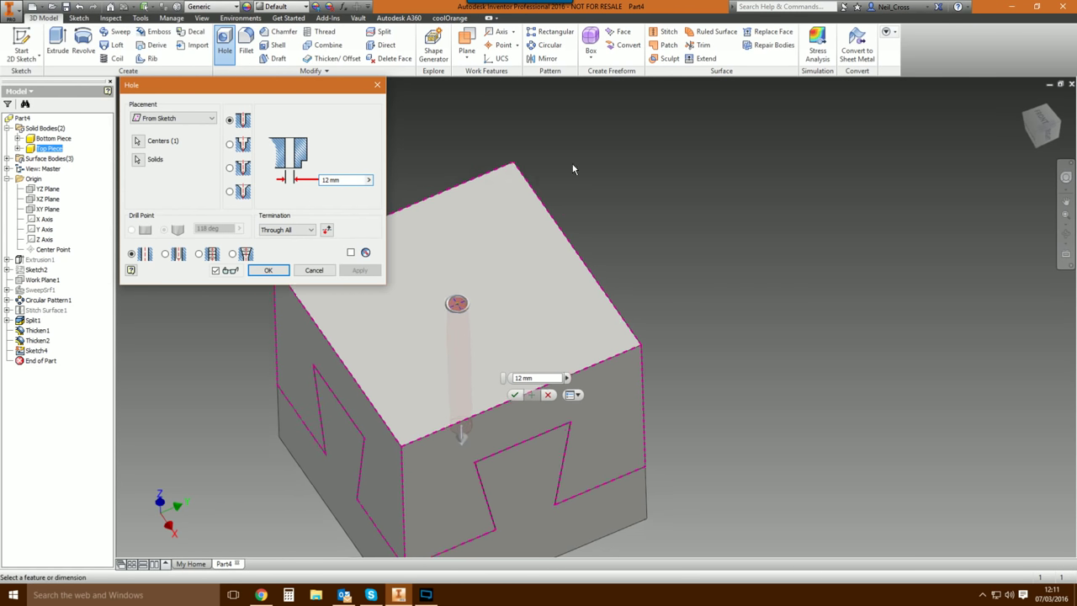
# Switch to the "Impossible Dovetail" video in Chrome, check the drilled centre hole around 5:44, and return to Inventor.
pyautogui.keyDown('shift'); pyautogui.moveTo(572, 165); pyautogui.dragTo(271, 577, button='middle'); pyautogui.keyUp('shift')
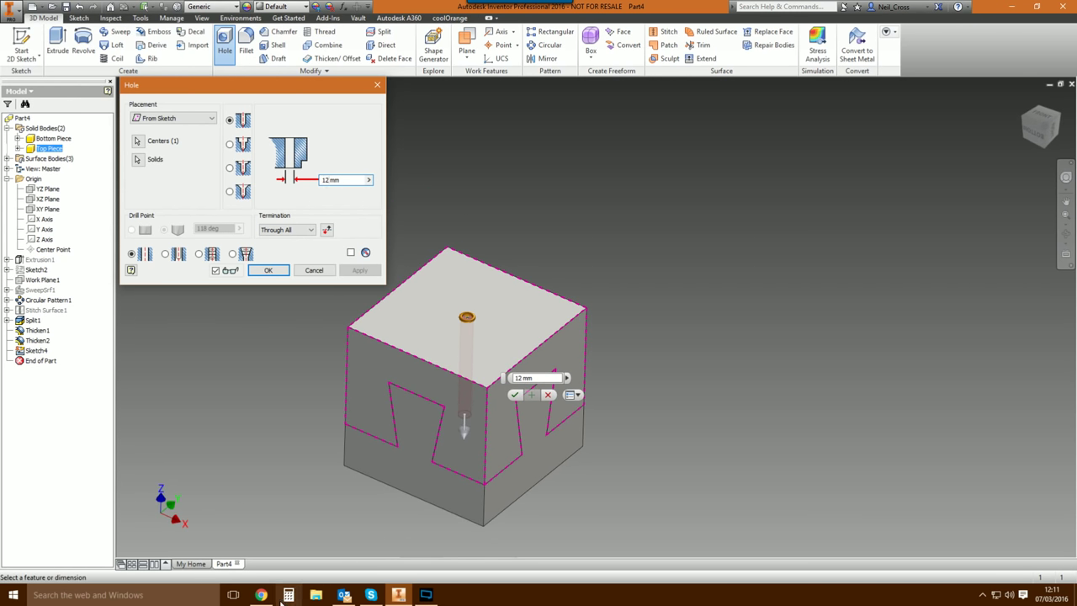
pyautogui.click(261, 595)
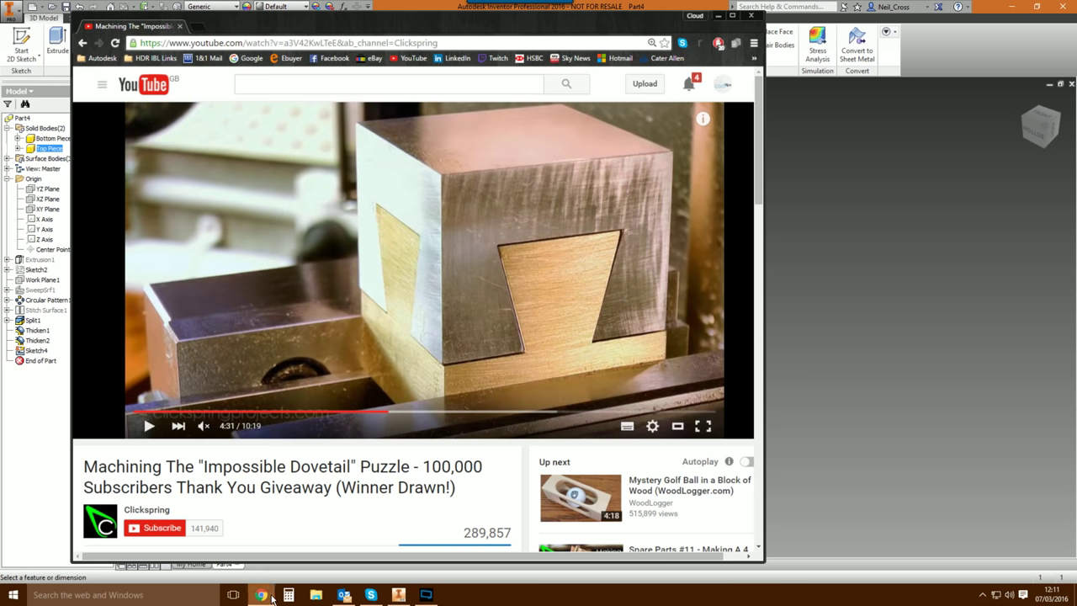
pyautogui.click(459, 412)
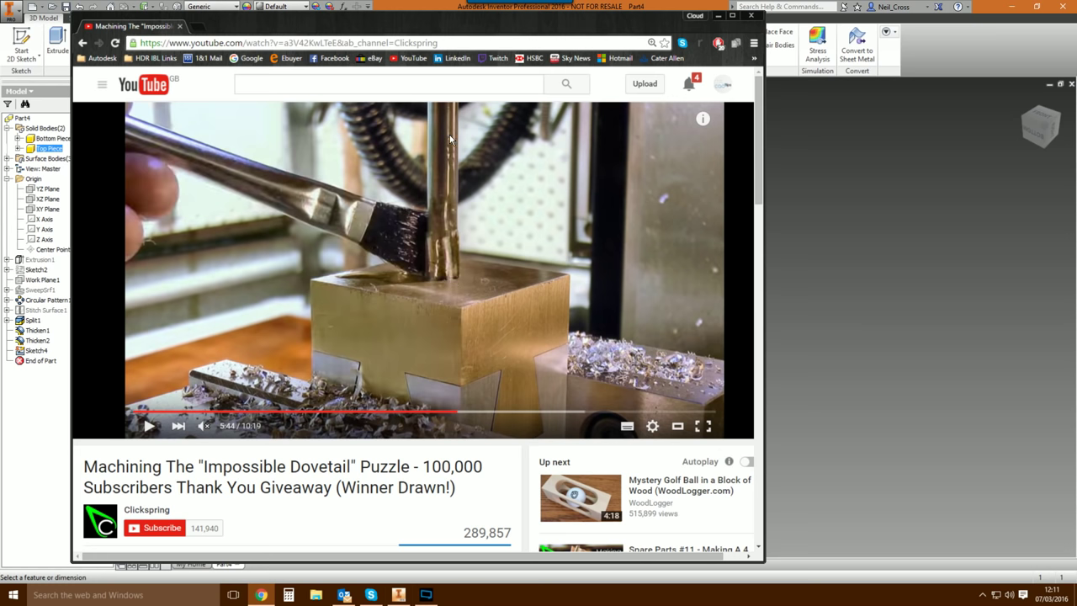
pyautogui.click(675, 9)
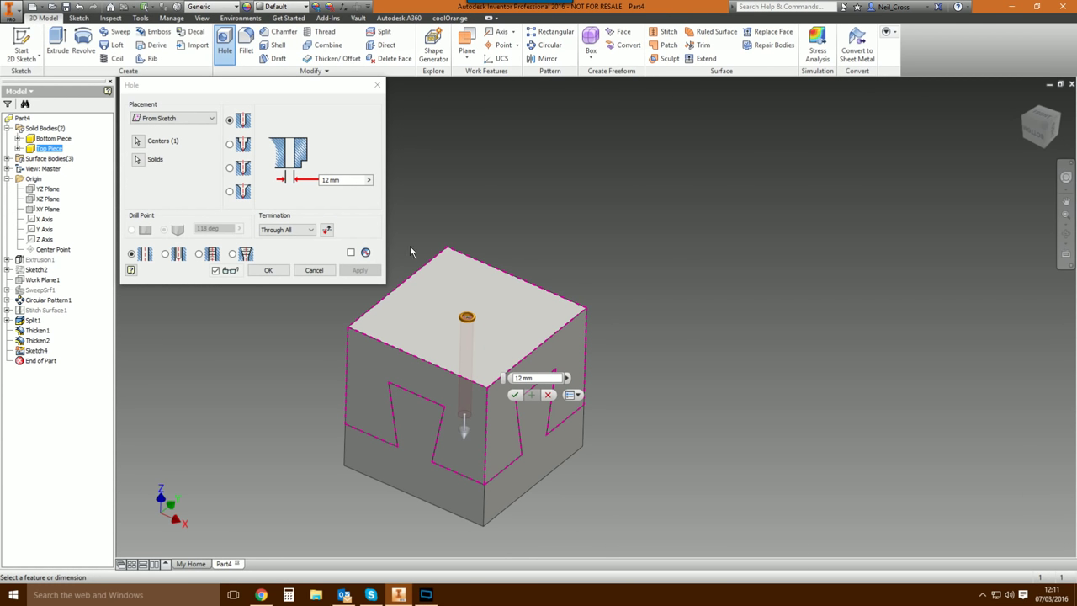
# Set the hole diameter to 20 mm and create the hole through the Top Piece.
pyautogui.click(328, 181)
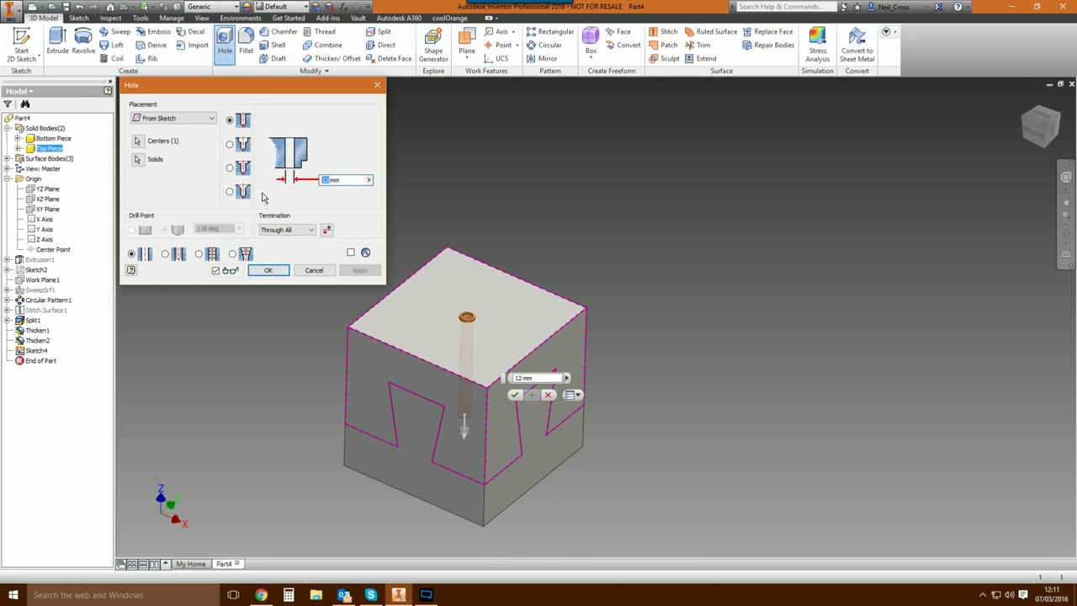
pyautogui.doubleClick(323, 180)
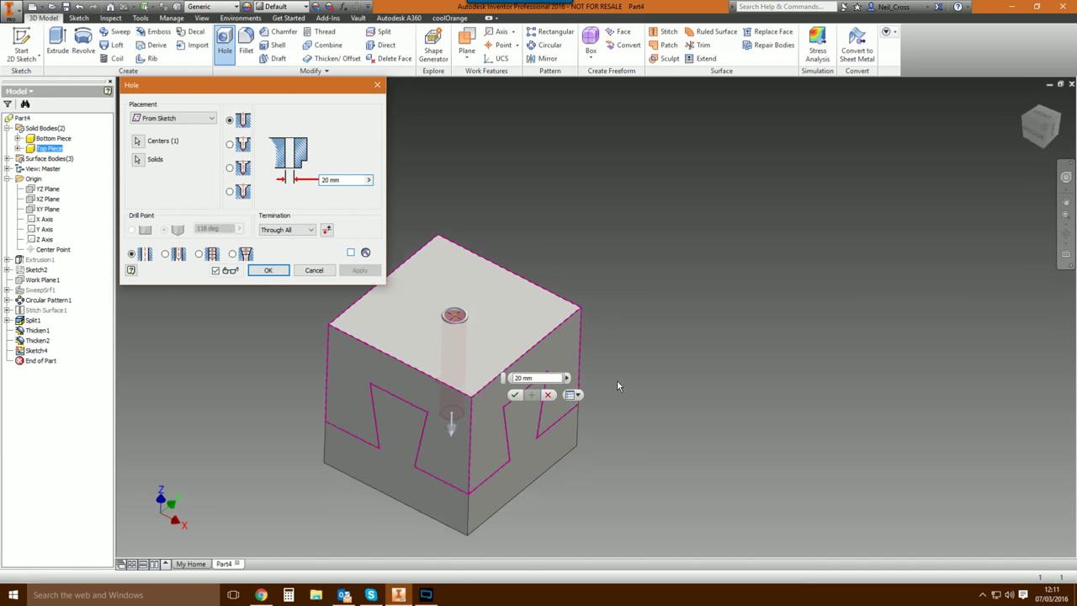
pyautogui.keyDown('shift'); pyautogui.moveTo(617, 379); pyautogui.dragTo(374, 295, button='middle'); pyautogui.keyUp('shift')
pyautogui.keyDown('shift'); pyautogui.moveTo(375, 301); pyautogui.dragTo(364, 282); pyautogui.keyUp('shift')
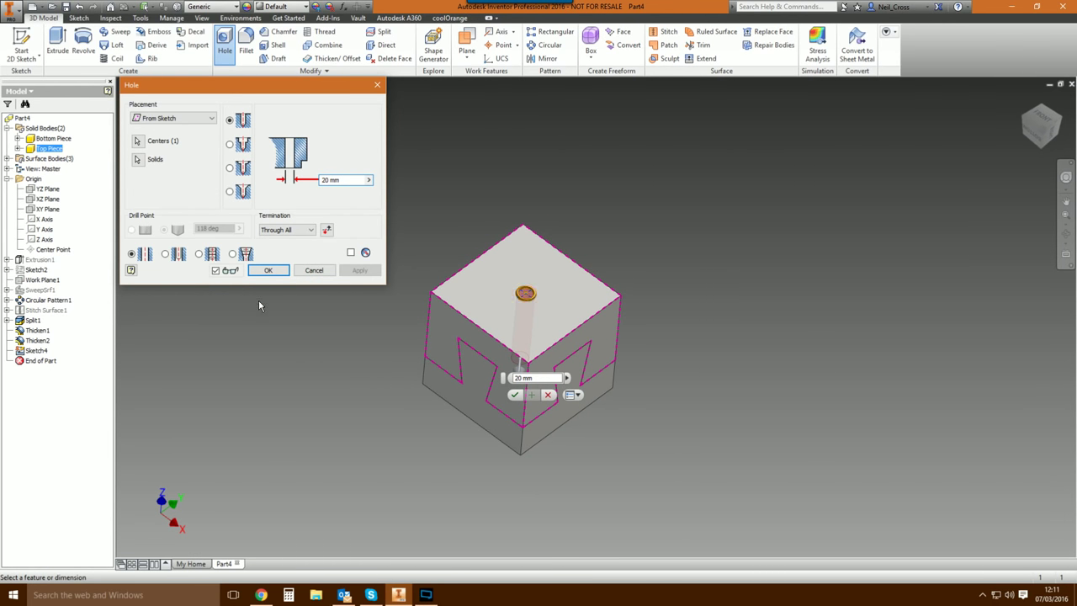
pyautogui.click(267, 271)
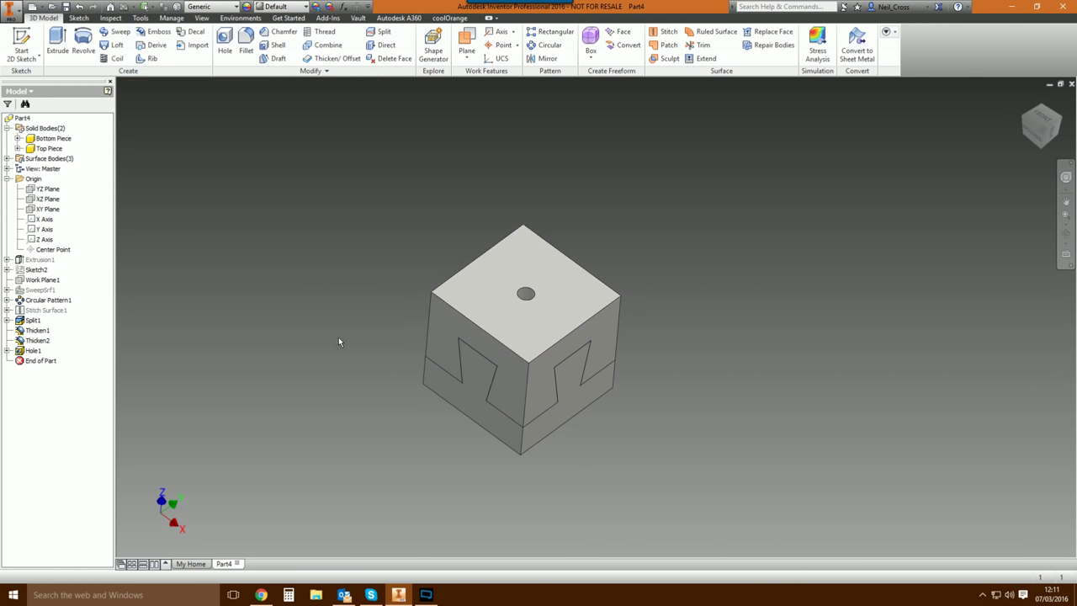
# Edit the central hole feature so it also cuts through the Bottom Piece solid.
pyautogui.keyDown('shift'); pyautogui.moveTo(338, 337); pyautogui.dragTo(375, 380, button='middle'); pyautogui.keyUp('shift')
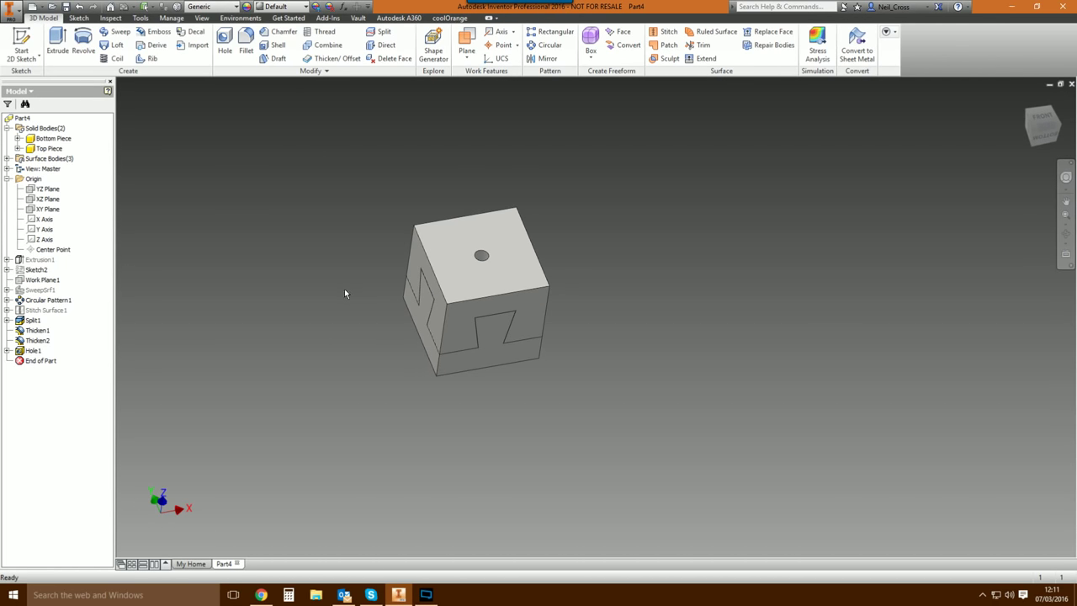
pyautogui.rightClick(32, 351)
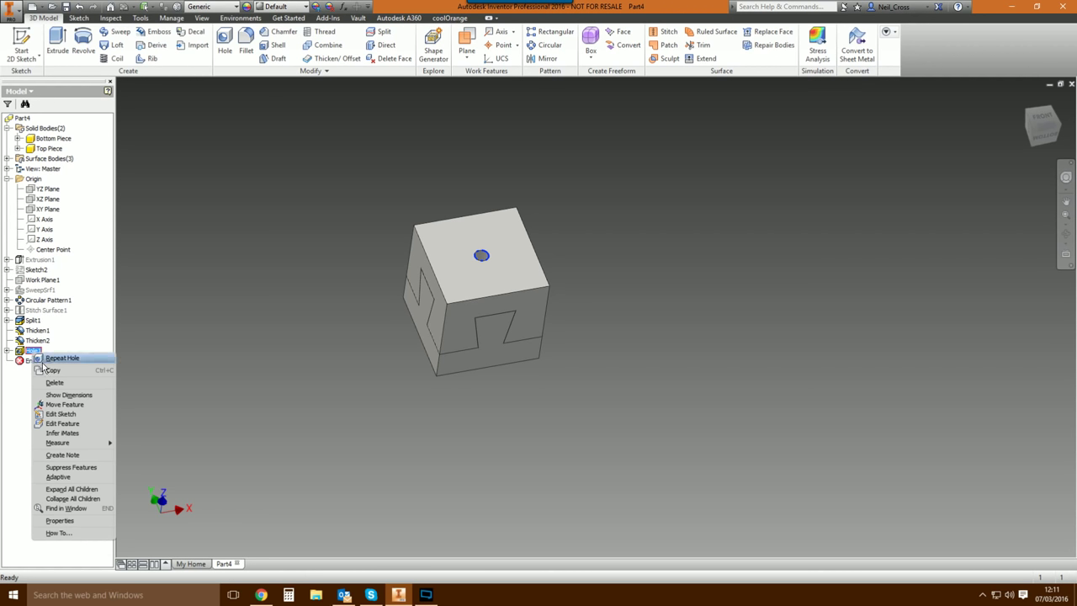
pyautogui.click(62, 425)
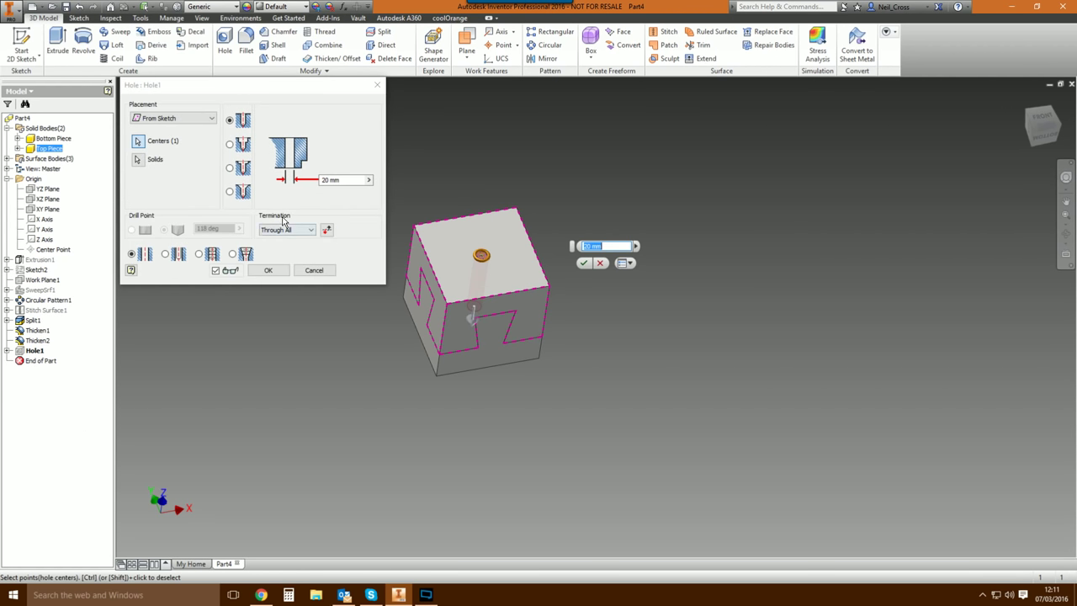
pyautogui.click(139, 159)
pyautogui.click(471, 337)
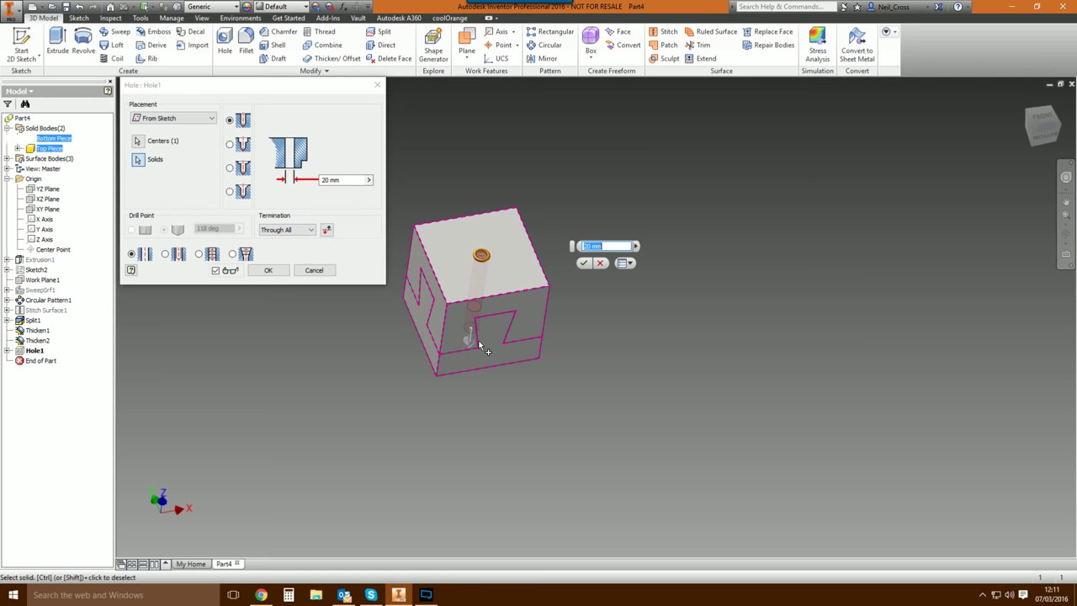
pyautogui.click(272, 269)
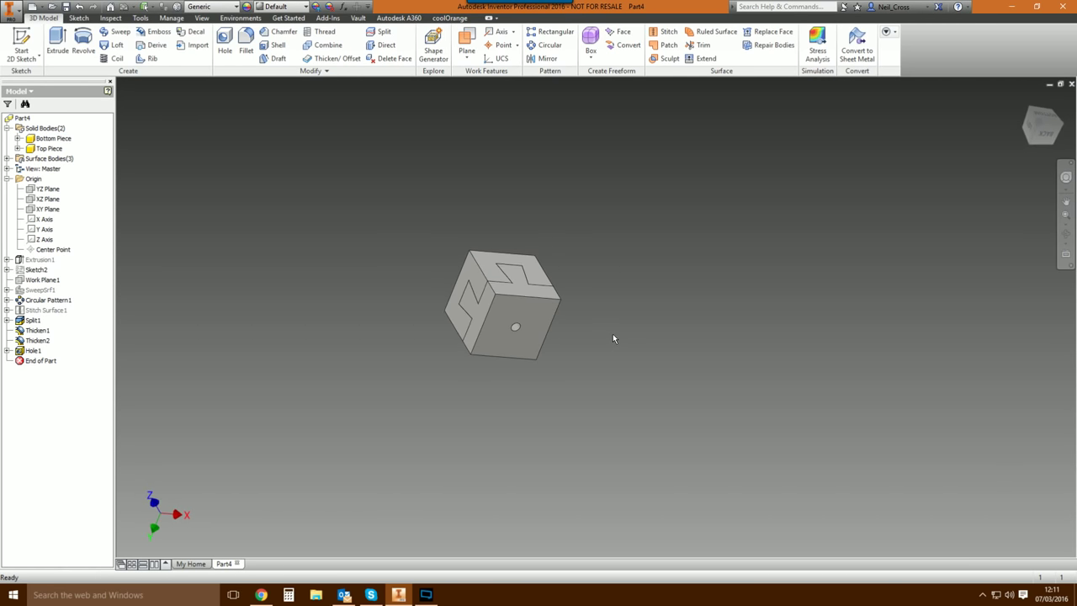
pyautogui.keyDown('shift'); pyautogui.moveTo(613, 338); pyautogui.dragTo(657, 258, button='middle'); pyautogui.keyUp('shift')
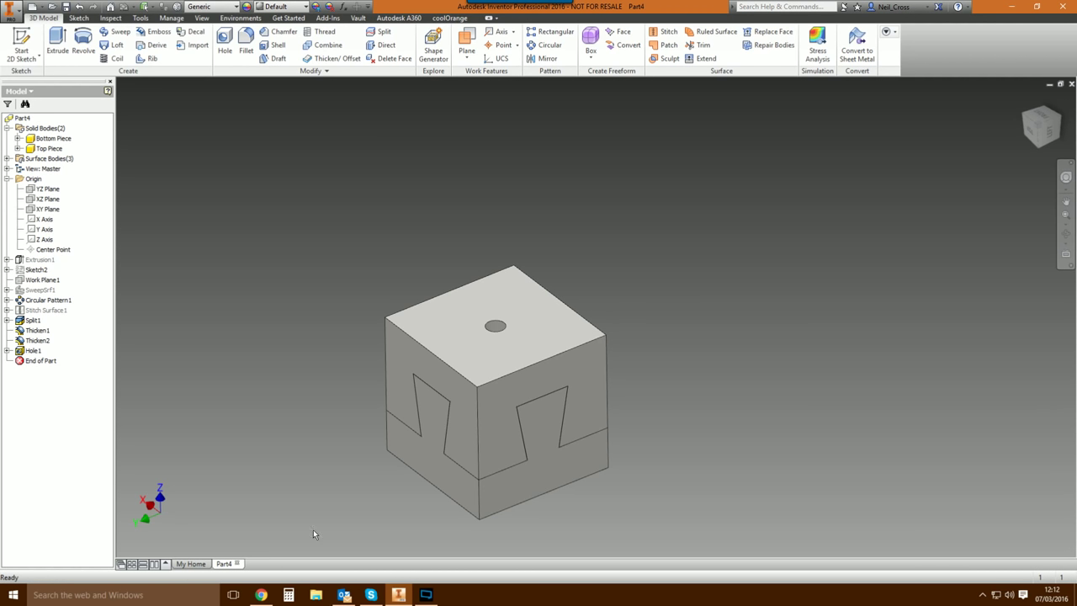
# Switch to the "Impossible Dovetail" video in Chrome, check the domed pin around 7:10, and return to Inventor.
pyautogui.click(261, 594)
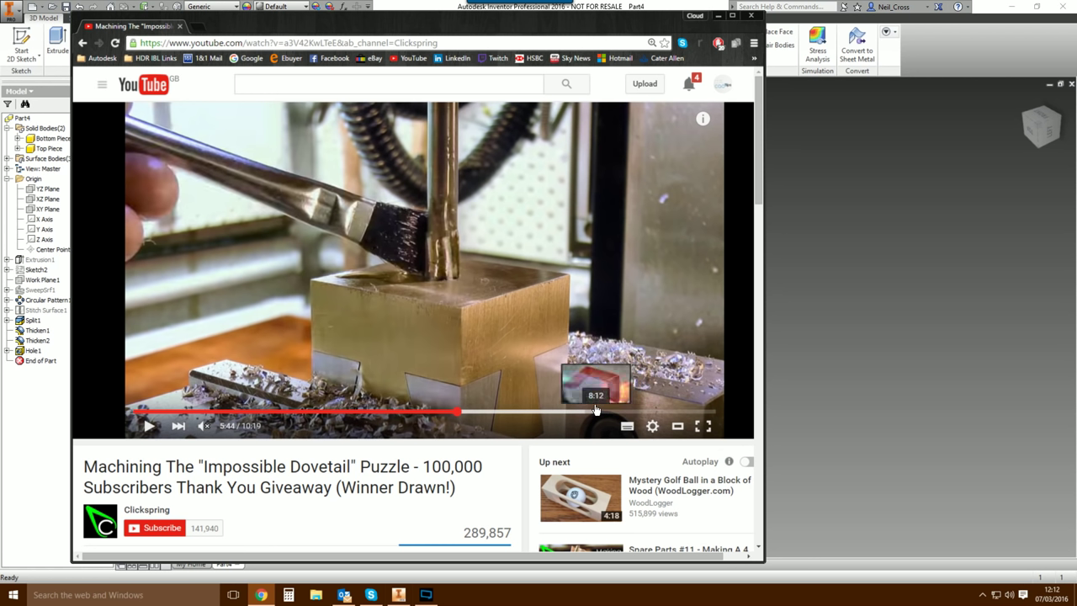
pyautogui.click(538, 412)
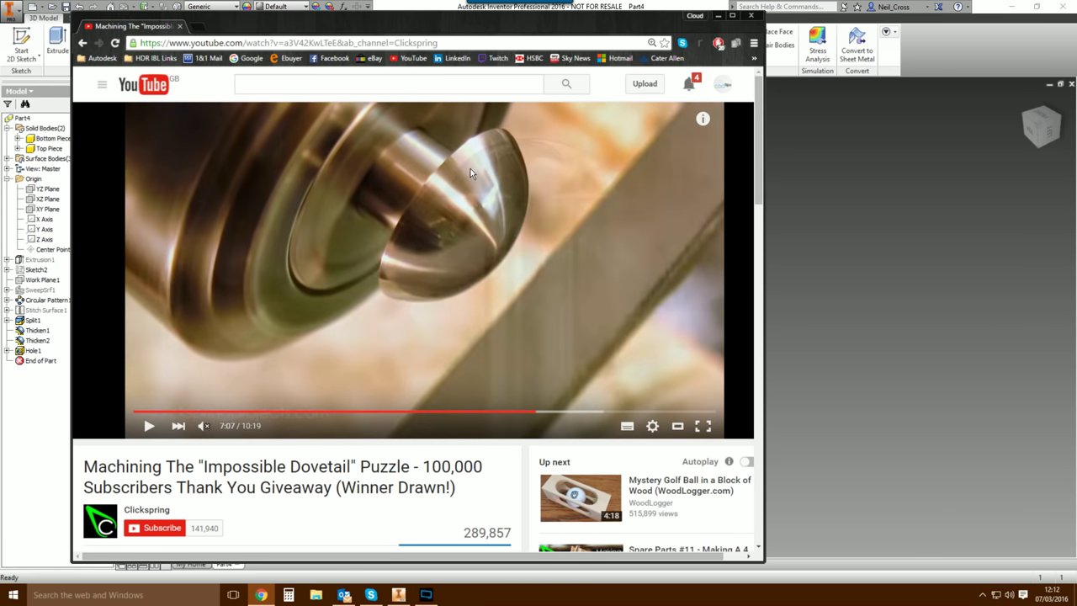
pyautogui.click(538, 413)
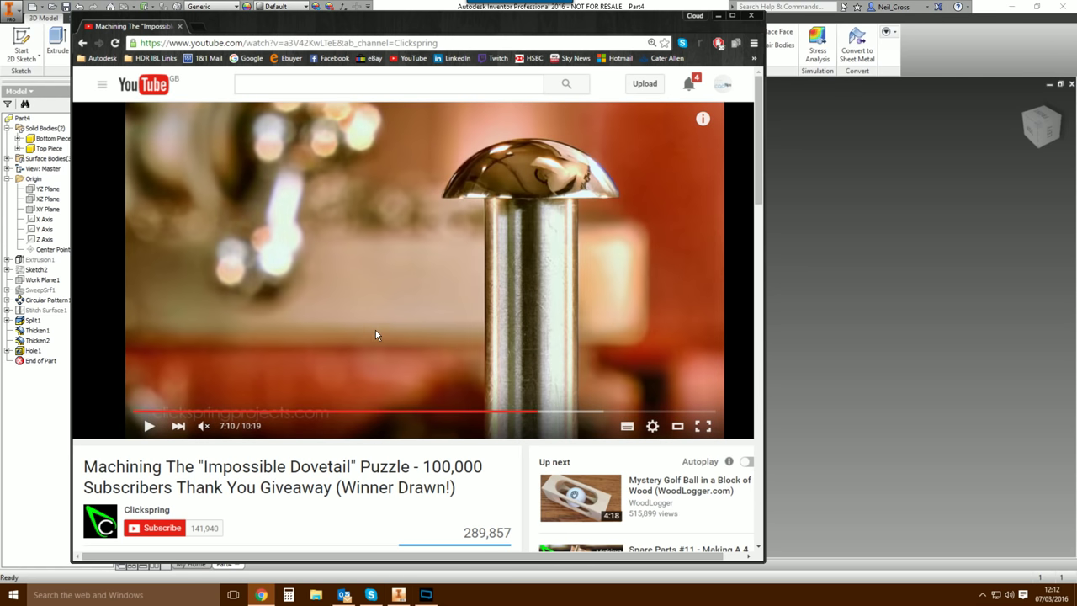
pyautogui.click(717, 16)
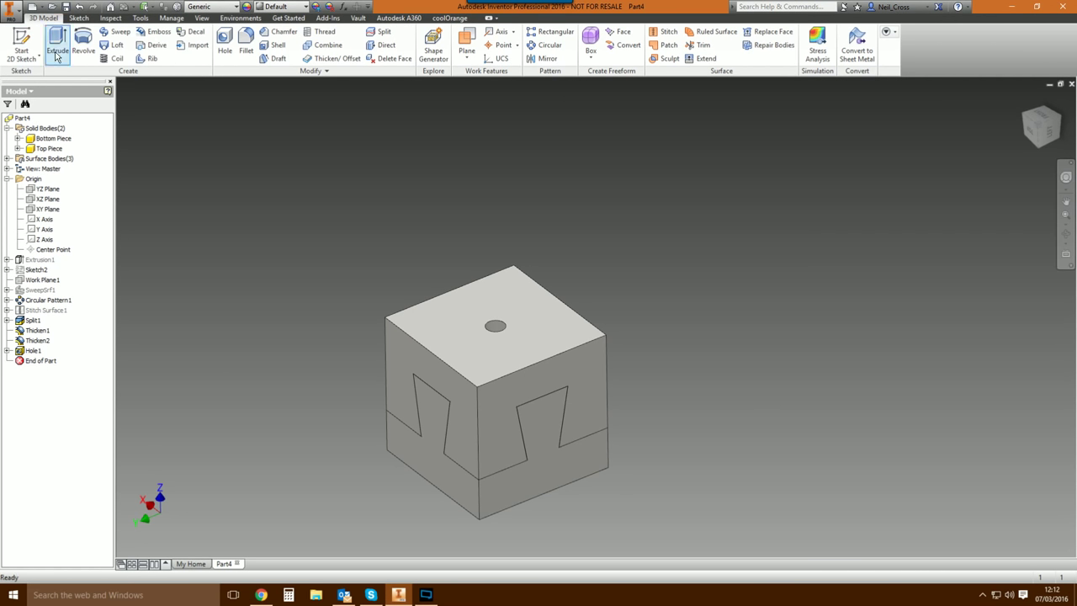
# Start a sketch on the cube's top face and project the central hole's edge into it.
pyautogui.click(21, 43)
pyautogui.click(421, 315)
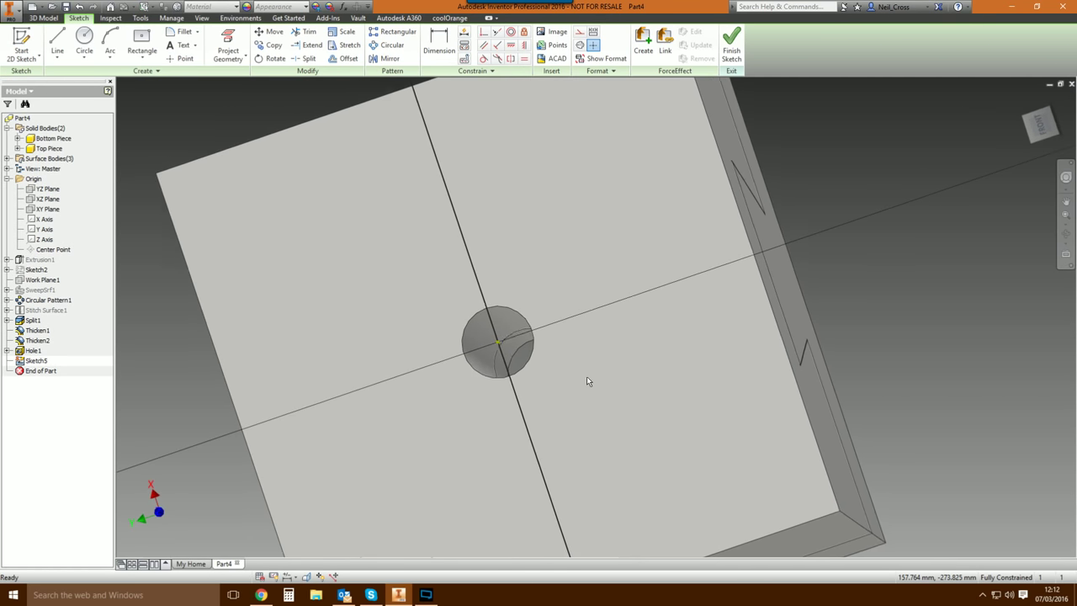
pyautogui.click(235, 40)
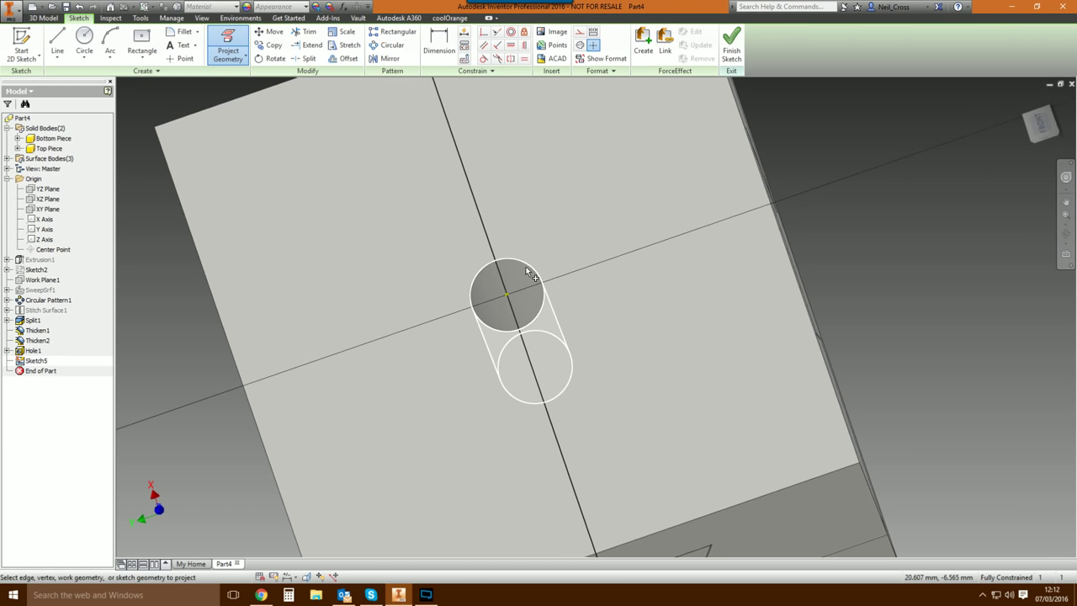
pyautogui.click(530, 271)
pyautogui.keyDown('shift'); pyautogui.moveTo(529, 270); pyautogui.dragTo(515, 217, button='middle'); pyautogui.keyUp('shift')
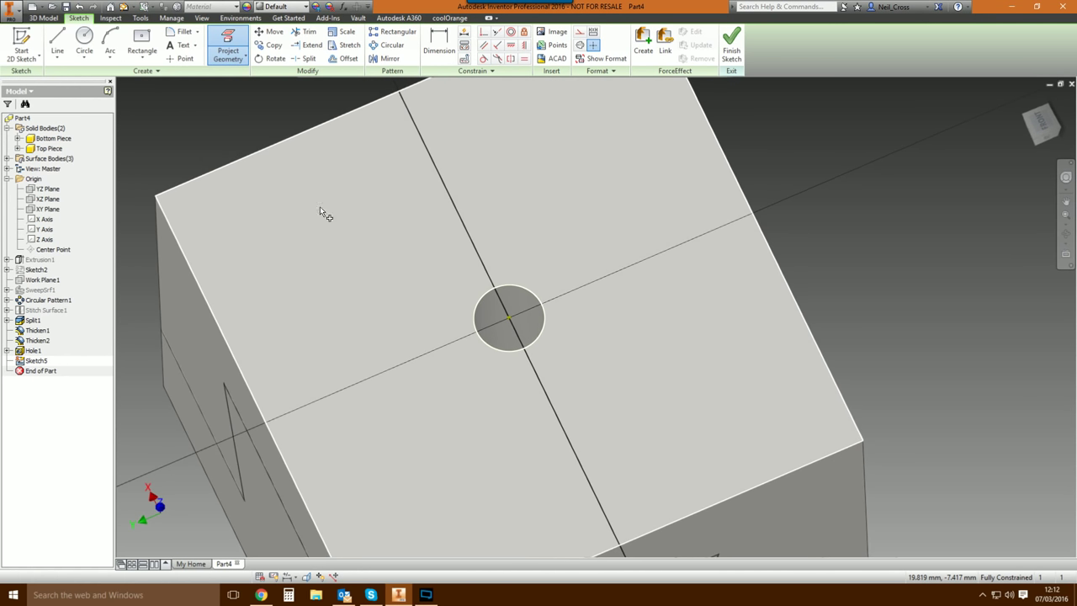
# Draw a concentric circle inside the projected hole edge, dimension the gap between them to 0.2 mm and finish the sketch.
pyautogui.click(85, 40)
pyautogui.click(509, 318)
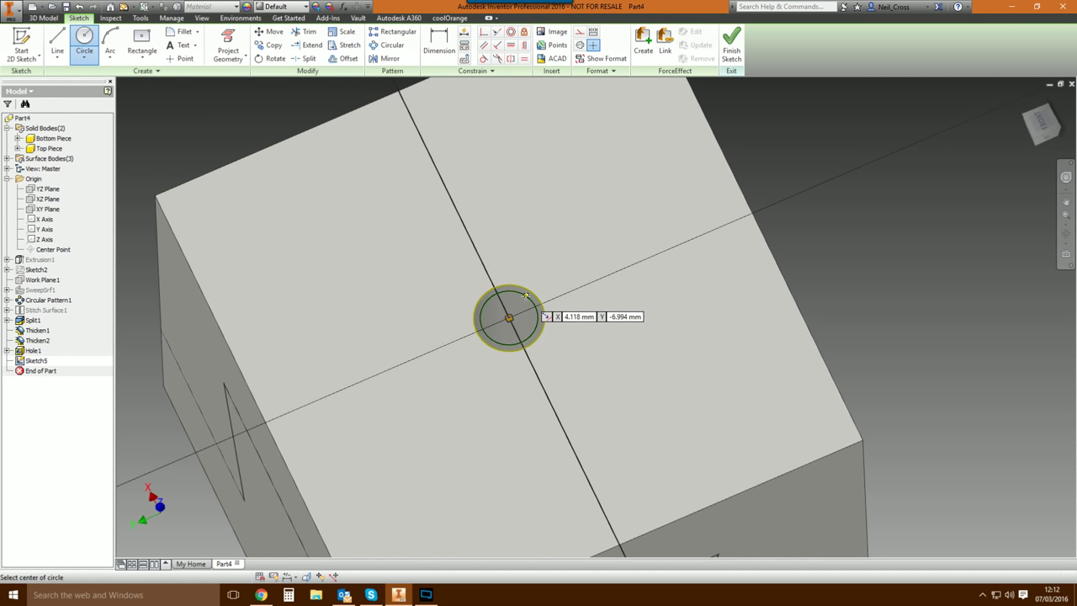
pyautogui.click(529, 303)
pyautogui.press('d')
pyautogui.click(529, 303)
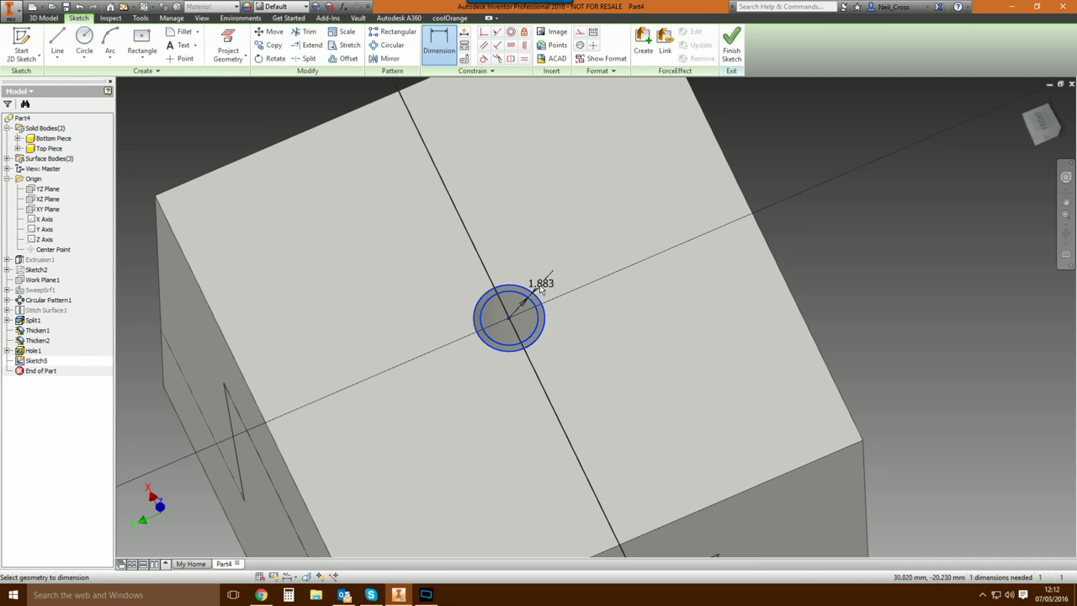
pyautogui.click(549, 271)
pyautogui.write('0.2')
pyautogui.press('Return')
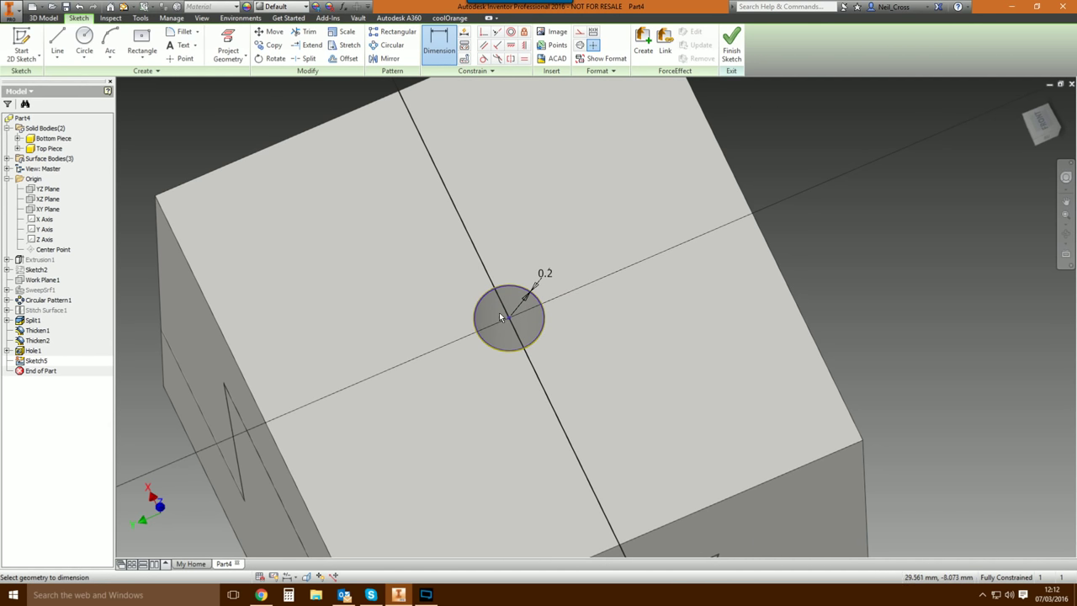
pyautogui.click(732, 46)
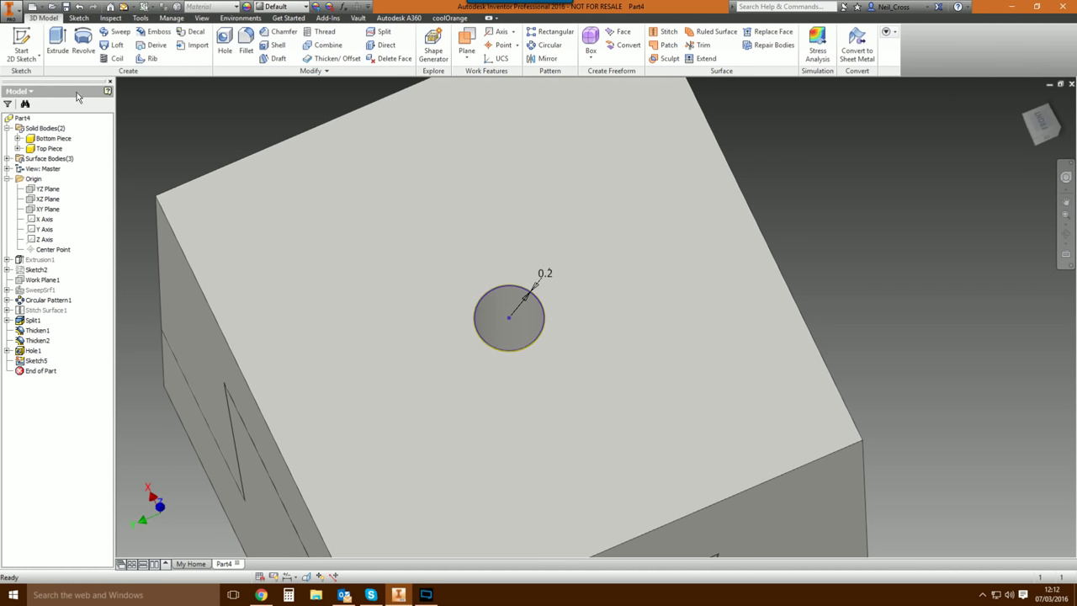
# Extrude the inner circle to the cube's bottom face as a new solid and name the body Locking Pin.
pyautogui.click(57, 42)
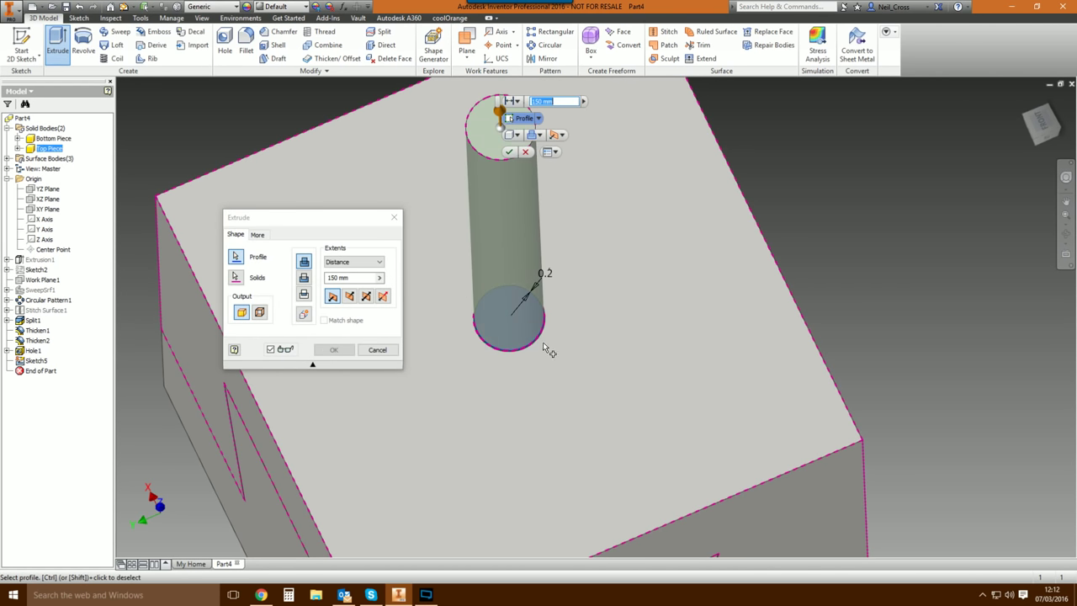
pyautogui.click(354, 262)
pyautogui.click(361, 288)
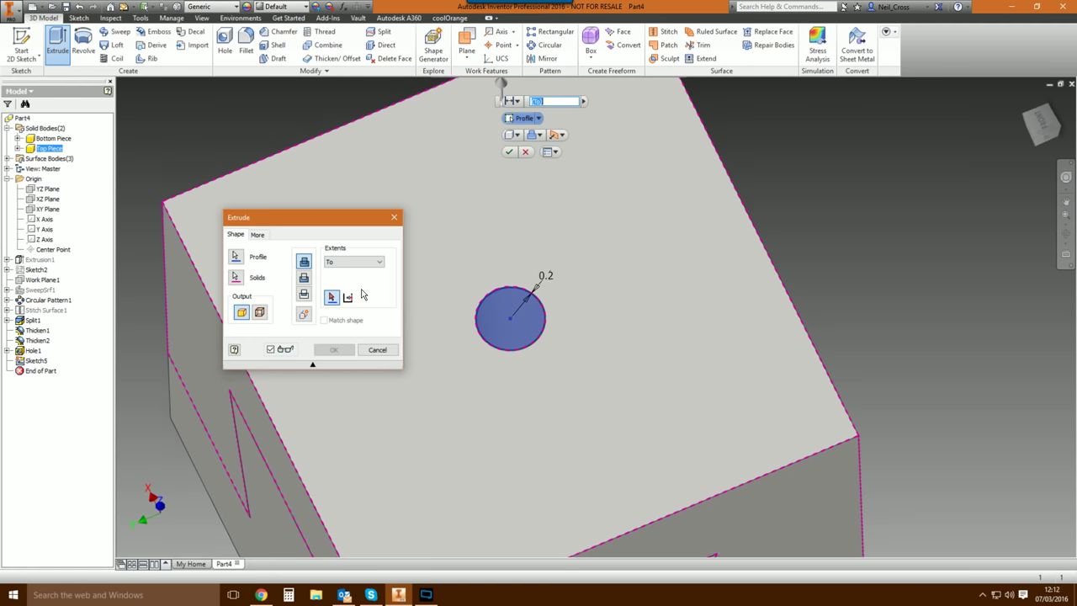
pyautogui.press('F6')
pyautogui.click(622, 394)
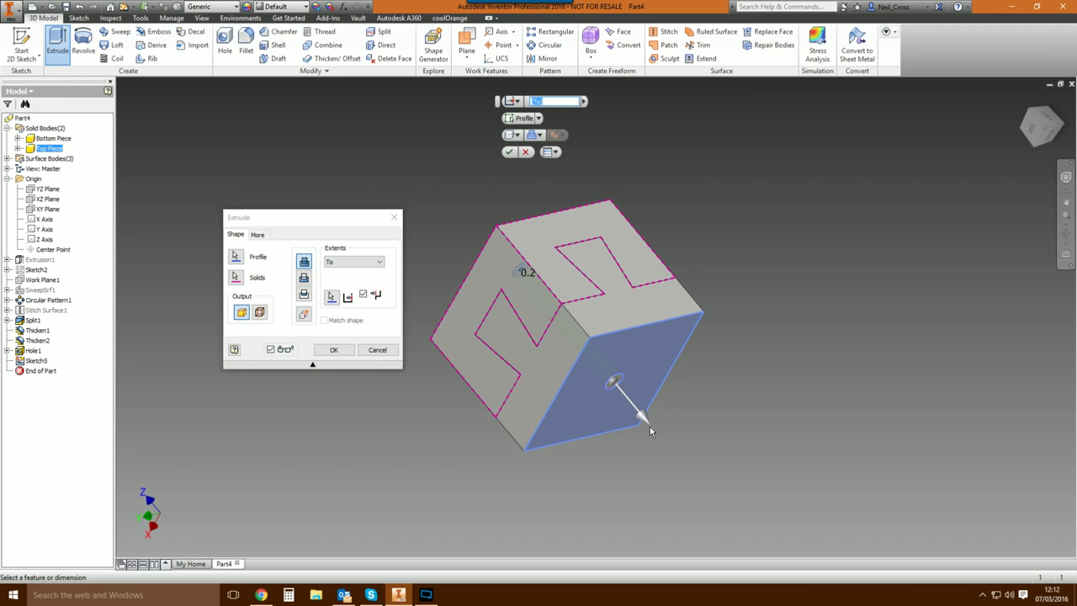
pyautogui.keyDown('shift'); pyautogui.moveTo(649, 426); pyautogui.dragTo(587, 206, button='middle'); pyautogui.keyUp('shift')
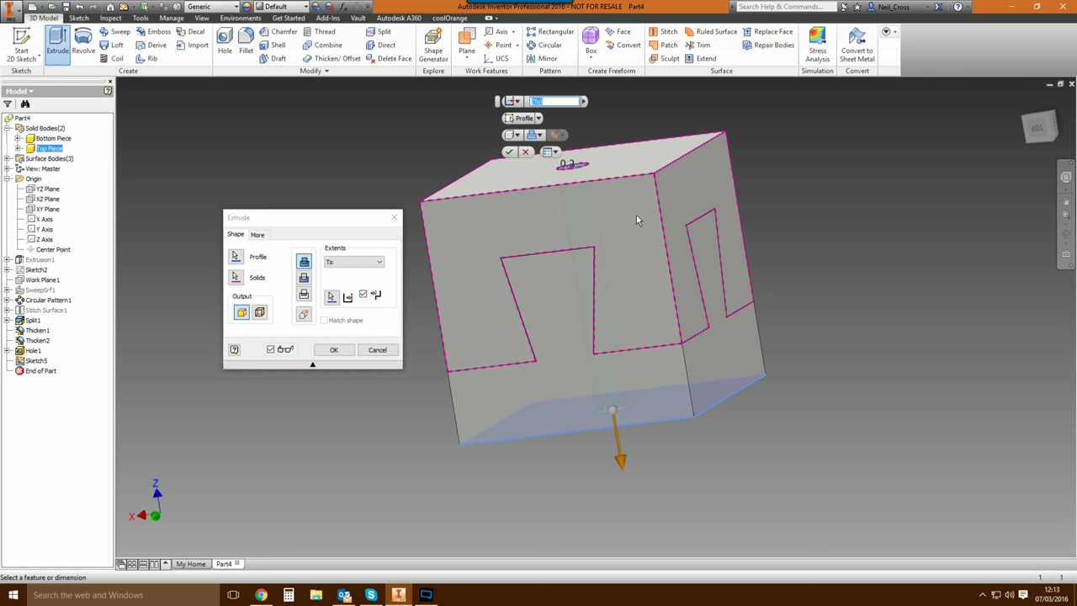
pyautogui.click(303, 316)
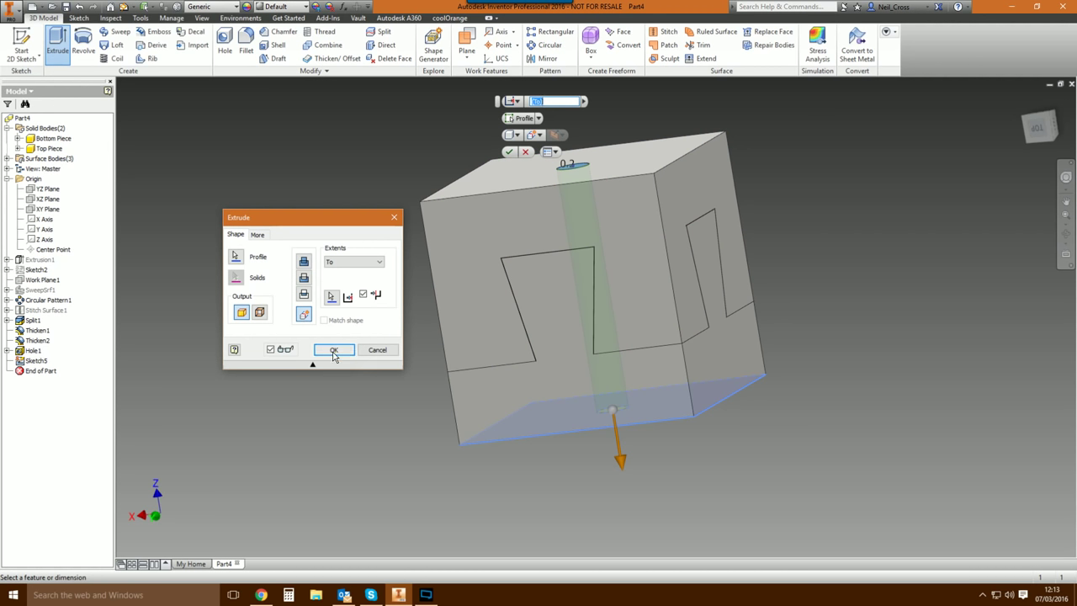
pyautogui.click(333, 356)
pyautogui.keyDown('shift'); pyautogui.moveTo(402, 376); pyautogui.dragTo(429, 202, button='middle'); pyautogui.keyUp('shift')
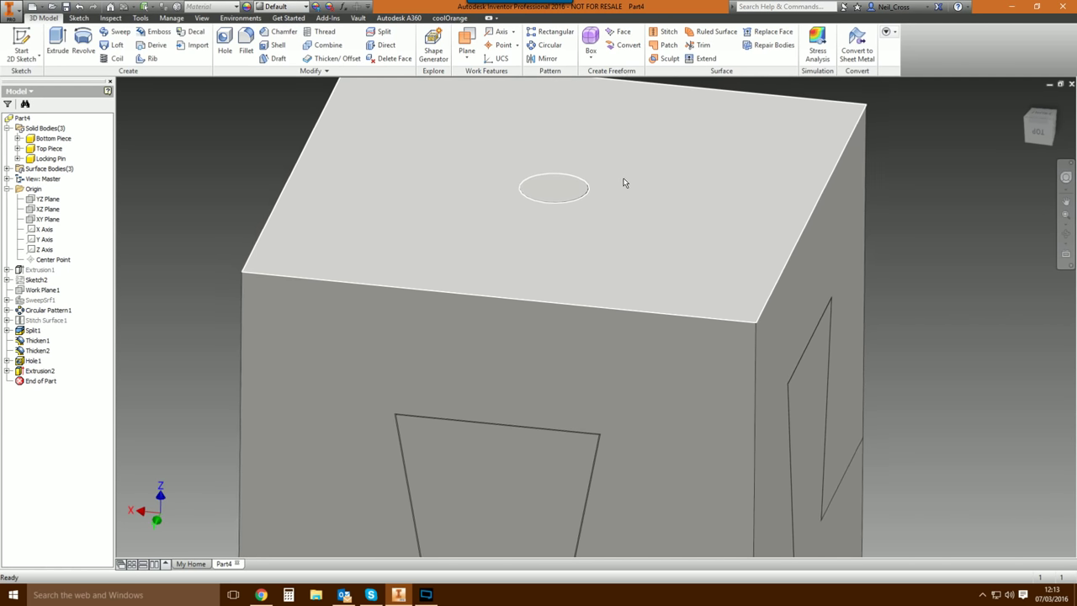
# Create a sketch on the cube's top face and finish it without drawing any new geometry.
pyautogui.keyDown('shift'); pyautogui.moveTo(624, 184); pyautogui.dragTo(770, 202, button='middle'); pyautogui.keyUp('shift')
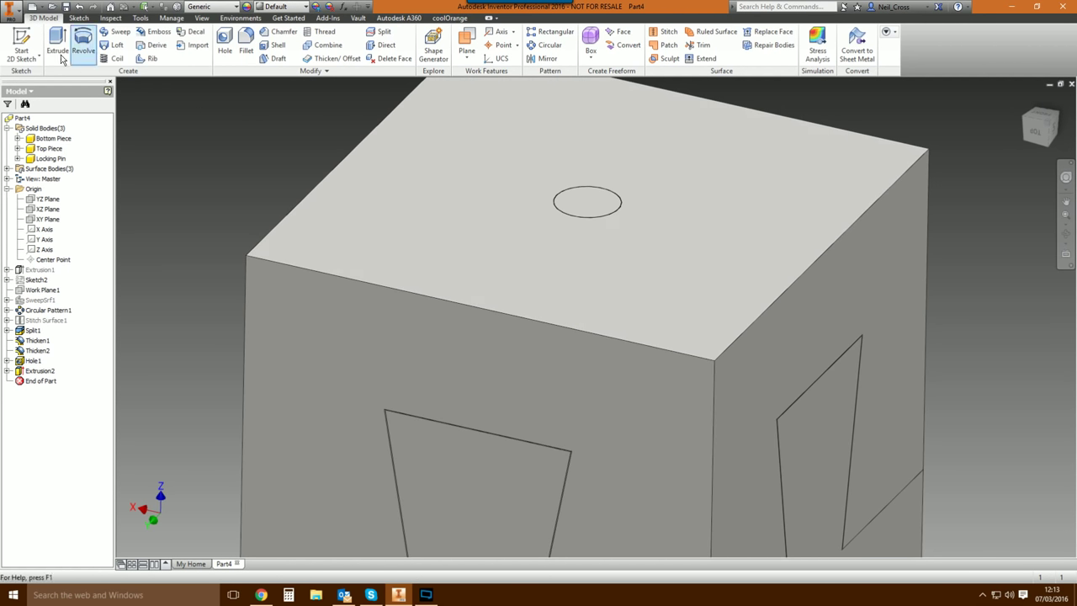
pyautogui.click(21, 46)
pyautogui.click(610, 244)
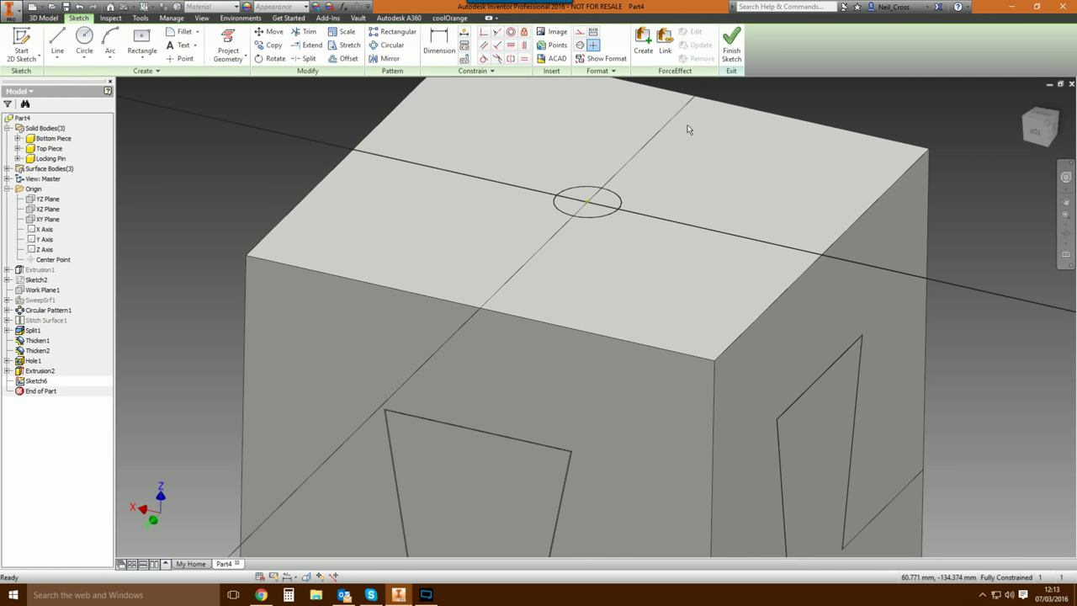
pyautogui.click(731, 47)
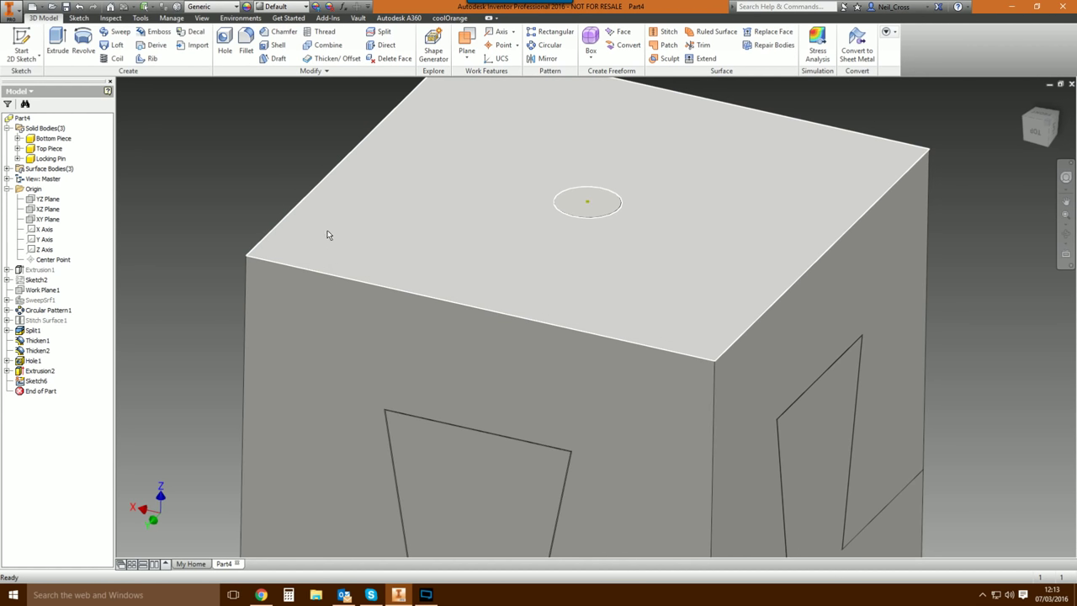
# Create a work plane through the hole's centre point, parallel to the XZ plane.
pyautogui.click(467, 44)
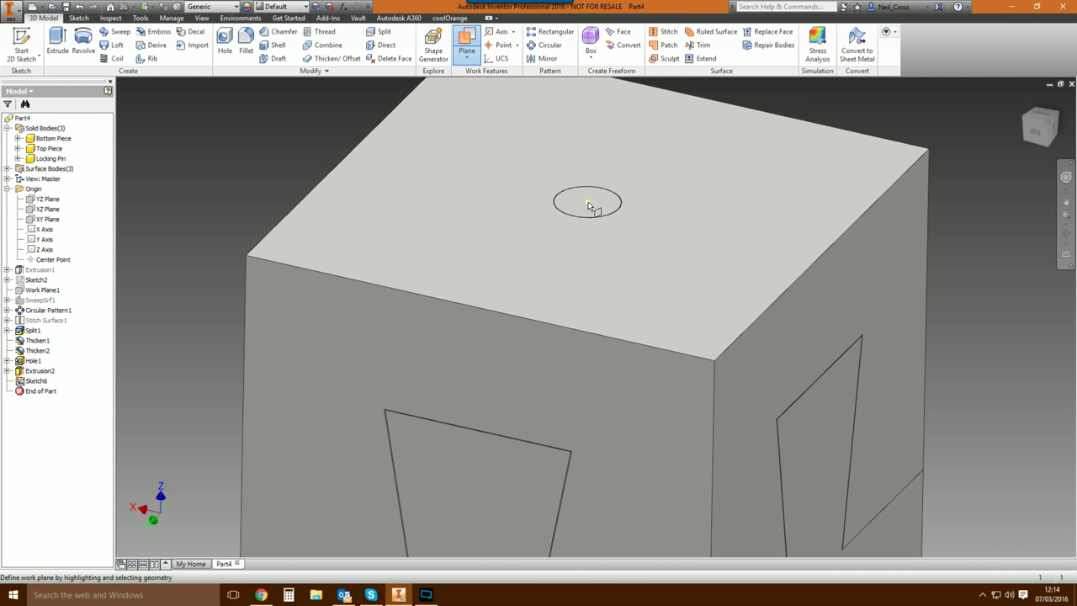
pyautogui.click(588, 203)
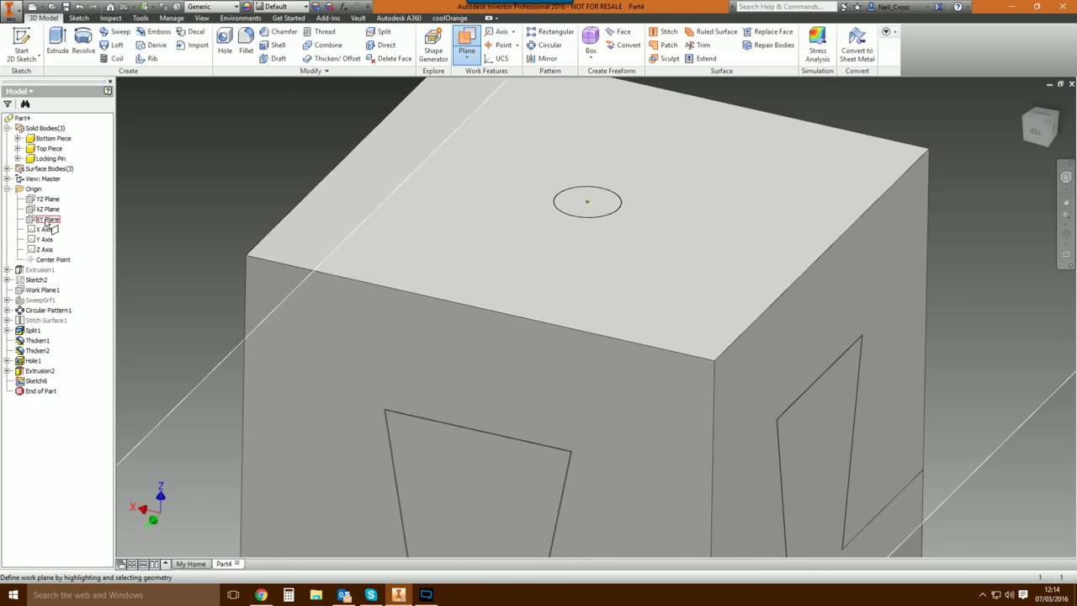
pyautogui.click(46, 208)
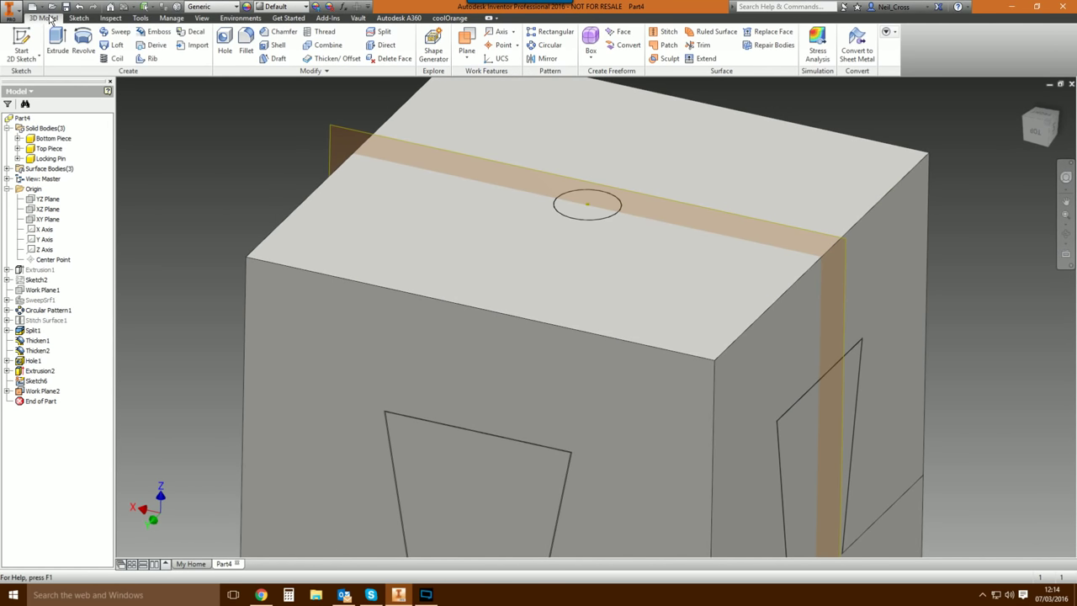
# Start a sketch on the new work plane, slice the model at the sketch plane and hide the work plane.
pyautogui.click(22, 44)
pyautogui.click(334, 133)
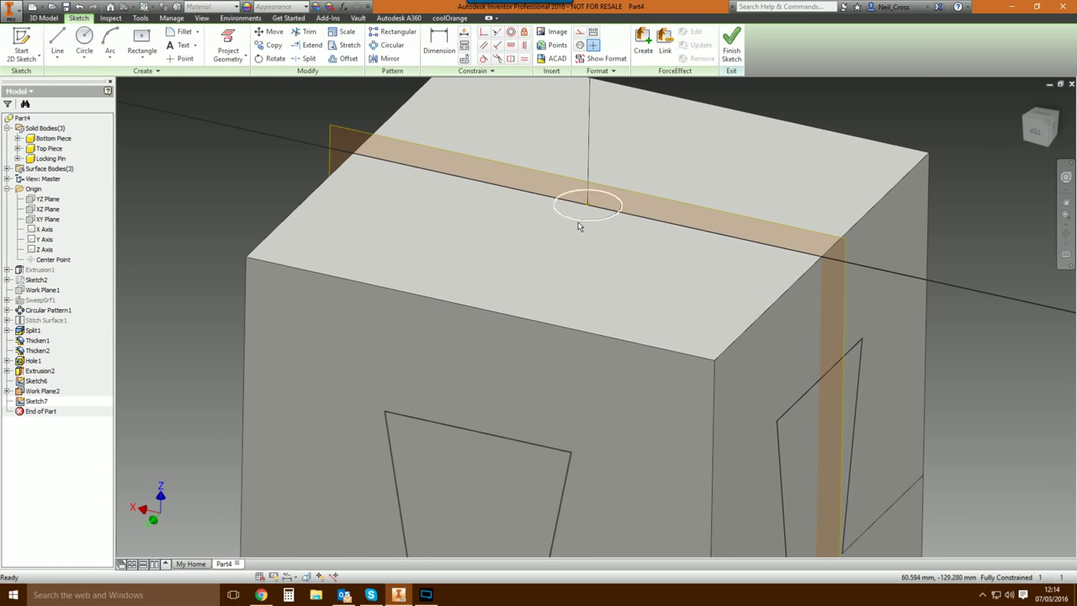
pyautogui.press('F7')
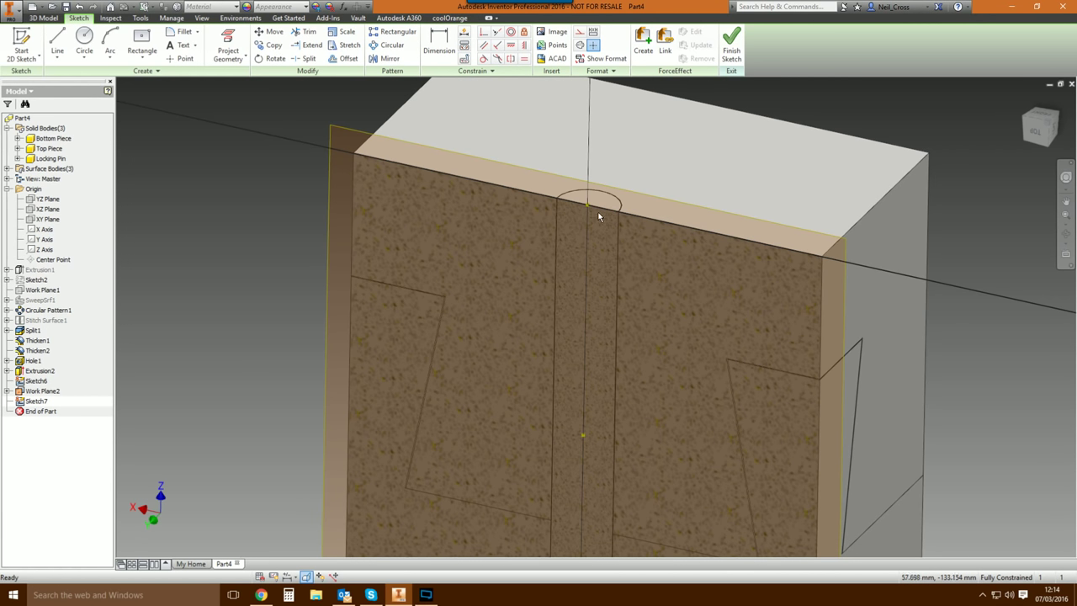
pyautogui.rightClick(318, 145)
pyautogui.click(303, 272)
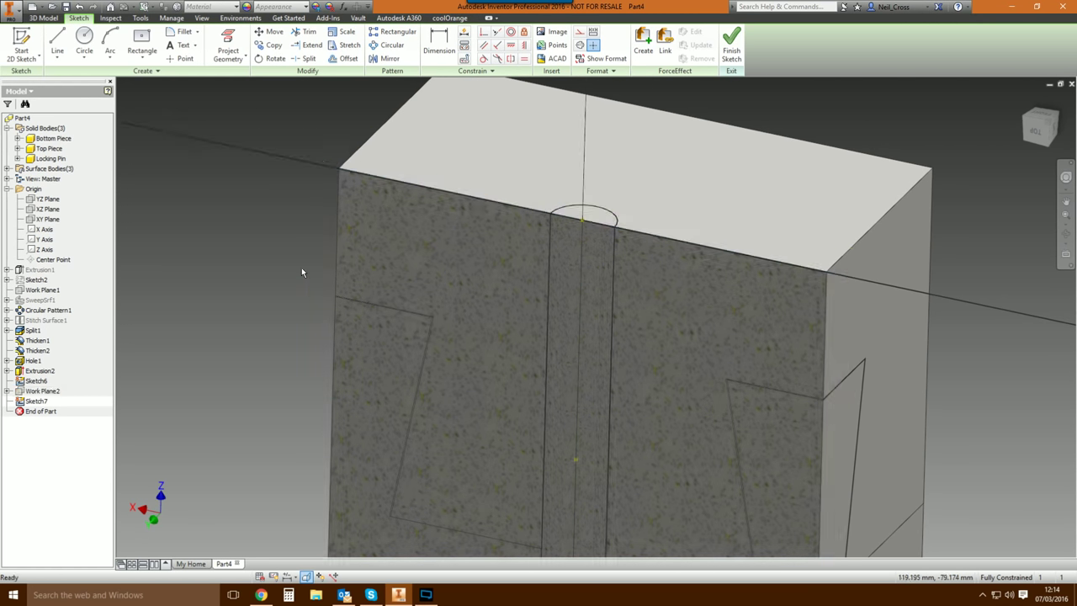
pyautogui.scroll(-6, 589, 244)
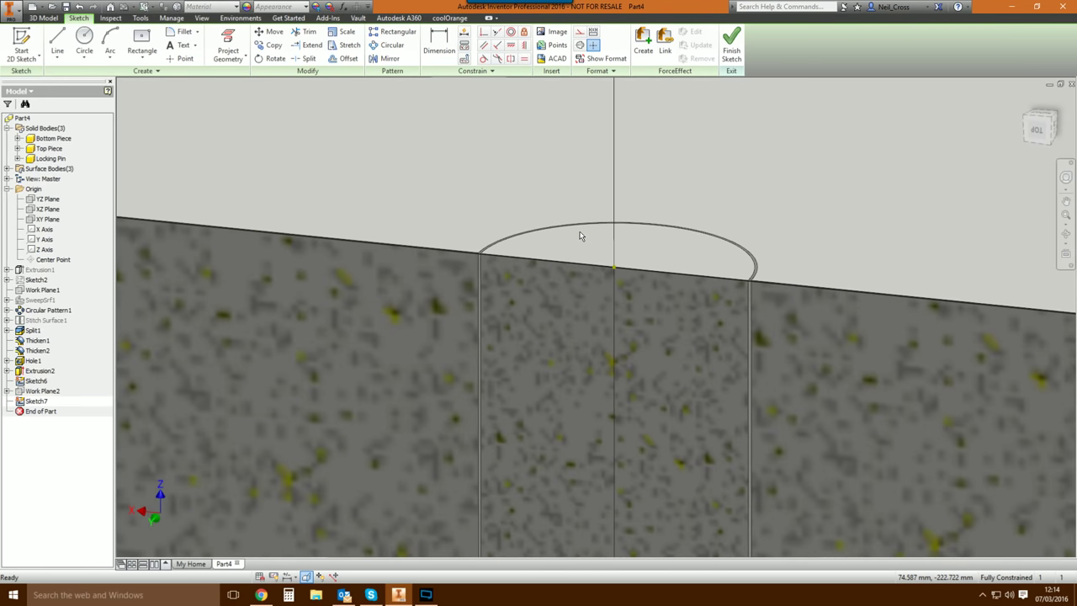
pyautogui.moveTo(579, 233); pyautogui.dragTo(627, 213, button='middle')
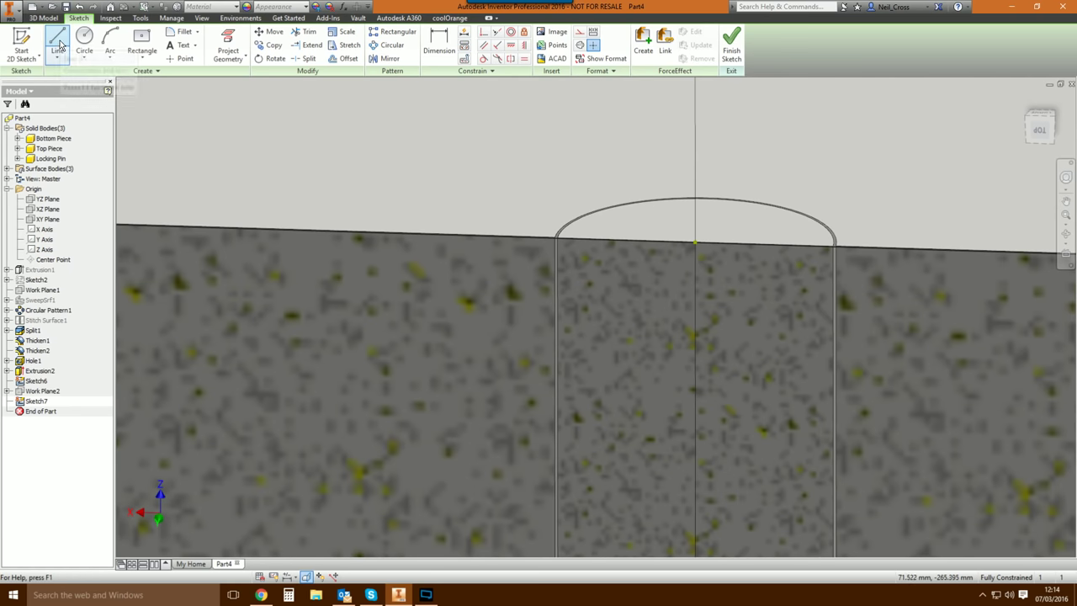
pyautogui.click(59, 45)
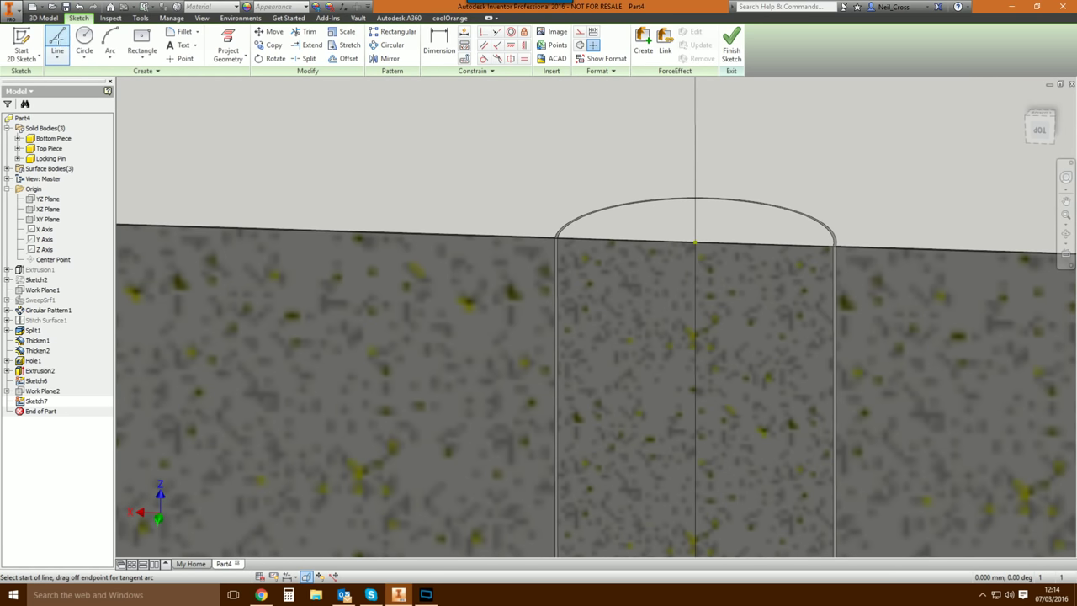
pyautogui.click(695, 244)
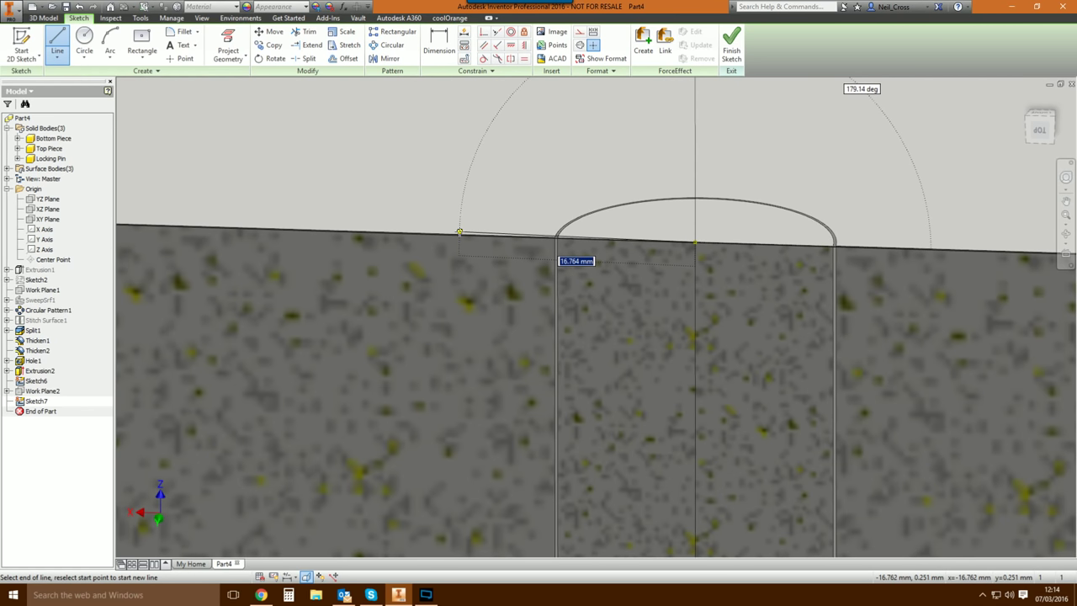
pyautogui.click(456, 232)
pyautogui.press('Escape')
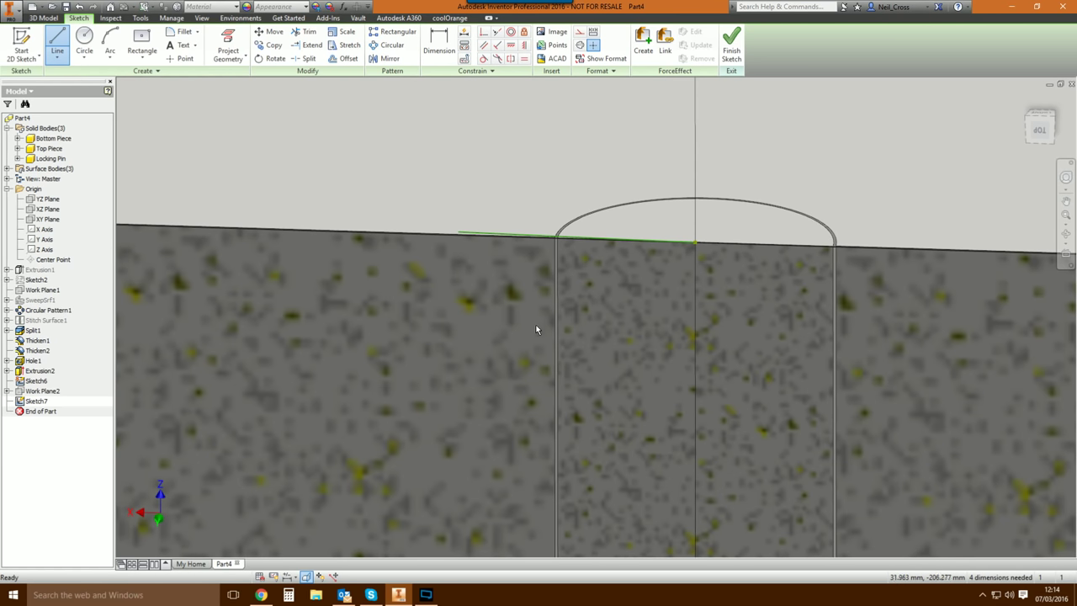
pyautogui.hotkey('ctrl', 'z')
# Draw a line about 19.5 mm long from the pin's centre point along the cube's top edge, towards the positive X side.
pyautogui.click(57, 42)
pyautogui.press('l')
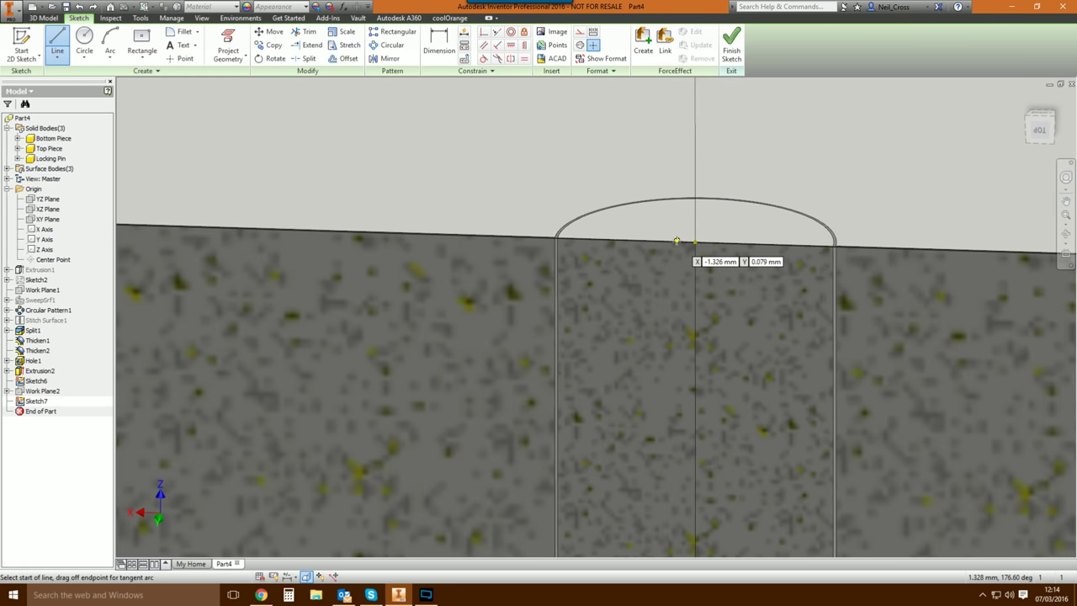
pyautogui.click(695, 243)
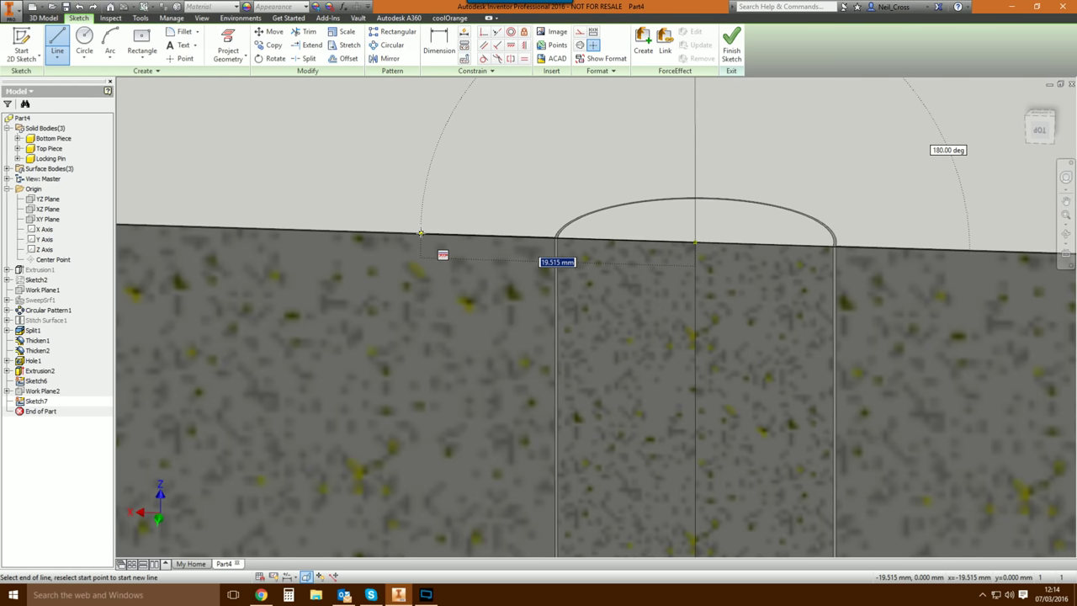
pyautogui.click(423, 232)
pyautogui.press('Escape')
# Dimension the line along the cube's top edge to 20 mm.
pyautogui.press('d')
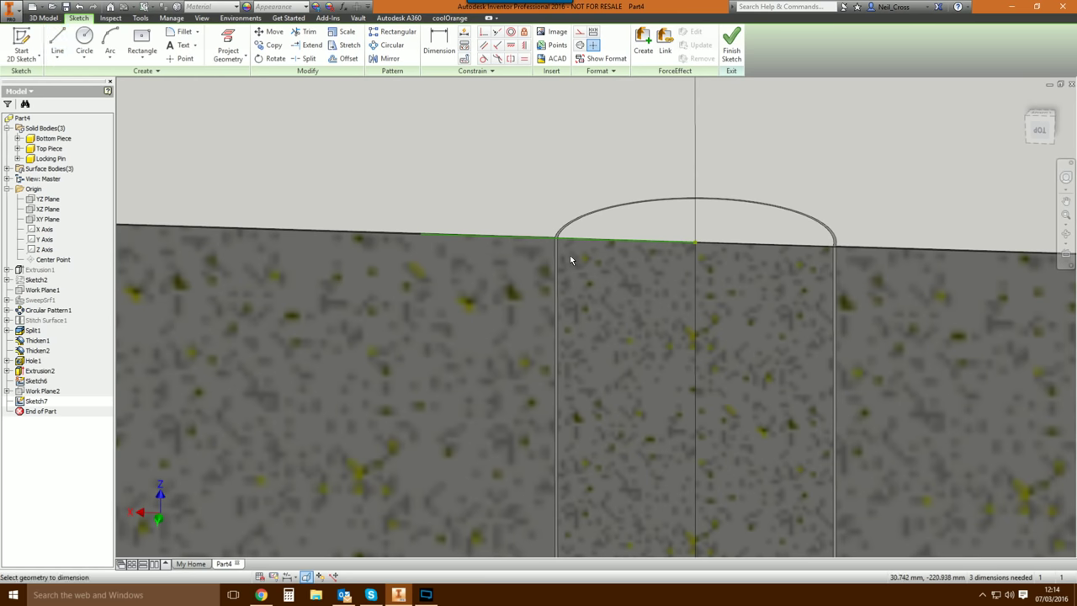
pyautogui.click(539, 237)
pyautogui.scroll(-5, 575, 354)
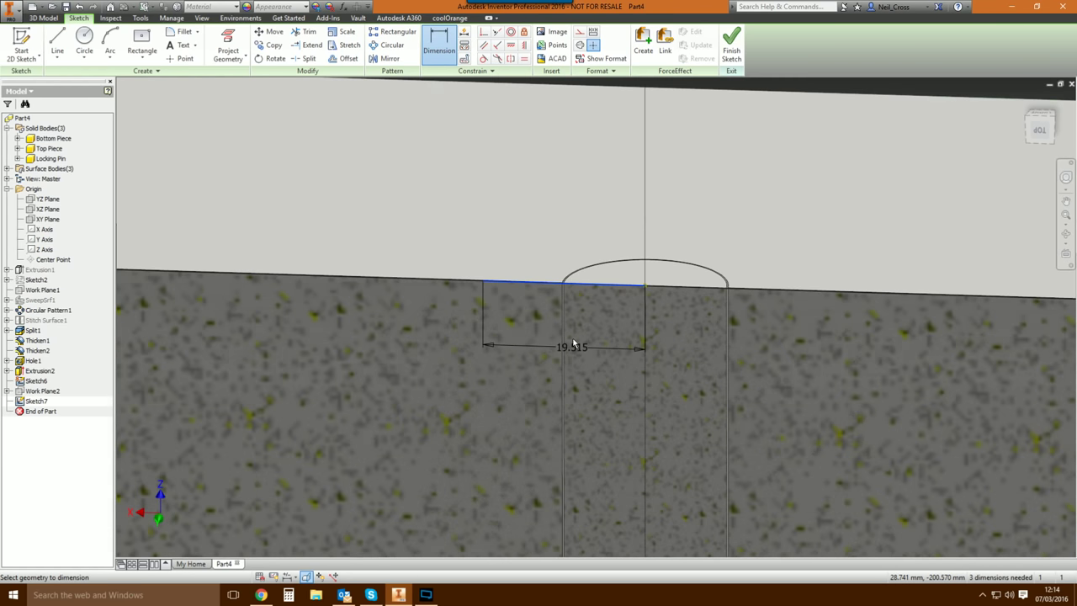
pyautogui.scroll(3, 576, 354)
pyautogui.click(565, 343)
pyautogui.write('20')
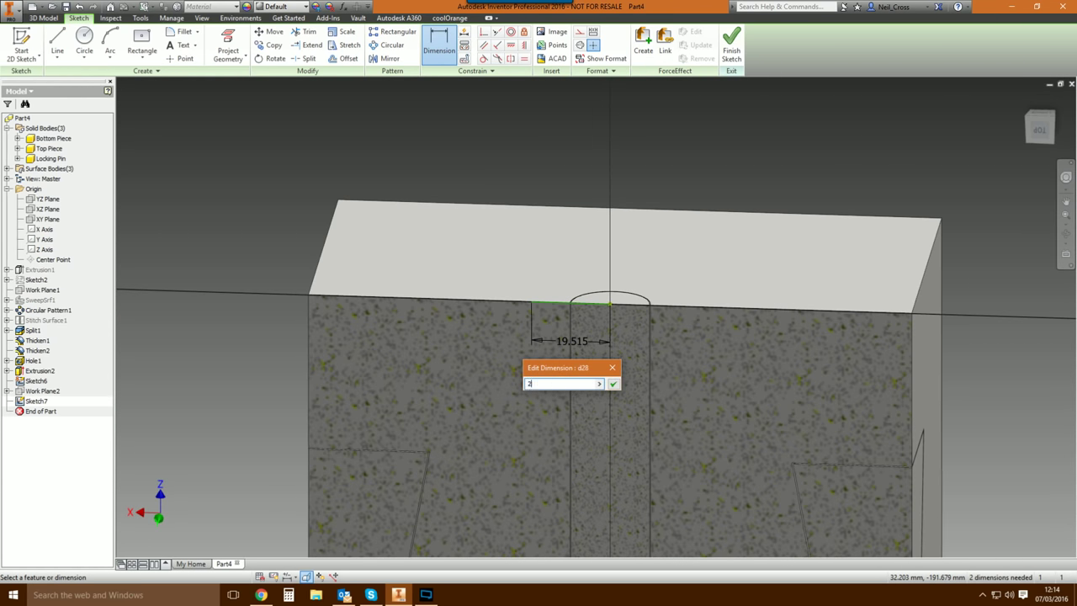
pyautogui.press('Return')
# Draw a vertical line about 8 mm long upward from the pin's centre point.
pyautogui.scroll(2, 661, 267)
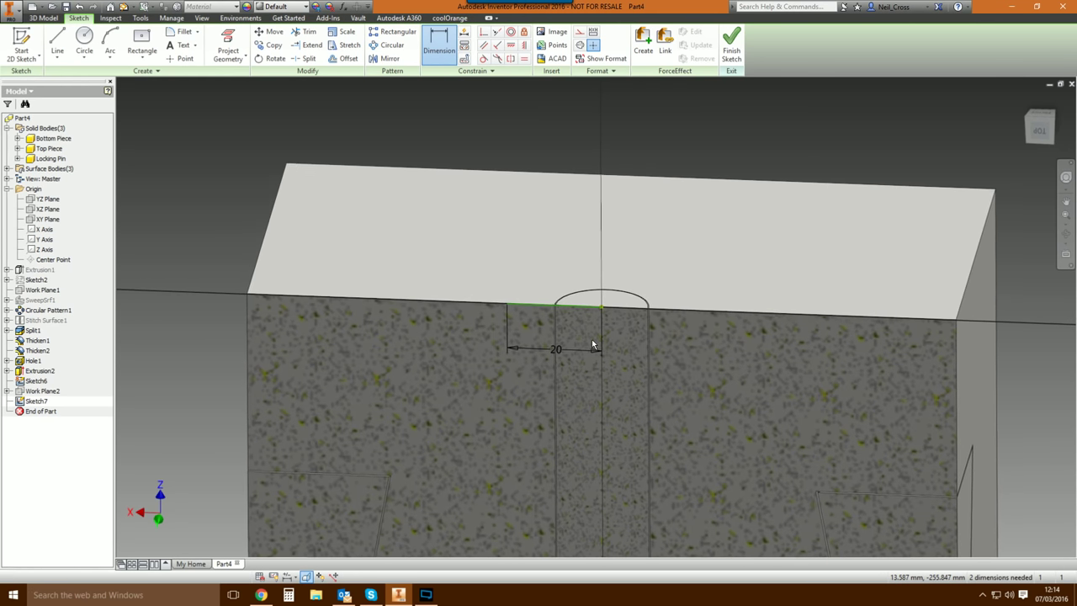
pyautogui.scroll(1, 587, 371)
pyautogui.click(57, 42)
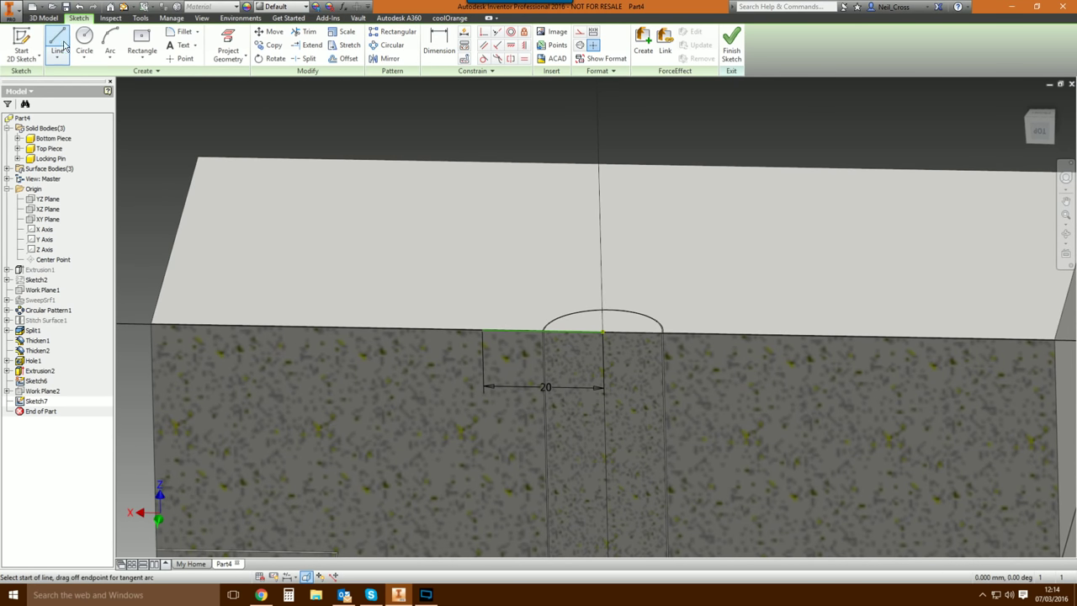
pyautogui.click(603, 332)
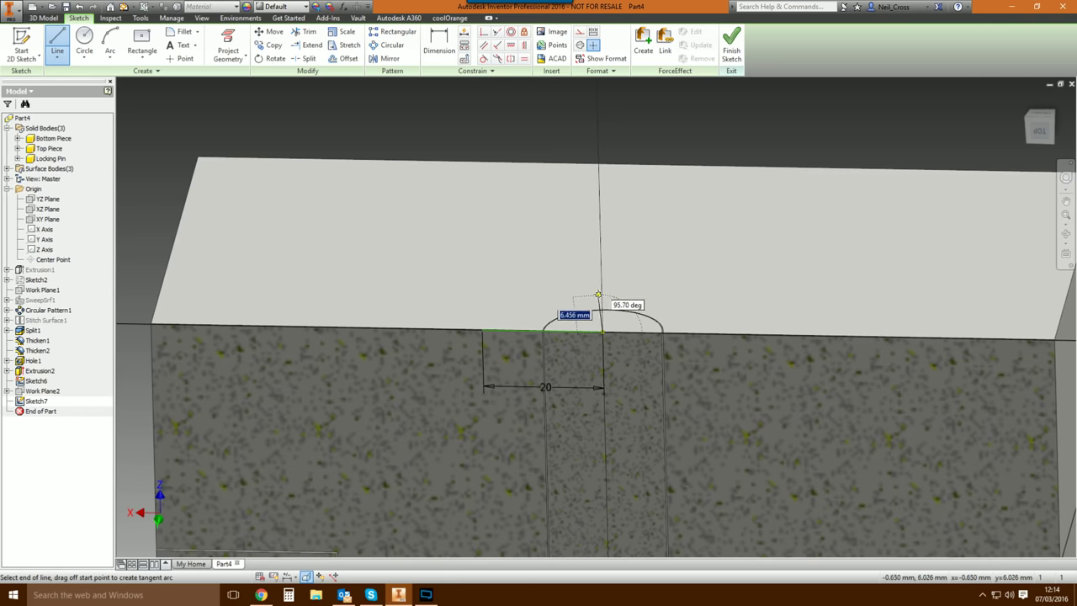
pyautogui.scroll(-5, 610, 299)
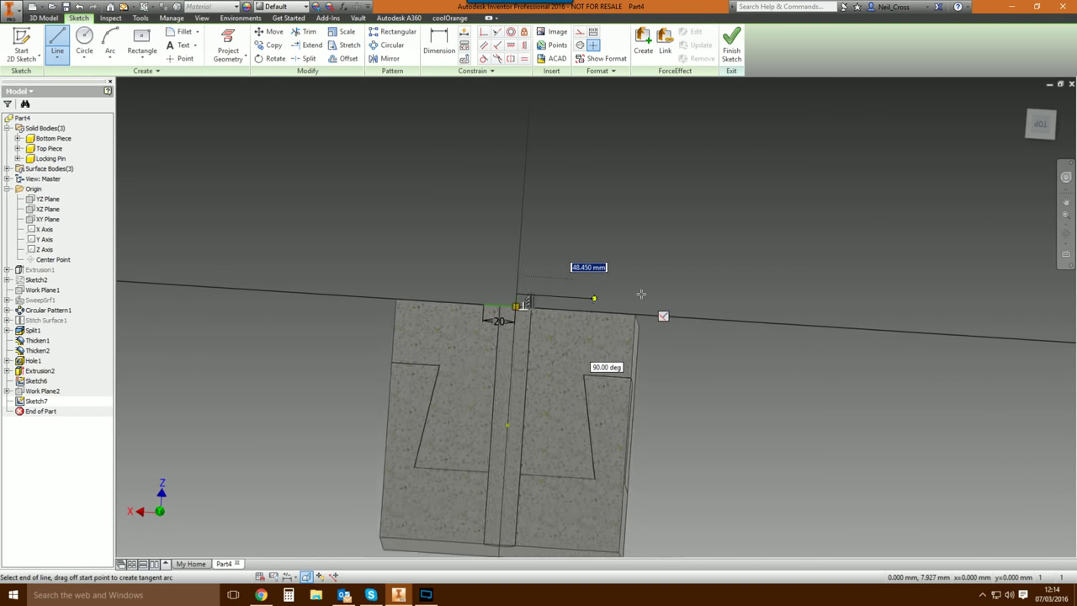
pyautogui.scroll(6, 624, 296)
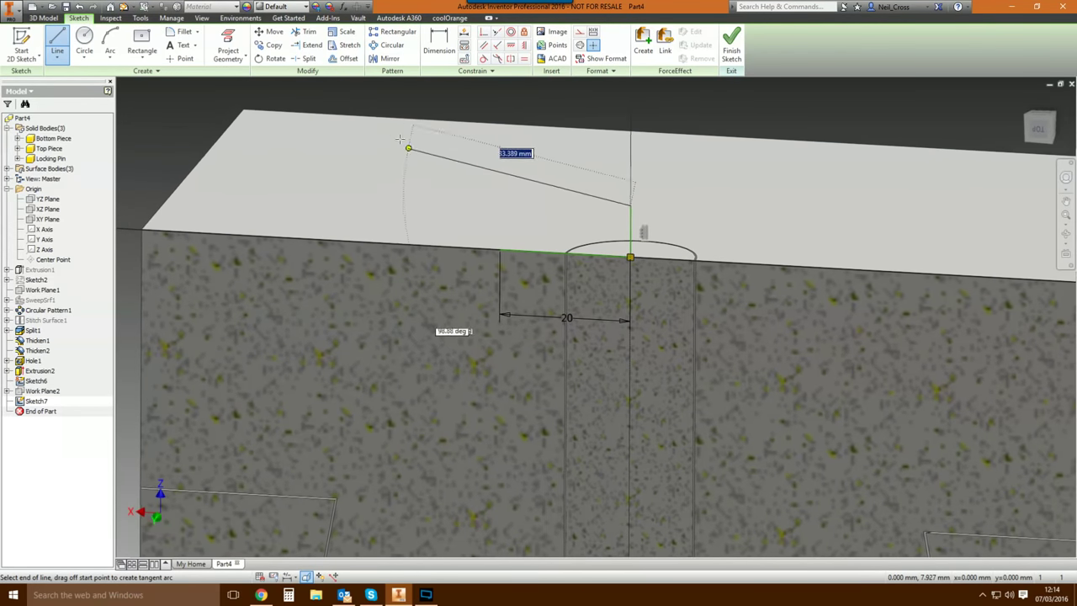
# Draw a three-point arc of about 27 mm radius from the 20 mm line's outer end to the vertical line's upper end.
pyautogui.click(109, 42)
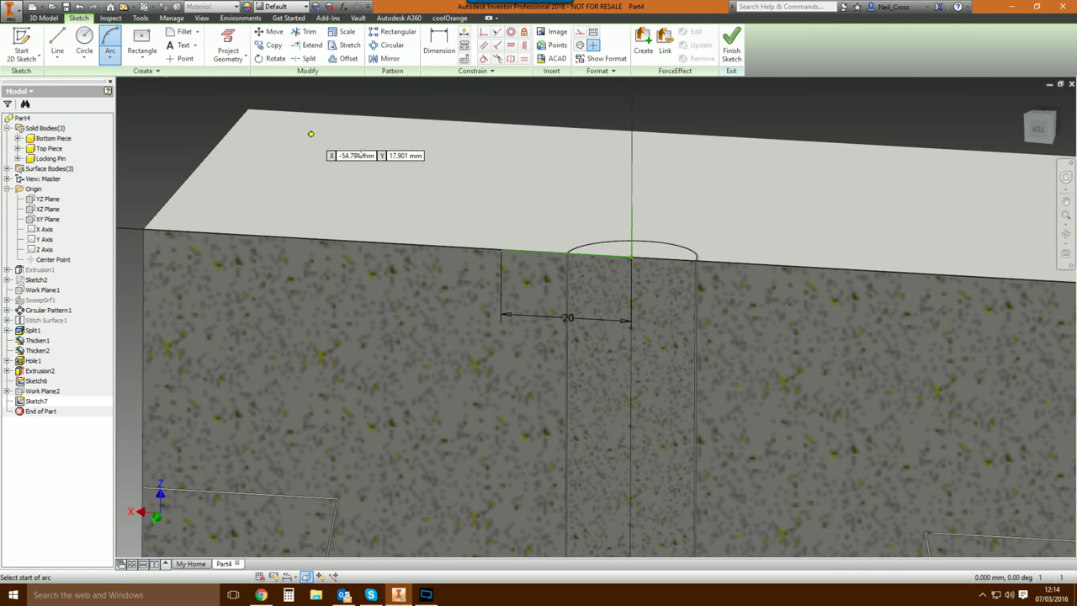
pyautogui.click(502, 249)
pyautogui.click(631, 204)
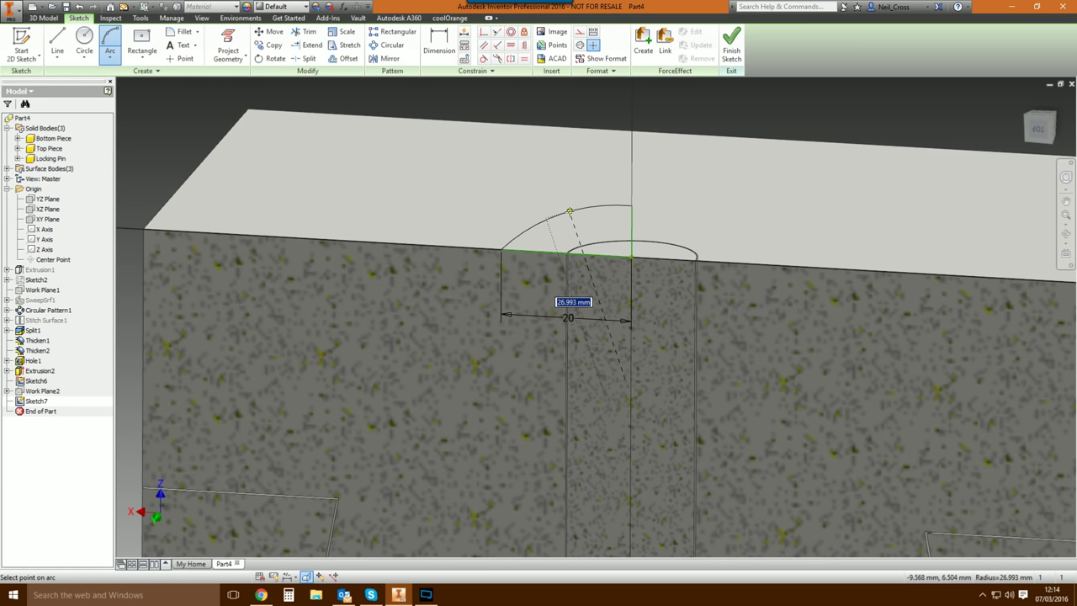
pyautogui.click(573, 210)
pyautogui.keyDown('shift'); pyautogui.moveTo(598, 242); pyautogui.dragTo(563, 229, button='middle'); pyautogui.keyUp('shift')
pyautogui.scroll(-3, 564, 229)
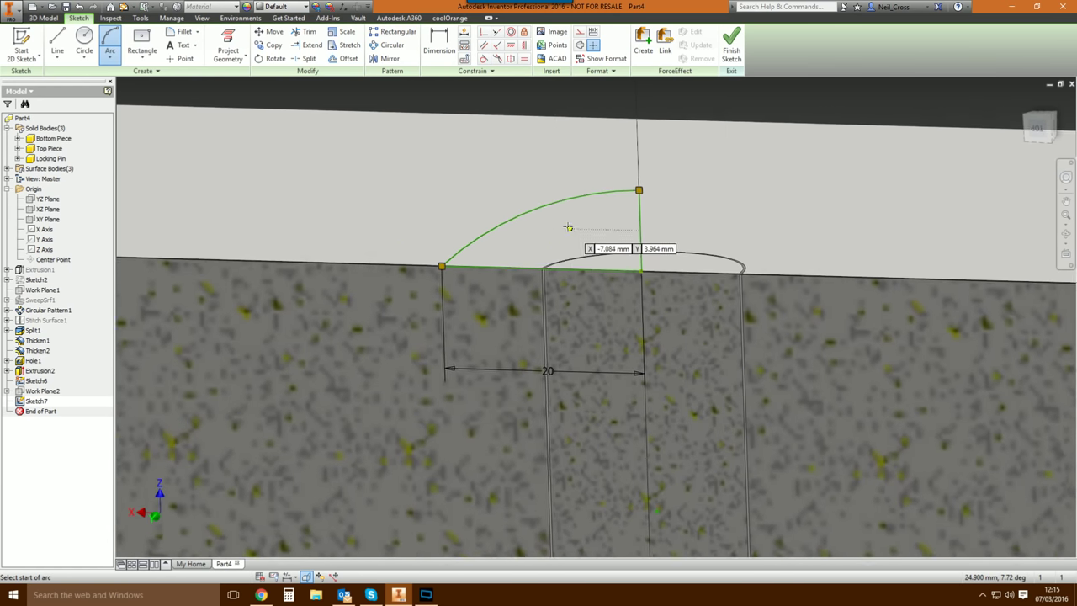
pyautogui.press('Escape')
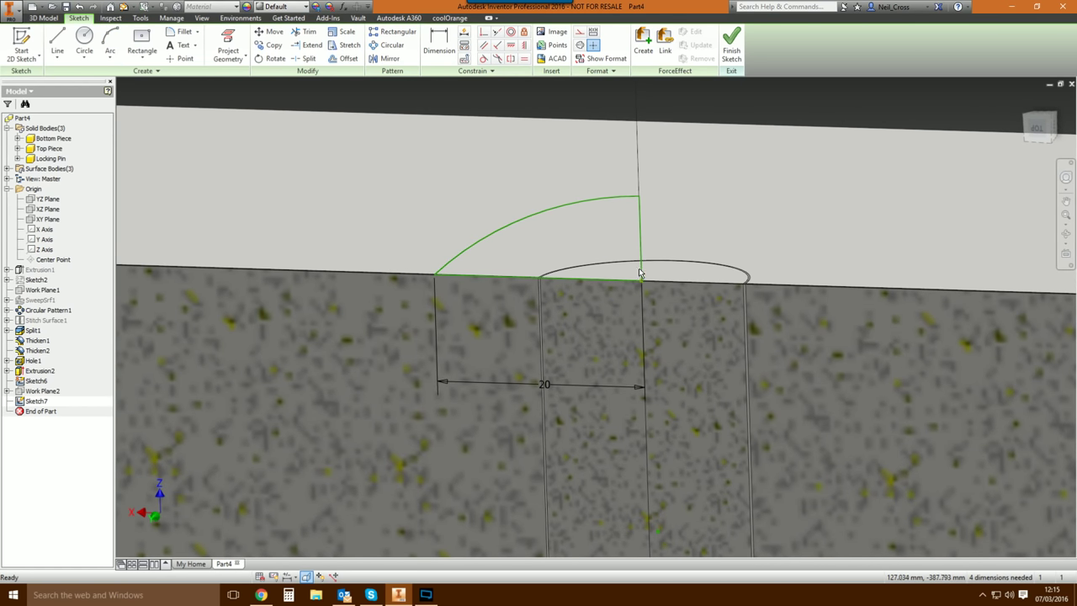
# Draw a horizontal construction line about 8 mm long from the arc's upper end, away from the arc.
pyautogui.scroll(1, 666, 221)
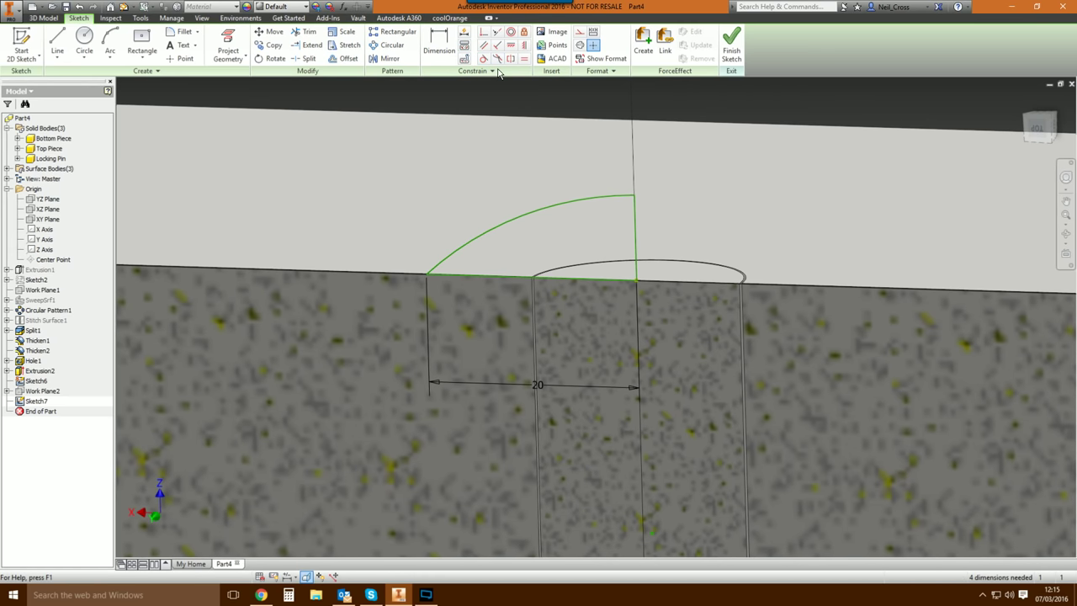
pyautogui.click(57, 41)
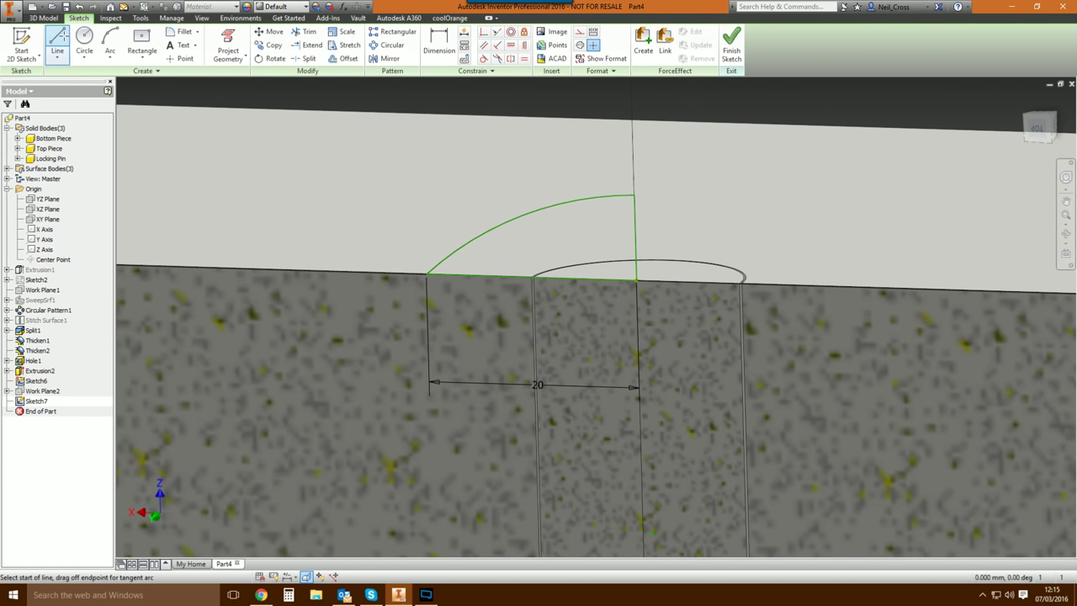
pyautogui.click(579, 34)
pyautogui.click(635, 196)
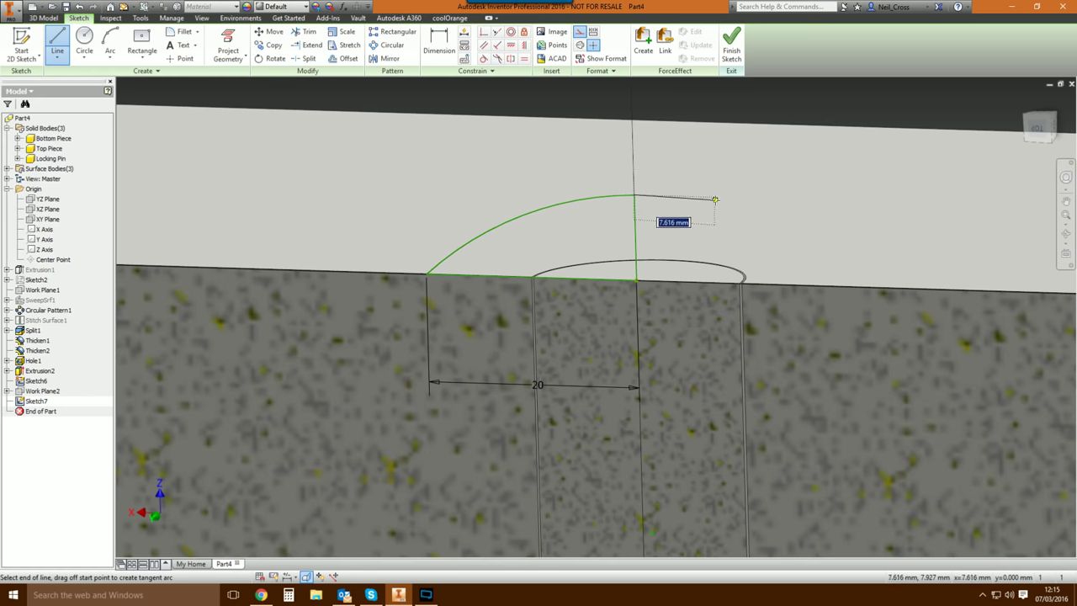
pyautogui.press('Escape')
pyautogui.press('Escape')
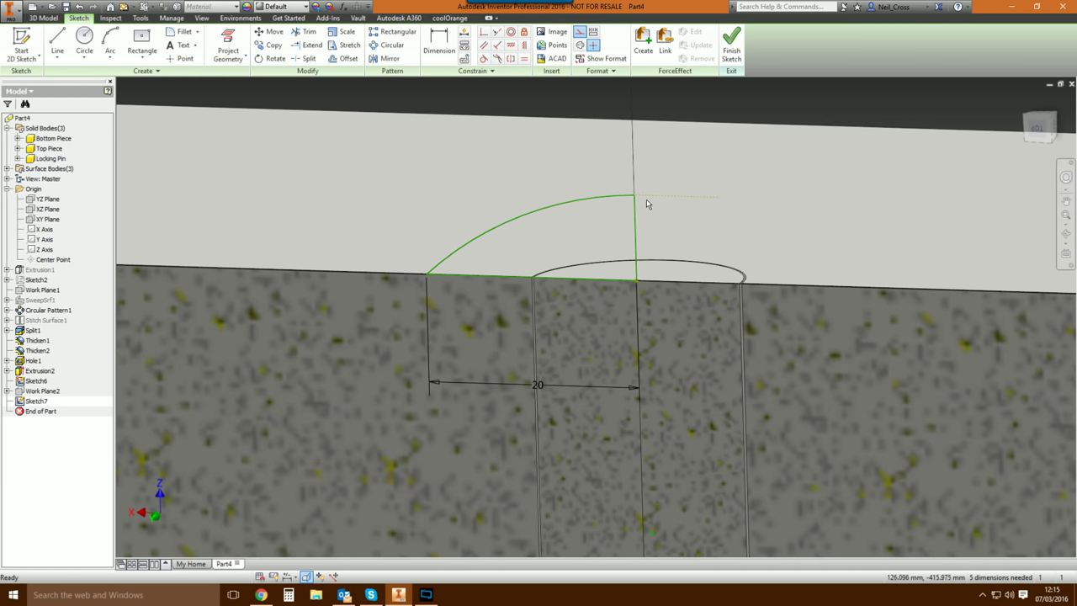
# Apply a tangent constraint between the arc and the horizontal construction line.
pyautogui.click(615, 201)
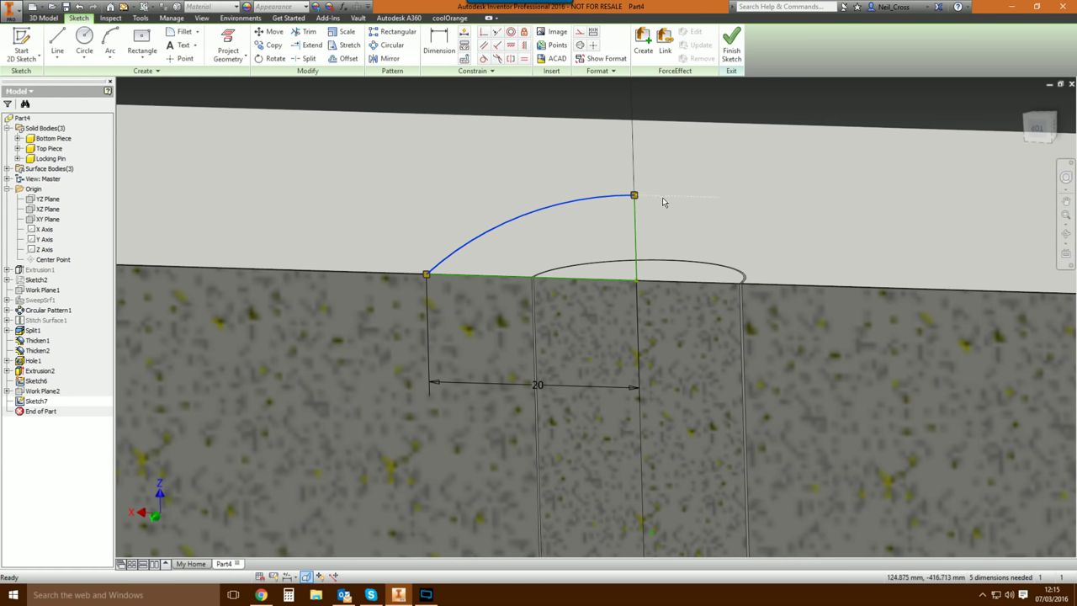
pyautogui.click(483, 58)
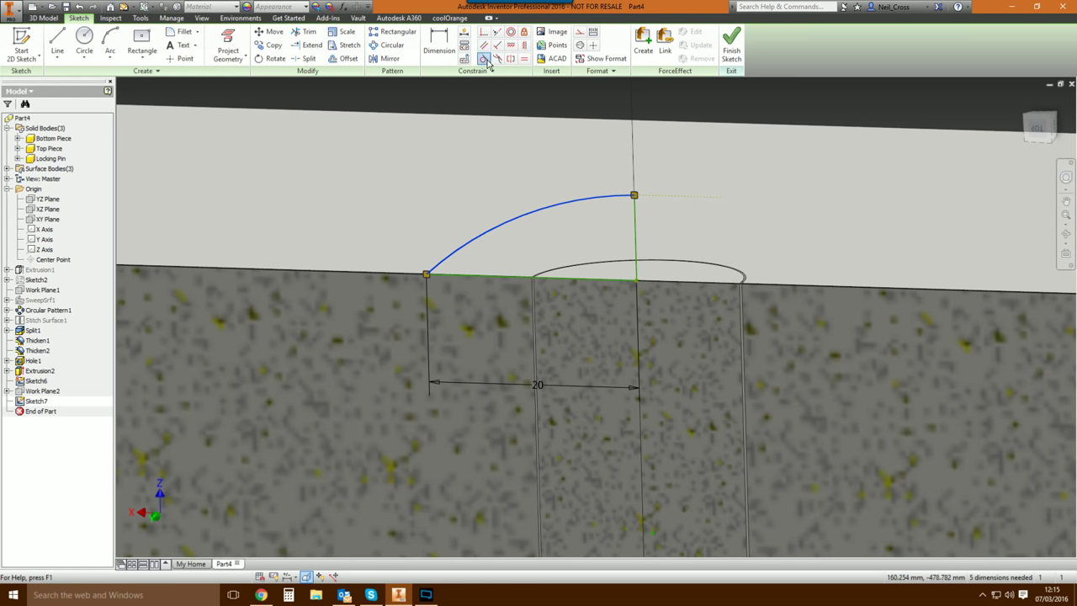
pyautogui.click(619, 200)
pyautogui.click(635, 233)
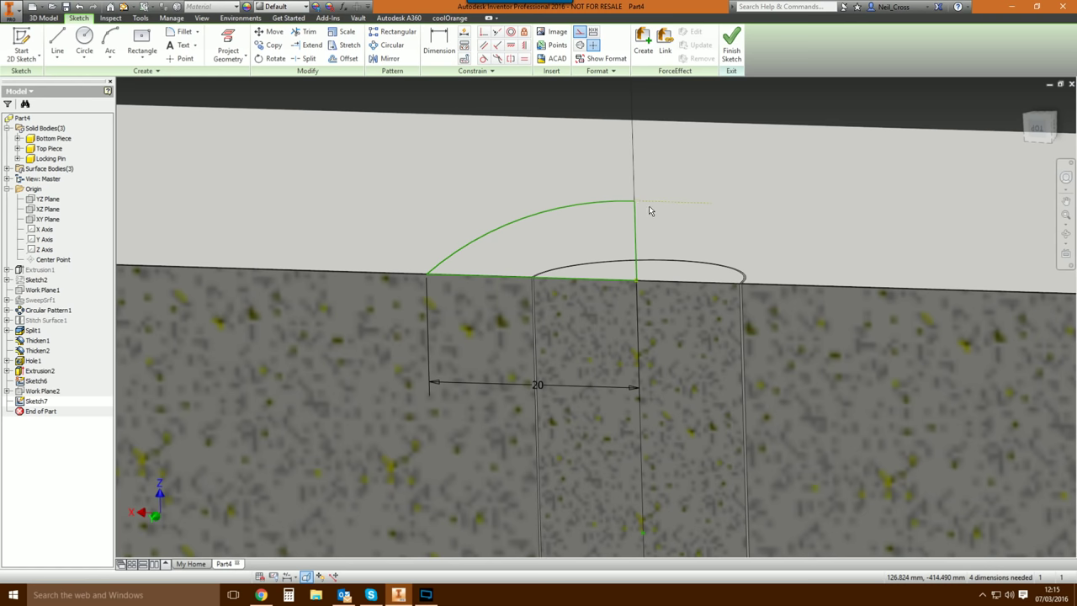
# Dimension the vertical line's height to 8 mm.
pyautogui.press('d')
pyautogui.click(635, 227)
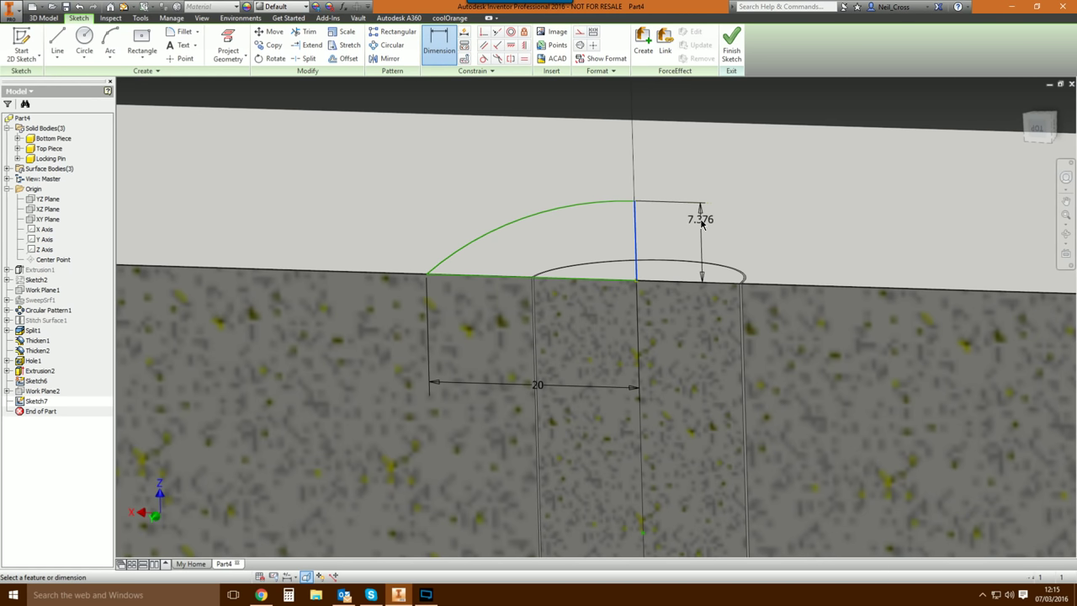
pyautogui.click(706, 223)
pyautogui.write('8')
pyautogui.press('Return')
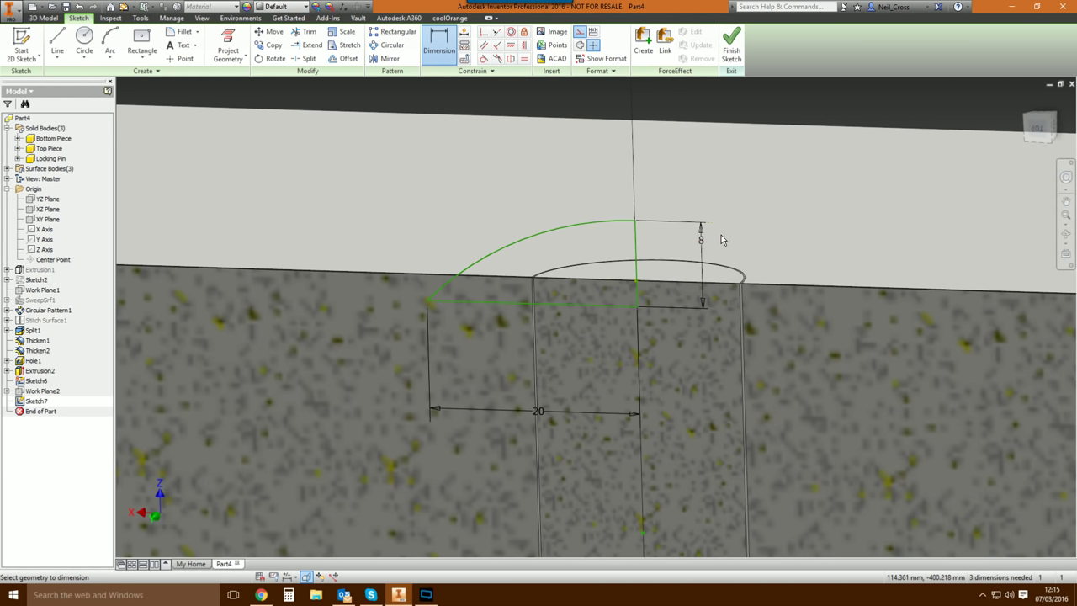
pyautogui.press('Escape')
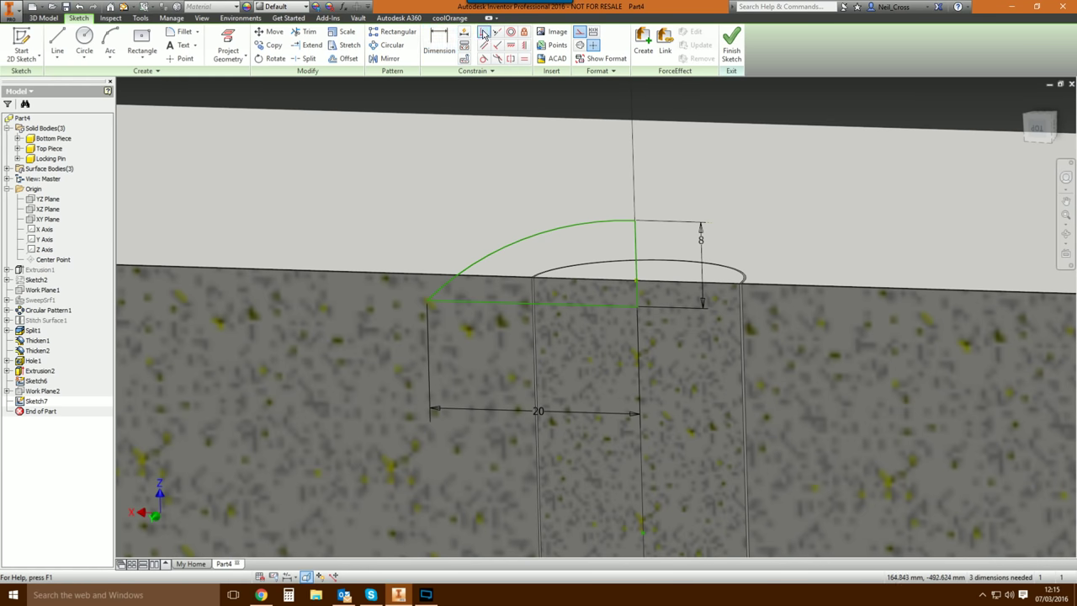
# Try to make the profile's vertical line coincident with the point at the block's top face.
pyautogui.click(639, 301)
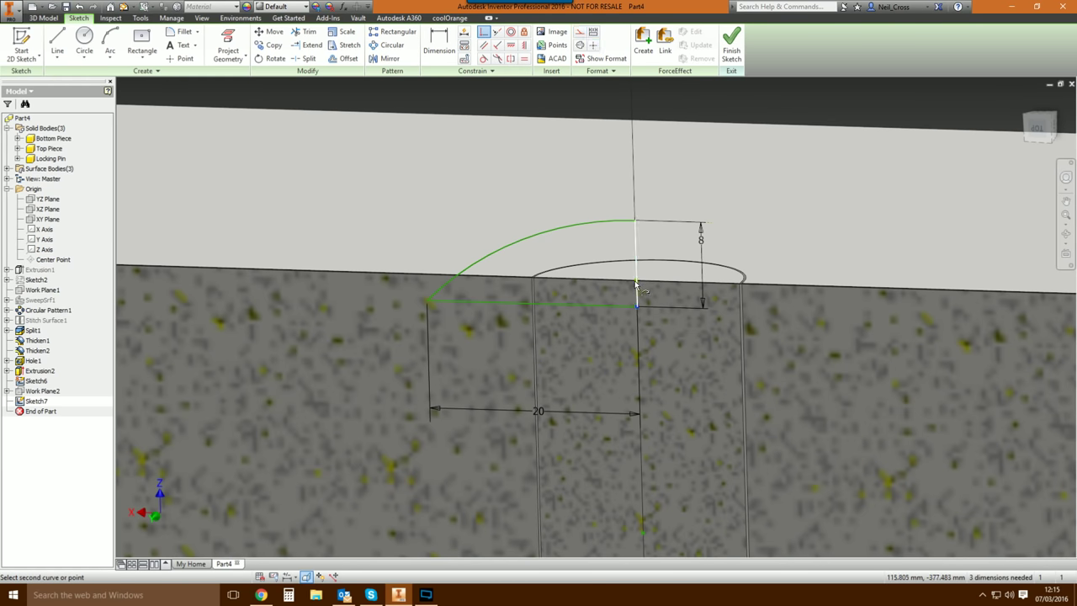
pyautogui.scroll(-4, 635, 284)
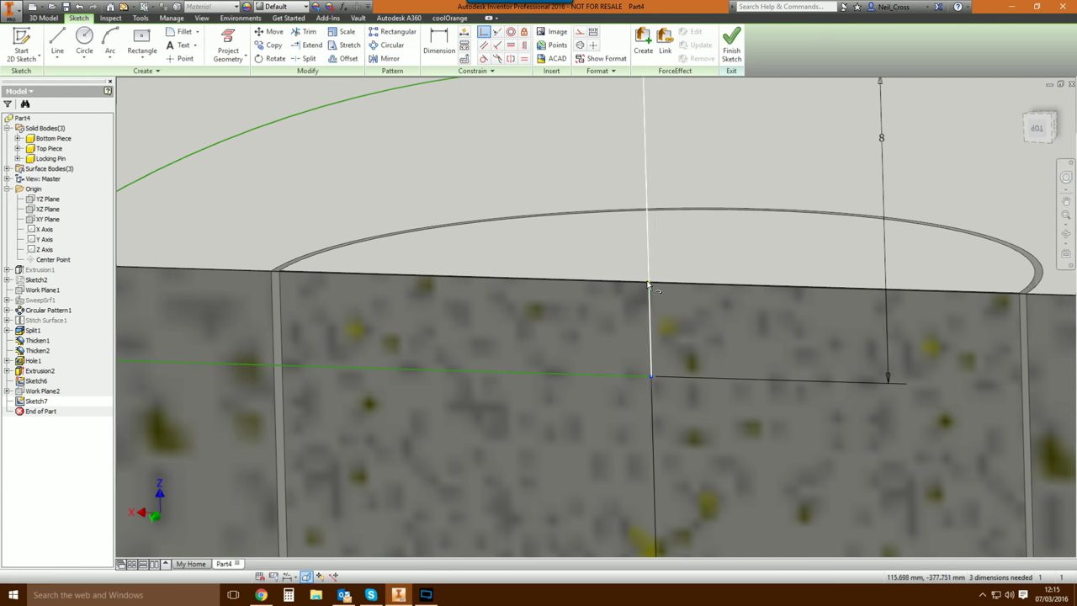
pyautogui.click(650, 283)
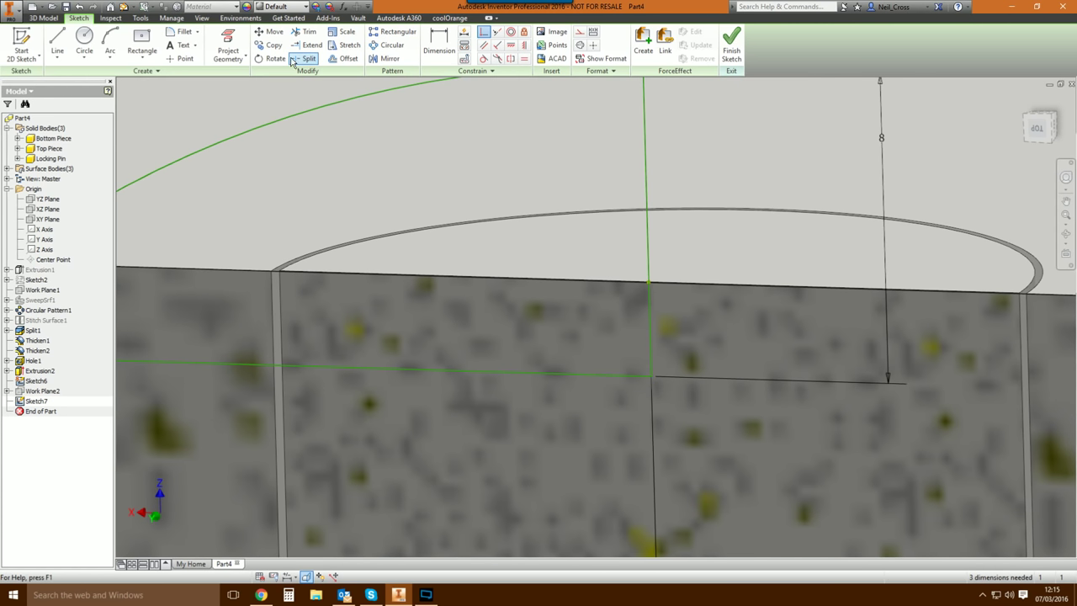
pyautogui.click(228, 46)
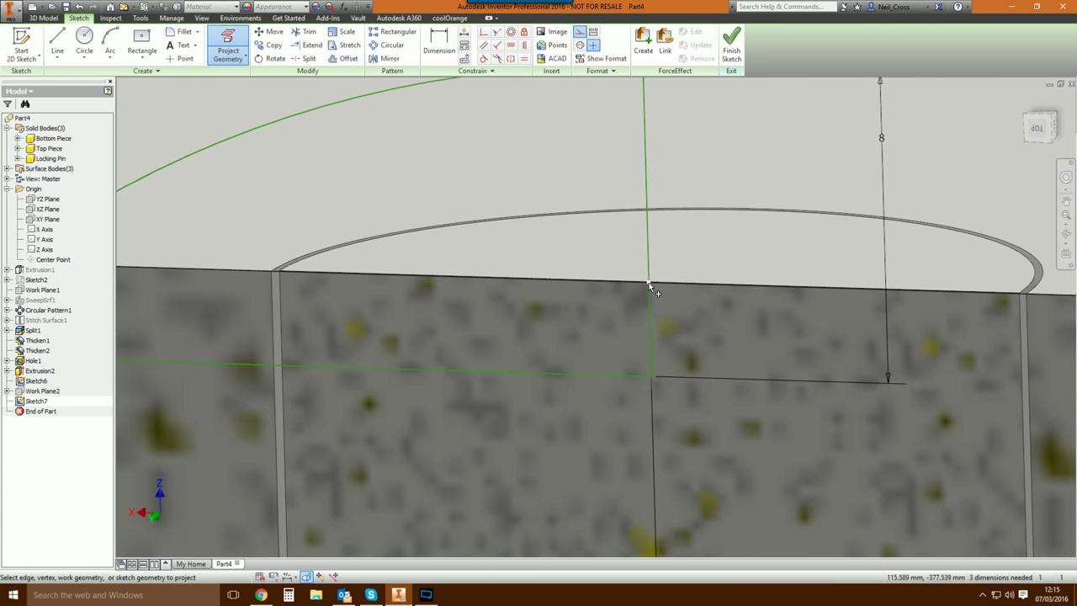
pyautogui.press('Escape')
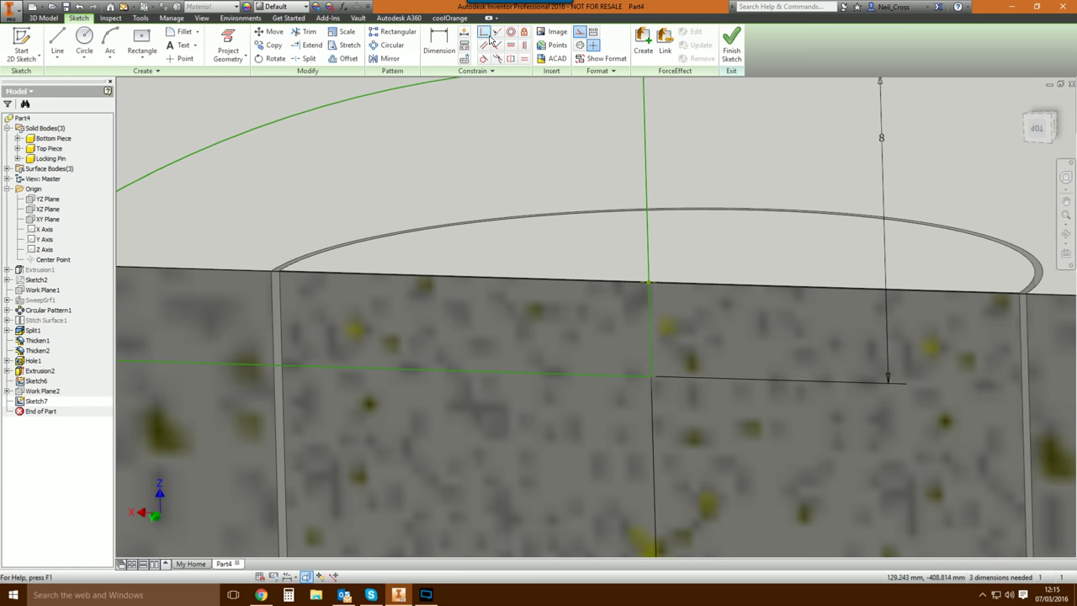
# Make the profile's lower inner corner coincident with the hole's centre point on the block's top face and finish the sketch.
pyautogui.click(523, 58)
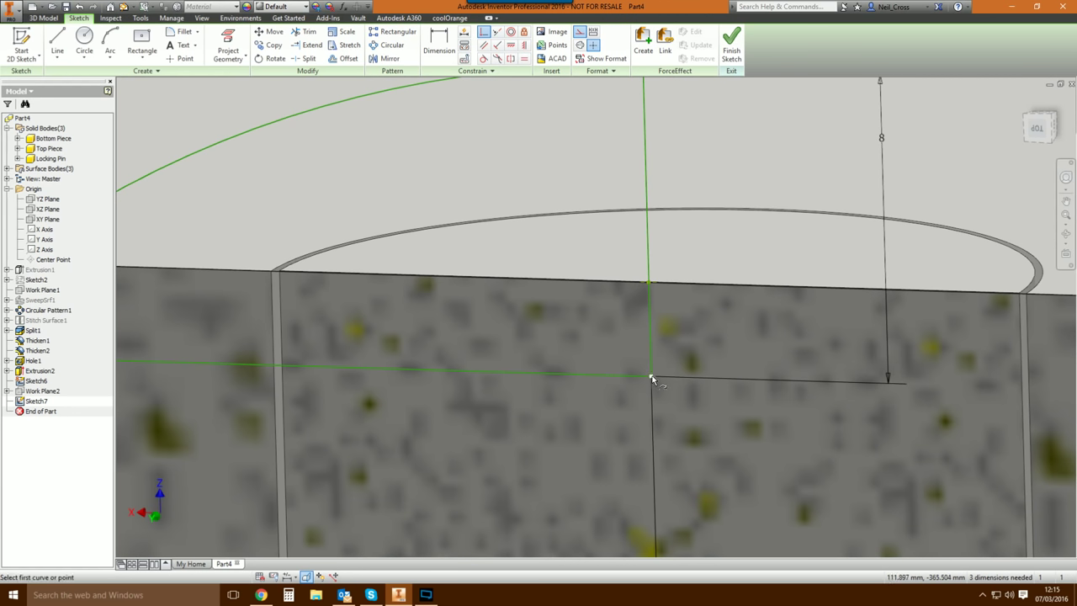
pyautogui.click(652, 378)
pyautogui.click(652, 286)
pyautogui.scroll(-3, 639, 312)
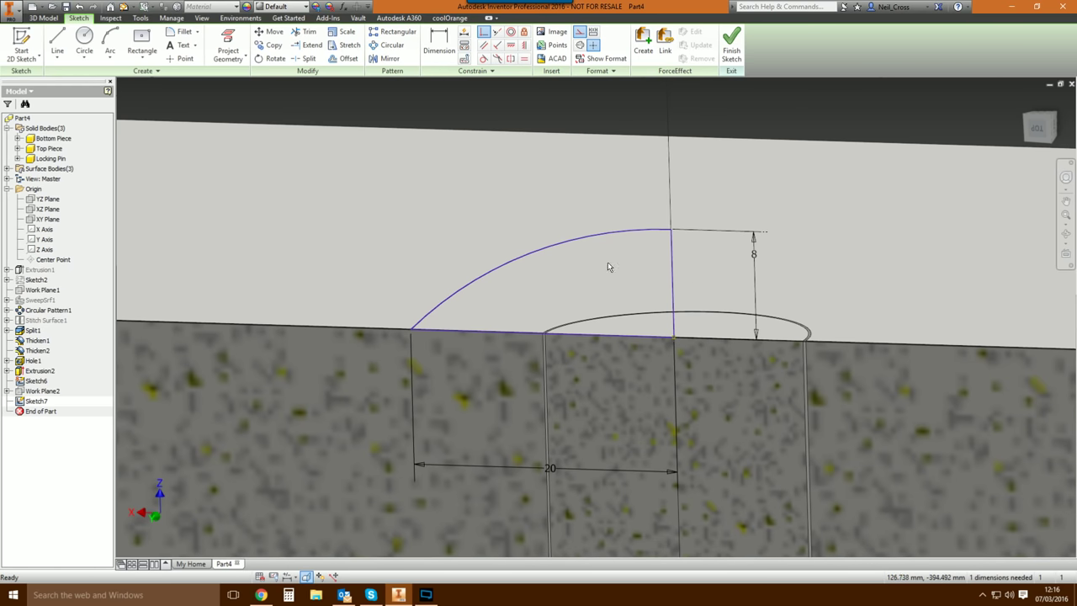
pyautogui.click(731, 42)
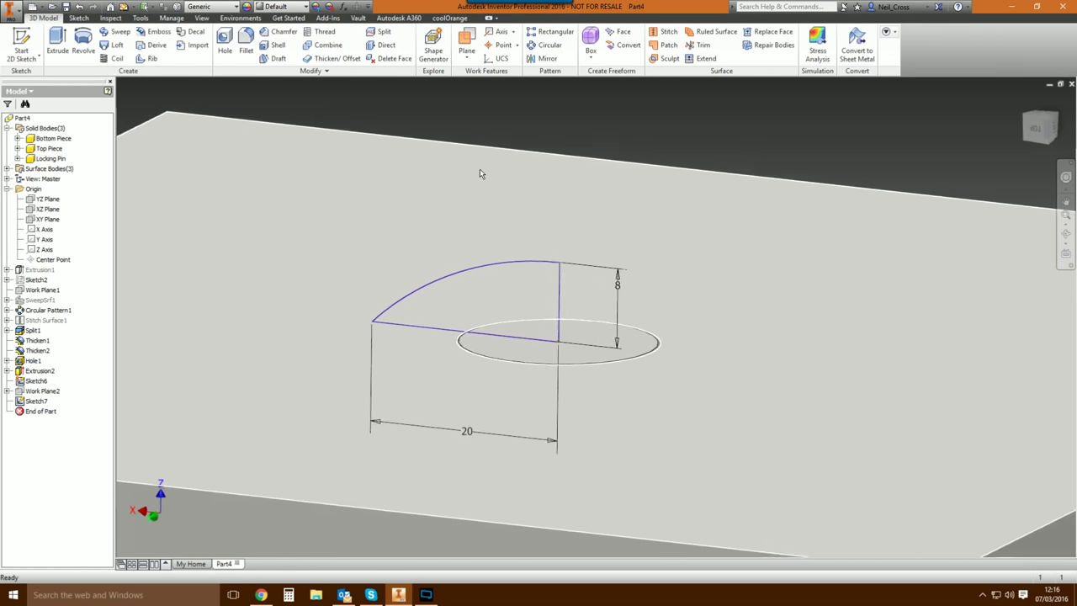
# Revolve the domed profile a full turn about its vertical line, joining it to the Locking Pin body.
pyautogui.press('r')
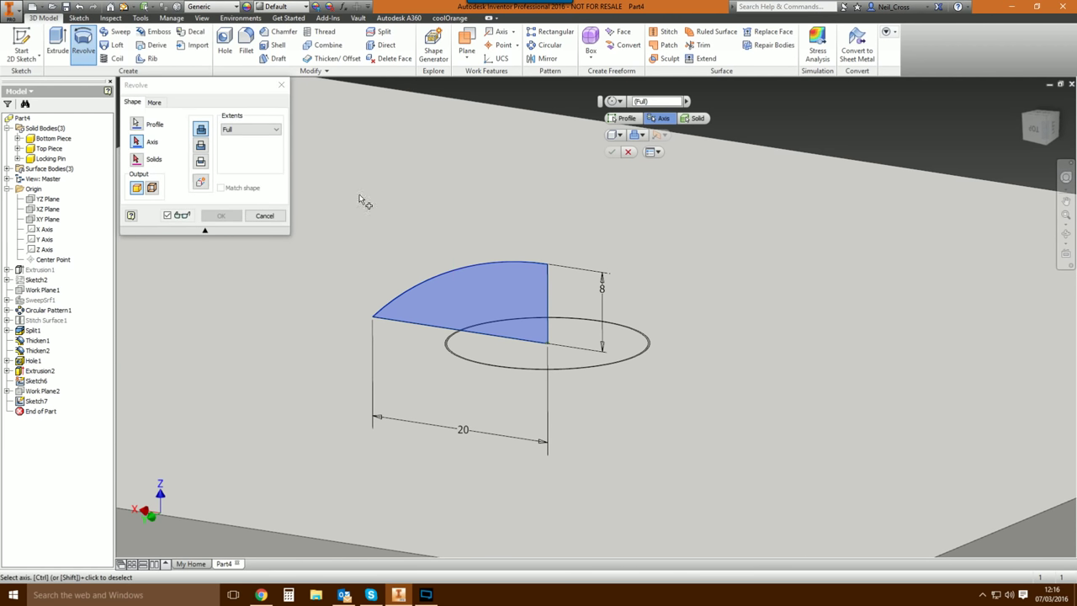
pyautogui.click(549, 305)
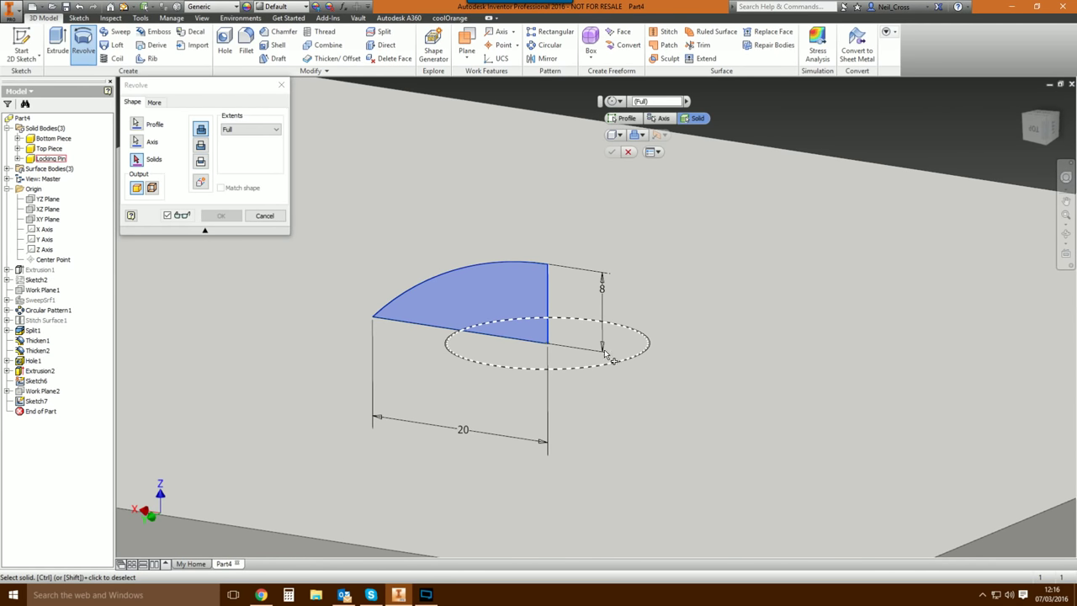
pyautogui.click(584, 348)
pyautogui.click(221, 216)
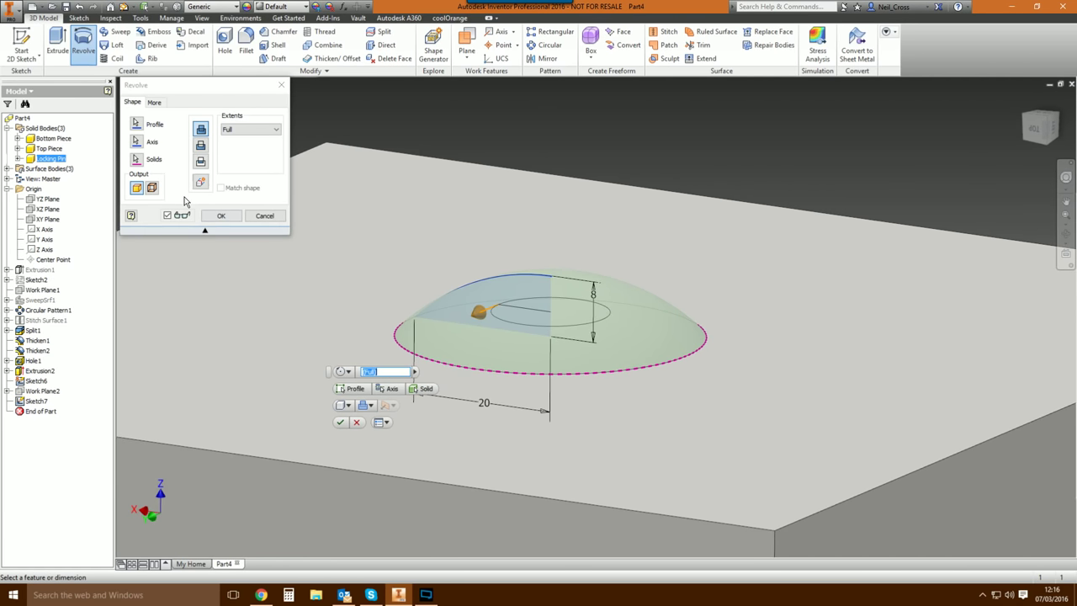
# Reopen the revolved head's sketch and set the dome height to 10 mm.
pyautogui.scroll(-10, 632, 245)
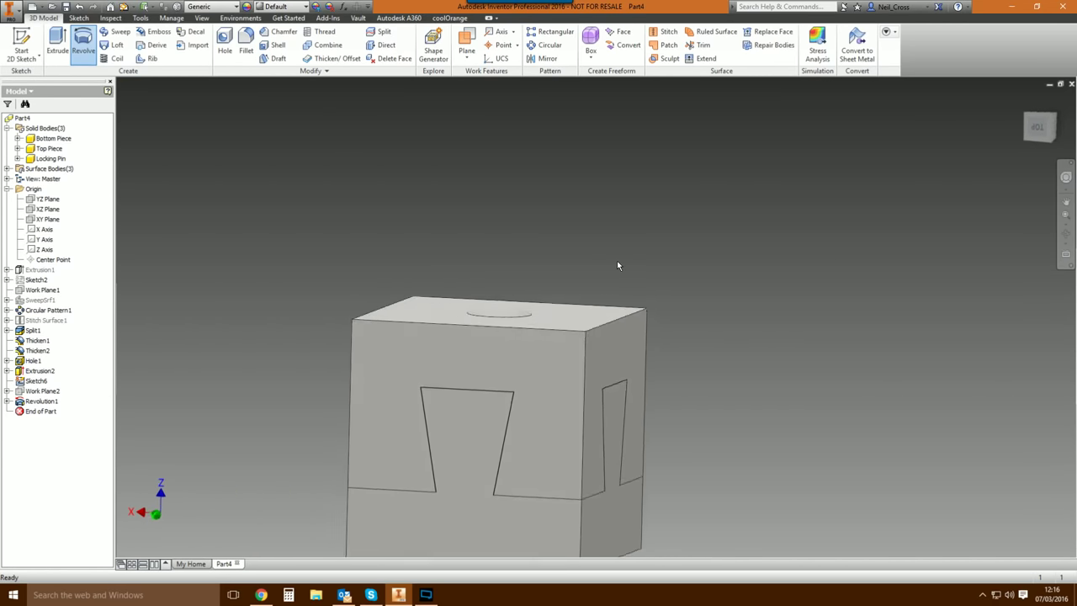
pyautogui.keyDown('shift'); pyautogui.moveTo(616, 258); pyautogui.dragTo(608, 282, button='middle'); pyautogui.keyUp('shift')
pyautogui.scroll(8, 605, 294)
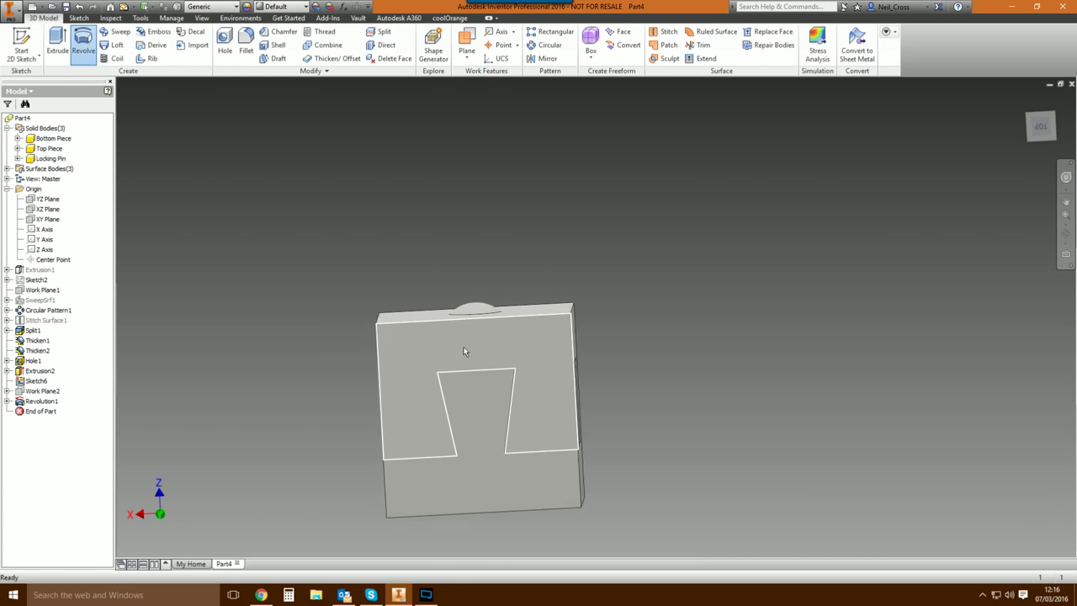
pyautogui.keyDown('shift'); pyautogui.moveTo(490, 326); pyautogui.dragTo(245, 306, button='middle'); pyautogui.keyUp('shift')
pyautogui.scroll(3, 245, 305)
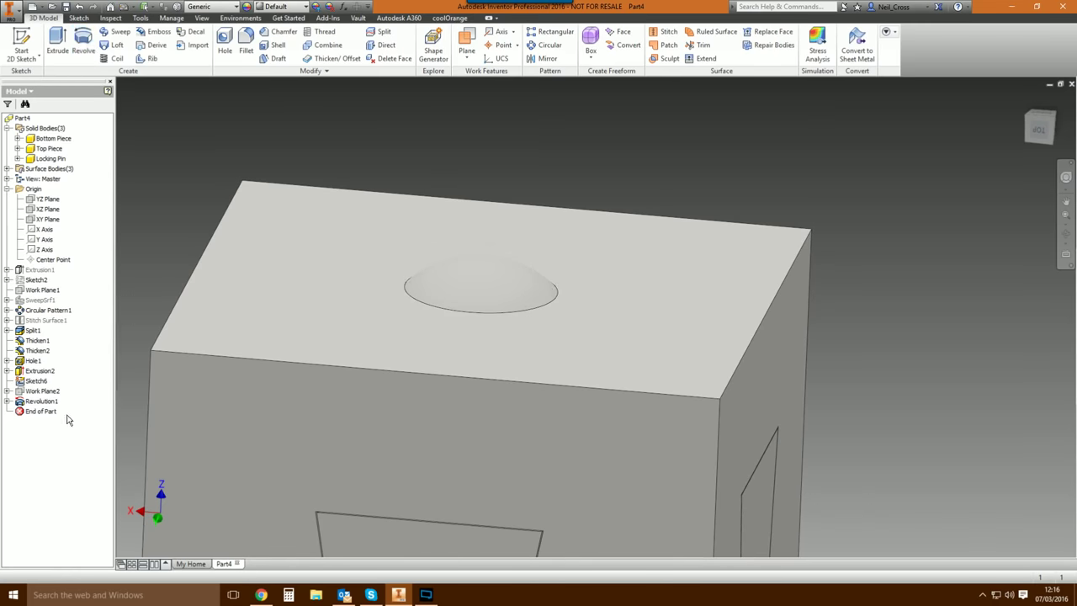
pyautogui.click(7, 401)
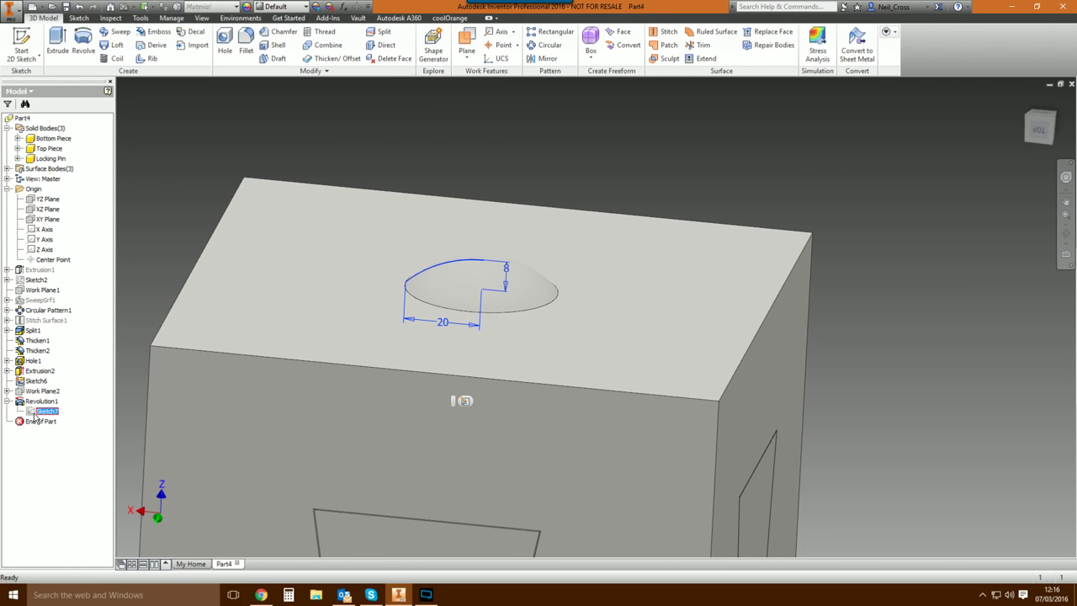
pyautogui.doubleClick(38, 412)
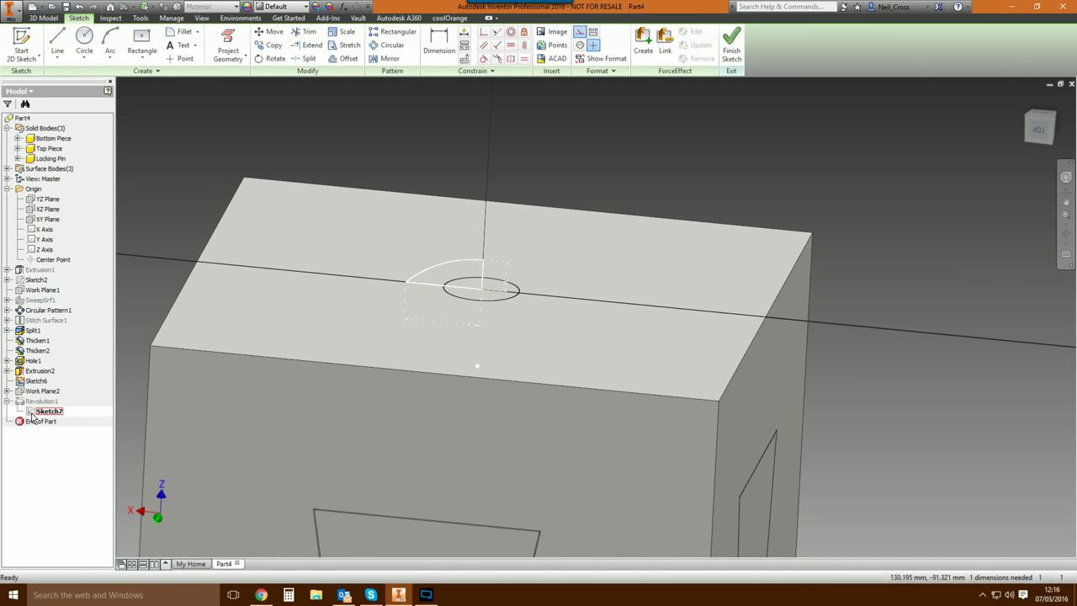
pyautogui.doubleClick(505, 279)
pyautogui.write('10')
pyautogui.press('Return')
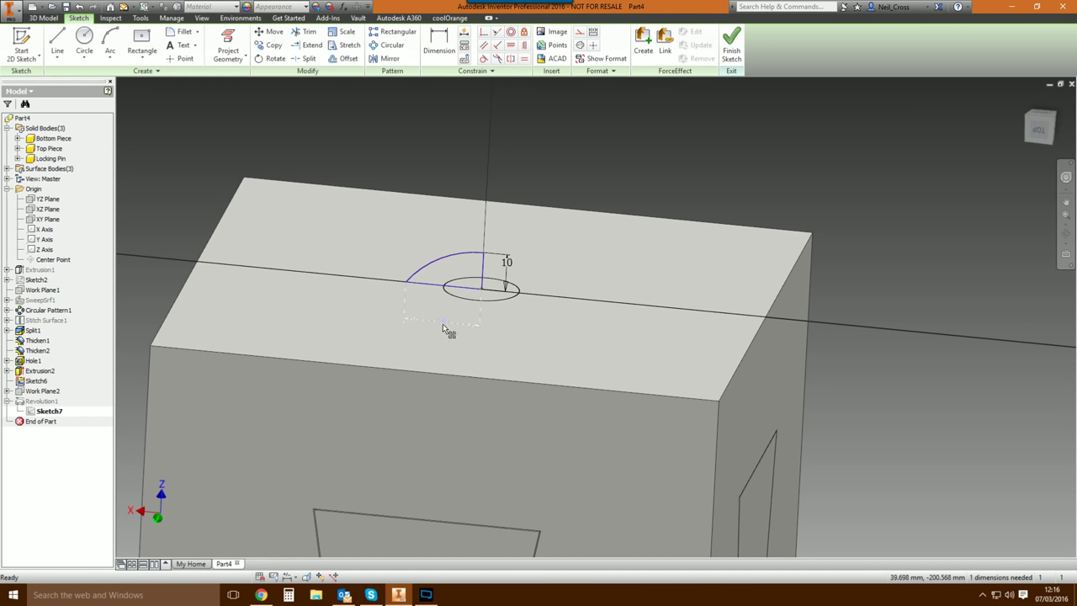
# Set the head profile's base length to 18 mm and finish the sketch.
pyautogui.doubleClick(444, 326)
pyautogui.write('18')
pyautogui.press('Return')
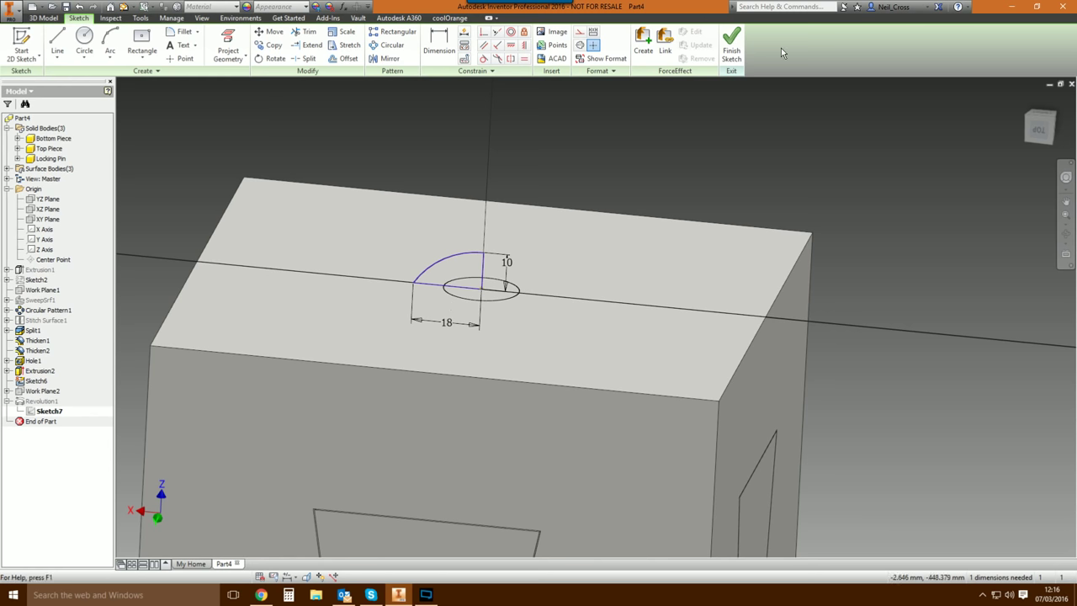
pyautogui.click(732, 46)
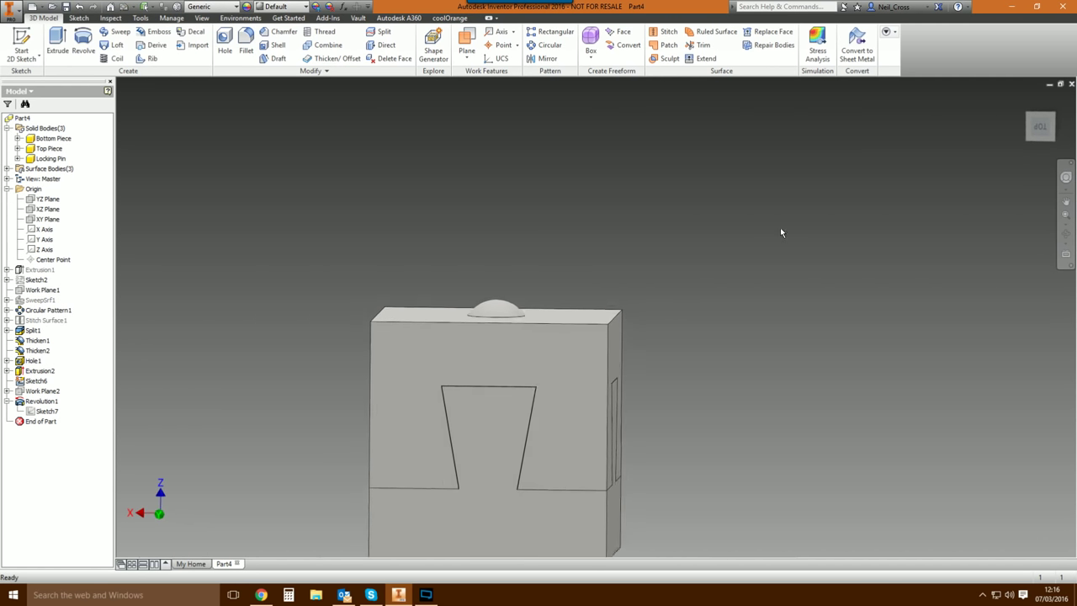
# Hide the Top Piece and Bottom Piece, and compare the Locking Pin with the reference YouTube video in Chrome.
pyautogui.click(45, 150)
pyautogui.keyDown('ctrl'); pyautogui.click(48, 139); pyautogui.keyUp('ctrl')
pyautogui.rightClick(48, 137)
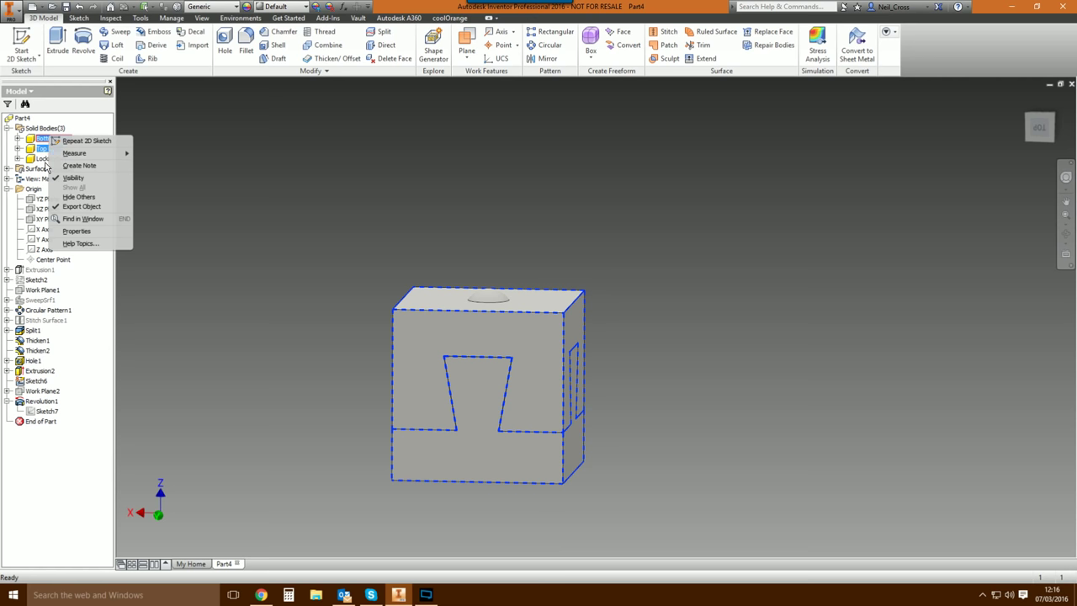
pyautogui.click(73, 178)
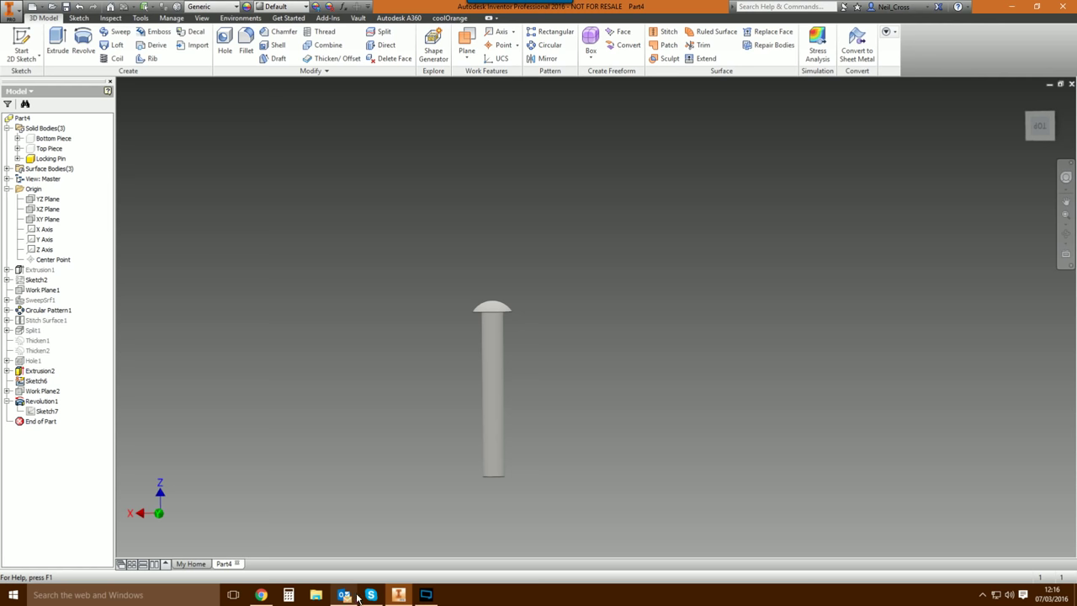
pyautogui.click(262, 595)
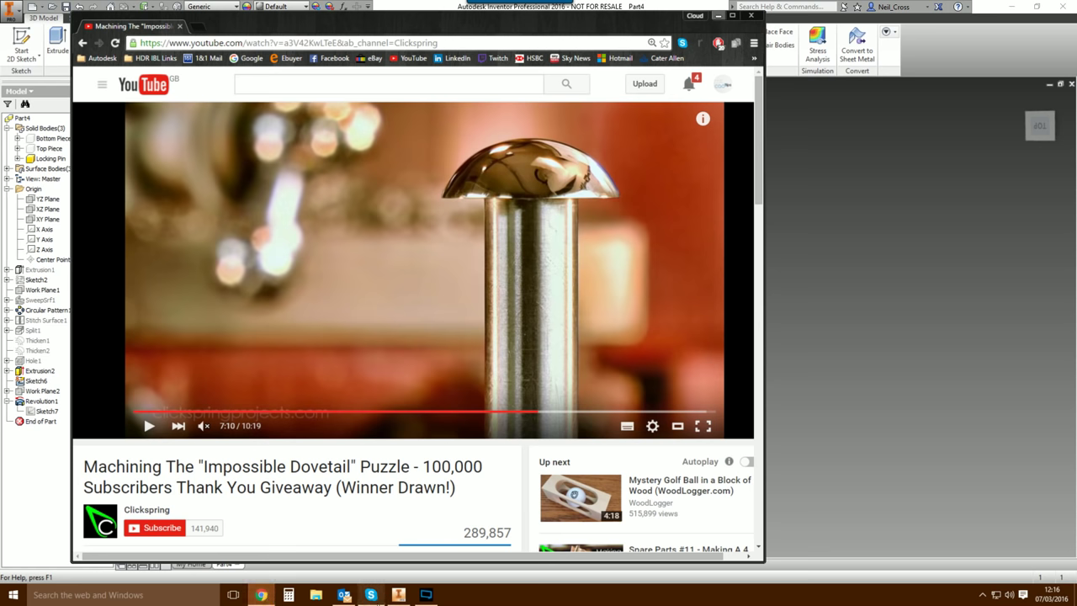
pyautogui.click(407, 598)
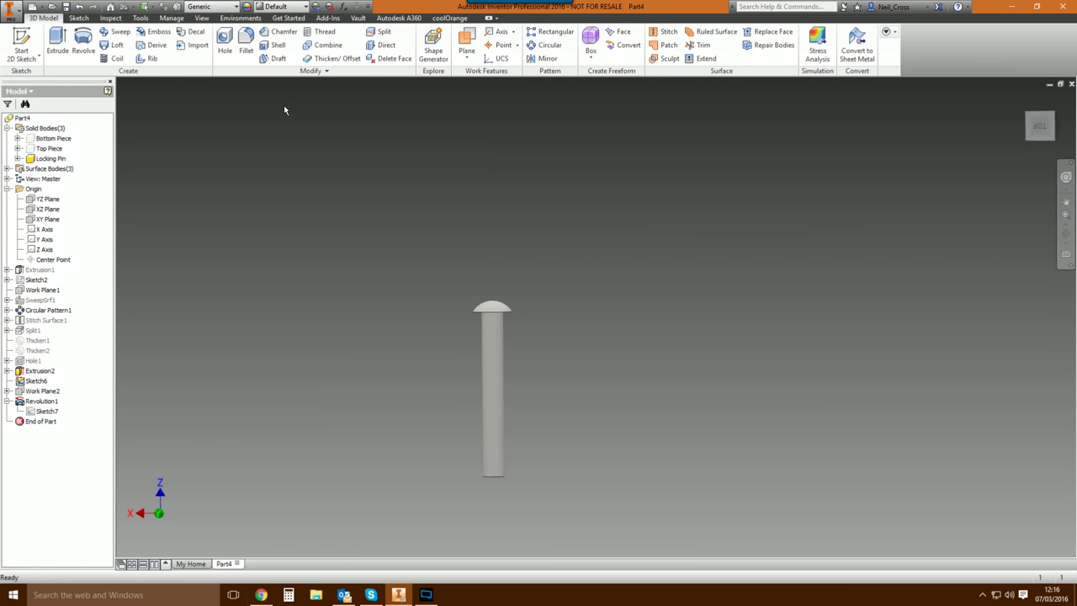
# Make the Top Piece and Bottom Piece visible again and return to the home view.
pyautogui.click(50, 149)
pyautogui.keyDown('ctrl'); pyautogui.click(47, 140); pyautogui.keyUp('ctrl')
pyautogui.rightClick(47, 143)
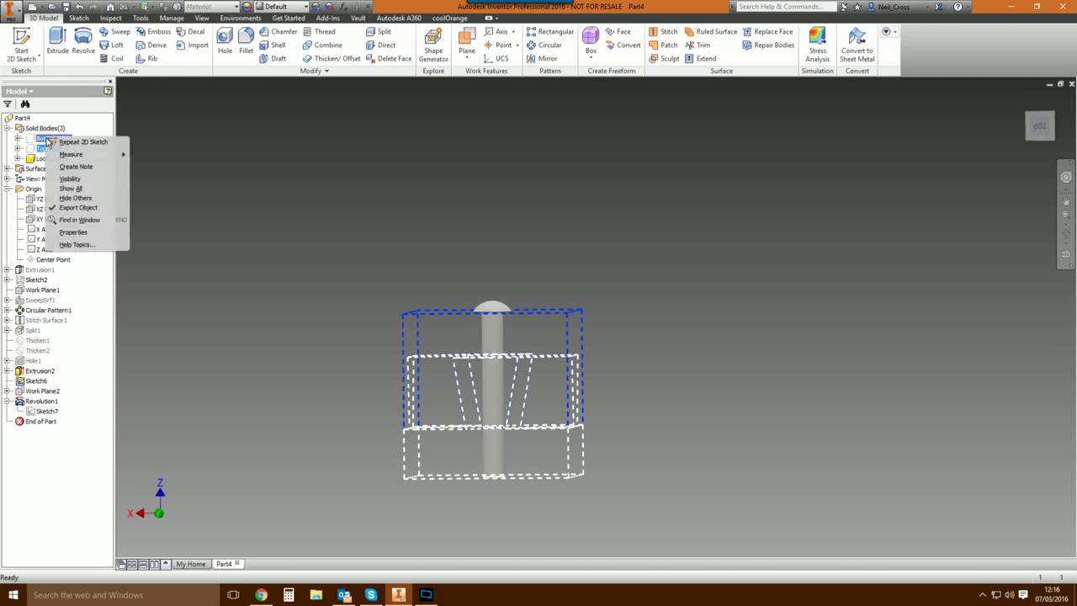
pyautogui.click(74, 185)
pyautogui.press('F6')
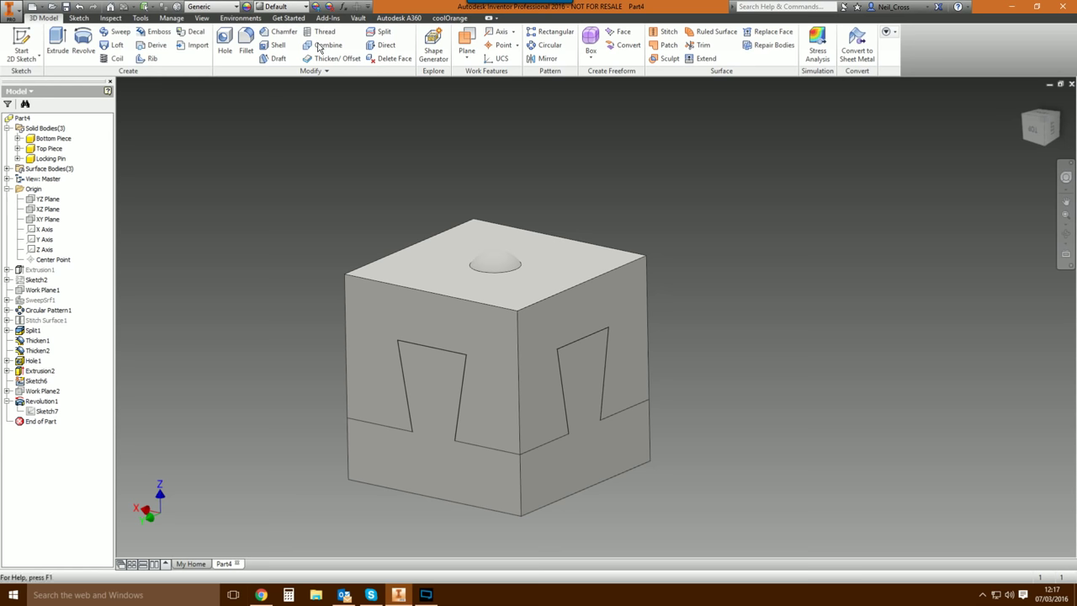
# Start a 2 mm chamfer and select all outer edges around one dovetail side face, covering both Top and Bottom Pieces.
pyautogui.click(279, 32)
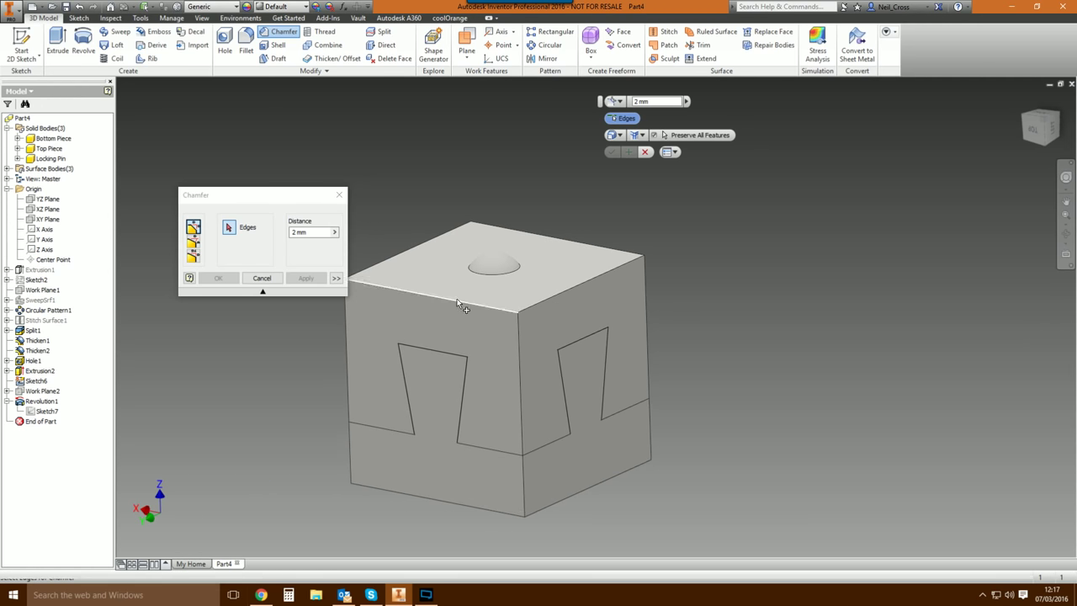
pyautogui.click(429, 278)
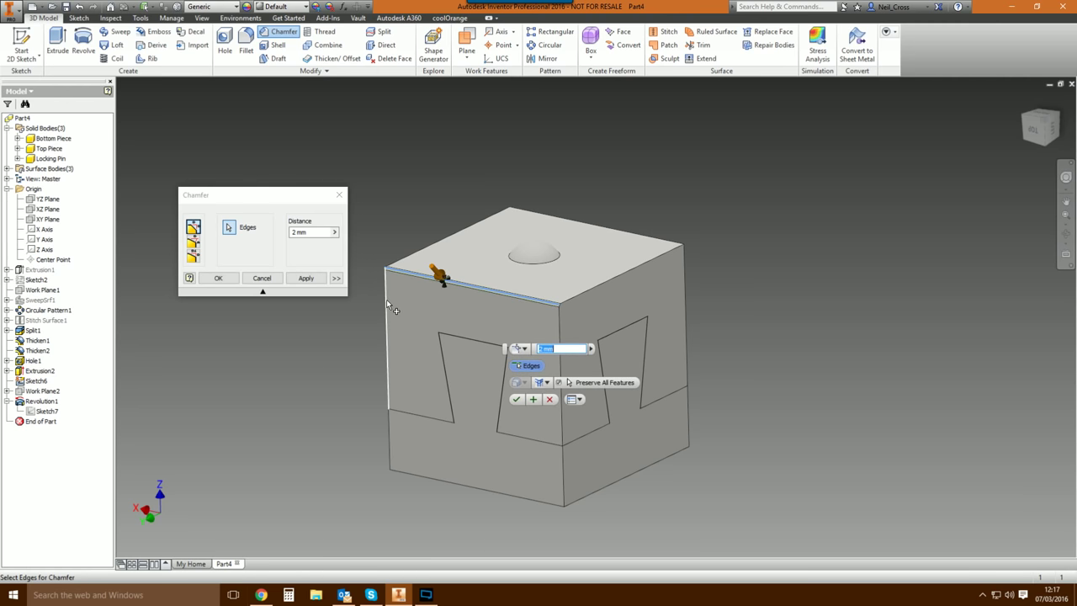
pyautogui.click(388, 308)
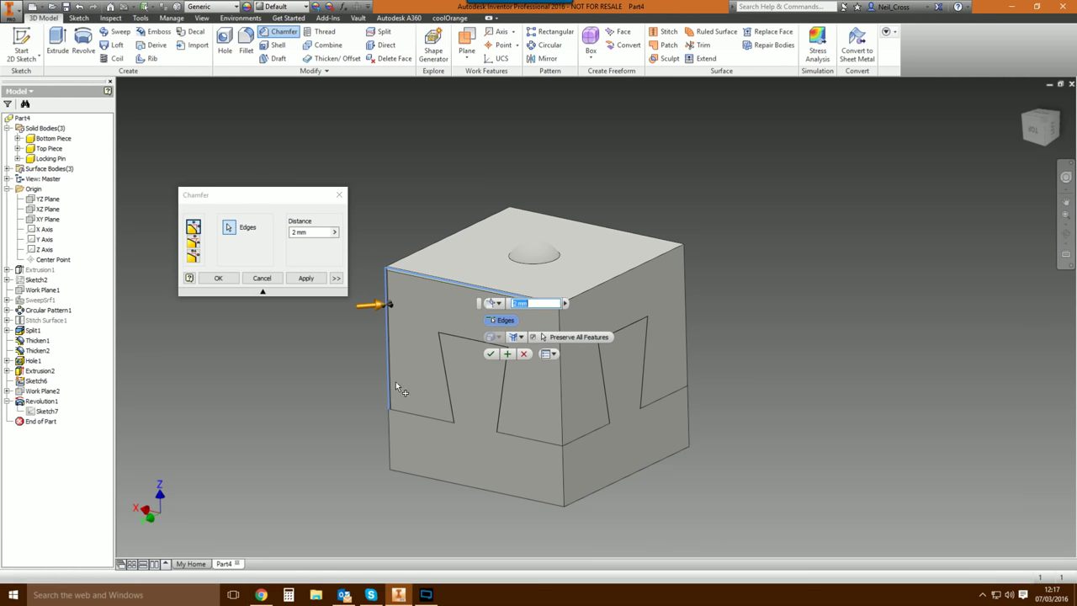
pyautogui.click(393, 452)
pyautogui.click(430, 476)
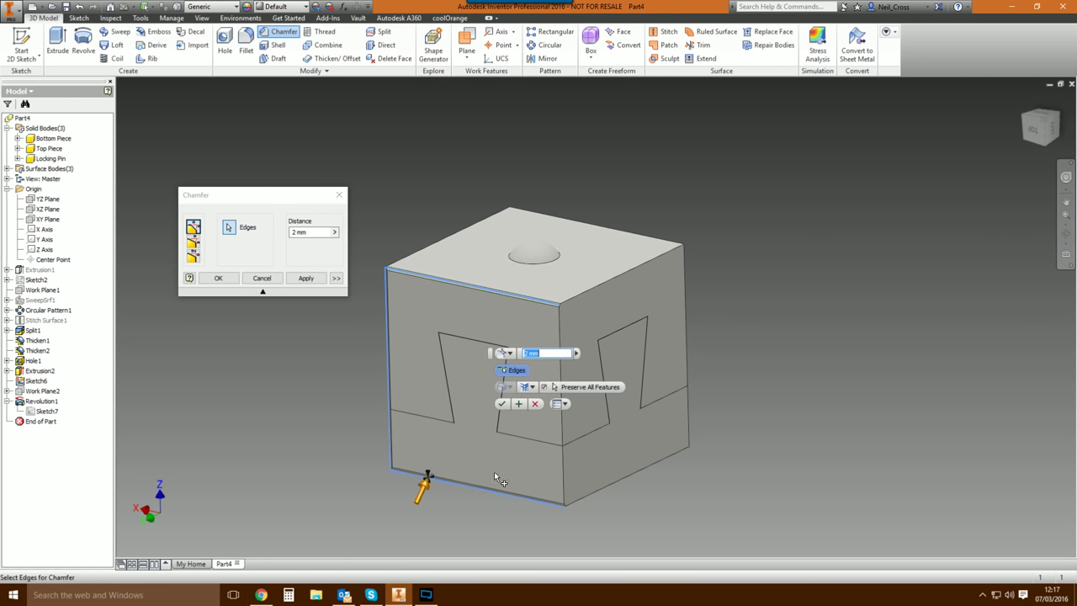
pyautogui.click(564, 469)
pyautogui.click(562, 333)
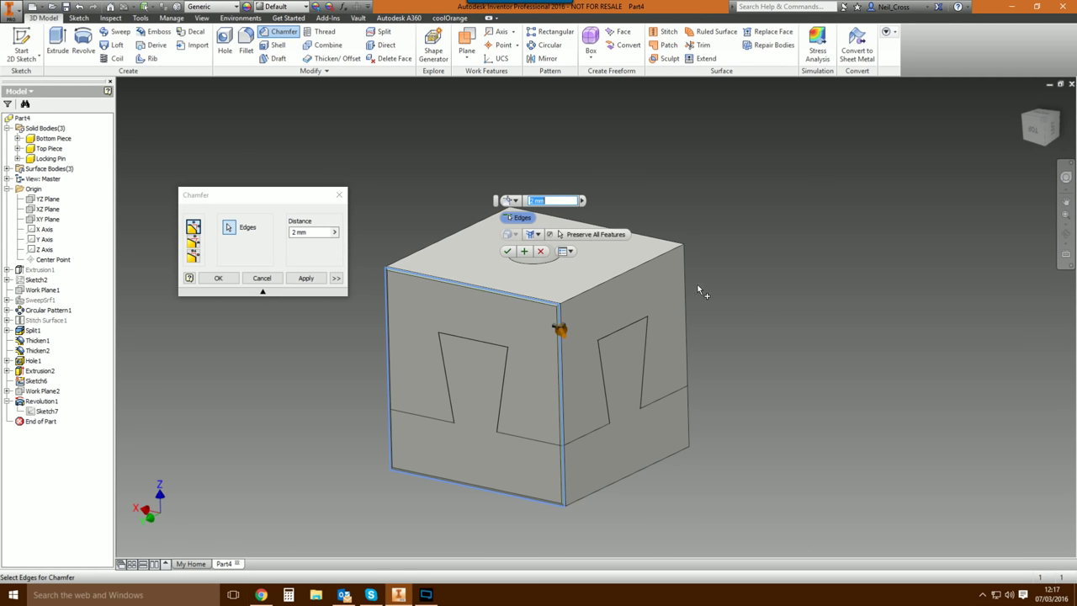
# Add the adjacent side face's far vertical edges plus its top and bottom edges to the 2 mm chamfer.
pyautogui.click(687, 285)
pyautogui.click(690, 425)
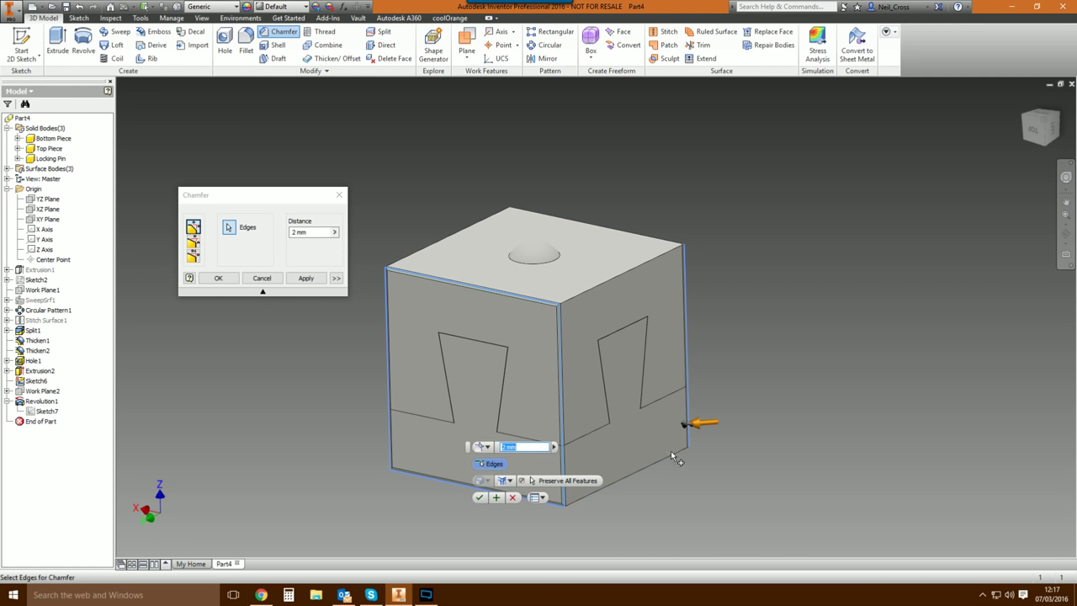
pyautogui.click(672, 452)
pyautogui.click(624, 273)
# Add the top and bottom edges of the third side face to the 2 mm chamfer.
pyautogui.press('F5')
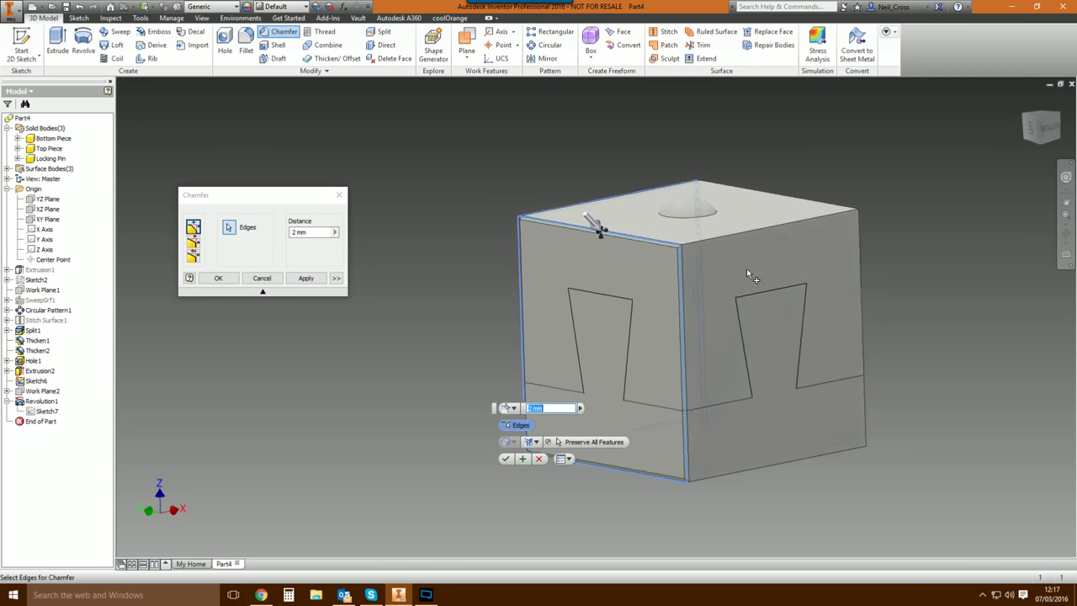
pyautogui.click(738, 226)
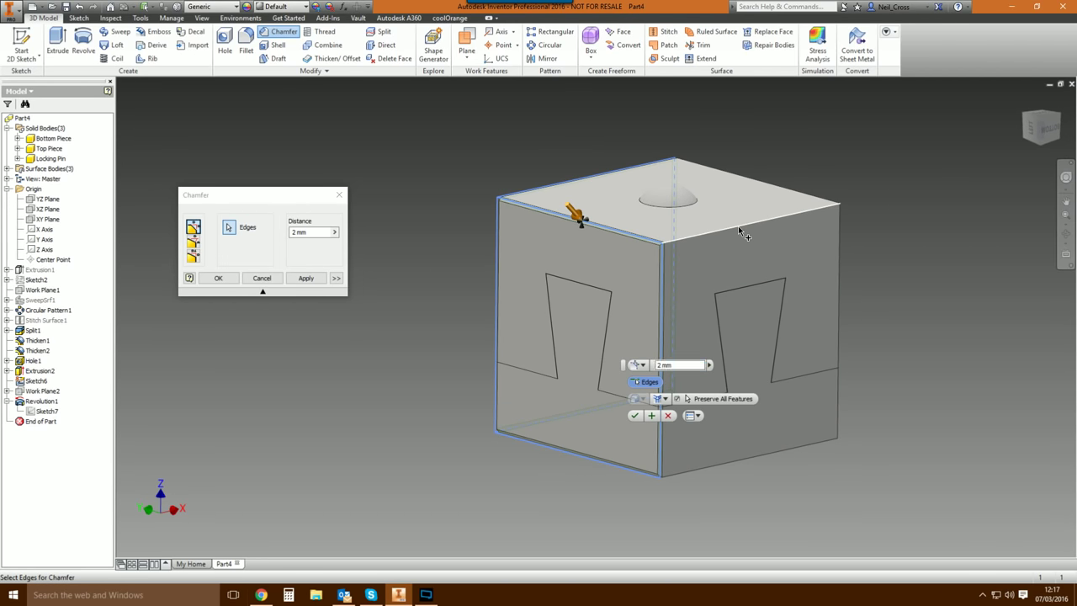
pyautogui.click(729, 459)
# Add the last vertical edge on both pieces plus the fourth side face's top and bottom edges to the chamfer.
pyautogui.press('F5')
pyautogui.click(604, 296)
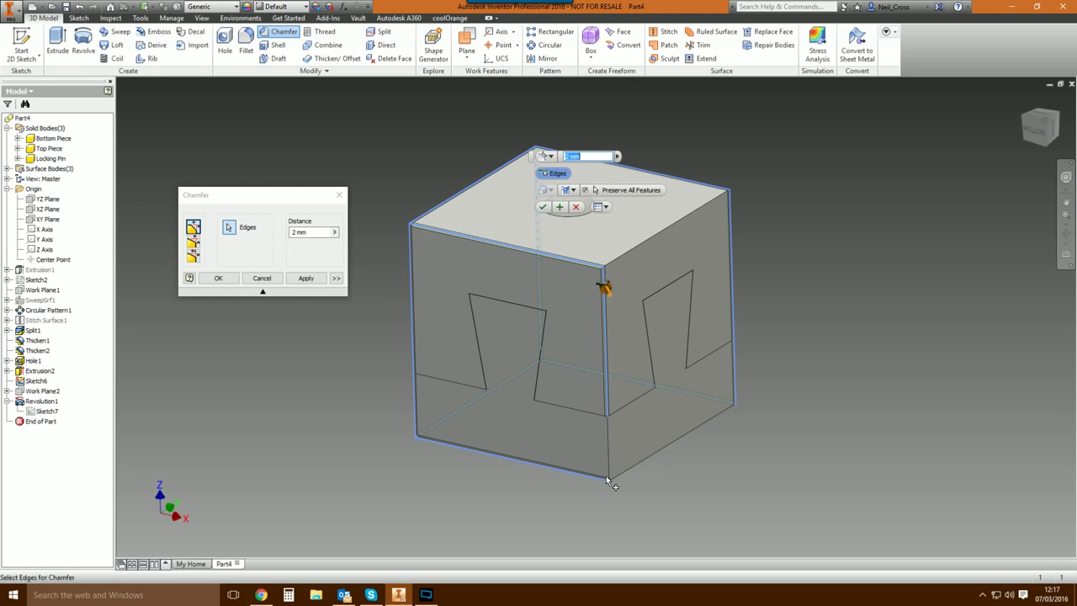
pyautogui.click(607, 457)
pyautogui.click(630, 470)
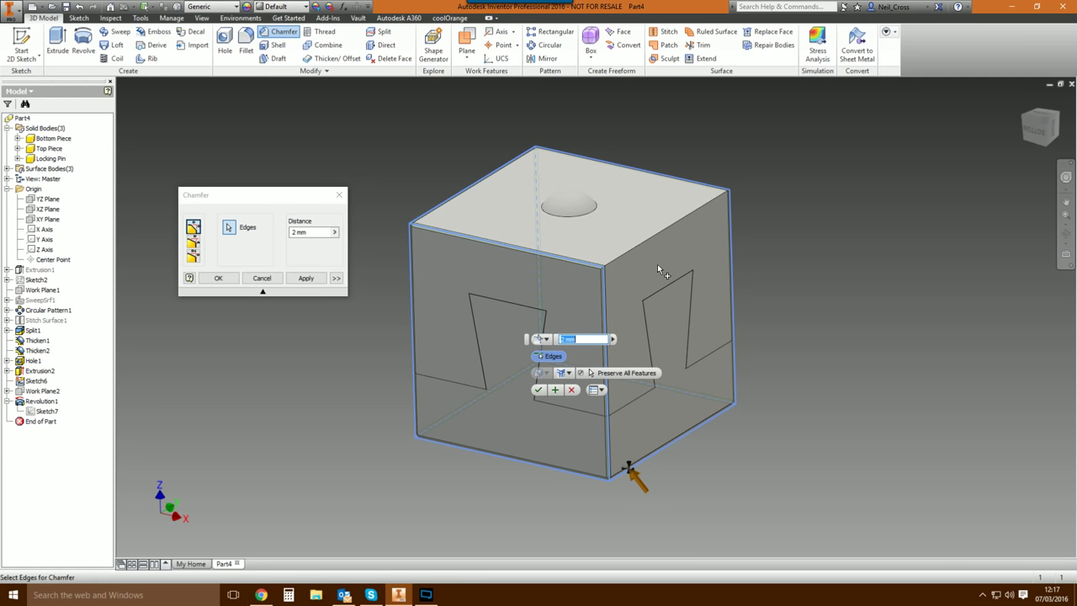
pyautogui.click(655, 237)
pyautogui.press('F5')
pyautogui.press('F5')
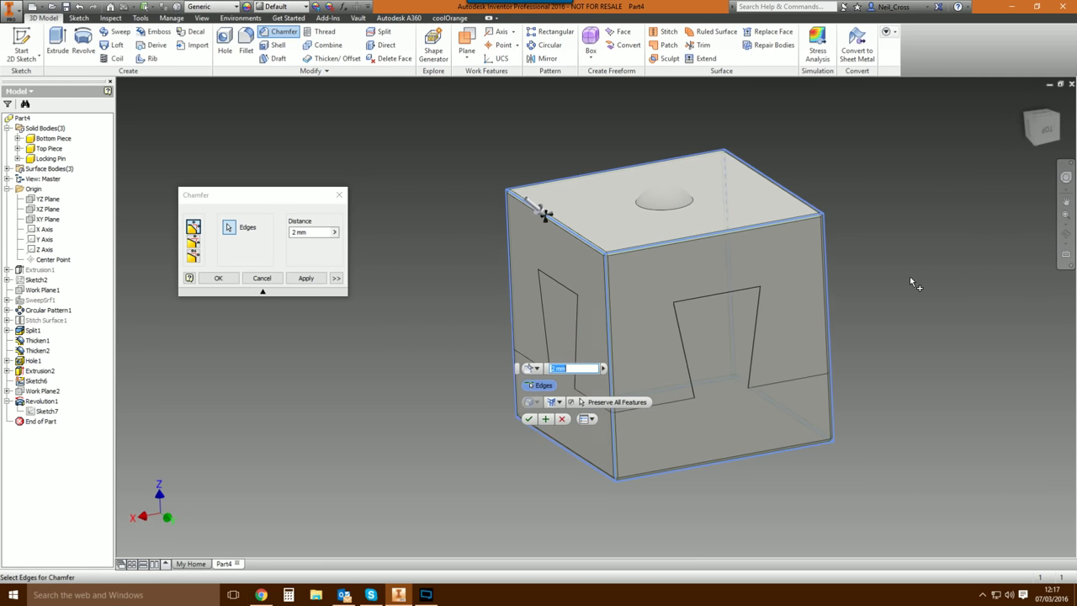
pyautogui.press('F5')
pyautogui.press('F5')
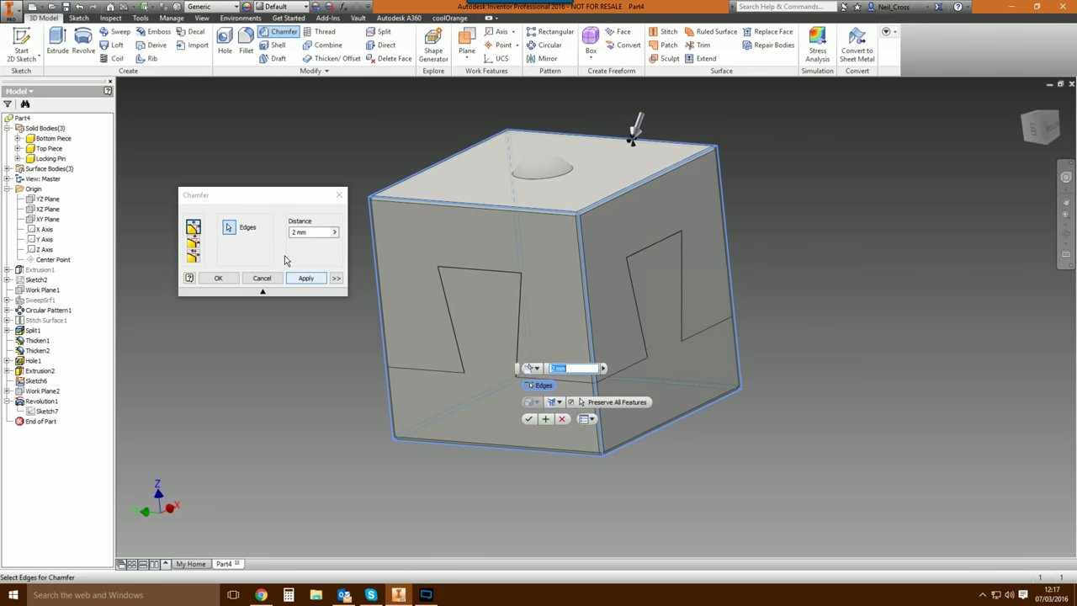
# Check the finished block in the reference YouTube video in Chrome, and apply the edge chamfer in Inventor with a 1 mm distance.
pyautogui.click(294, 232)
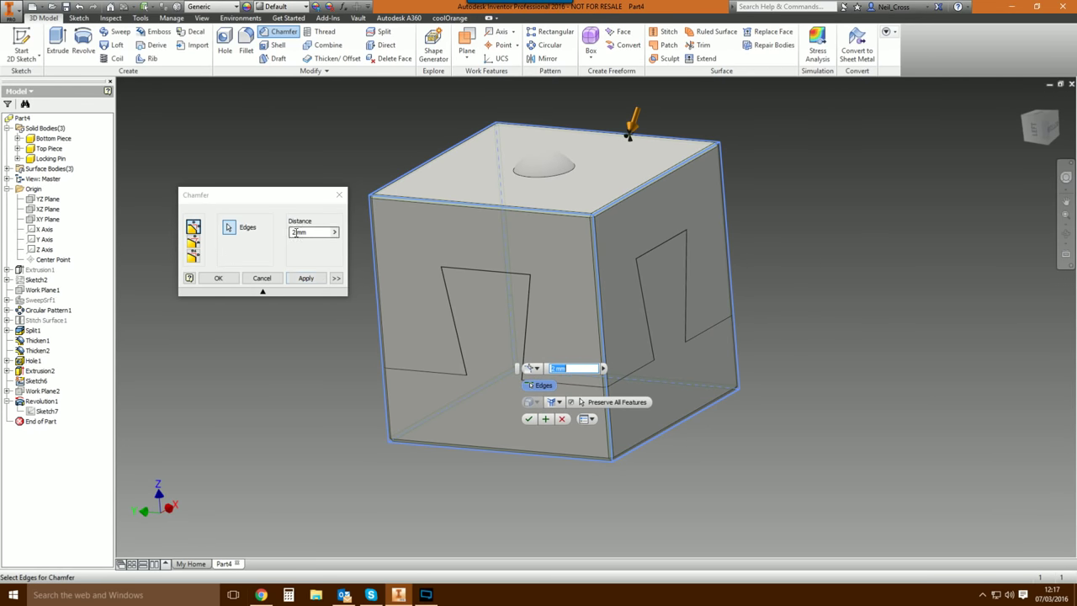
pyautogui.moveTo(296, 233); pyautogui.dragTo(279, 237)
pyautogui.scroll(-4, 352, 256)
pyautogui.scroll(1, 433, 226)
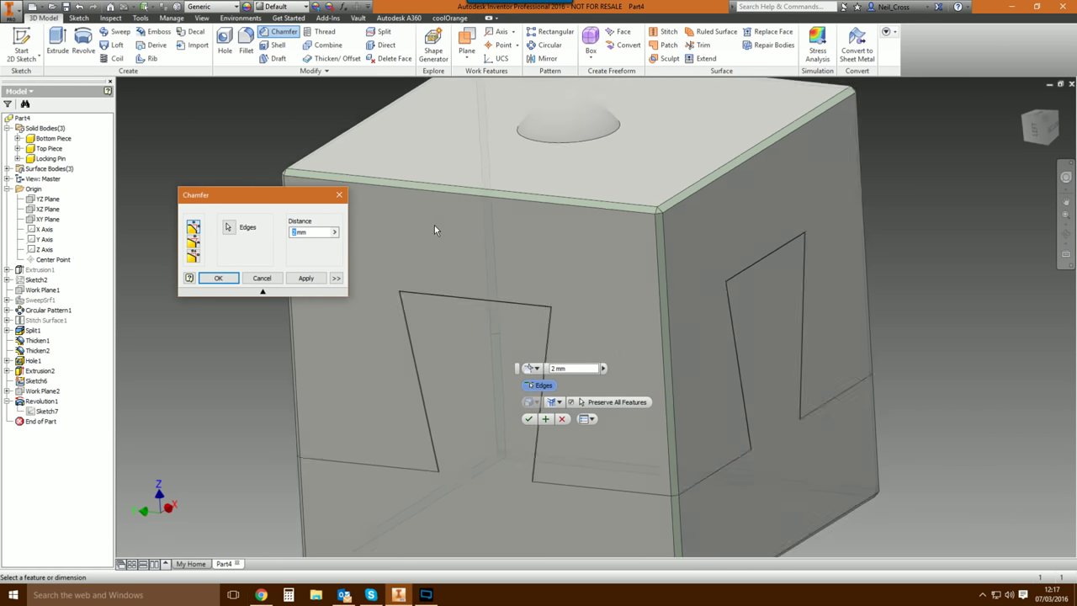
pyautogui.scroll(5, 589, 180)
pyautogui.click(261, 595)
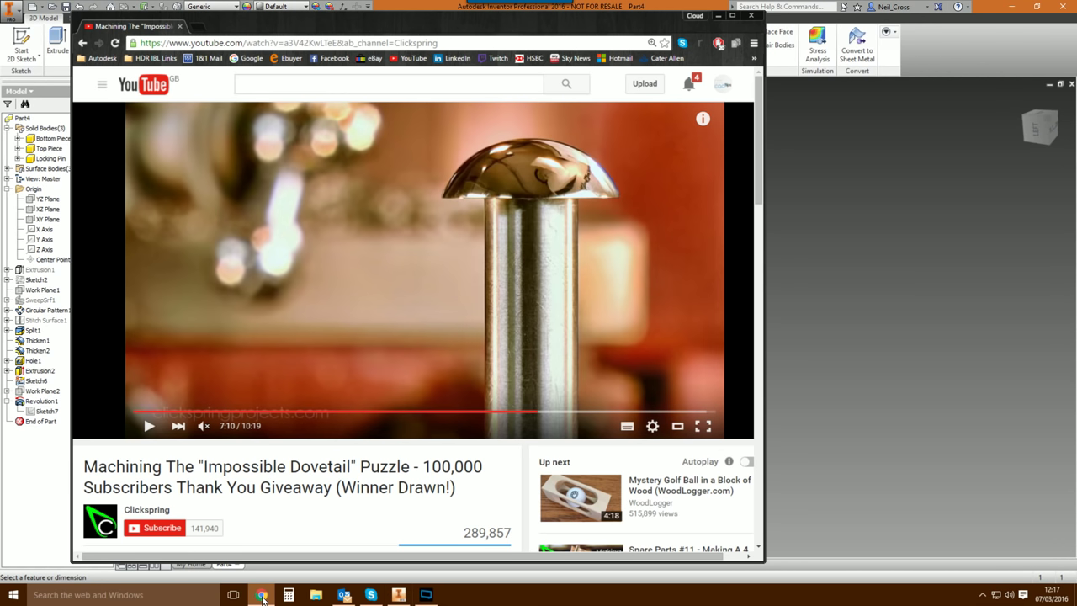
pyautogui.click(687, 411)
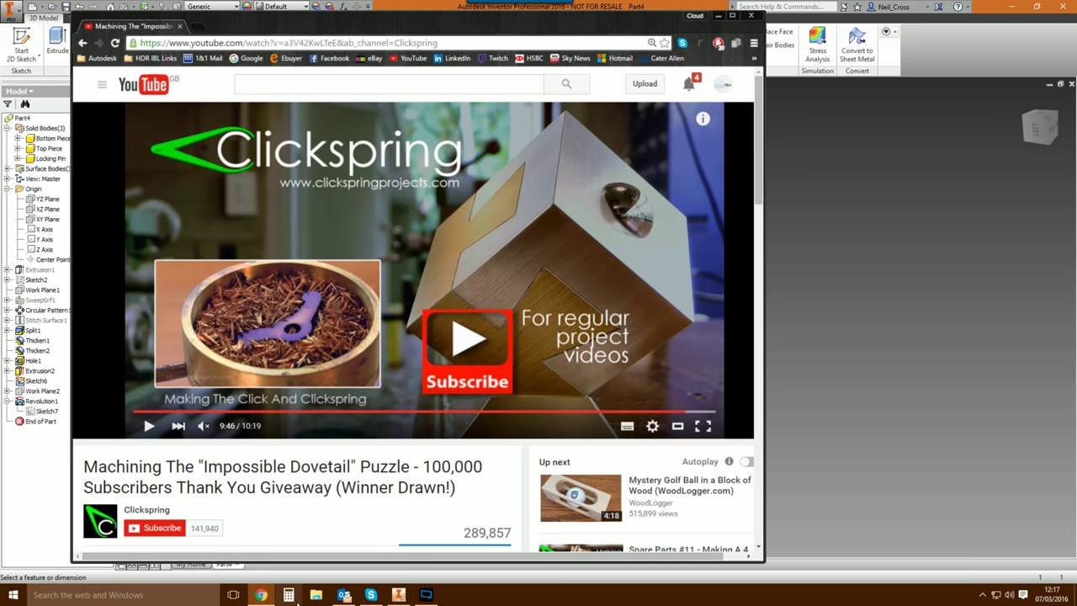
pyautogui.click(398, 595)
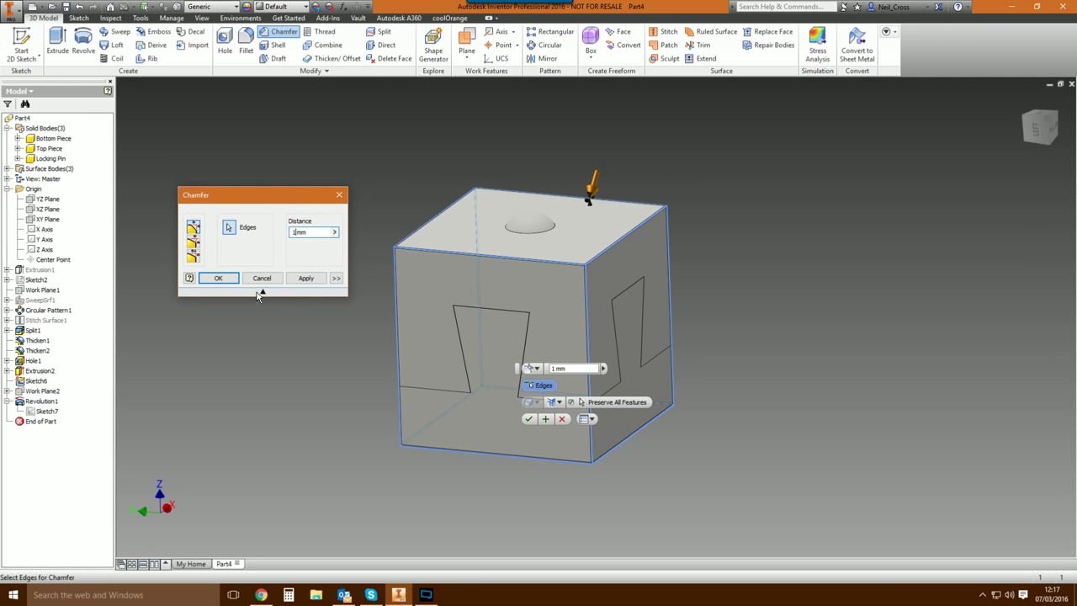
pyautogui.click(225, 281)
pyautogui.keyDown('shift'); pyautogui.moveTo(777, 194); pyautogui.dragTo(656, 198, button='middle'); pyautogui.keyUp('shift')
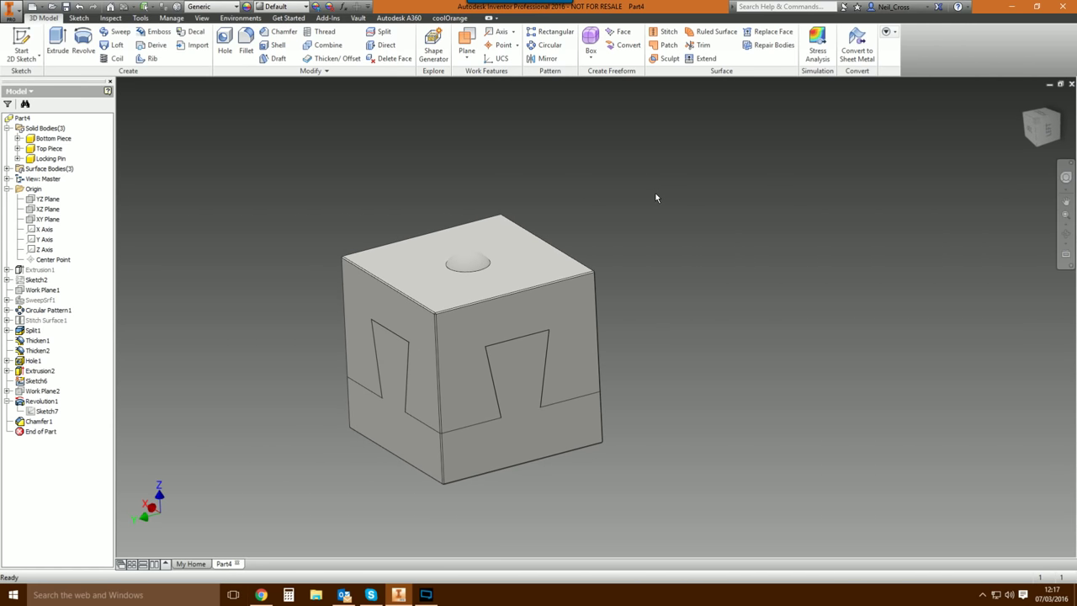
# Save the part as "Imposs Dovetail Part" in the Engineering Data folder.
pyautogui.click(66, 7)
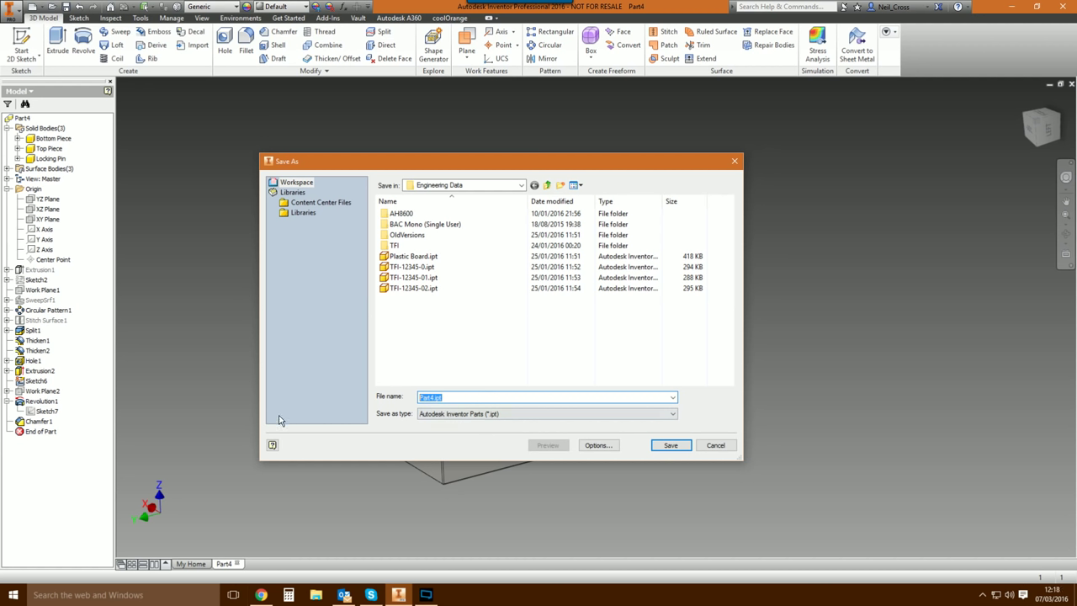
pyautogui.write('Imposs Dovetail Part')
pyautogui.press('Return')
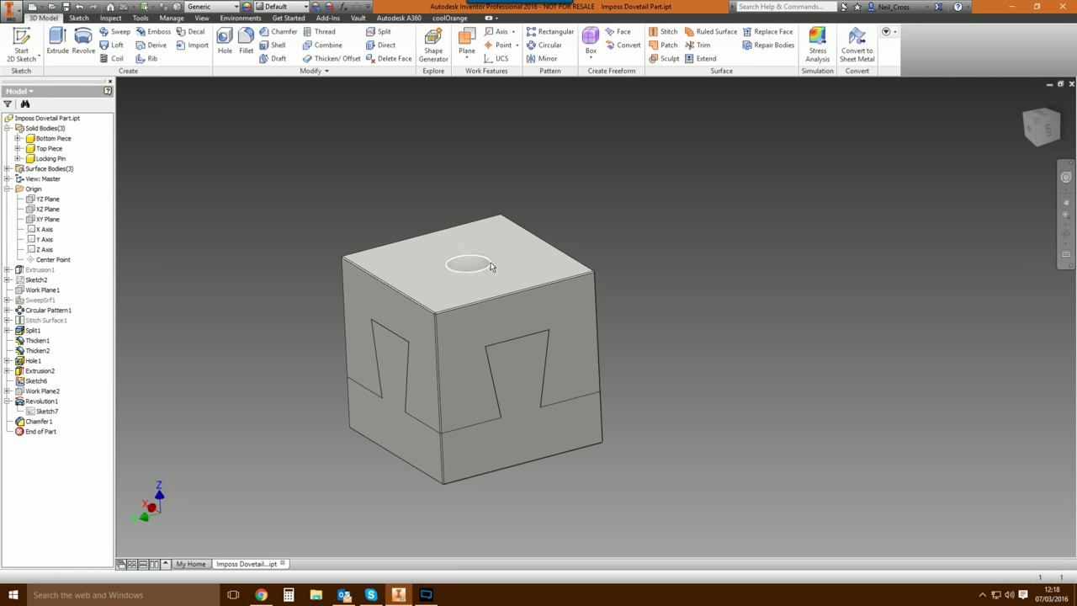
# Start Make Components and select the Bottom Piece, Top Piece and Locking Pin bodies.
pyautogui.click(172, 18)
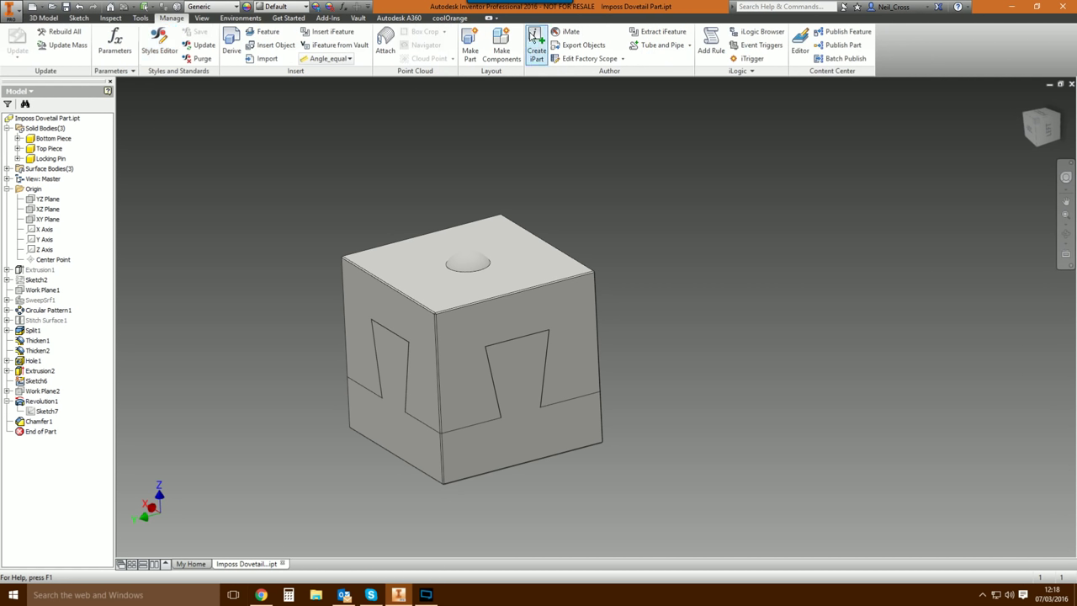
pyautogui.click(512, 64)
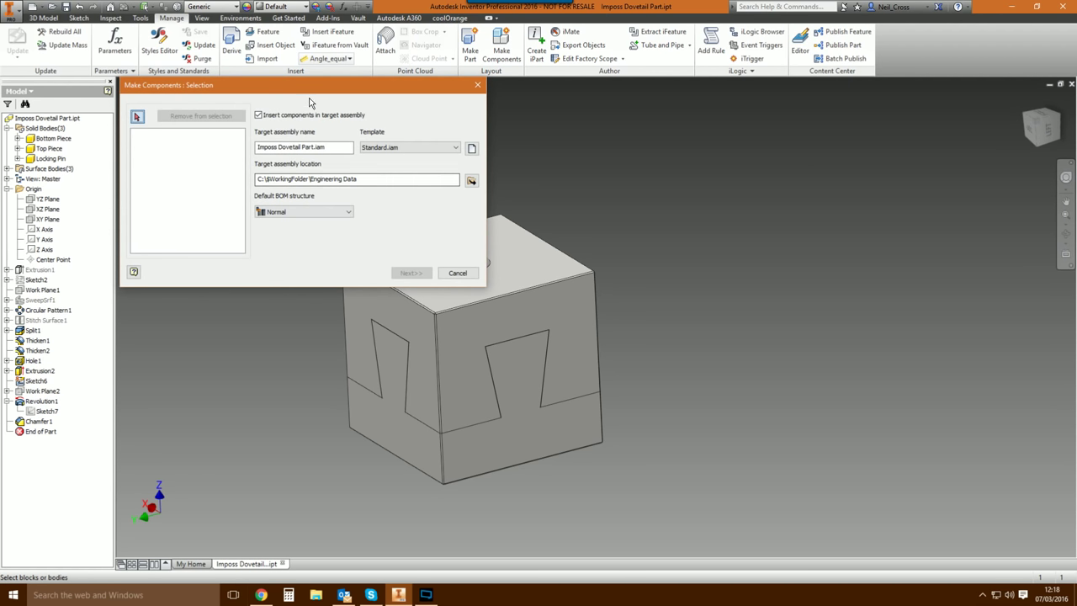
pyautogui.moveTo(308, 87); pyautogui.dragTo(751, 74)
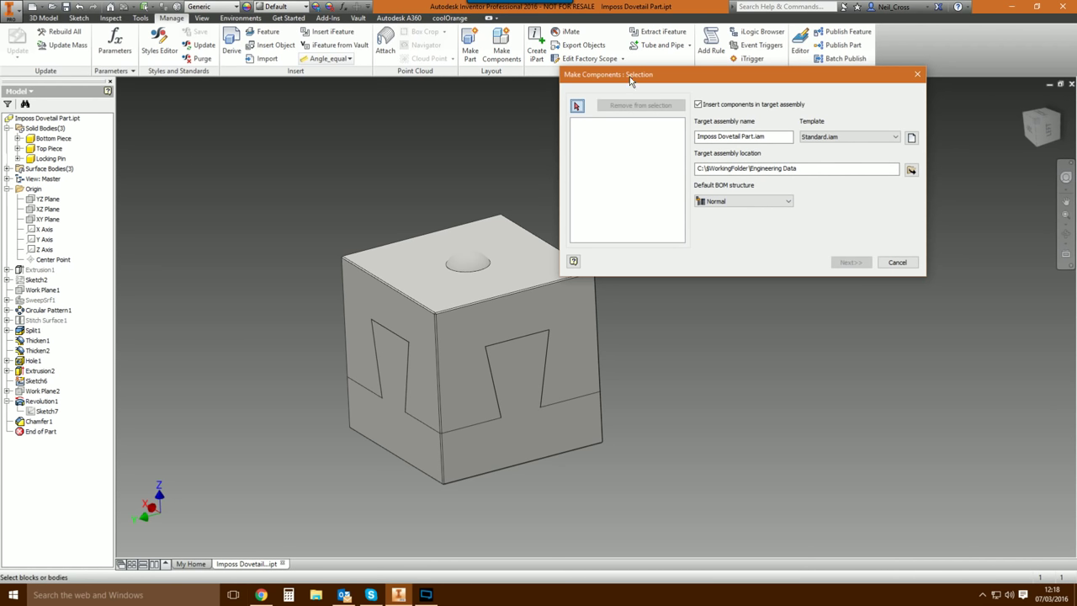
pyautogui.click(52, 138)
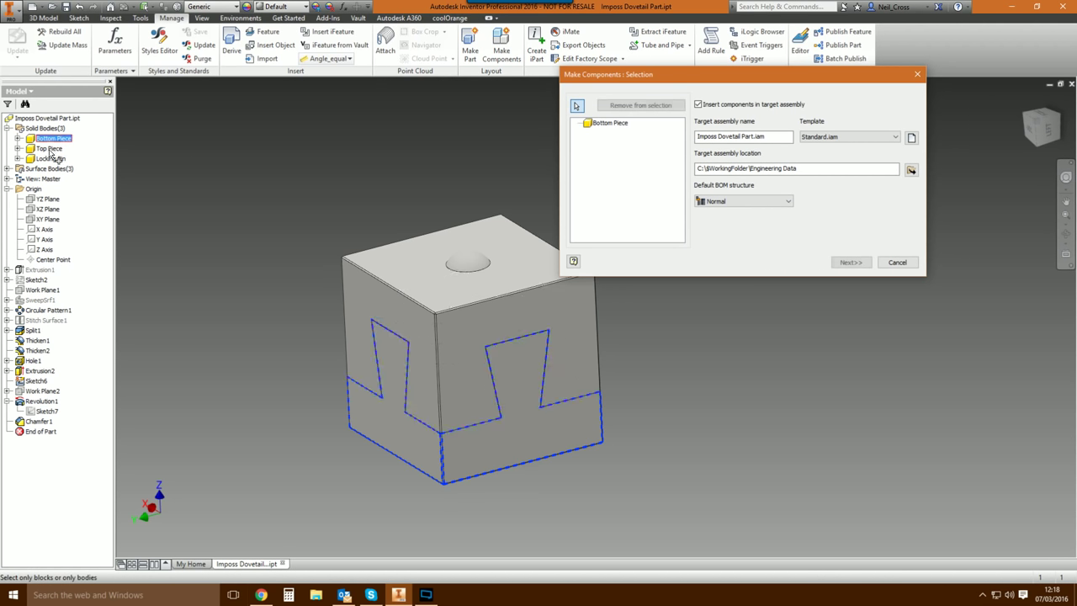
pyautogui.click(49, 148)
pyautogui.click(49, 158)
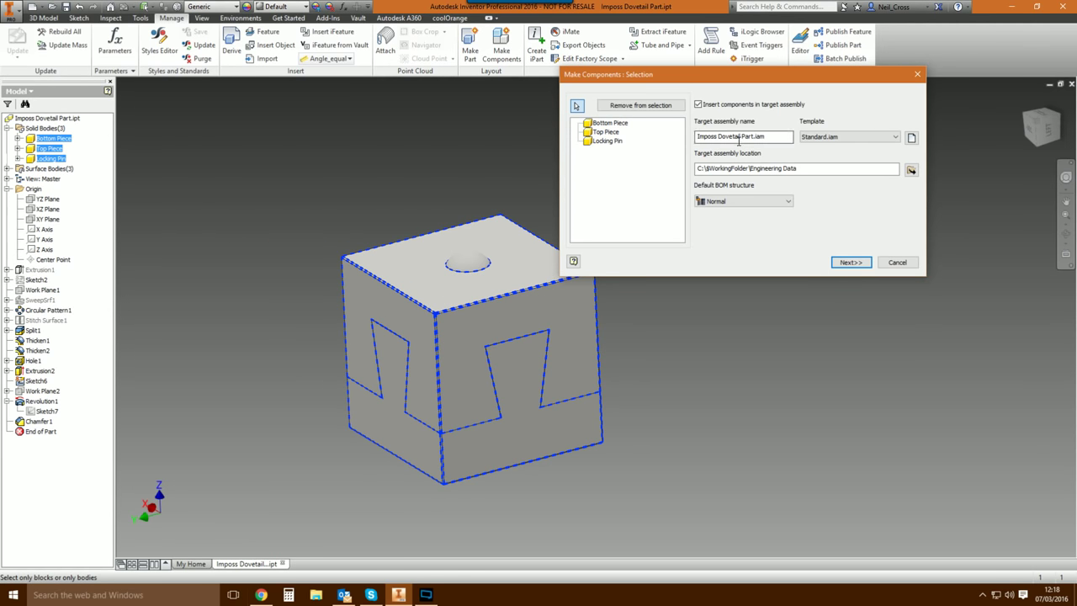
# Name the target assembly "Imposs Dovetail.iam", keep its location in Engineering Data, and continue to the body options.
pyautogui.moveTo(766, 137); pyautogui.dragTo(598, 158)
pyautogui.click(758, 139)
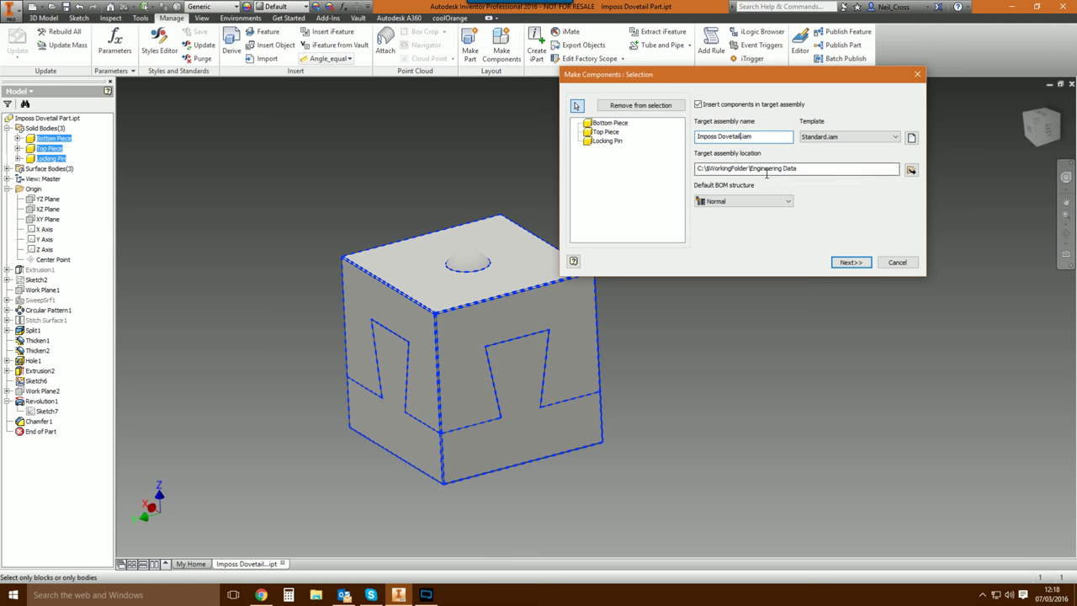
pyautogui.moveTo(885, 169); pyautogui.dragTo(494, 171)
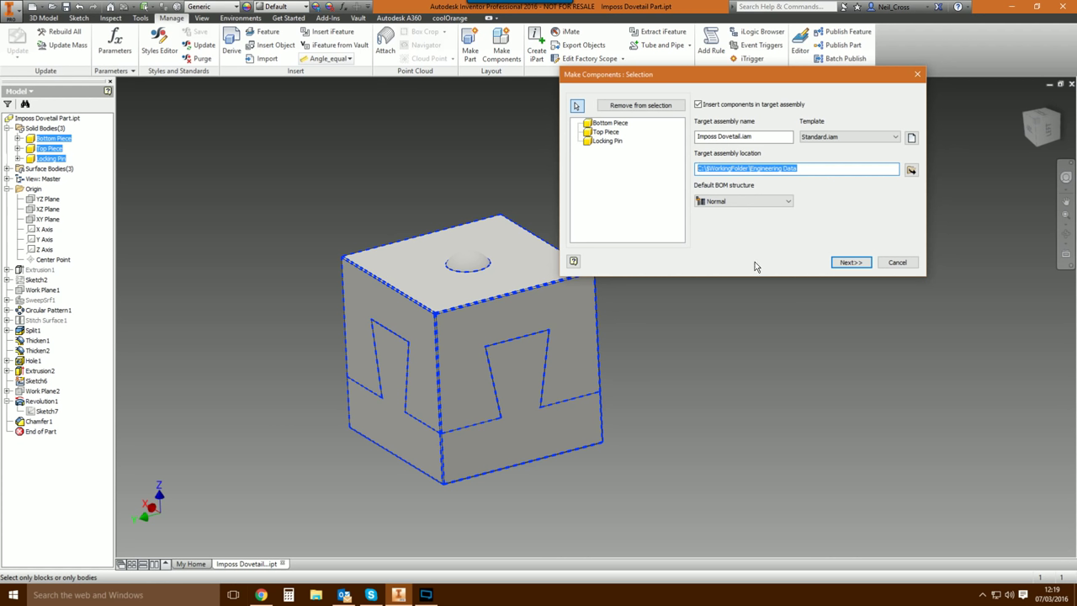
pyautogui.click(852, 268)
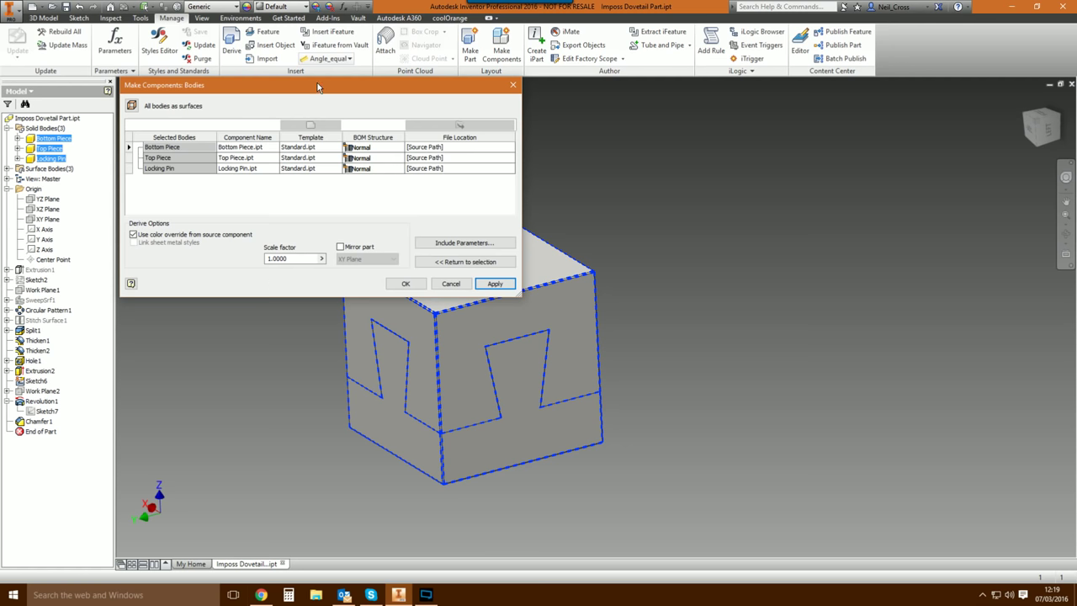
# Turn off the color override from the source component and generate the three parts and their assembly.
pyautogui.moveTo(318, 83); pyautogui.dragTo(531, 61)
pyautogui.click(379, 220)
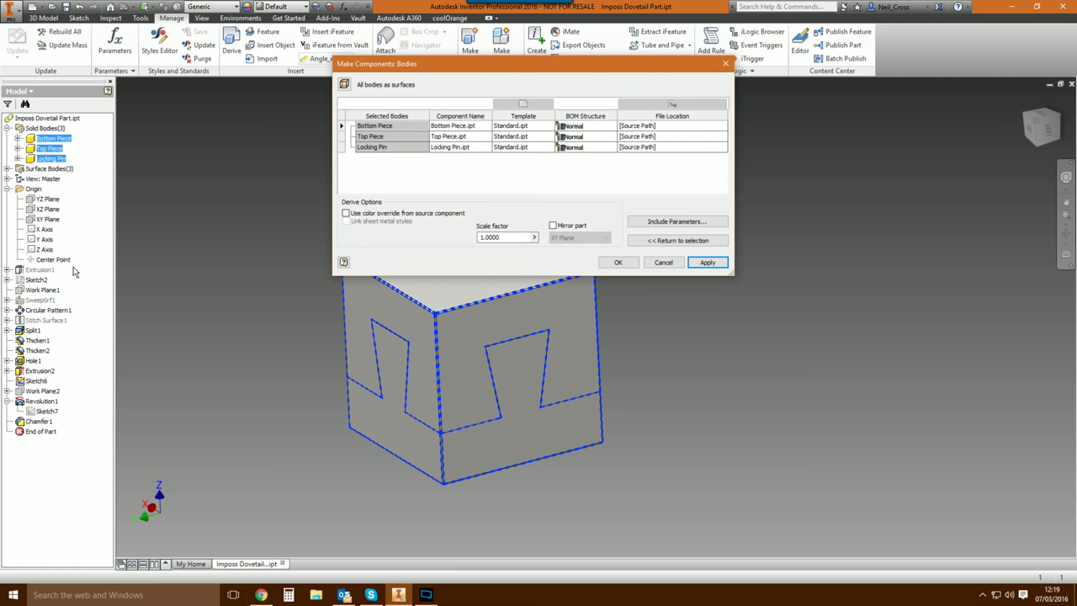
pyautogui.click(617, 262)
pyautogui.click(554, 185)
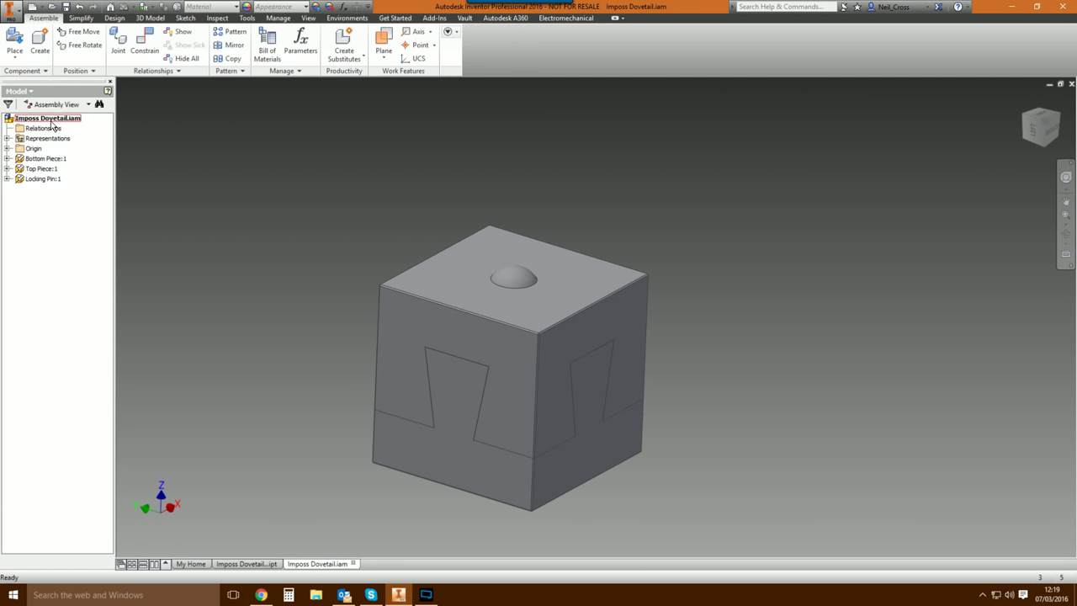
# Highlight the Bottom Piece, Top Piece and Locking Pin in turn to identify each component in the assembly.
pyautogui.click(39, 159)
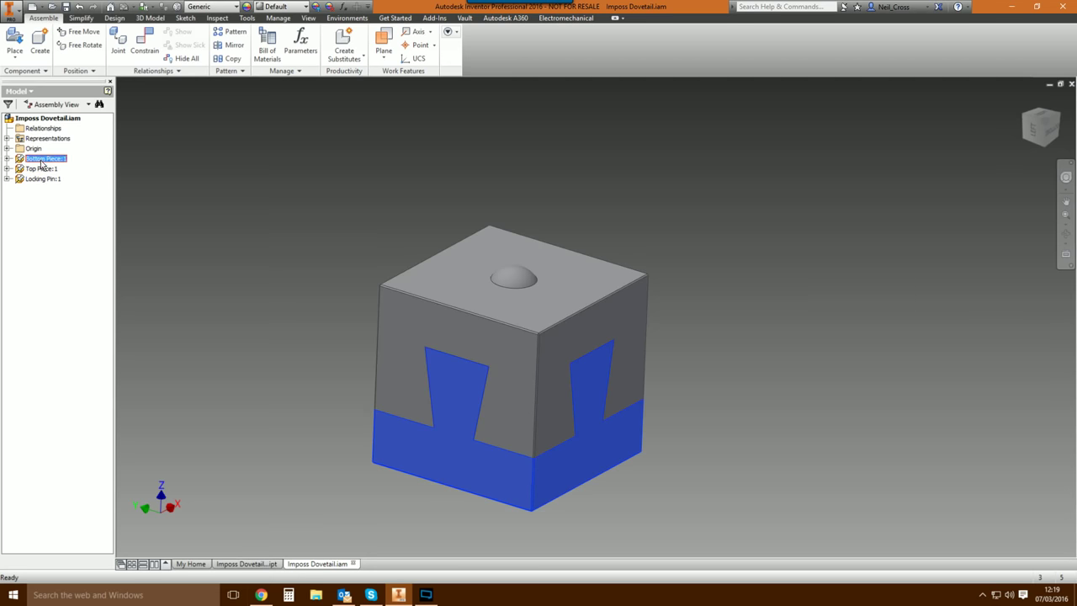
pyautogui.click(38, 169)
pyautogui.click(36, 181)
pyautogui.click(295, 201)
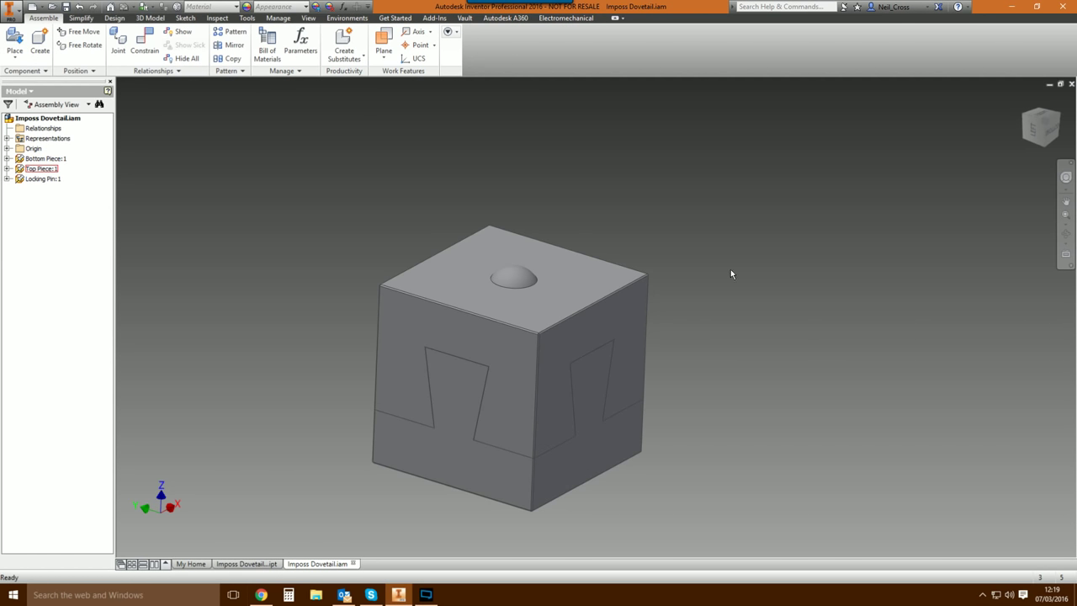
# Unground the Top Piece and the Locking Pin.
pyautogui.click(527, 276)
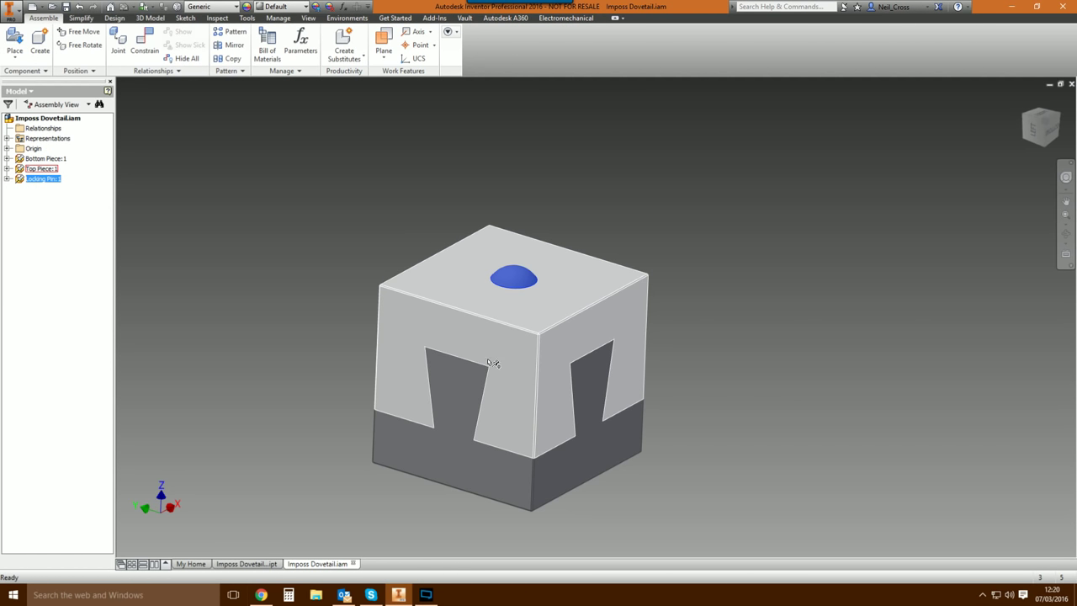
pyautogui.keyDown('ctrl'); pyautogui.click(44, 170); pyautogui.keyUp('ctrl')
pyautogui.rightClick(40, 171)
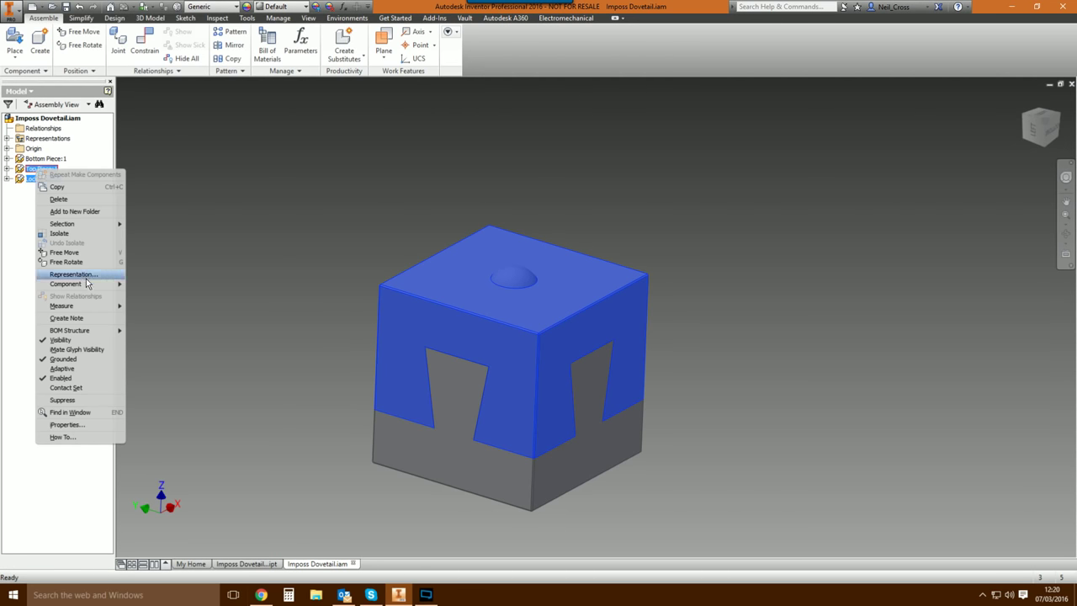
pyautogui.click(74, 358)
pyautogui.click(228, 281)
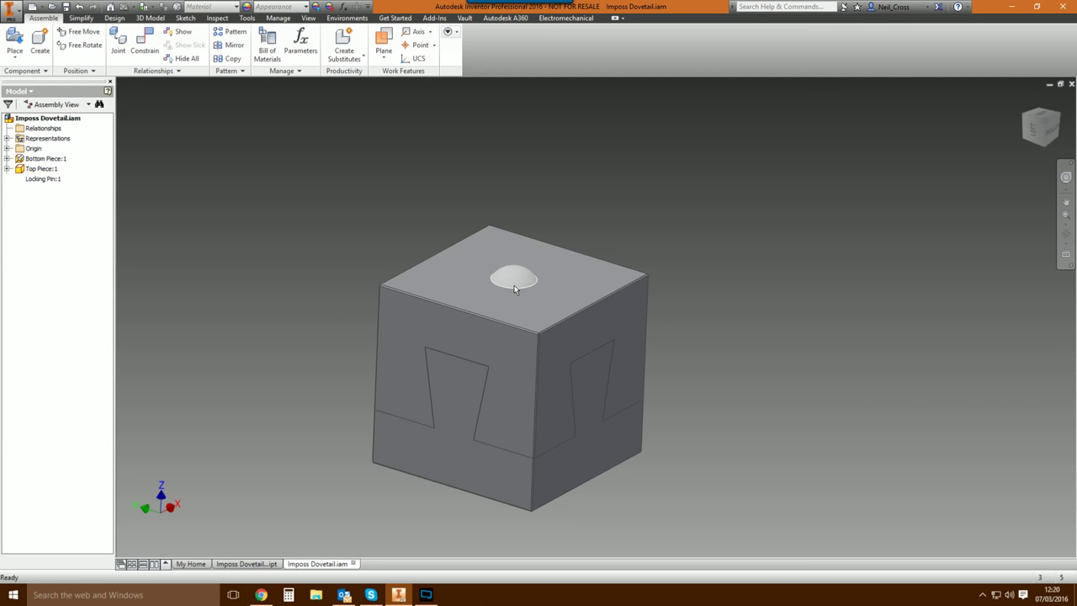
# Hide the Locking Pin in the assembly.
pyautogui.click(42, 178)
pyautogui.rightClick(50, 188)
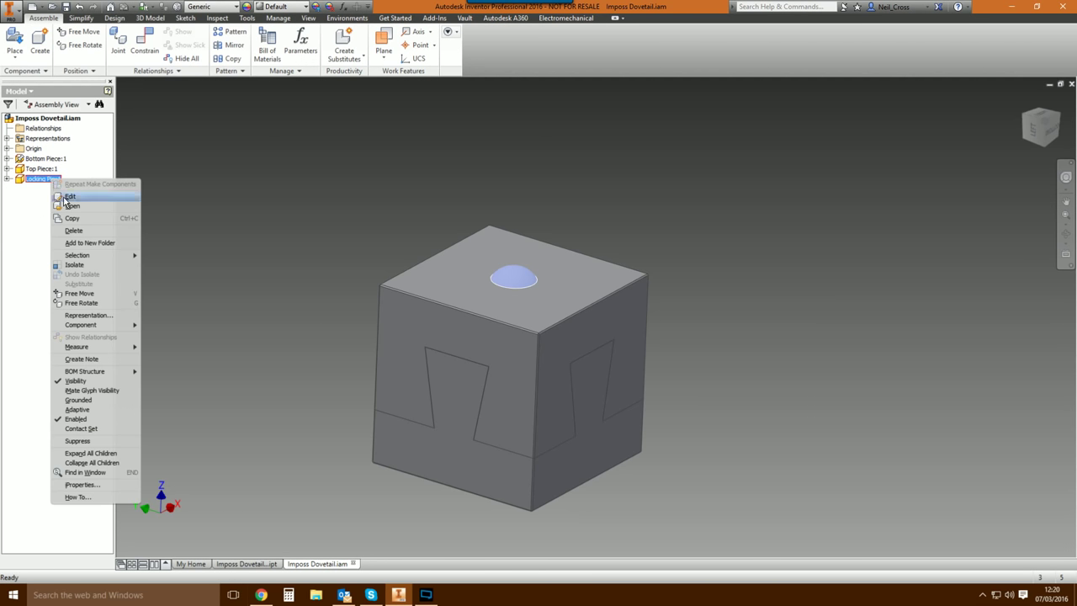
pyautogui.click(93, 386)
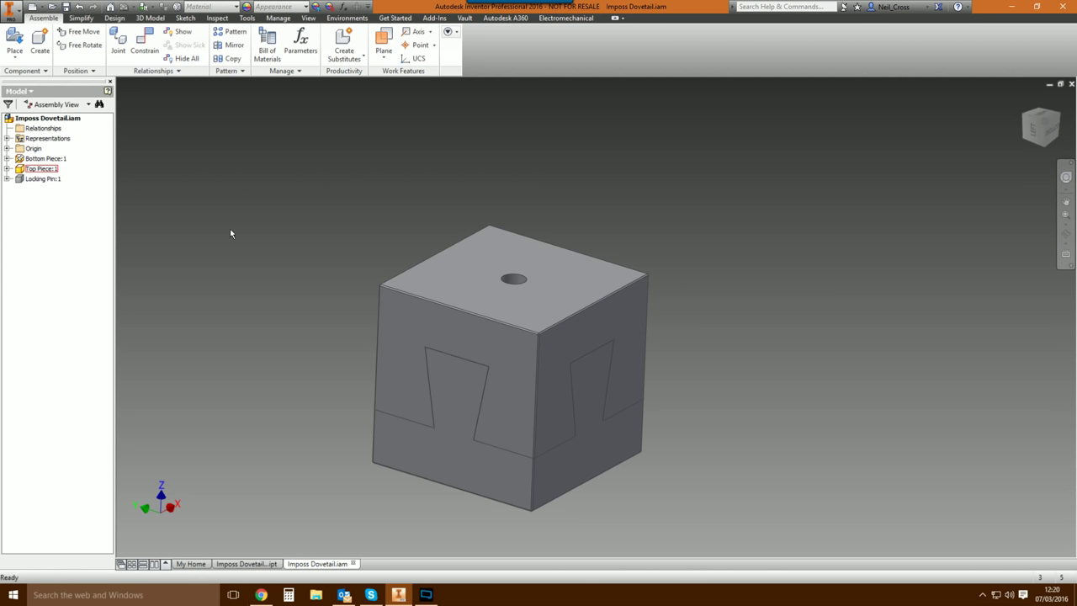
# Add the Top Piece and Bottom Piece to the contact set and activate the contact solver.
pyautogui.click(418, 372)
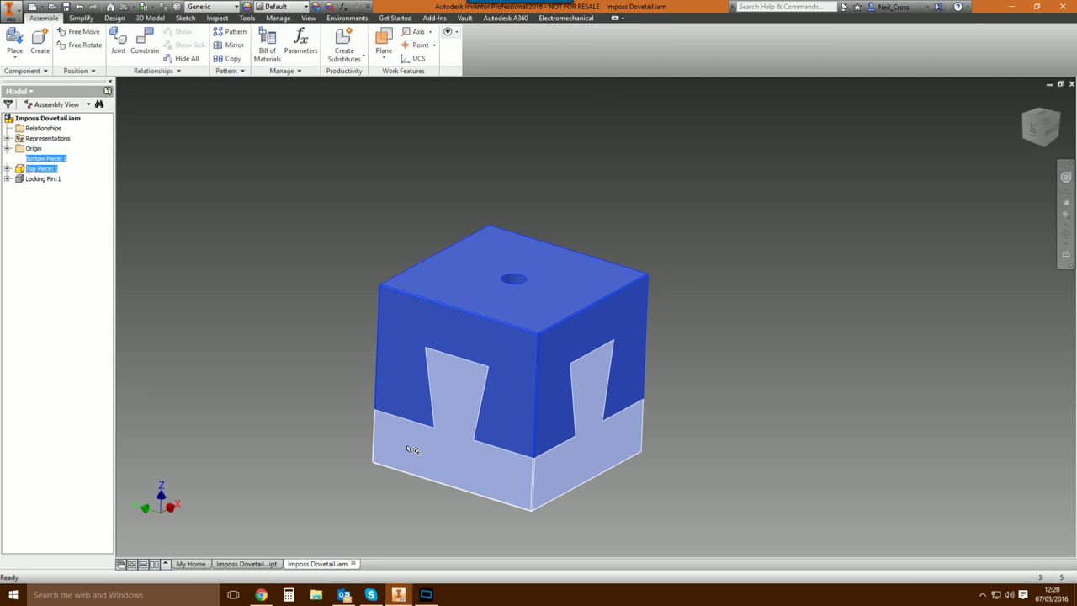
pyautogui.keyDown('ctrl'); pyautogui.click(413, 446); pyautogui.keyUp('ctrl')
pyautogui.rightClick(45, 164)
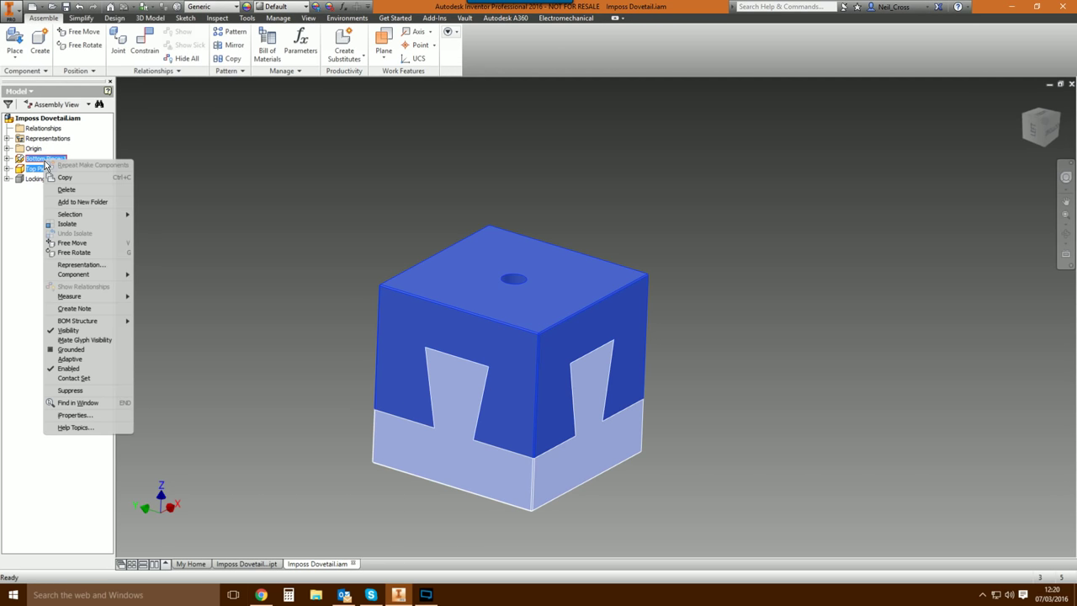
pyautogui.click(75, 379)
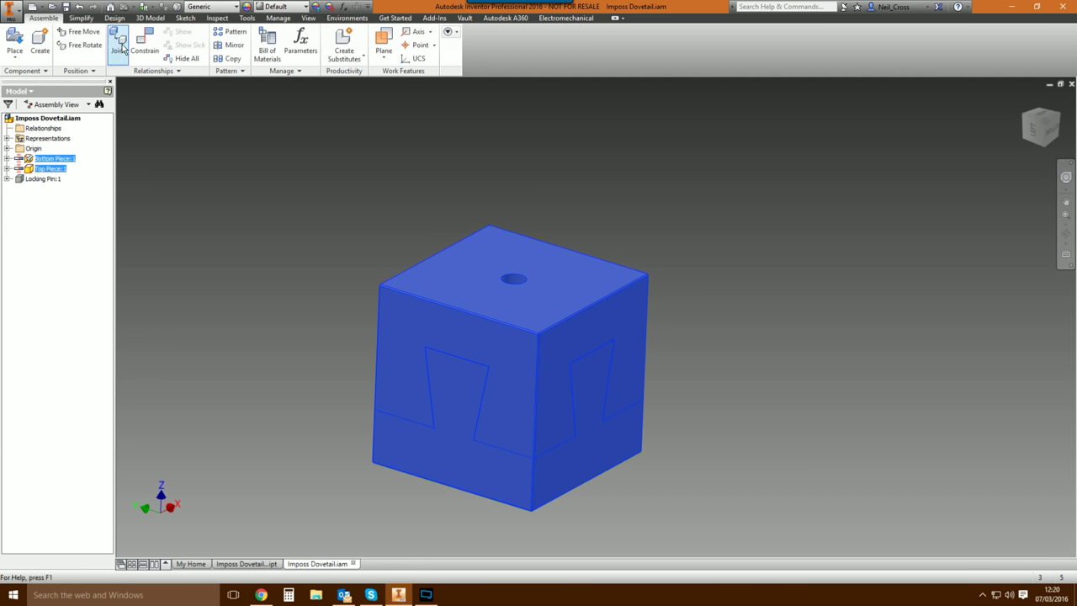
pyautogui.click(215, 19)
pyautogui.click(63, 46)
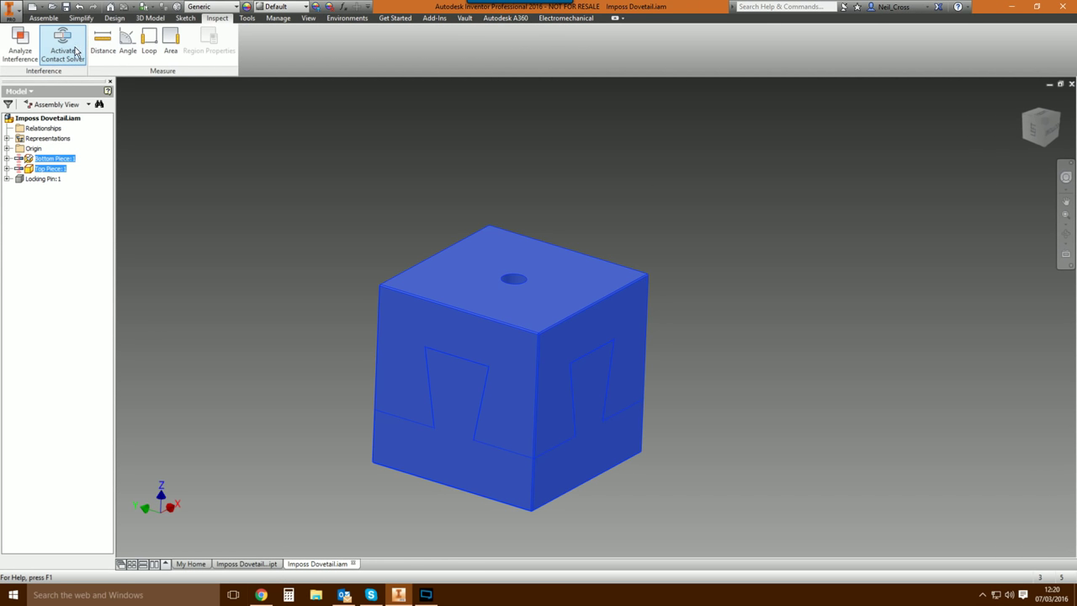
# Slide the Top Piece diagonally out of the Bottom Piece's dovetails and move it around to test the contact between them.
pyautogui.click(286, 244)
pyautogui.keyDown('shift'); pyautogui.moveTo(352, 247); pyautogui.dragTo(688, 294, button='middle'); pyautogui.keyUp('shift')
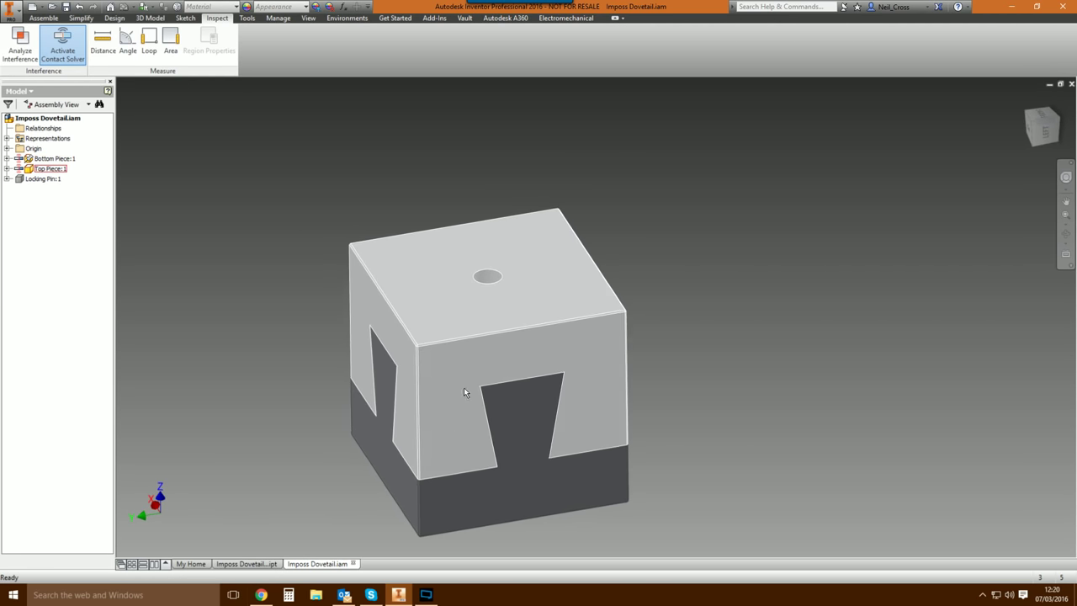
pyautogui.moveTo(430, 376); pyautogui.dragTo(390, 396)
pyautogui.moveTo(477, 303); pyautogui.dragTo(471, 311)
pyautogui.click(590, 243)
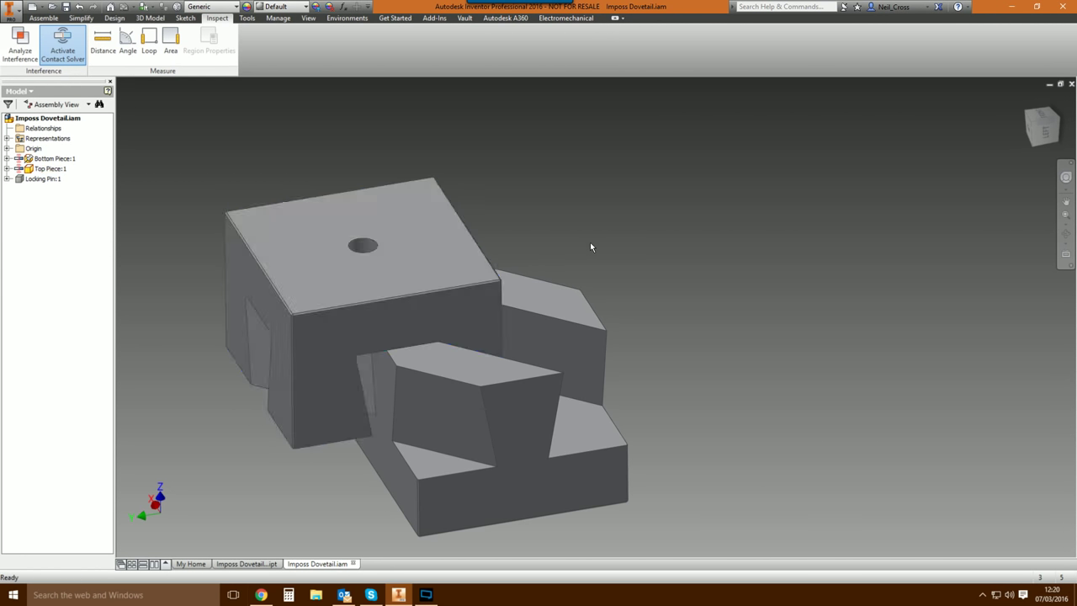
pyautogui.moveTo(298, 359); pyautogui.dragTo(715, 338)
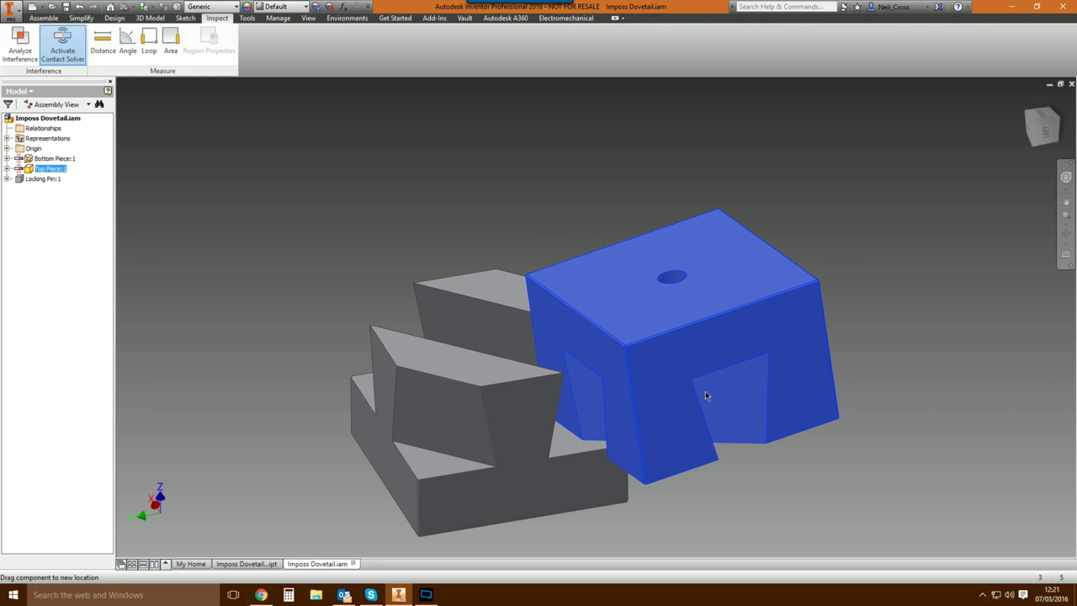
pyautogui.moveTo(706, 395); pyautogui.dragTo(775, 385)
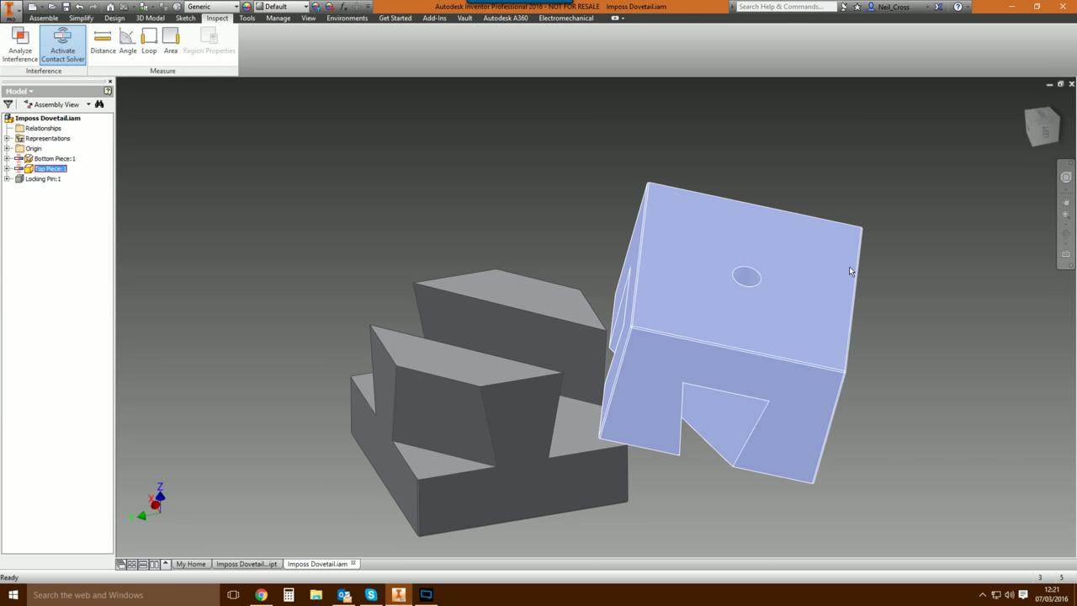
# Undo the Top Piece's moves to bring it back onto the Bottom Piece.
pyautogui.hotkey('ctrl', 'z')
pyautogui.hotkey('ctrl', 'z')
pyautogui.hotkey('ctrl', 'z')
pyautogui.hotkey('ctrl', 'z')
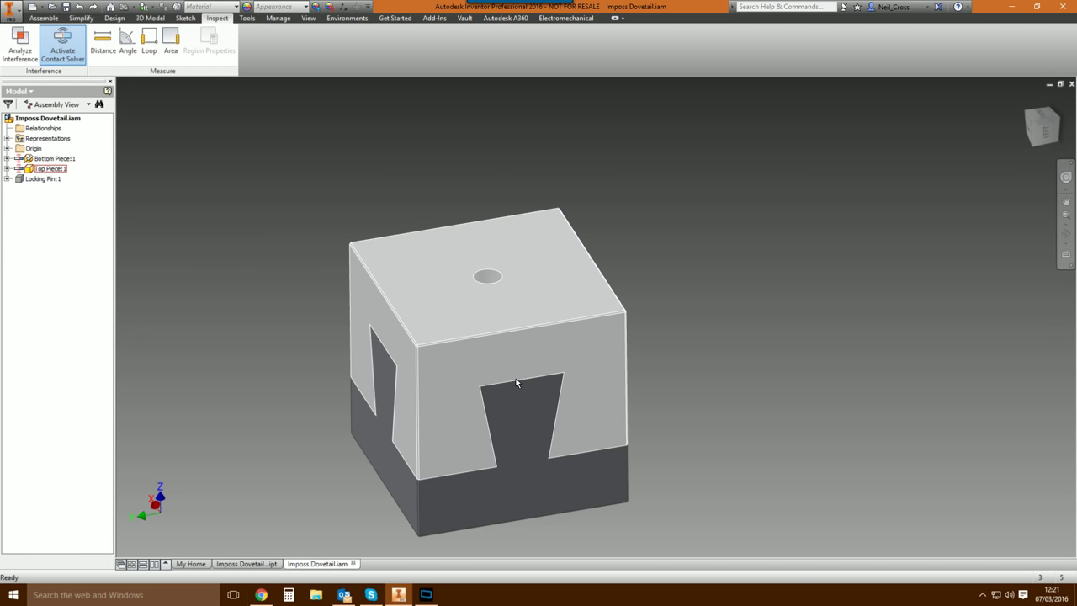
# Edit the Top Piece in place and add a diagonal work plane between its two adjacent side faces, and return to the assembly.
pyautogui.click(33, 19)
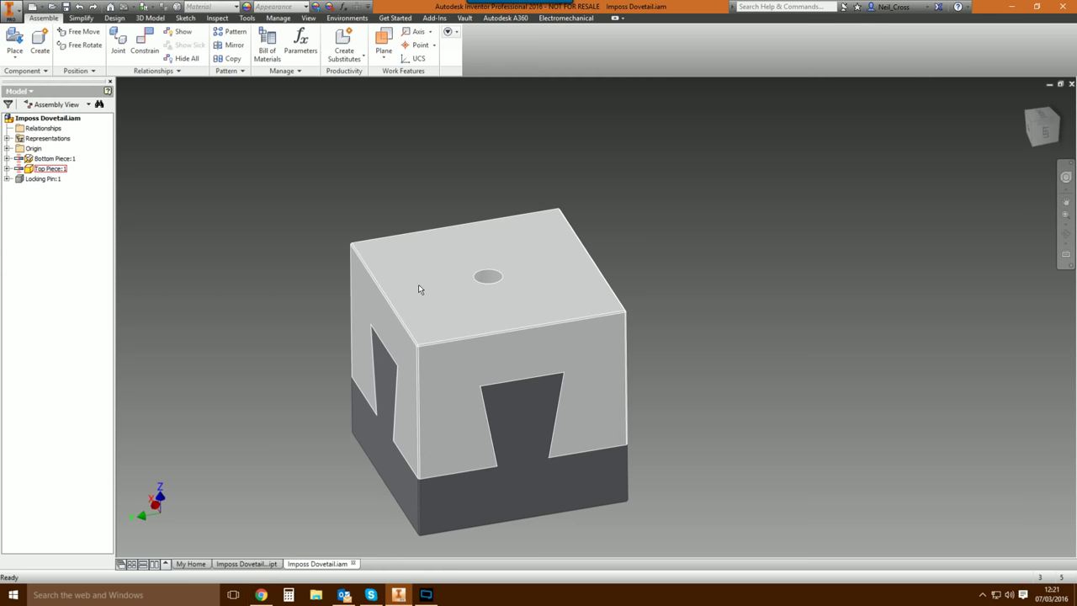
pyautogui.scroll(-3, 510, 260)
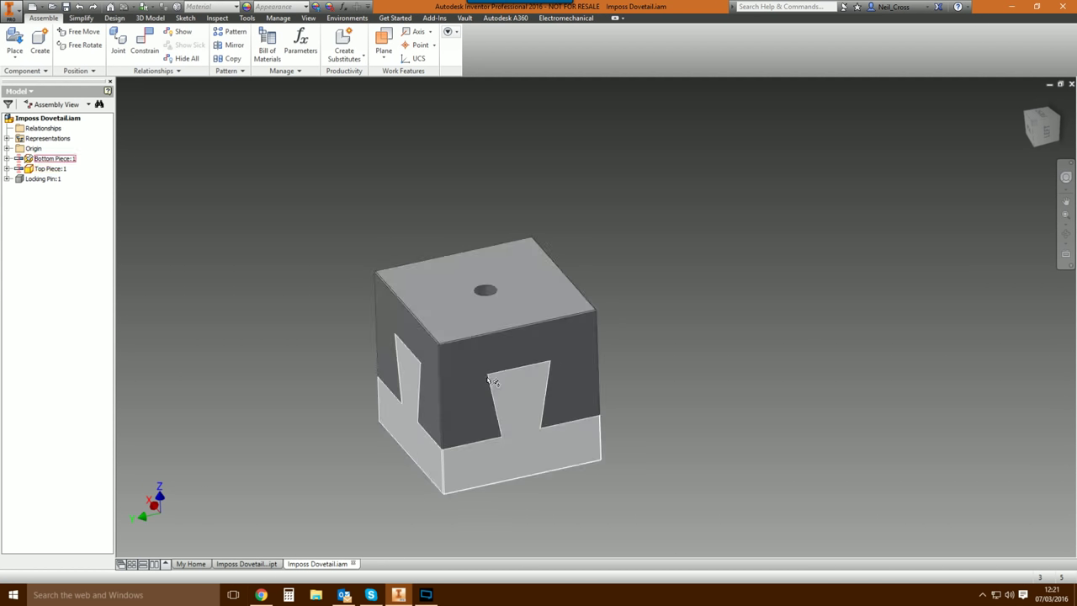
pyautogui.moveTo(443, 396); pyautogui.dragTo(425, 388)
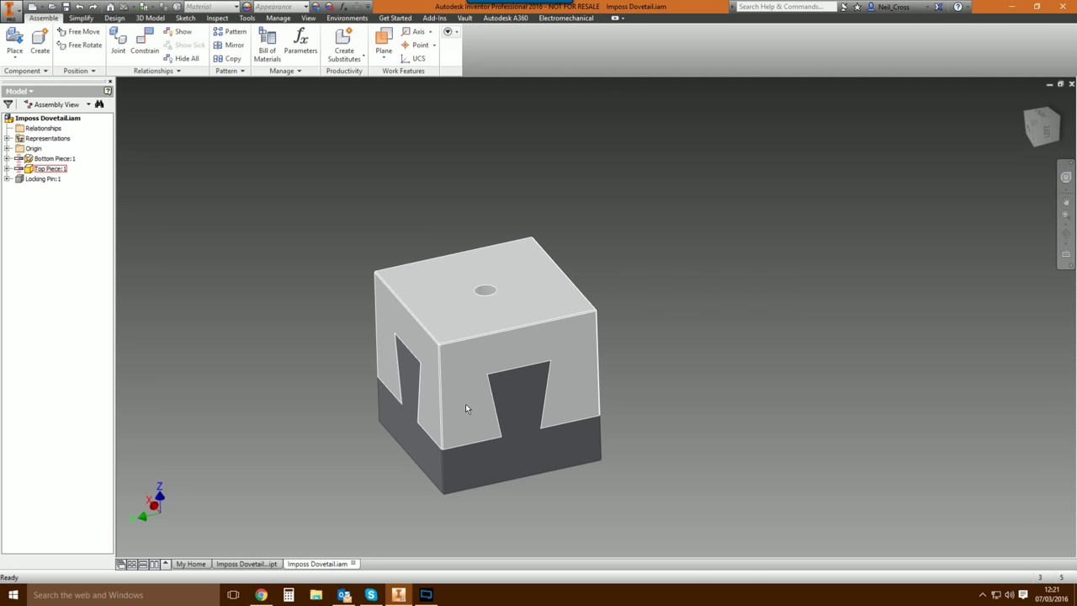
pyautogui.doubleClick(465, 403)
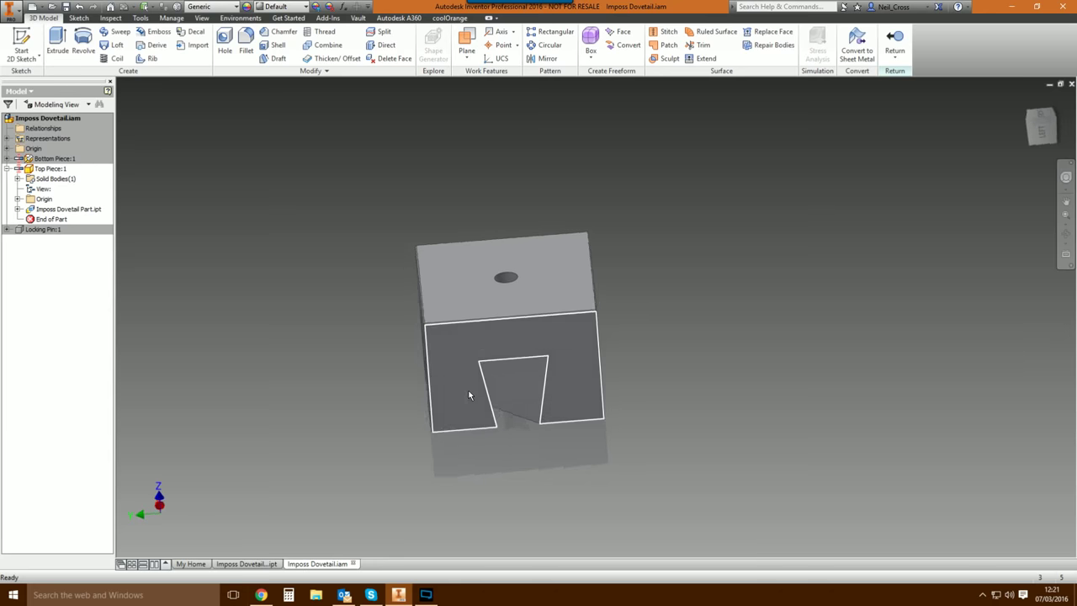
pyautogui.press('F6')
pyautogui.click(470, 38)
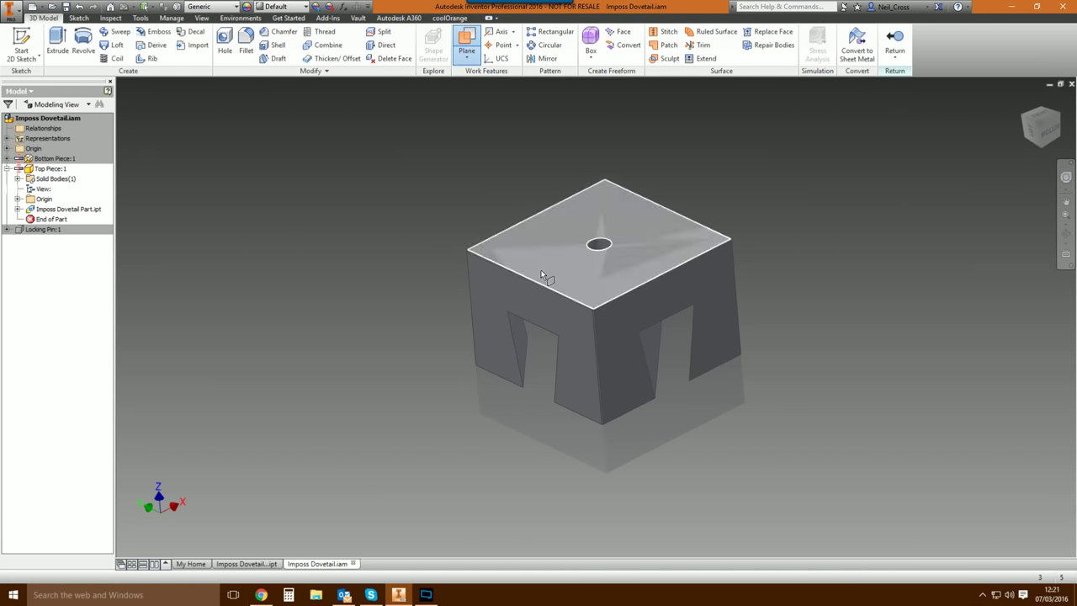
pyautogui.click(587, 373)
pyautogui.click(619, 373)
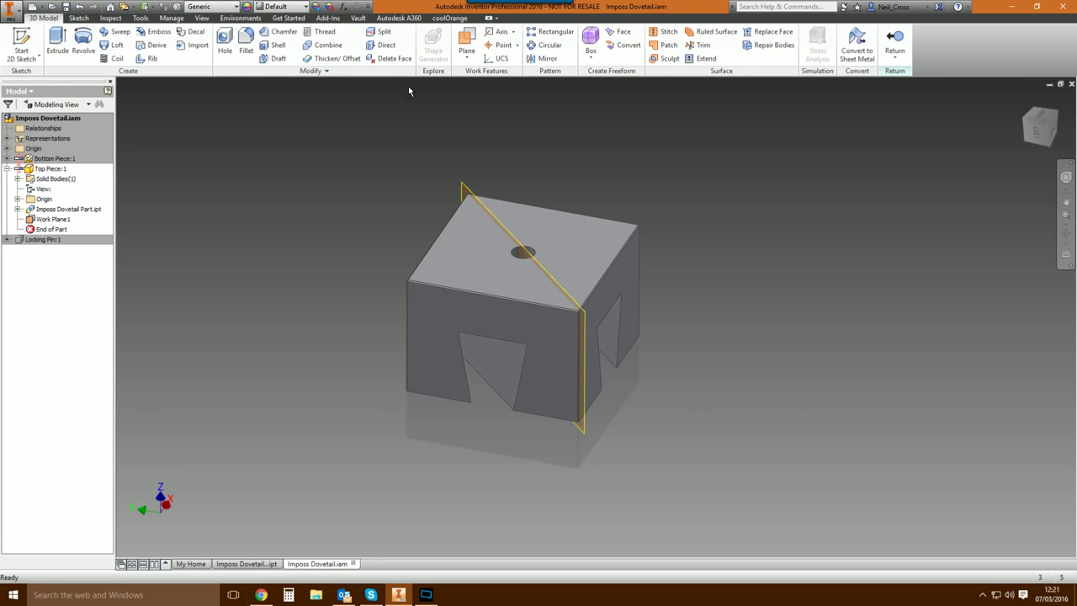
pyautogui.click(907, 40)
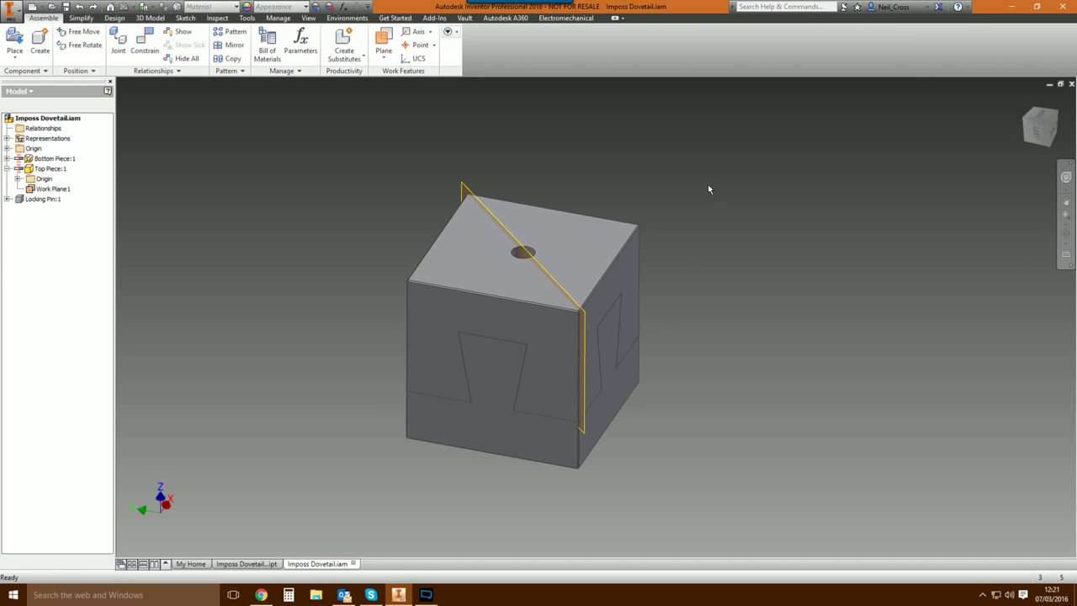
# Edit the Bottom Piece in place and add a matching diagonal work plane between its two adjacent side faces, and return to the assembly.
pyautogui.doubleClick(486, 419)
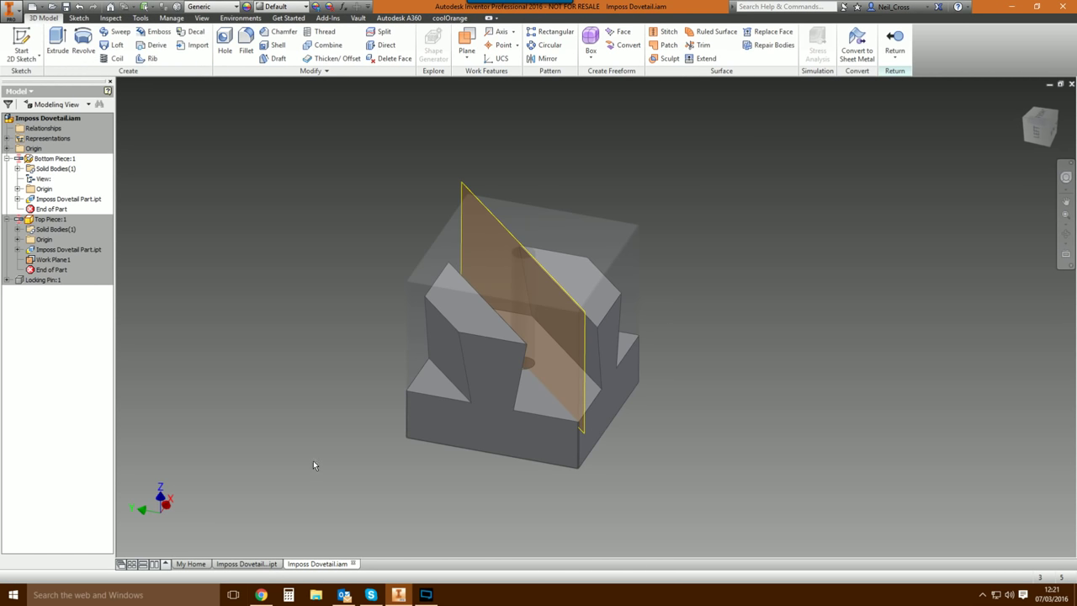
pyautogui.click(465, 49)
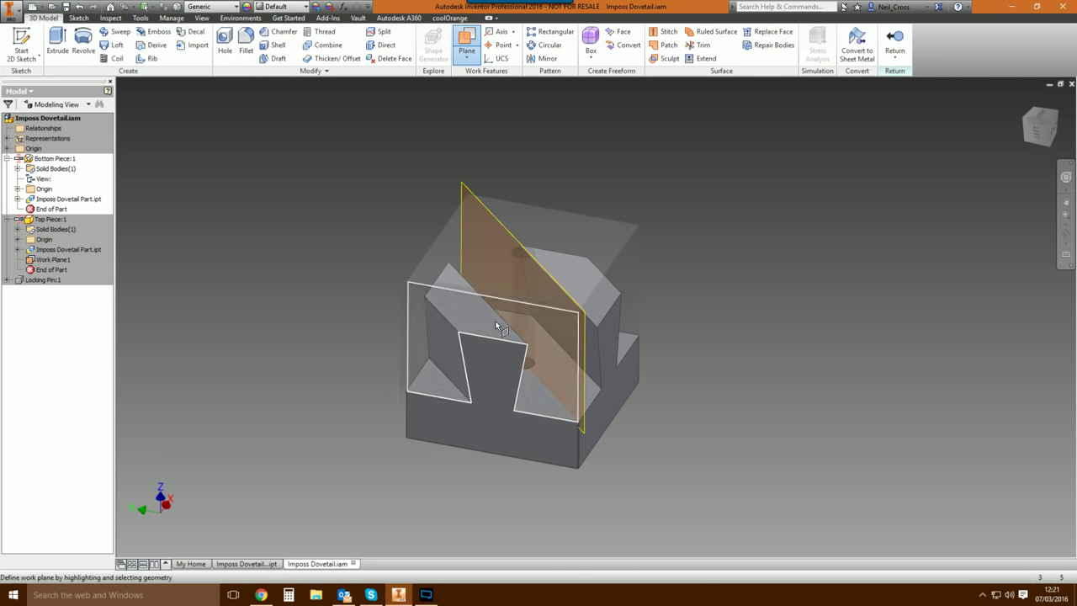
pyautogui.click(513, 420)
pyautogui.click(627, 391)
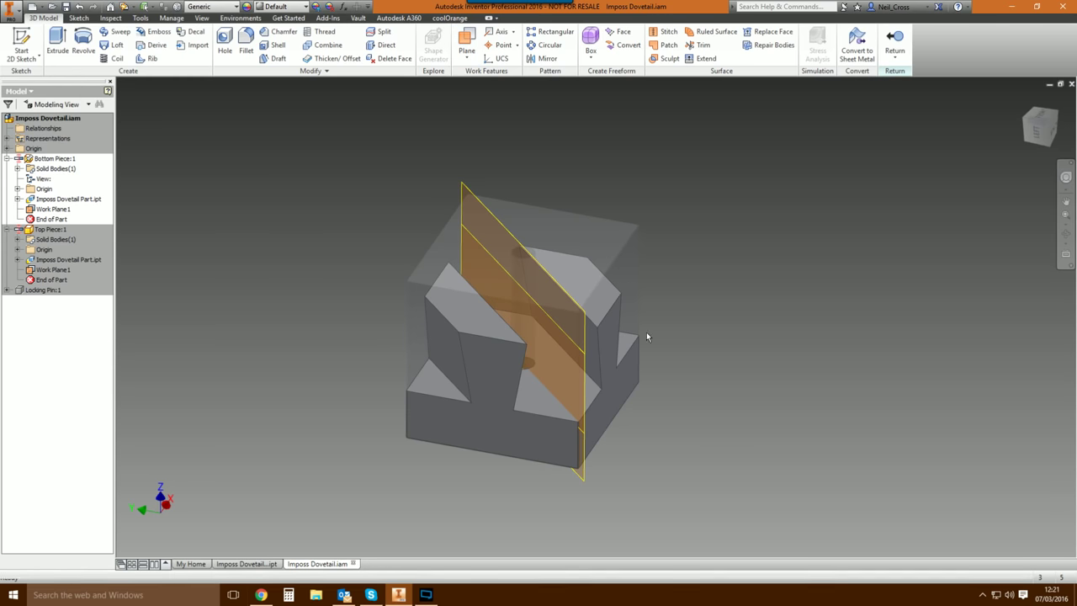
pyautogui.click(895, 43)
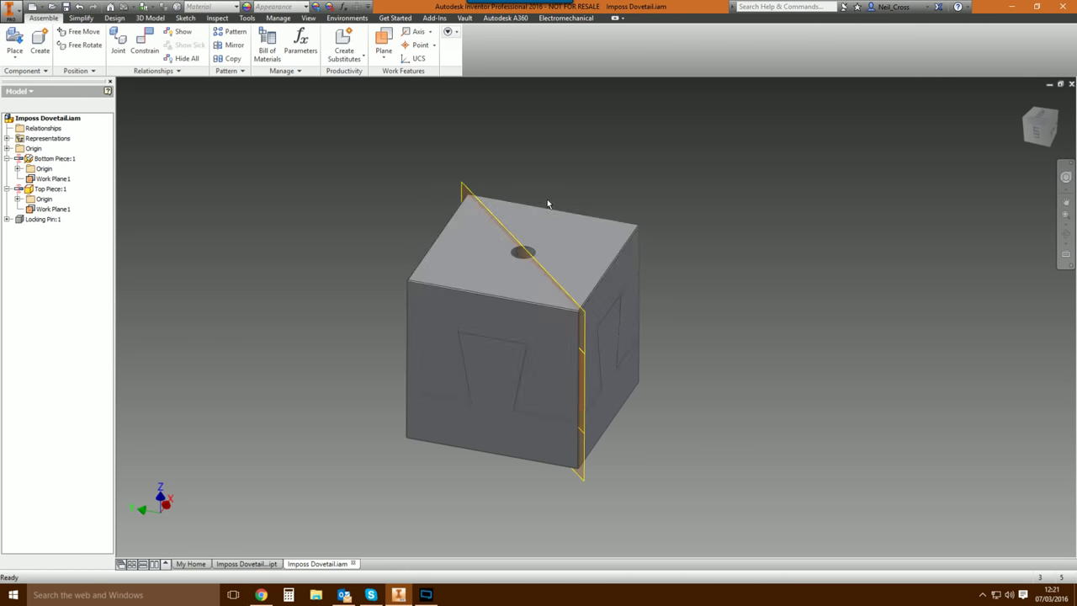
# Apply a flush constraint with 0.000 mm offset between the diagonal work planes of the Top Piece and Bottom Piece.
pyautogui.click(139, 48)
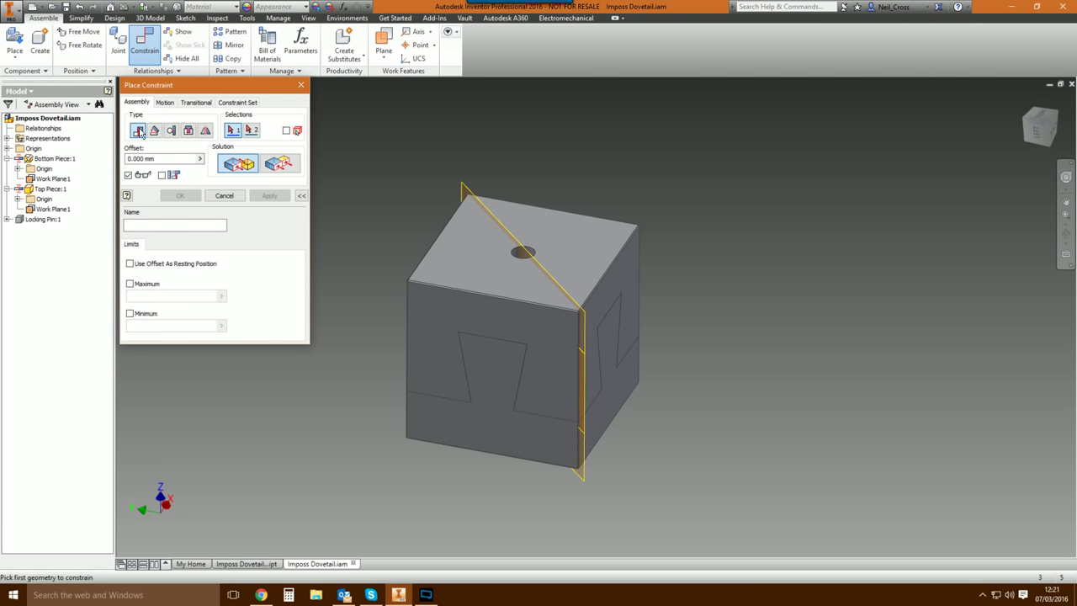
pyautogui.click(473, 181)
pyautogui.click(581, 478)
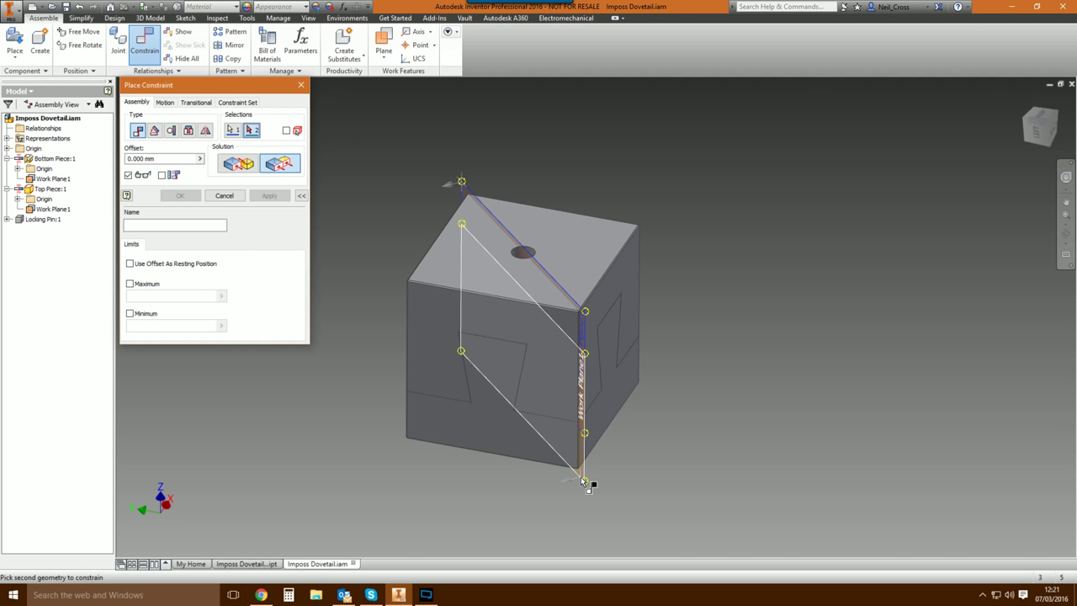
pyautogui.click(266, 199)
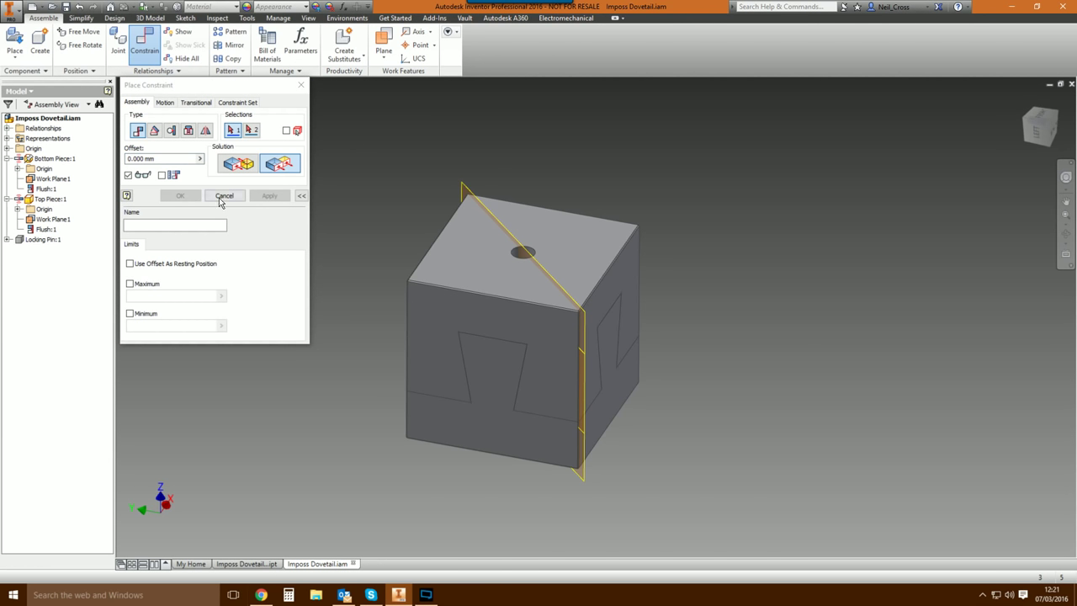
pyautogui.click(222, 199)
# Slide the Top Piece along the diagonal work plane to test its constrained movement.
pyautogui.keyDown('shift'); pyautogui.moveTo(423, 260); pyautogui.dragTo(359, 350, button='middle'); pyautogui.keyUp('shift')
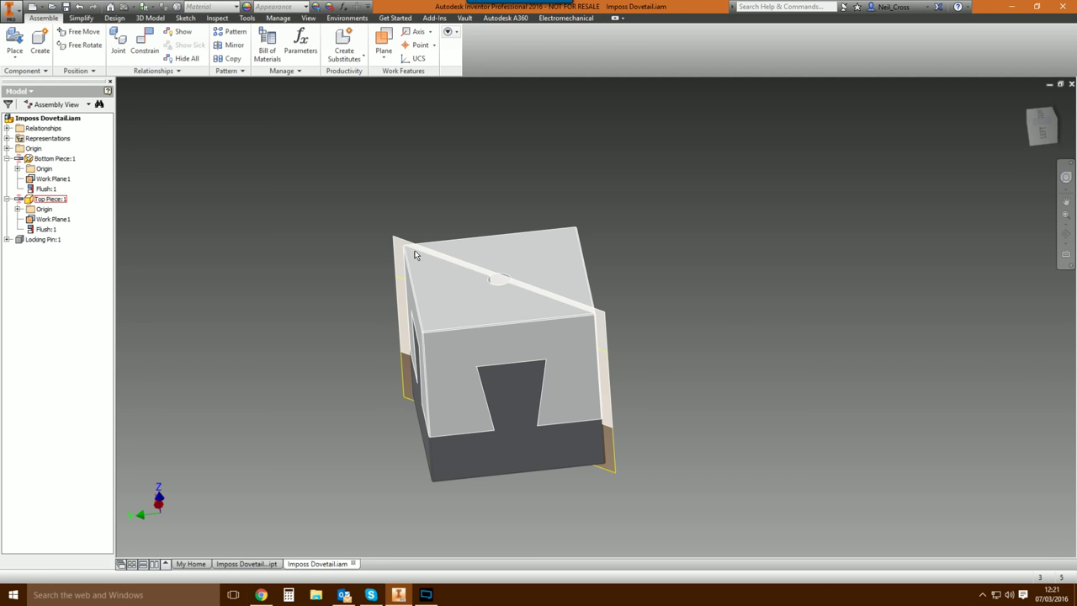
pyautogui.moveTo(448, 423); pyautogui.dragTo(469, 412)
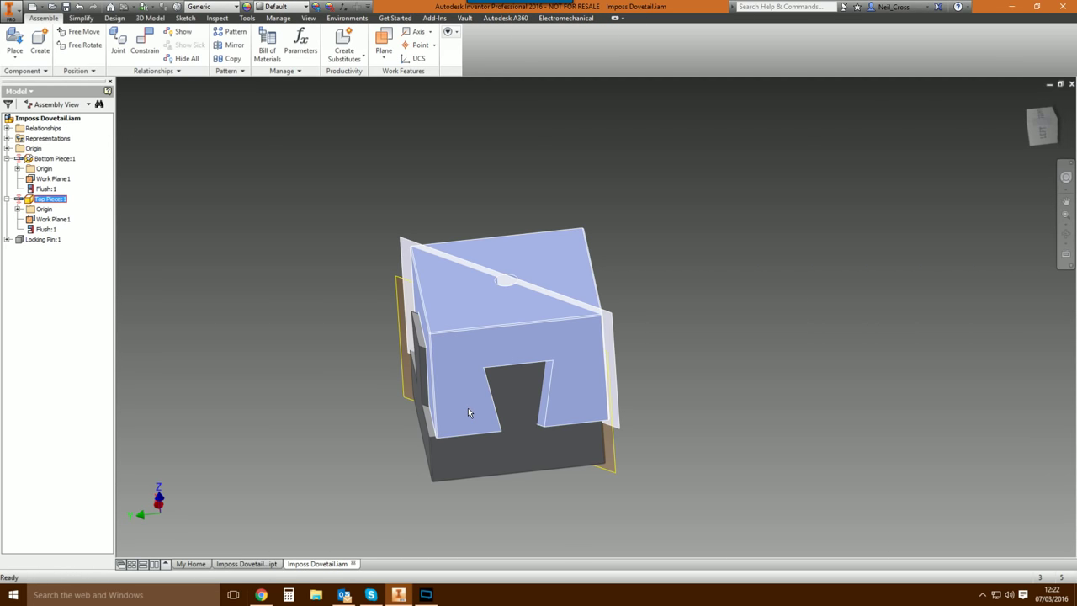
pyautogui.click(865, 378)
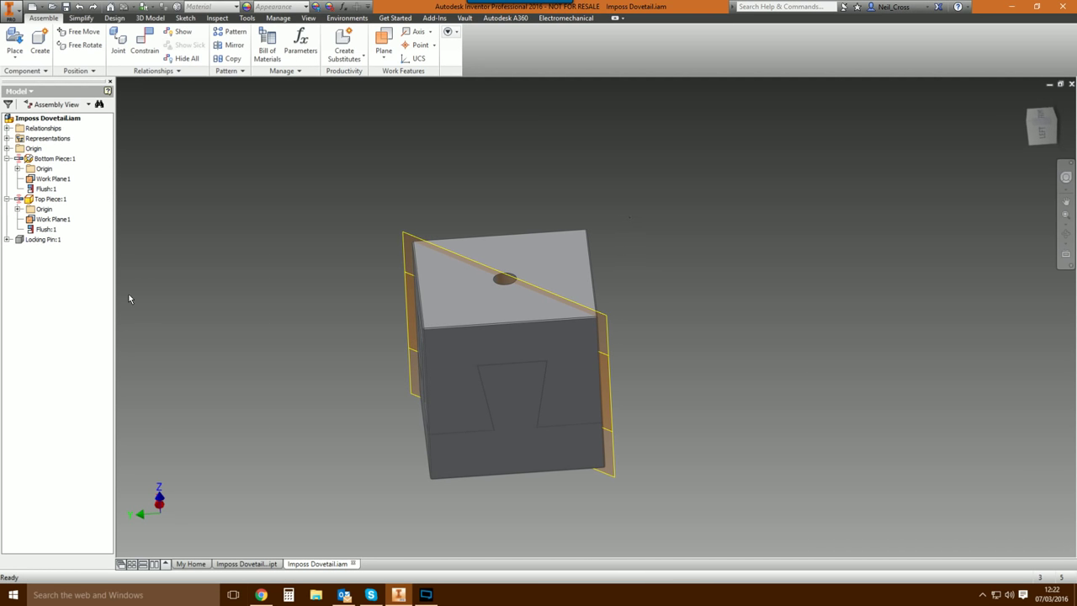
# Make the Locking Pin visible again and add it to the contact set.
pyautogui.rightClick(40, 242)
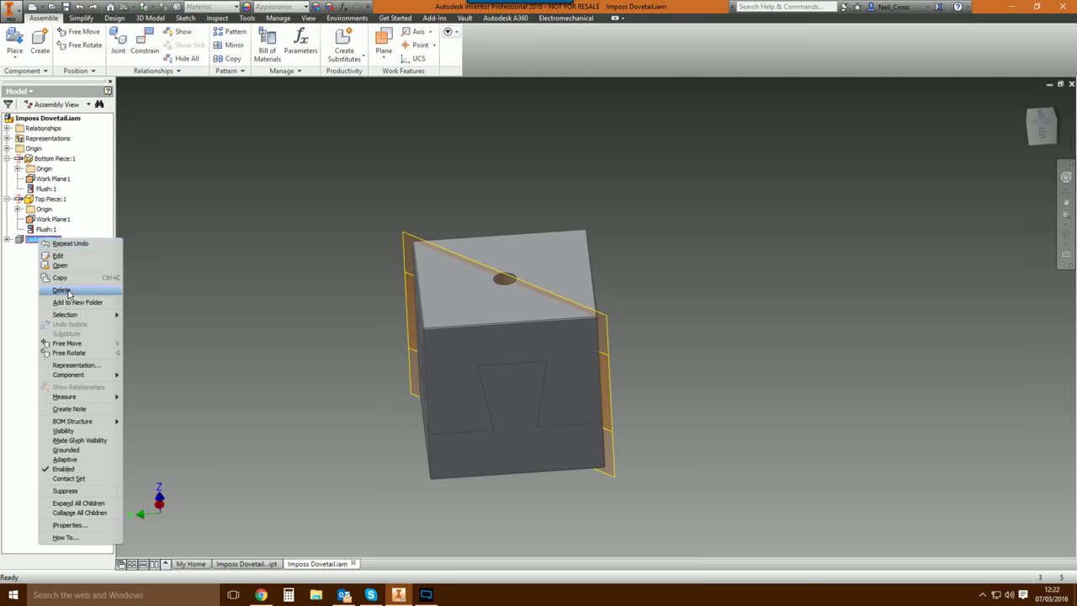
pyautogui.click(72, 433)
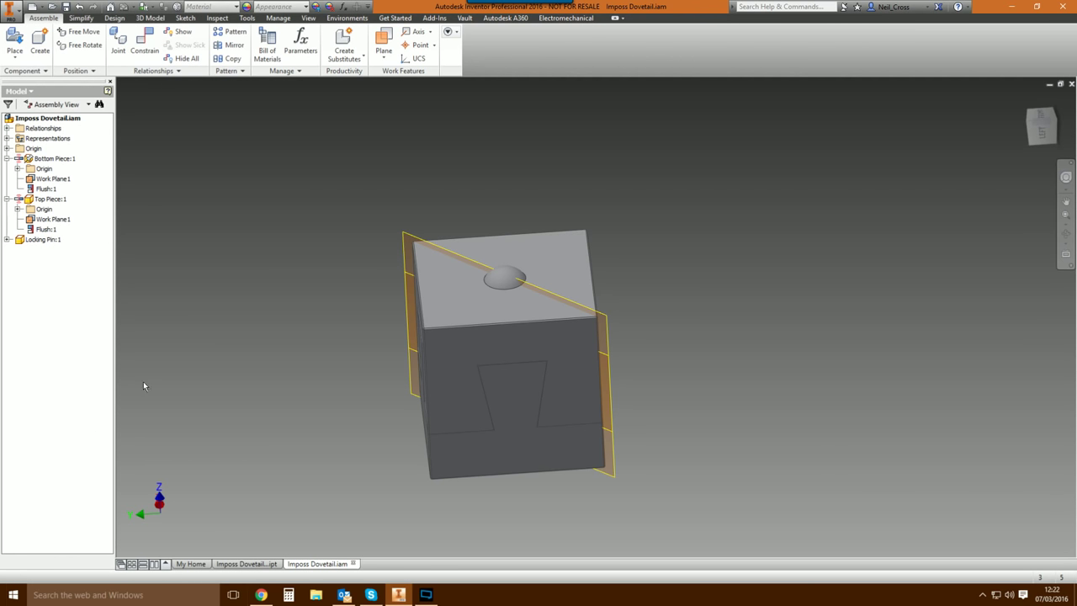
pyautogui.rightClick(52, 243)
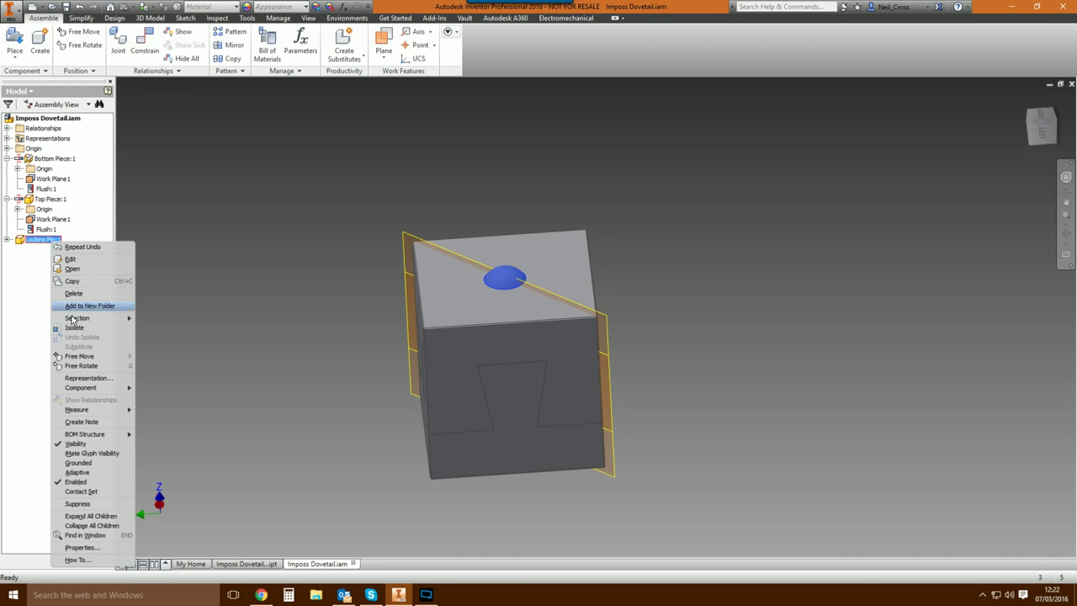
pyautogui.click(85, 493)
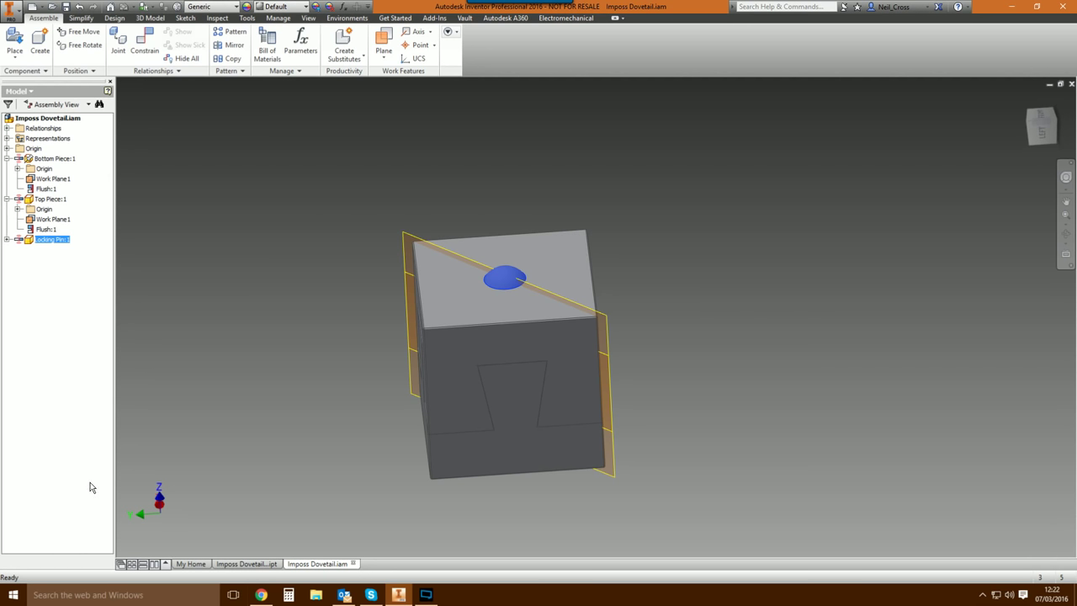
# Test sliding the Top Piece with the Locking Pin seated and with it lifted out, and undo the moves.
pyautogui.click(432, 370)
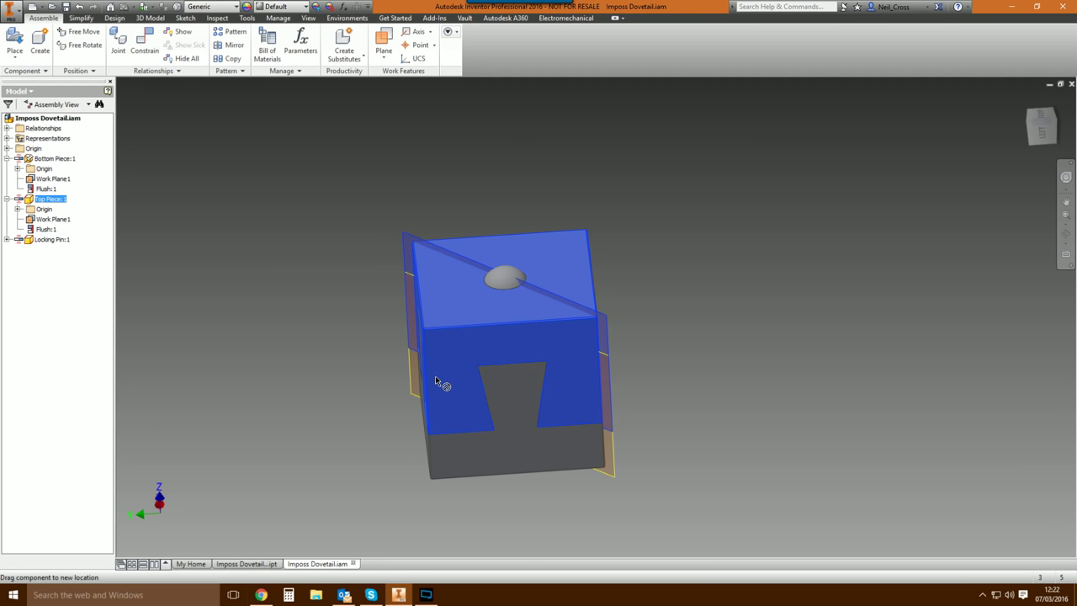
pyautogui.click(474, 176)
pyautogui.moveTo(505, 280); pyautogui.dragTo(528, 74)
pyautogui.moveTo(427, 381); pyautogui.dragTo(398, 357)
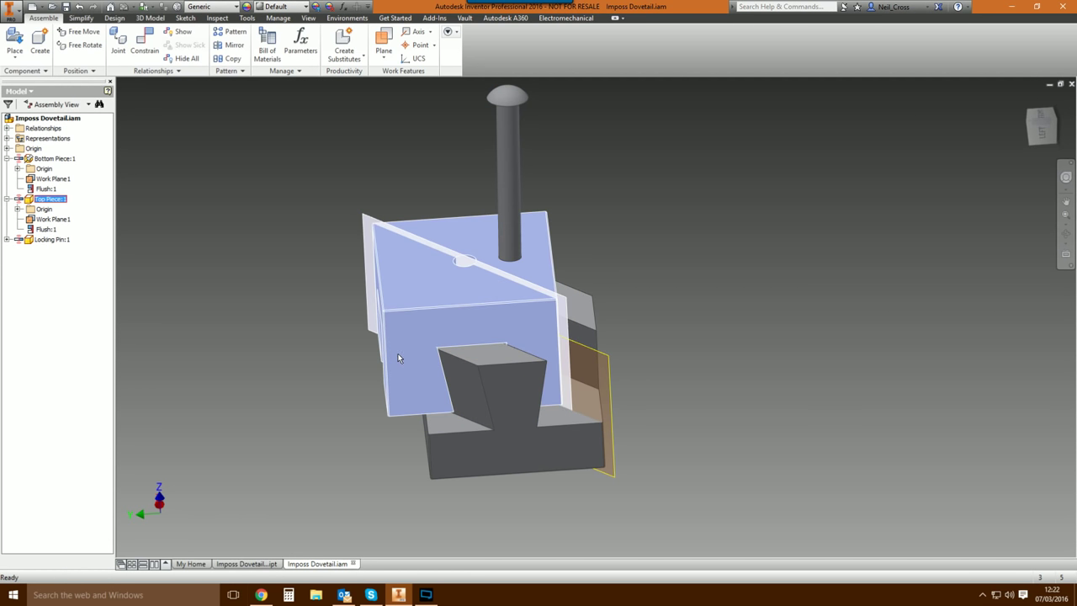
pyautogui.hotkey('ctrl', 'z')
pyautogui.hotkey('ctrl', 'z')
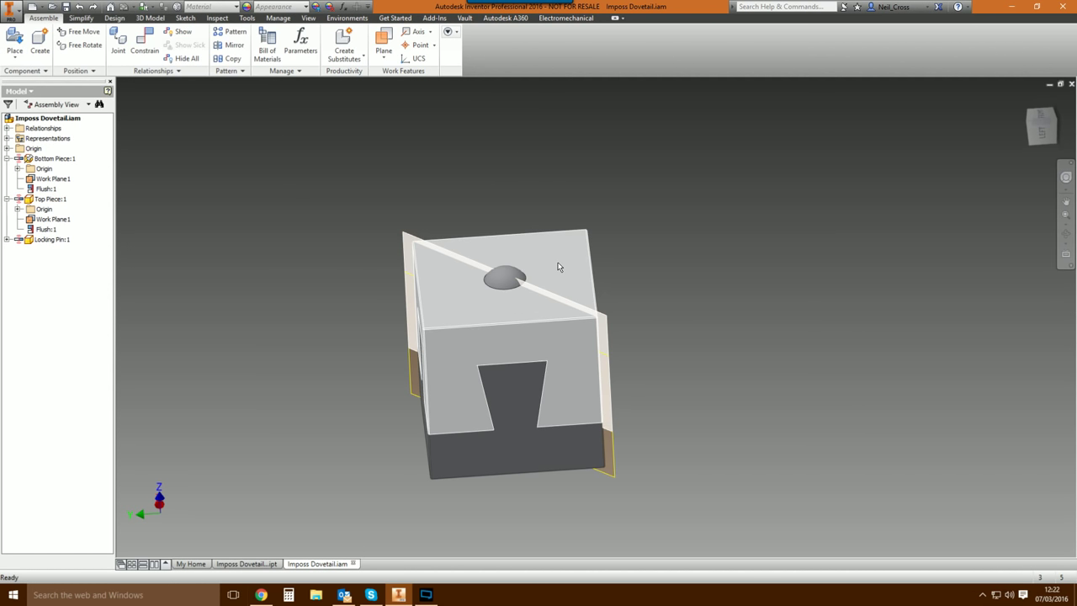
# Lift the Locking Pin straight out of the hole in the Top Piece and undo the move.
pyautogui.keyDown('shift'); pyautogui.moveTo(558, 267); pyautogui.dragTo(600, 228, button='middle'); pyautogui.keyUp('shift')
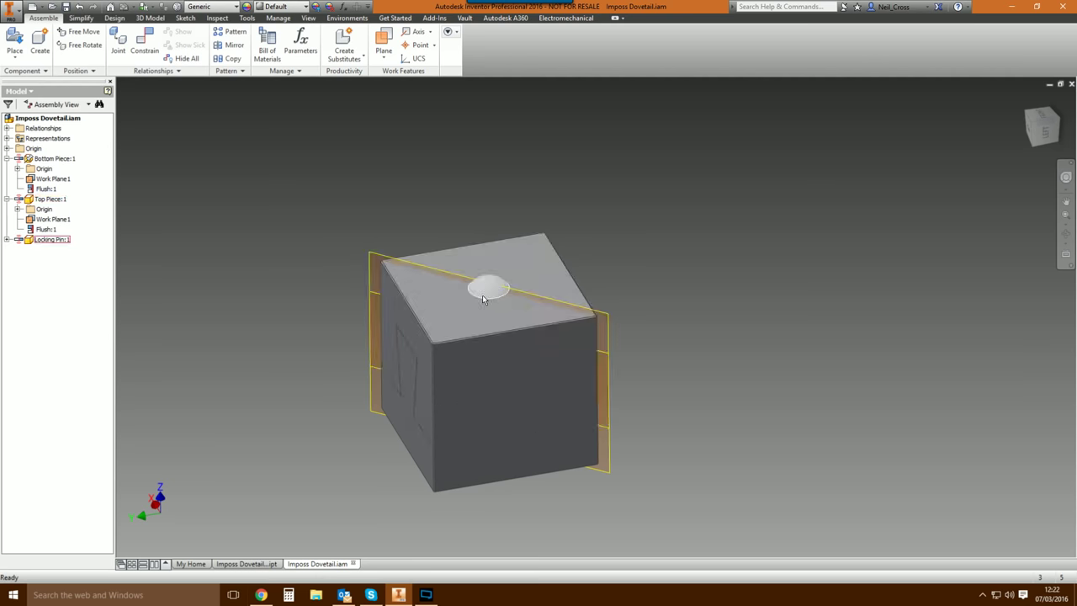
pyautogui.moveTo(484, 296); pyautogui.dragTo(529, 265)
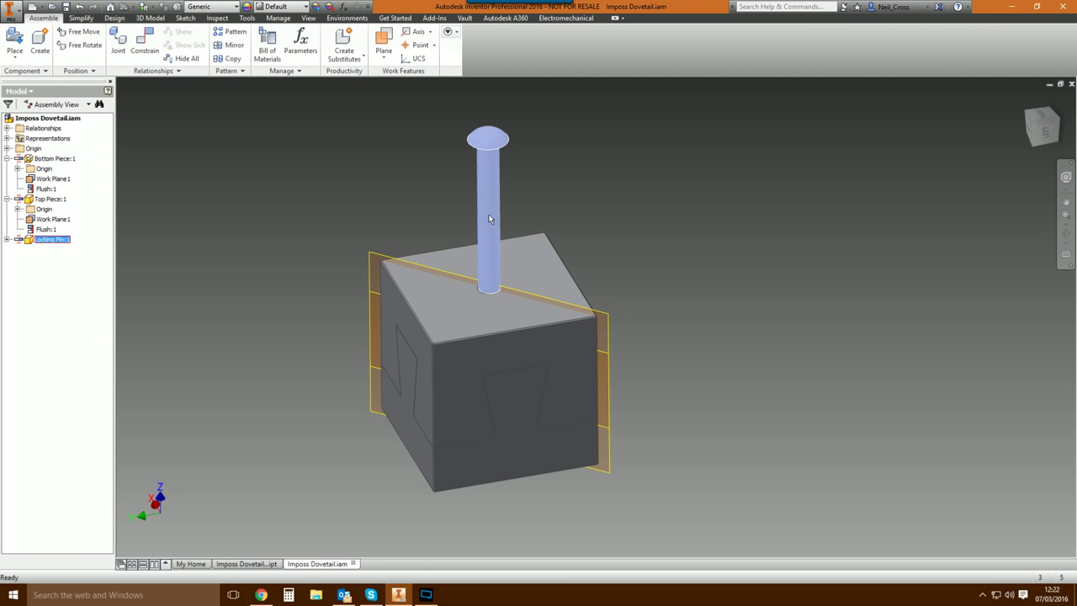
pyautogui.press('Escape')
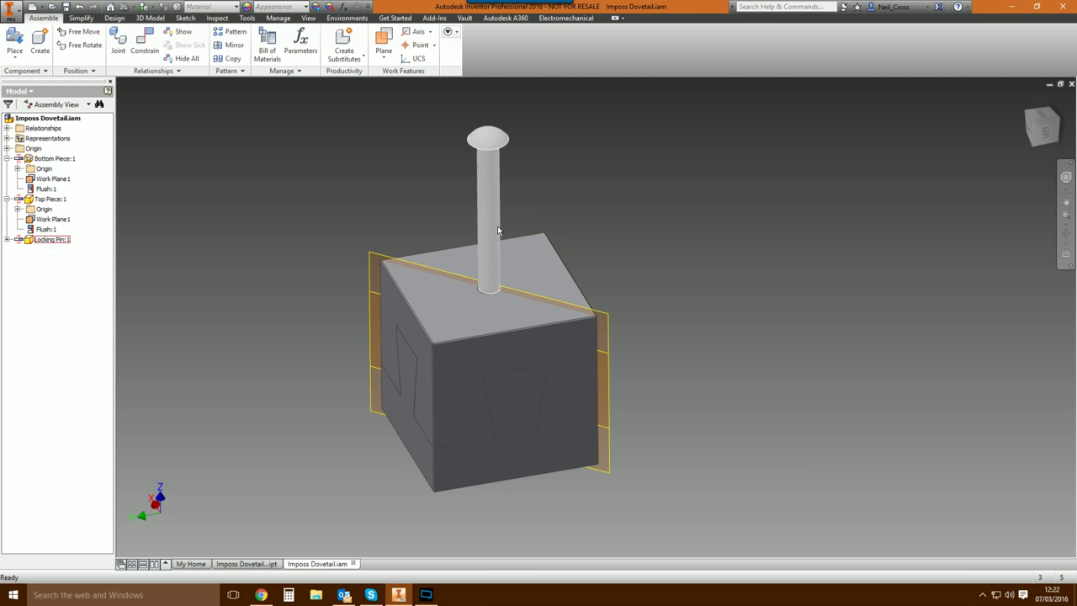
pyautogui.hotkey('ctrl', 'z')
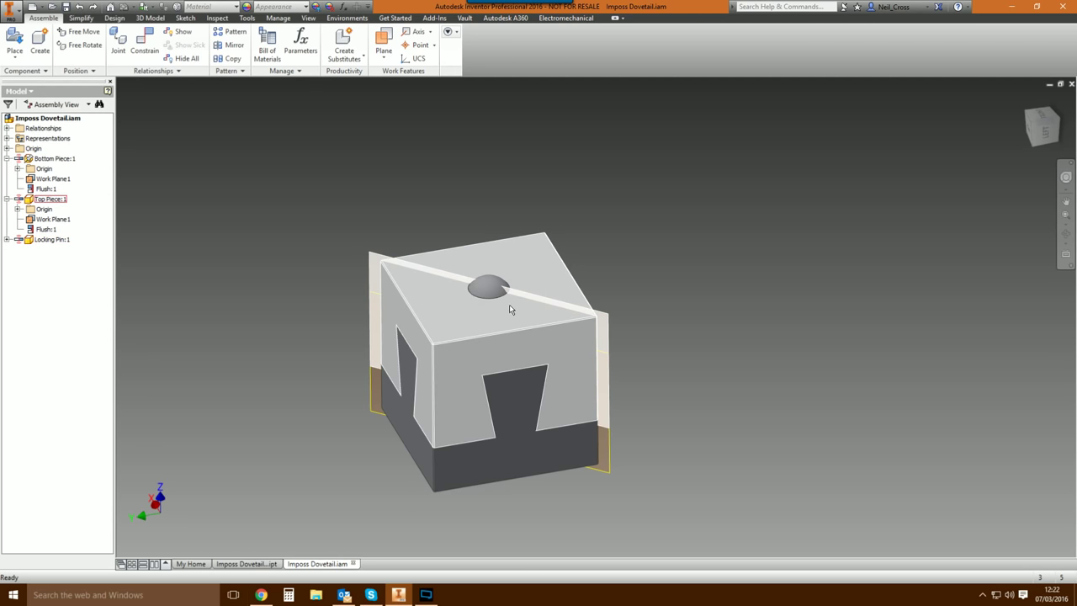
# Lift the Locking Pin out of the Top Piece and mate its axis to the hole's axis with 0 mm offset, testing its travel.
pyautogui.click(489, 282)
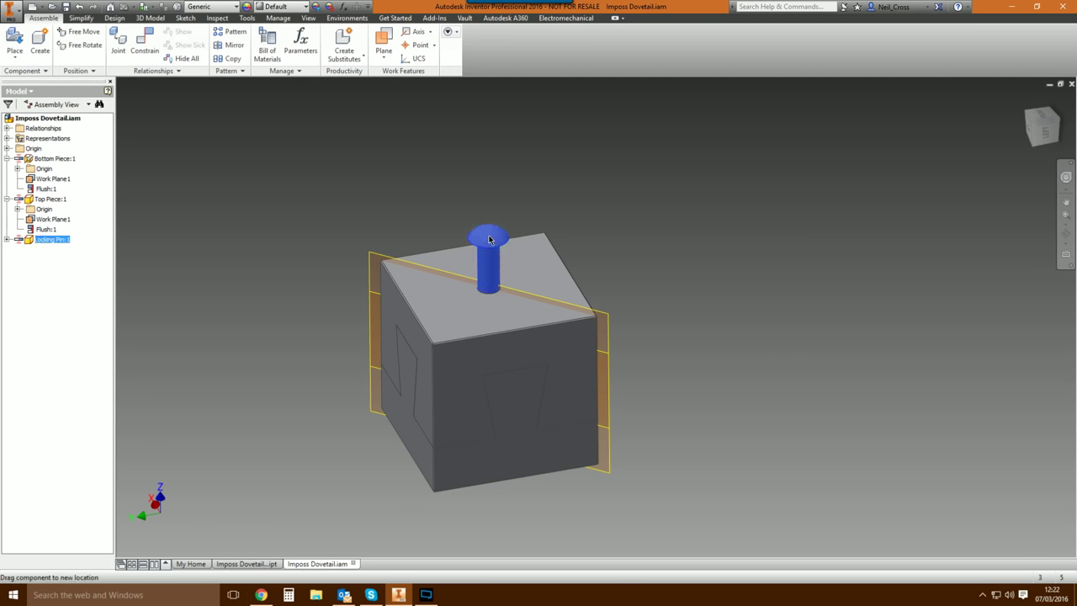
pyautogui.click(145, 43)
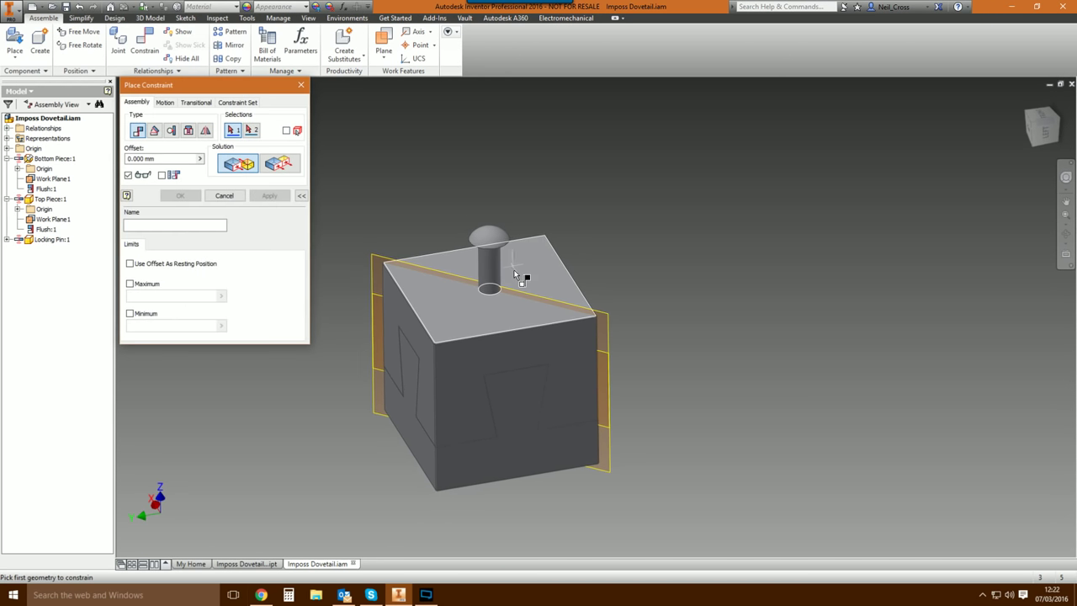
pyautogui.scroll(3, 450, 256)
pyautogui.click(432, 233)
pyautogui.scroll(2, 434, 250)
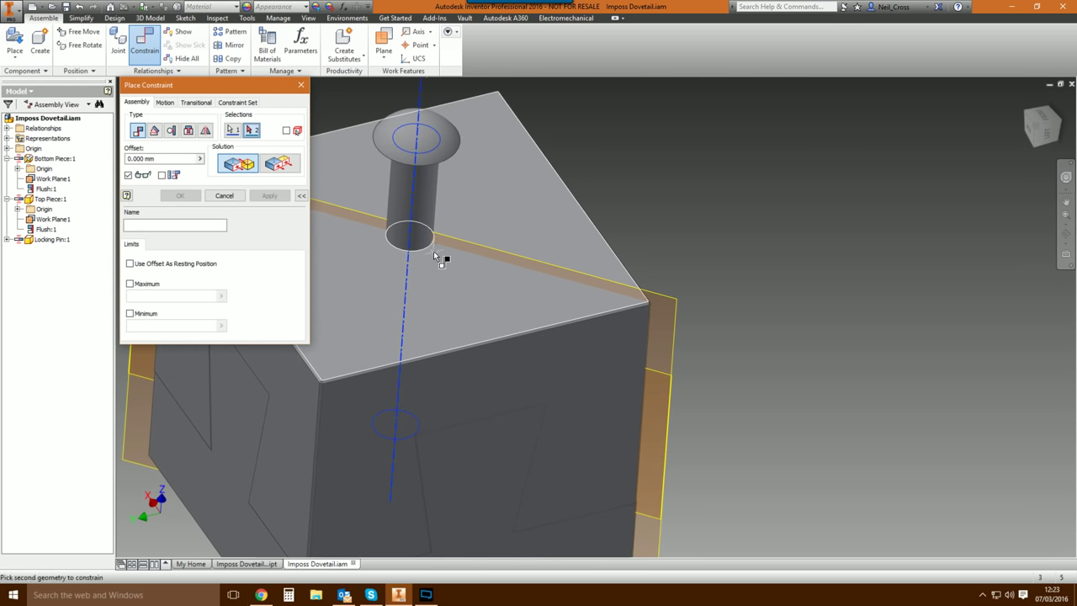
pyautogui.click(428, 244)
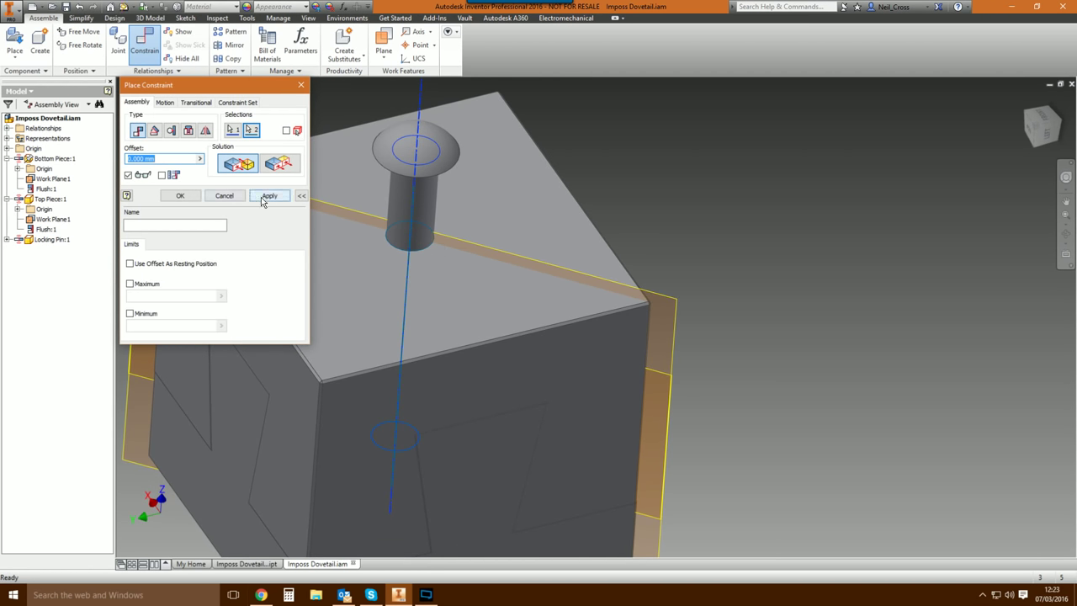
pyautogui.click(267, 195)
pyautogui.keyDown('shift'); pyautogui.moveTo(413, 204); pyautogui.dragTo(226, 198, button='middle'); pyautogui.keyUp('shift')
pyautogui.click(224, 195)
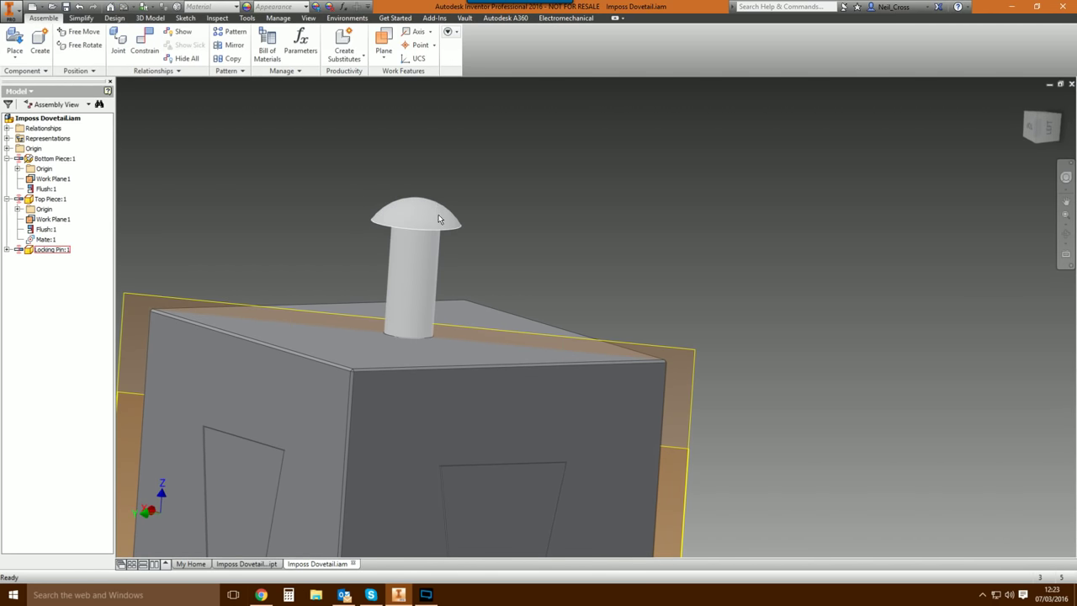
pyautogui.moveTo(437, 219); pyautogui.dragTo(443, 299)
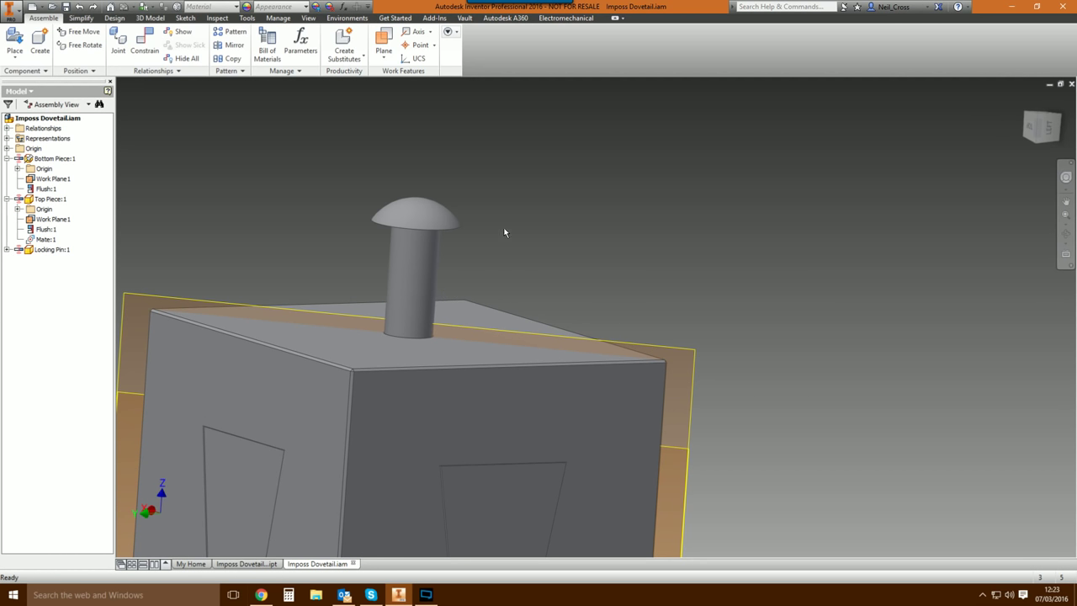
# Add an Insert constraint with 0 mm offset between the edge under the Locking Pin's head and the Top Piece's hole edge.
pyautogui.click(145, 42)
pyautogui.keyDown('shift'); pyautogui.moveTo(408, 193); pyautogui.dragTo(437, 312, button='middle'); pyautogui.keyUp('shift')
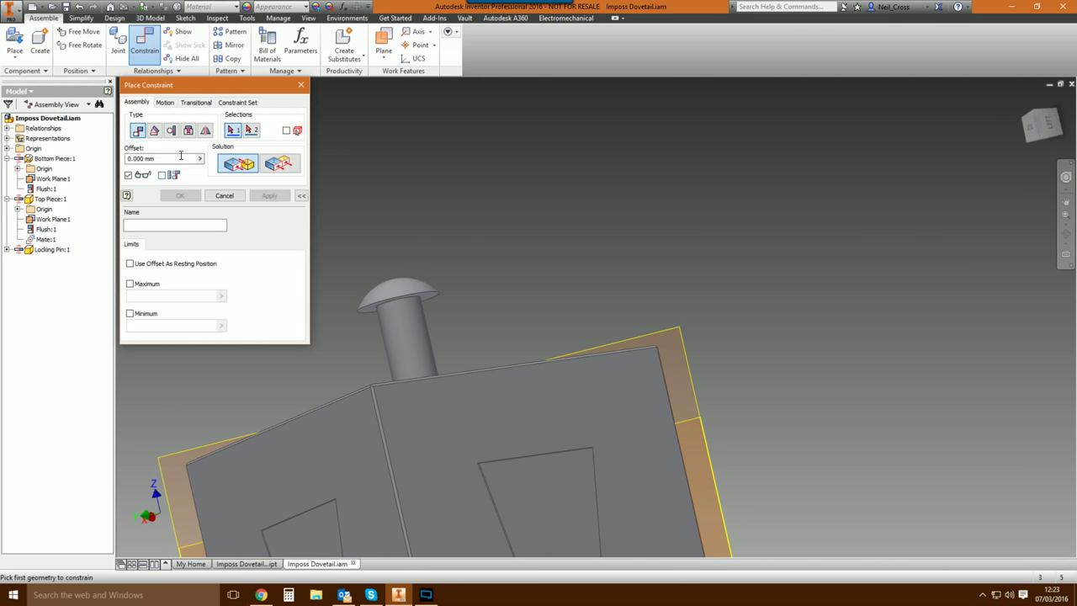
pyautogui.click(190, 132)
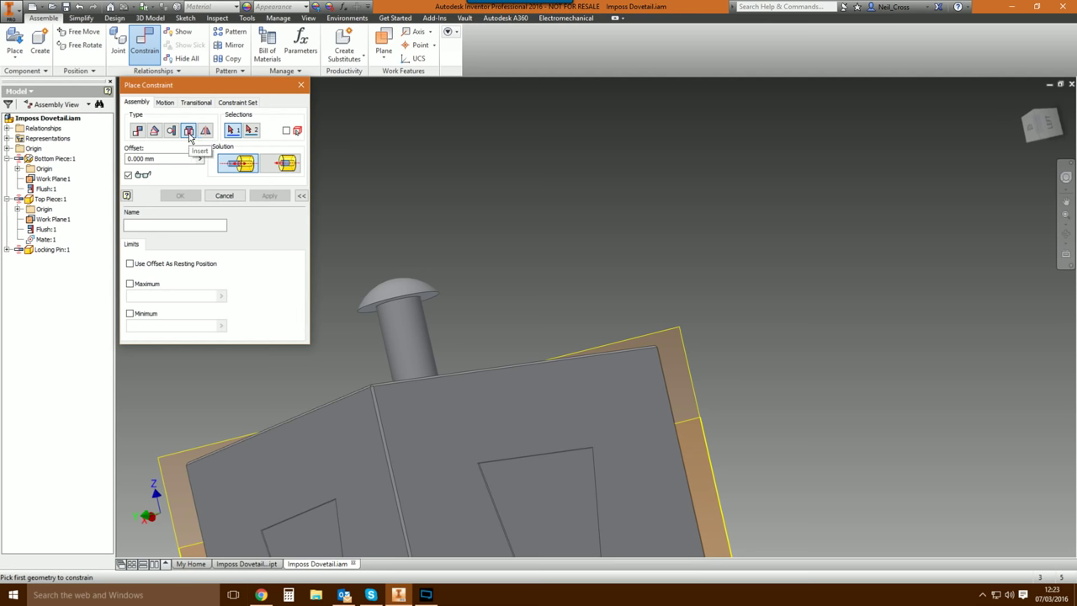
pyautogui.click(422, 303)
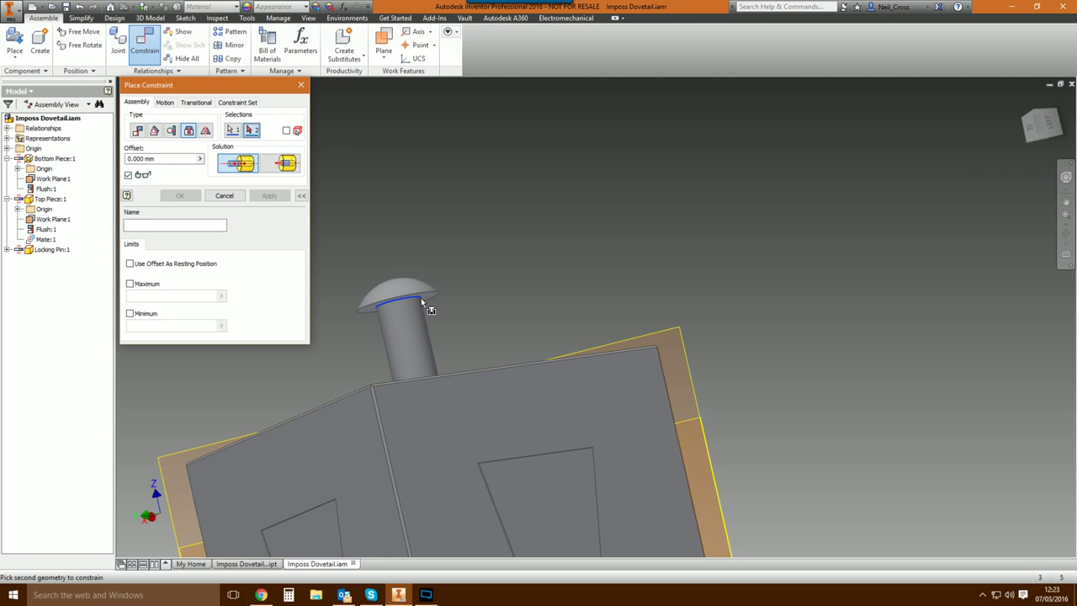
pyautogui.keyDown('shift'); pyautogui.moveTo(423, 303); pyautogui.dragTo(393, 349, button='middle'); pyautogui.keyUp('shift')
pyautogui.click(377, 332)
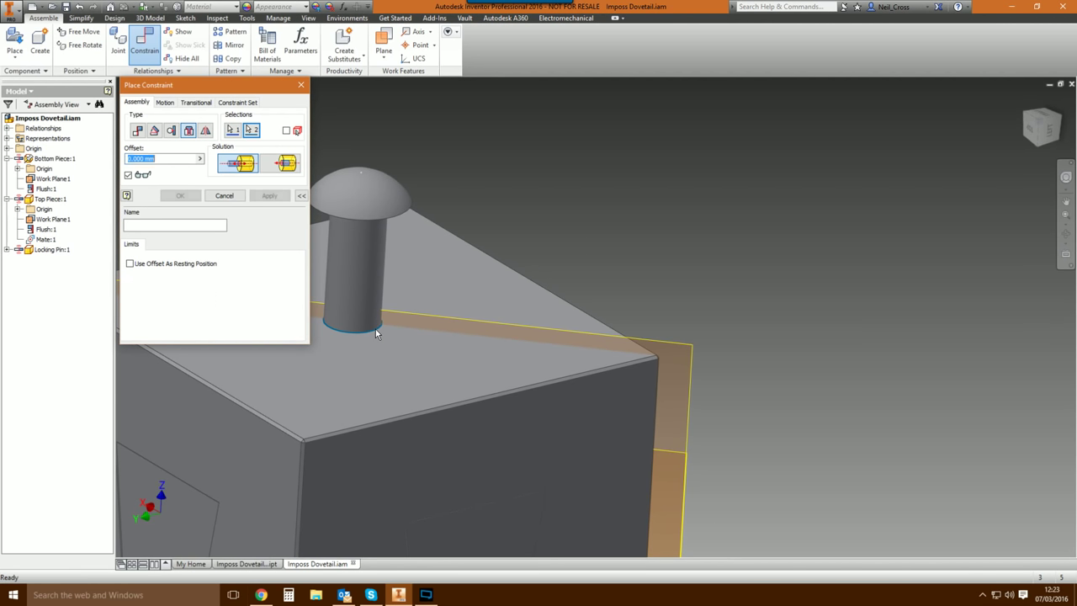
pyautogui.click(268, 195)
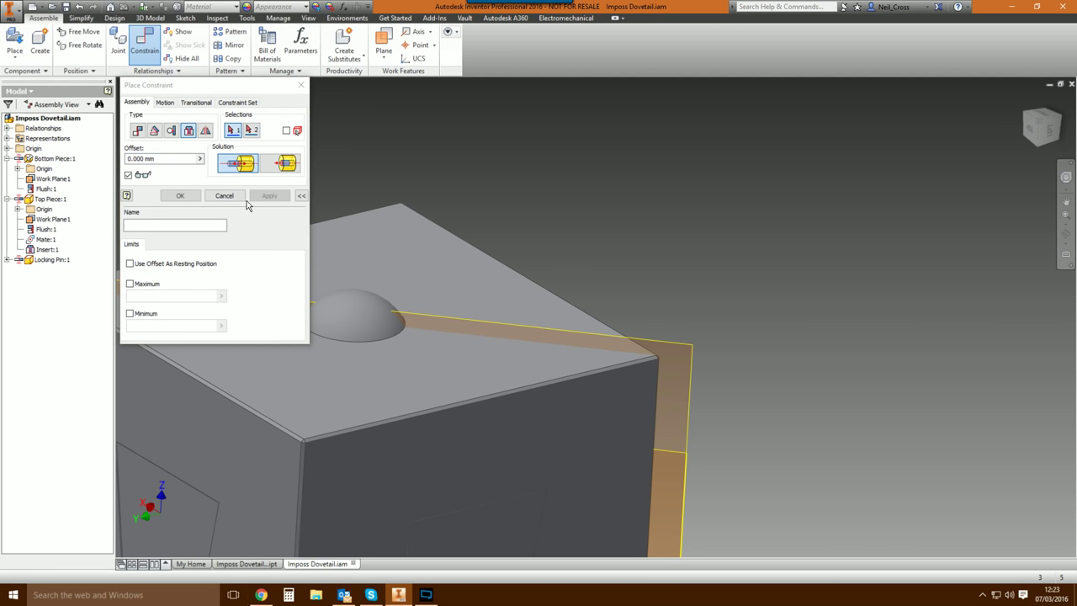
pyautogui.click(232, 200)
# Hide the diagonal work planes of the Top Piece and Bottom Piece.
pyautogui.scroll(-5, 569, 173)
pyautogui.keyDown('shift'); pyautogui.moveTo(603, 211); pyautogui.dragTo(733, 269, button='middle'); pyautogui.keyUp('shift')
pyautogui.keyDown('shift'); pyautogui.moveTo(733, 268); pyautogui.dragTo(720, 266); pyautogui.keyUp('shift')
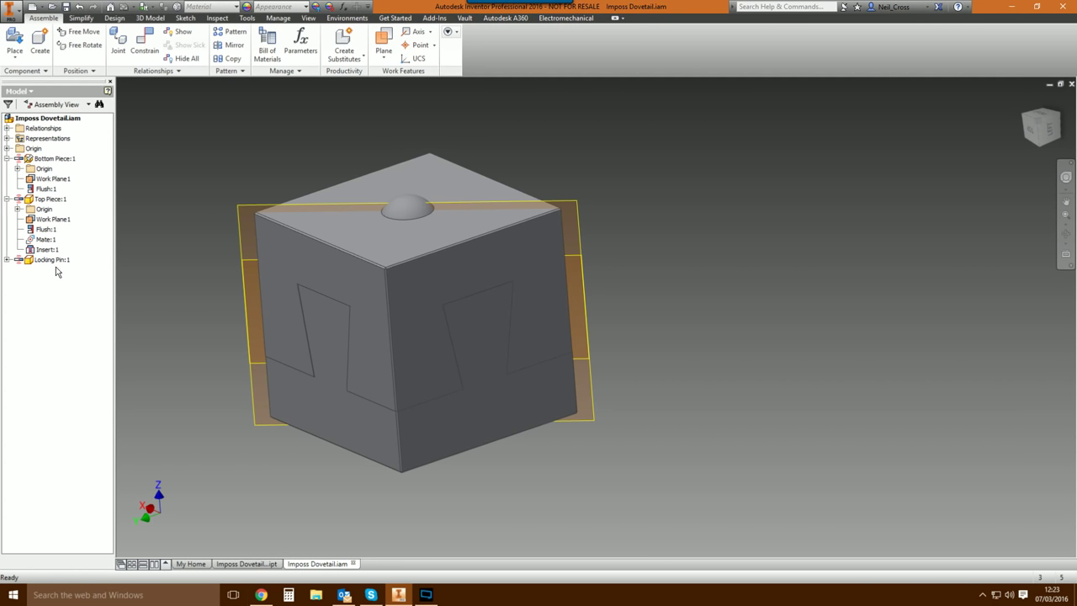
pyautogui.click(52, 219)
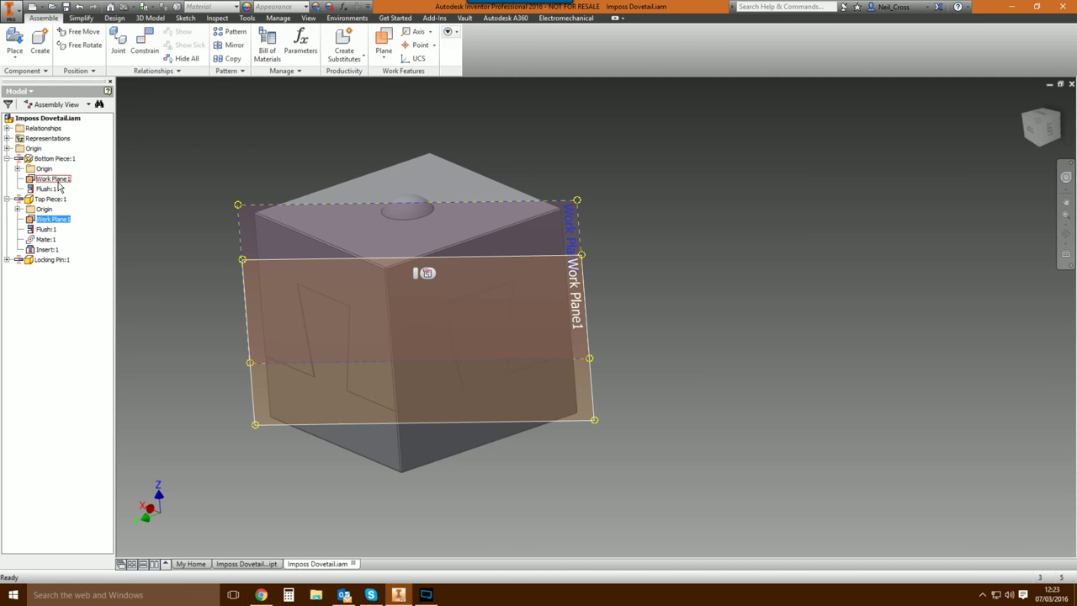
pyautogui.keyDown('ctrl'); pyautogui.click(53, 178); pyautogui.keyUp('ctrl')
pyautogui.rightClick(57, 181)
pyautogui.click(84, 235)
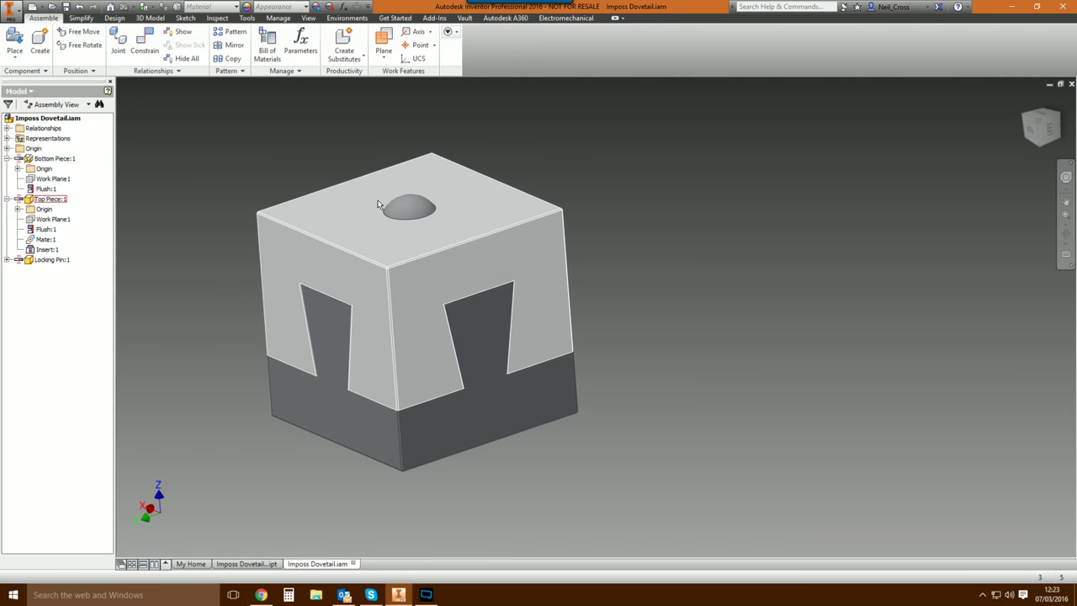
# Open the Locking Pin part from the assembly and set its material to Steel, Cast.
pyautogui.rightClick(411, 210)
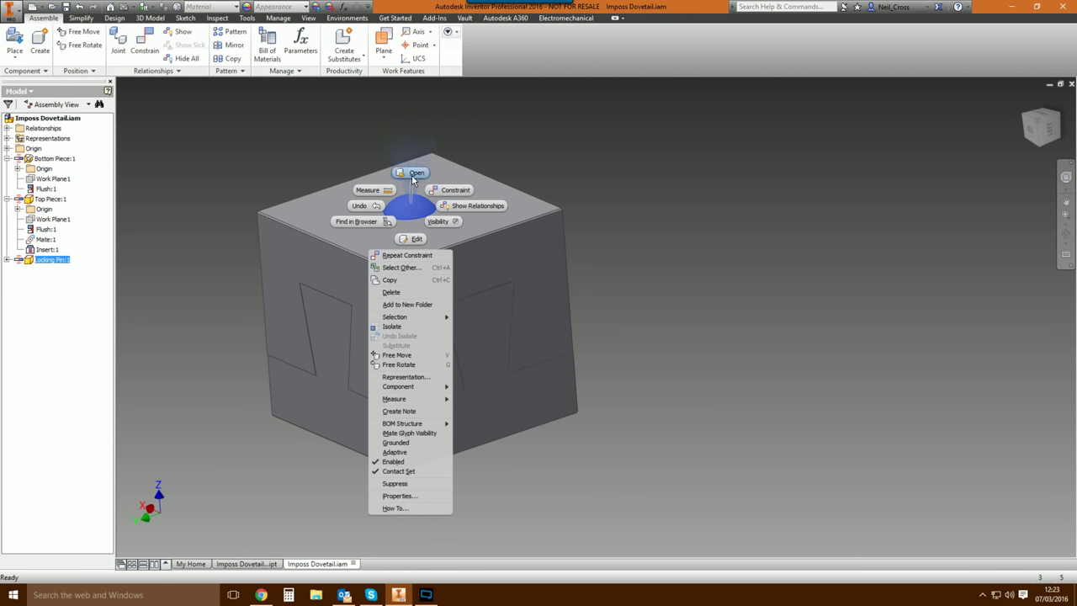
pyautogui.click(413, 173)
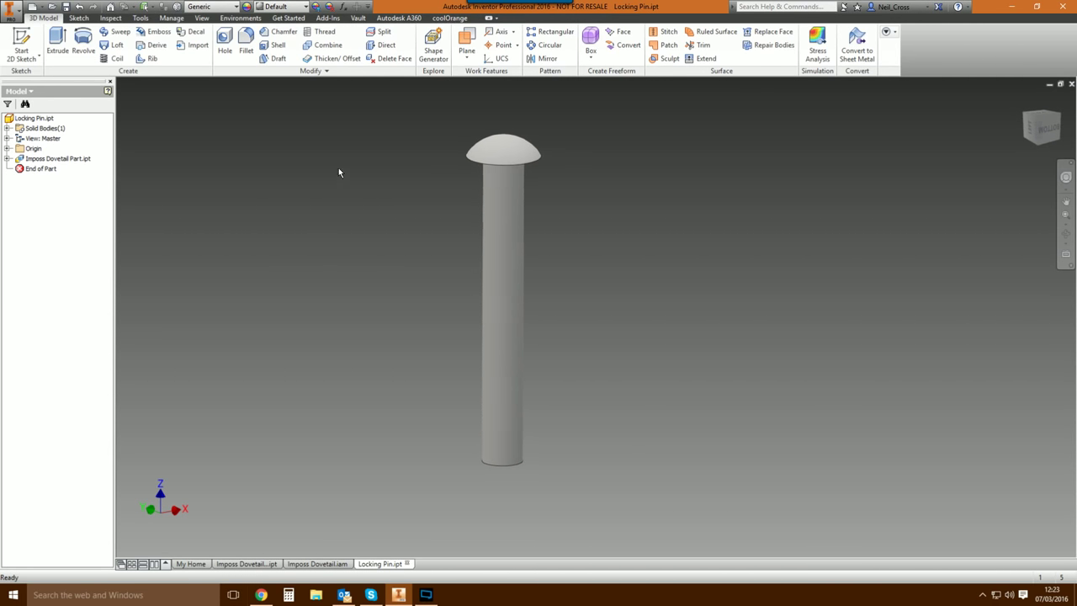
pyautogui.rightClick(37, 118)
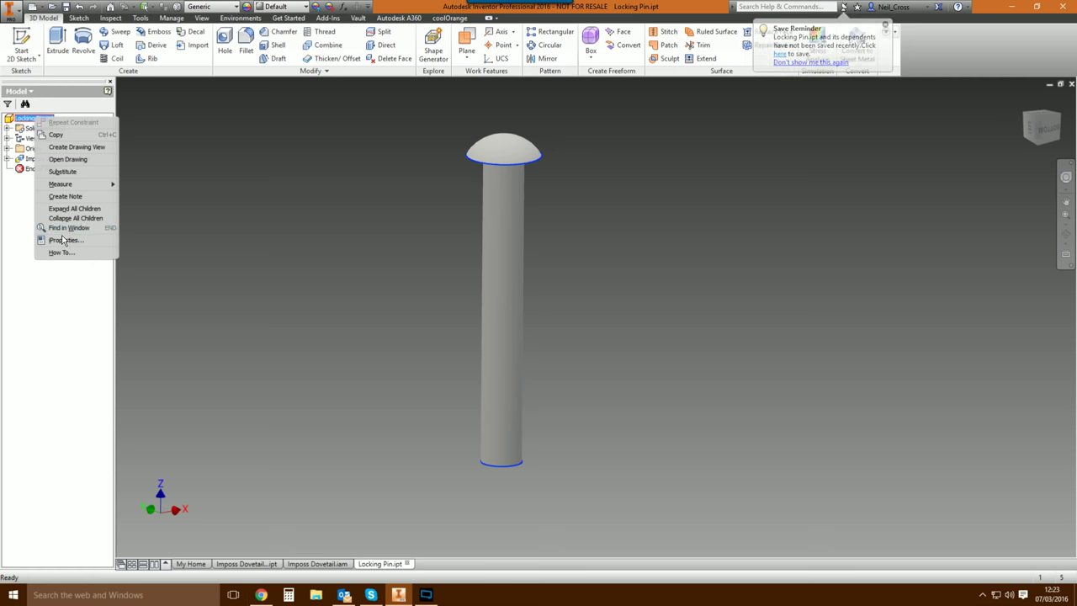
pyautogui.press('Escape')
pyautogui.click(217, 10)
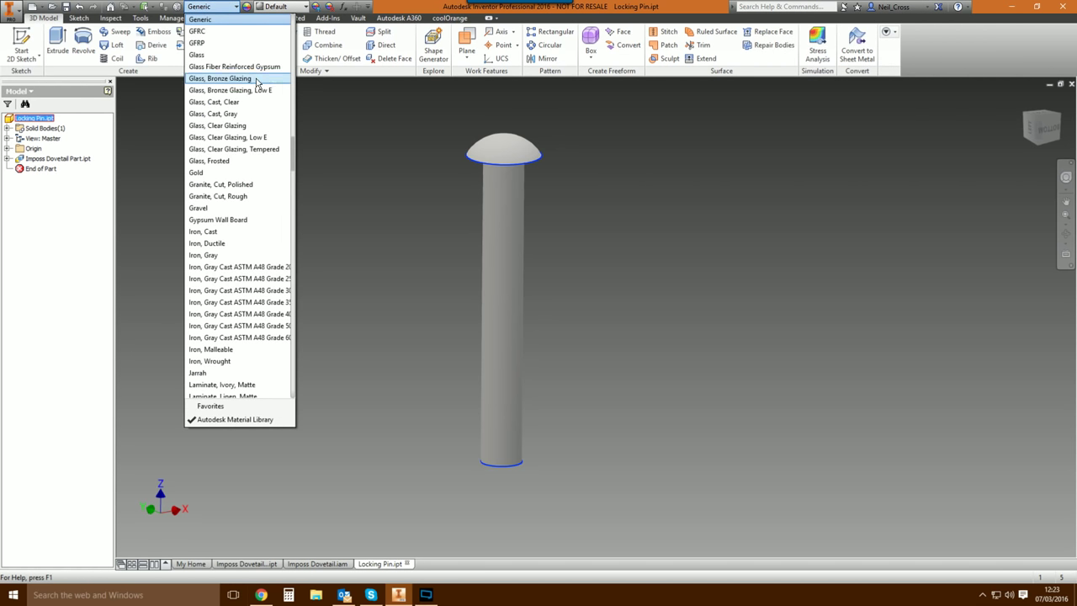
pyautogui.moveTo(294, 154); pyautogui.dragTo(292, 350)
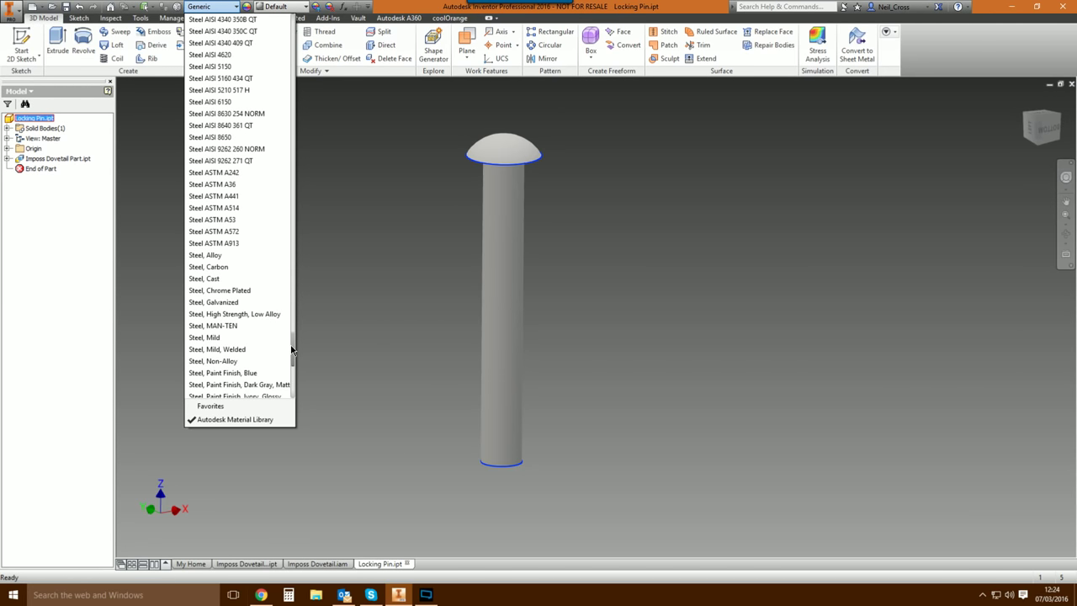
pyautogui.click(218, 281)
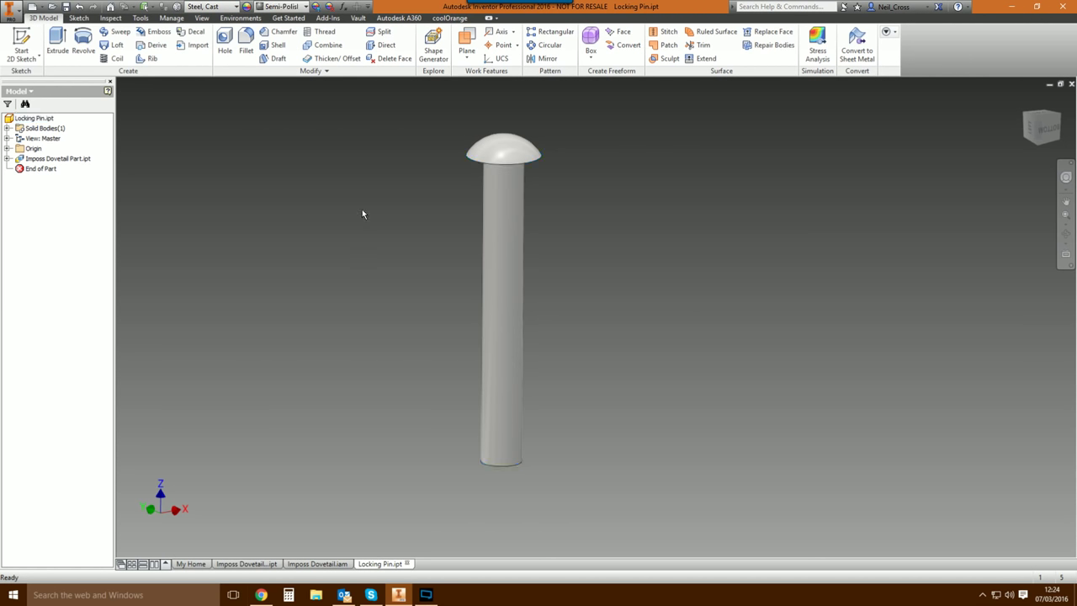
# Give the Locking Pin the Chrome - Polished appearance from the Autodesk Appearance Library.
pyautogui.click(287, 7)
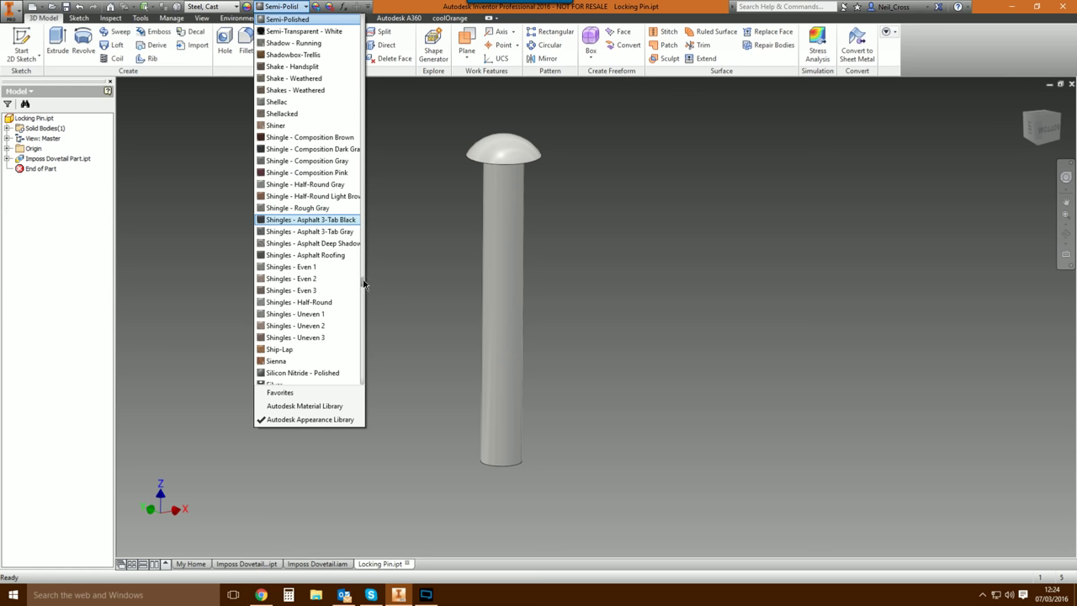
pyautogui.moveTo(363, 284); pyautogui.dragTo(365, 81)
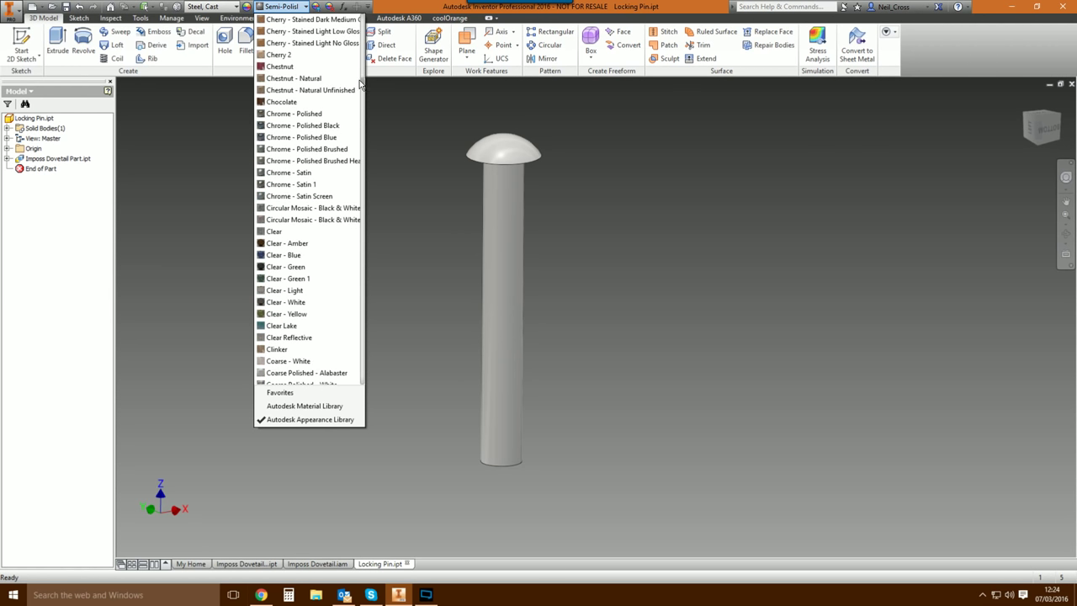
pyautogui.click(310, 115)
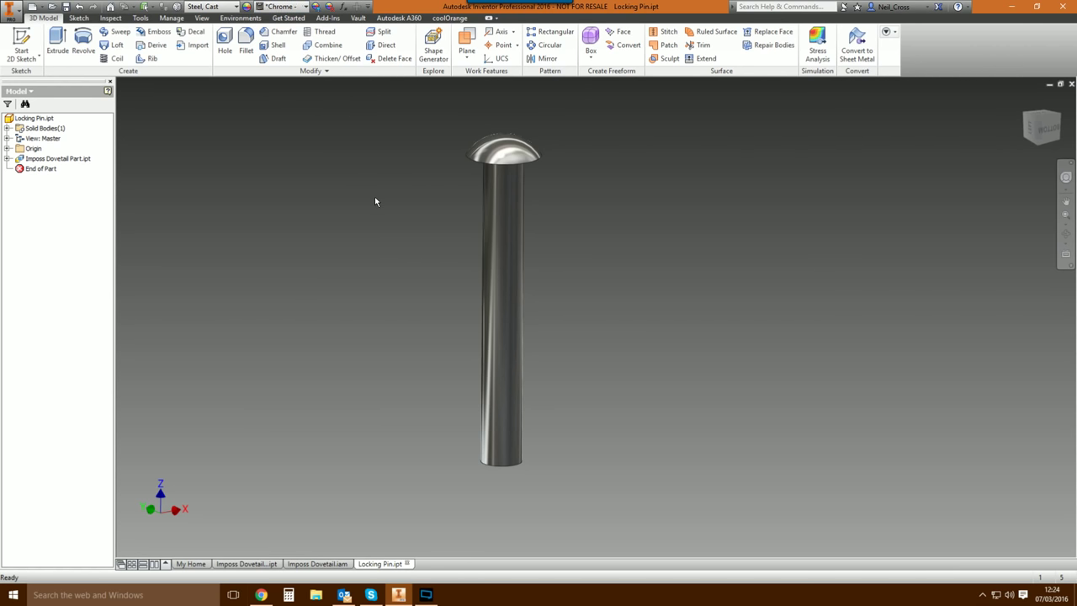
pyautogui.press('F6')
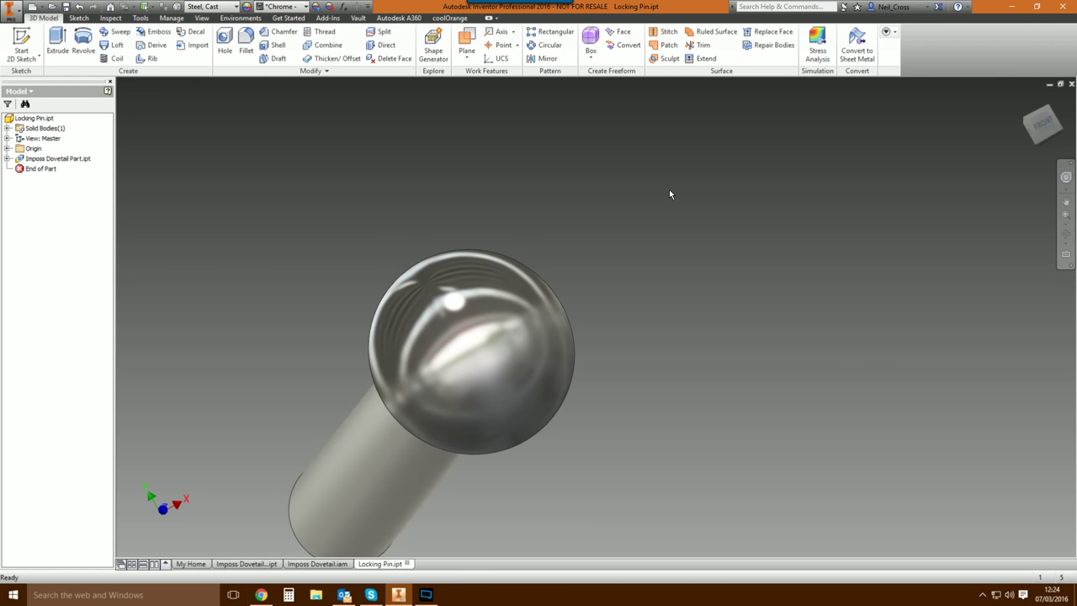
# Save the Locking Pin part with its dependents, close it and return to the assembly in its home view.
pyautogui.click(66, 6)
pyautogui.click(596, 258)
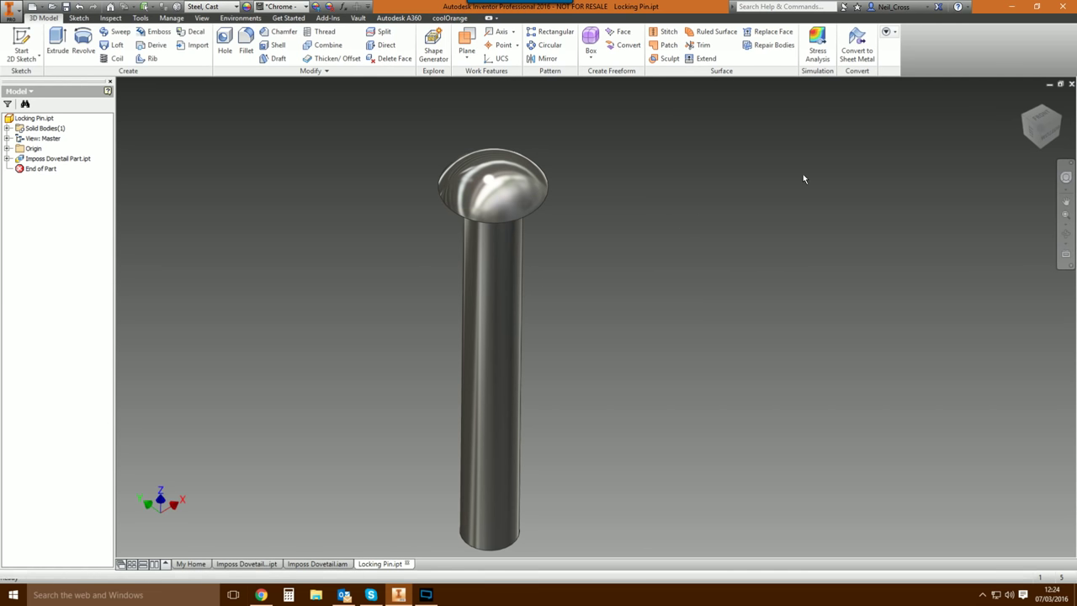
pyautogui.press('F6')
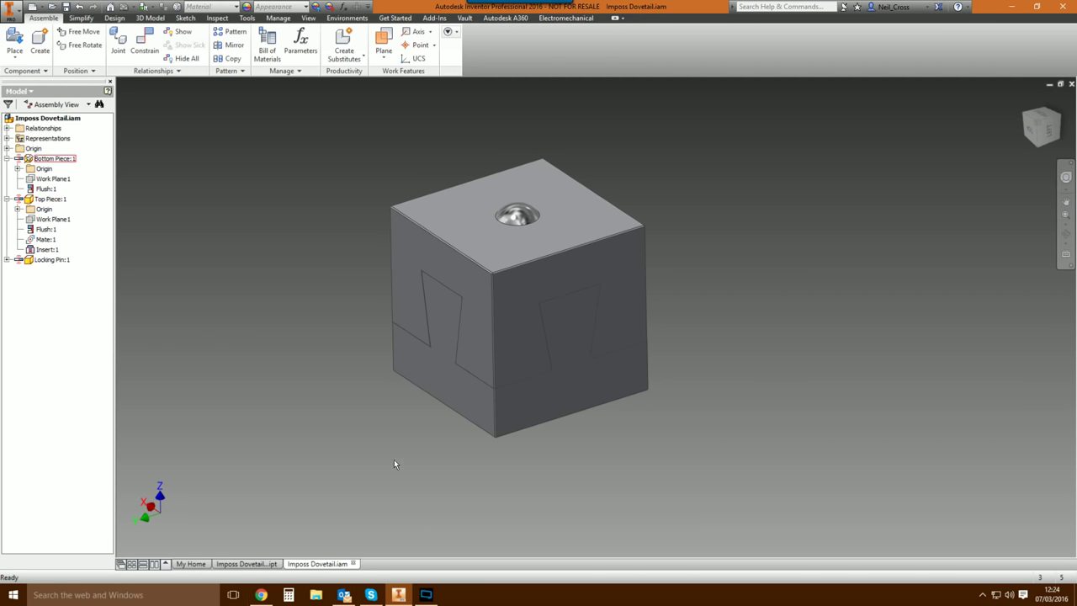
# Check the finished puzzle's look in the browser's reference video and open the Top Piece part from the Inventor assembly.
pyautogui.click(260, 595)
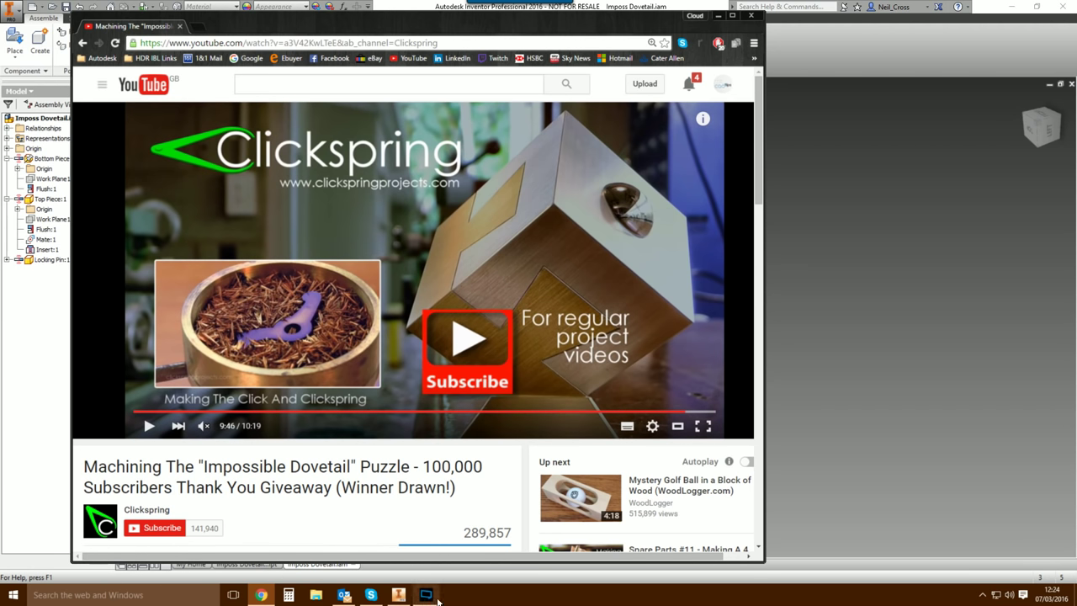
pyautogui.click(397, 595)
pyautogui.click(451, 247)
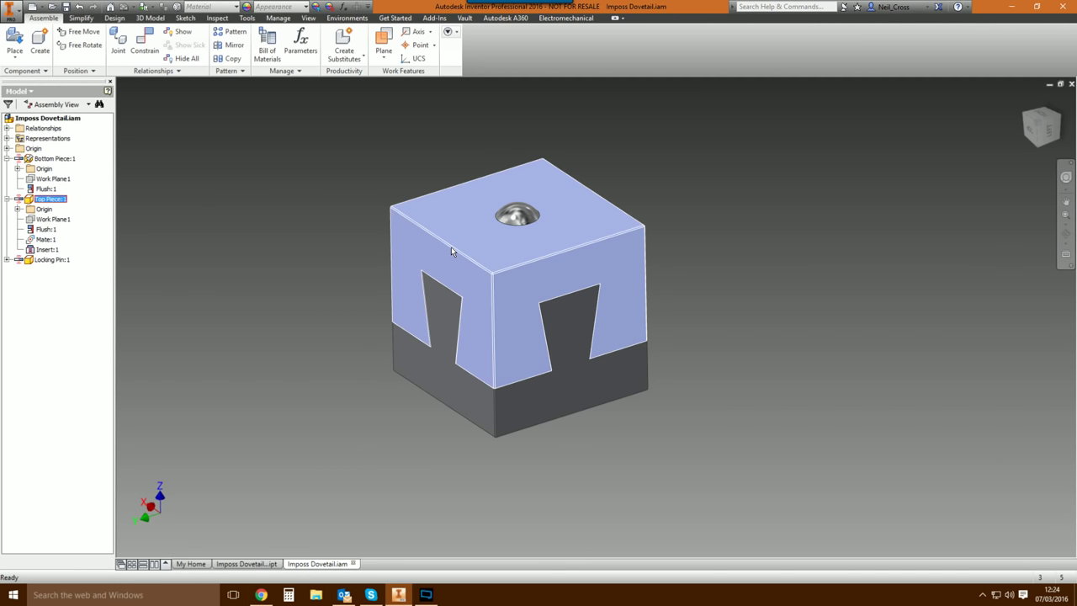
pyautogui.rightClick(452, 247)
pyautogui.click(456, 217)
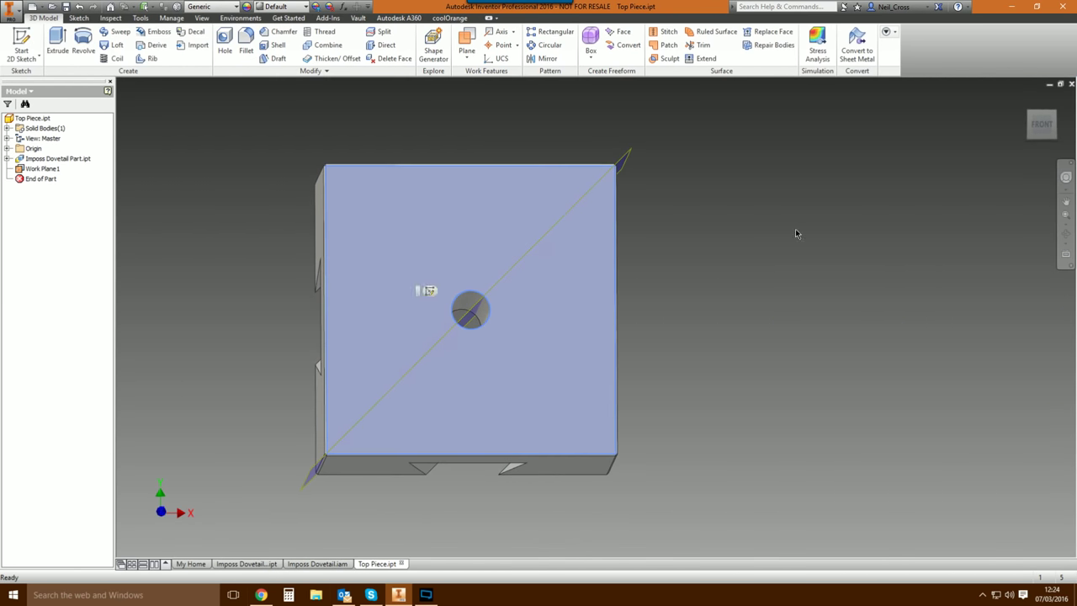
# Hide the diagonal work plane in the Top Piece part.
pyautogui.click(796, 231)
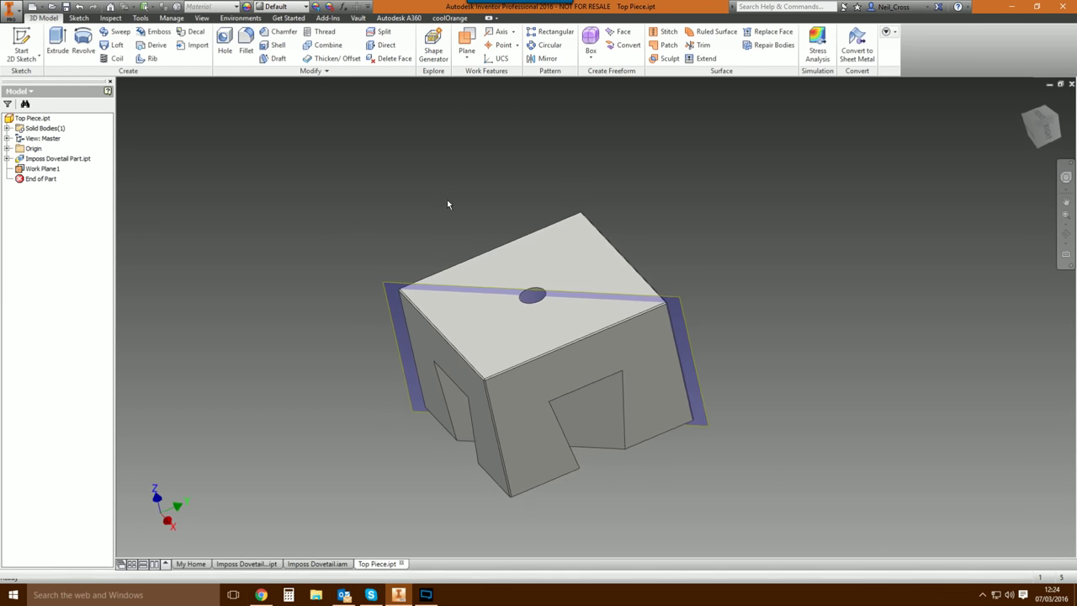
pyautogui.rightClick(46, 172)
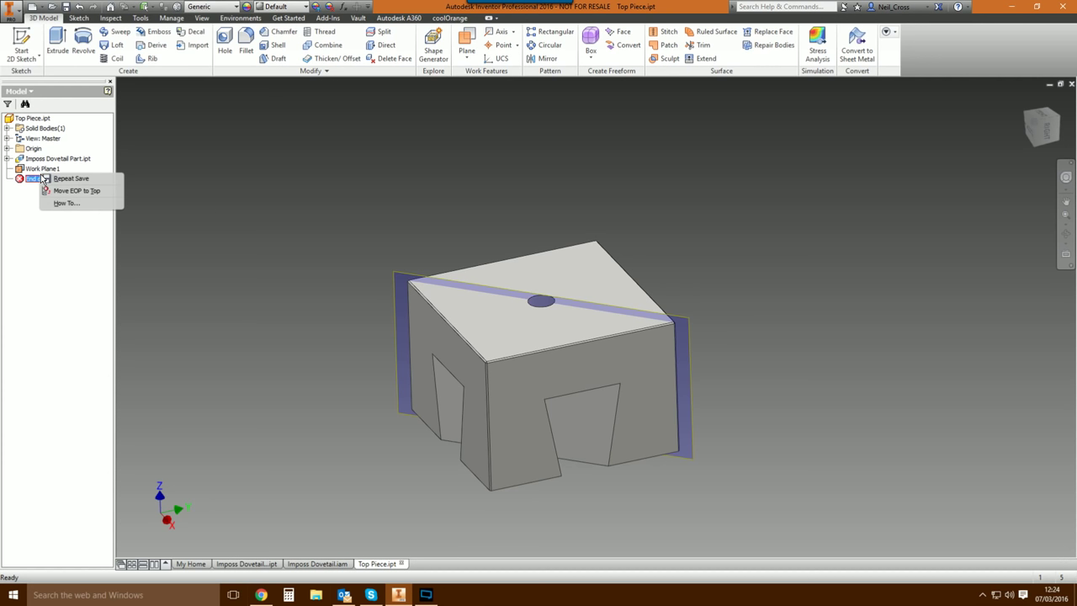
pyautogui.click(42, 170)
pyautogui.rightClick(43, 169)
pyautogui.click(56, 253)
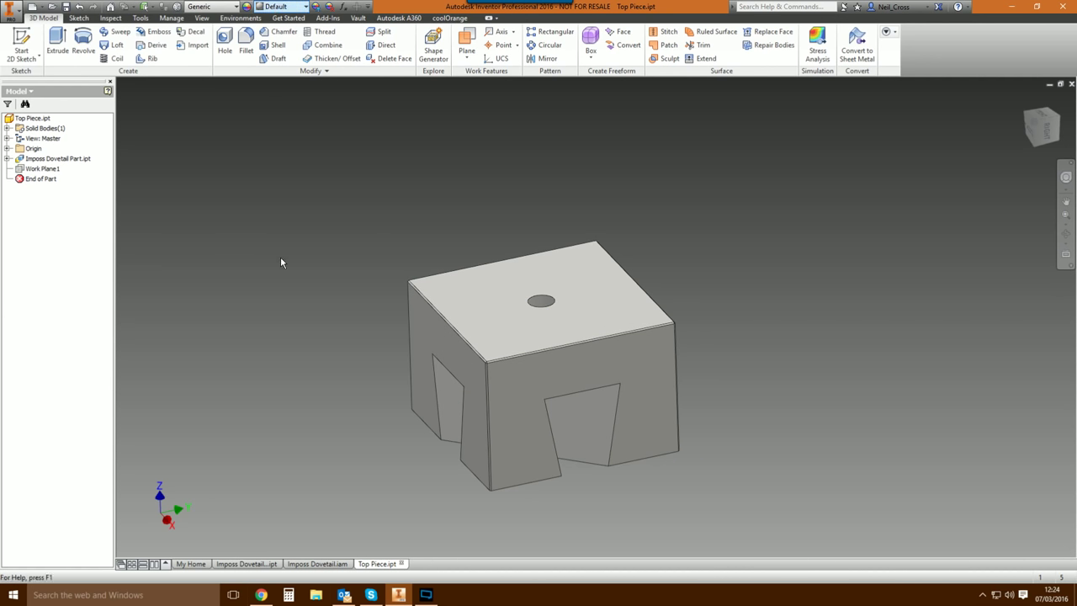
# Try the Brushed appearance from the Autodesk Appearance Library on the Top Piece.
pyautogui.click(279, 6)
pyautogui.scroll(-1, 307, 253)
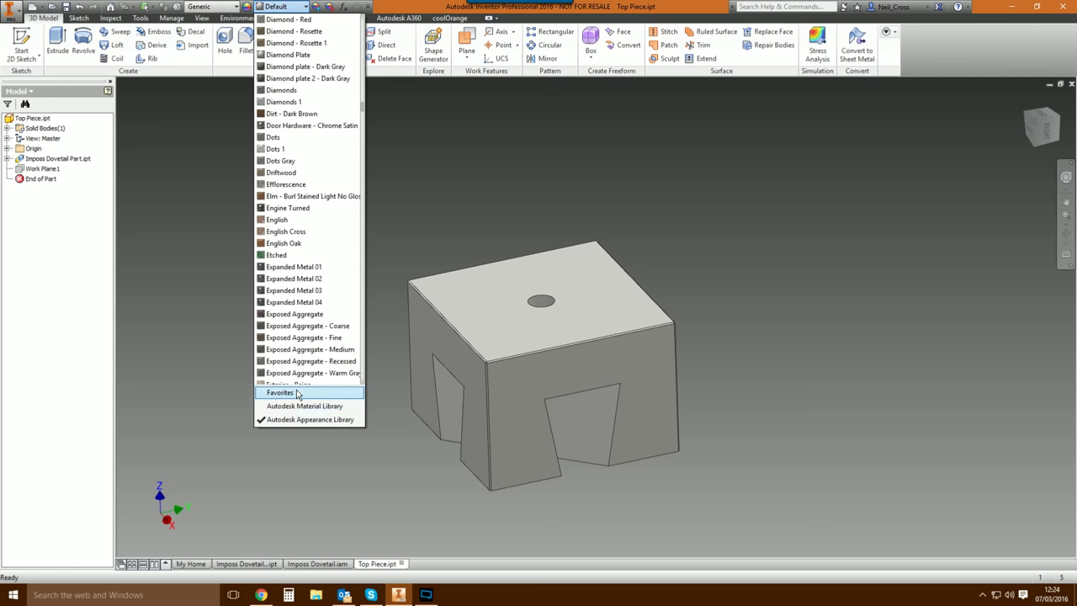
pyautogui.scroll(-1, 297, 362)
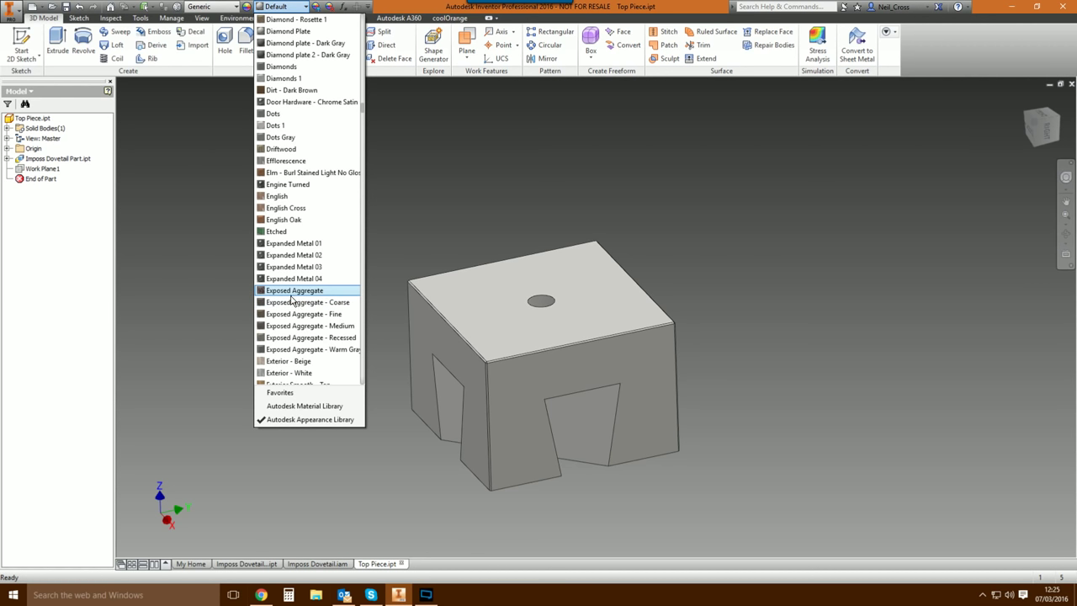
pyautogui.scroll(-1, 255, 444)
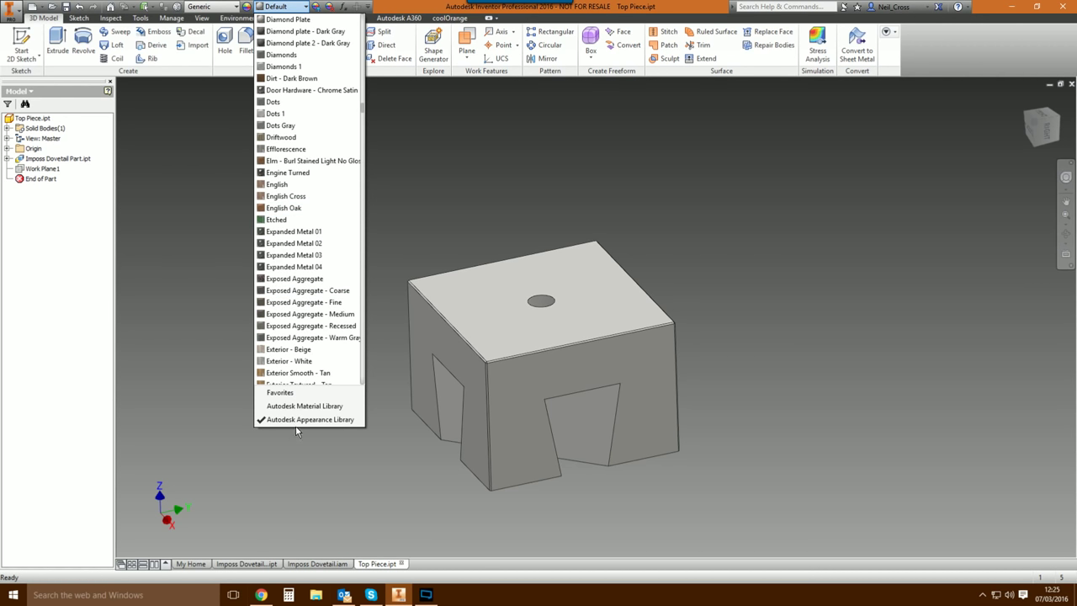
pyautogui.moveTo(362, 107); pyautogui.dragTo(362, 34)
pyautogui.scroll(-2, 364, 35)
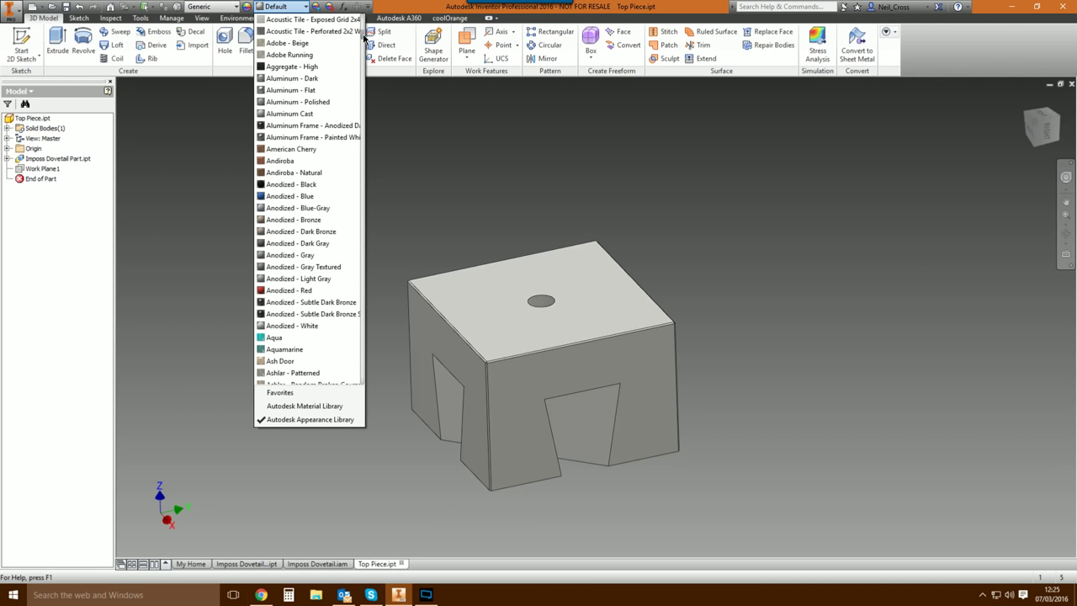
pyautogui.scroll(-1, 363, 37)
pyautogui.scroll(4, 364, 37)
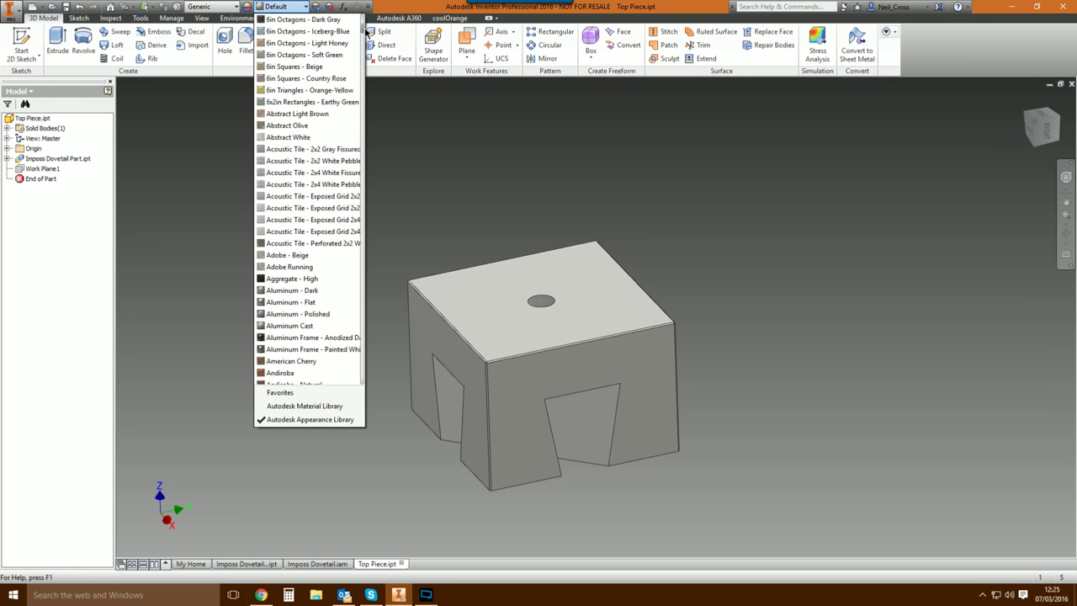
pyautogui.moveTo(367, 34); pyautogui.dragTo(367, 67)
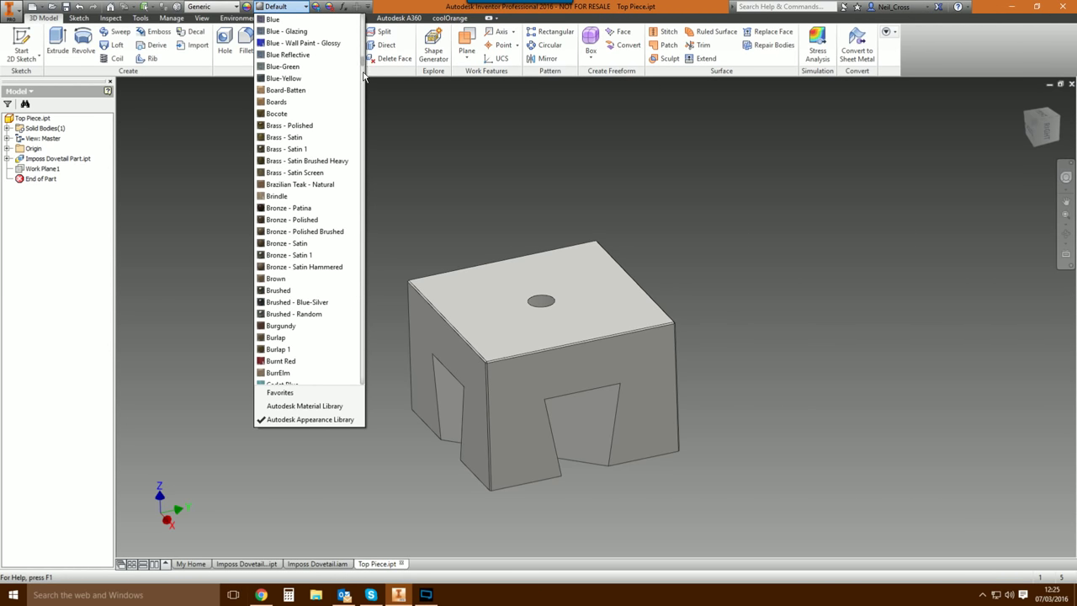
pyautogui.click(279, 290)
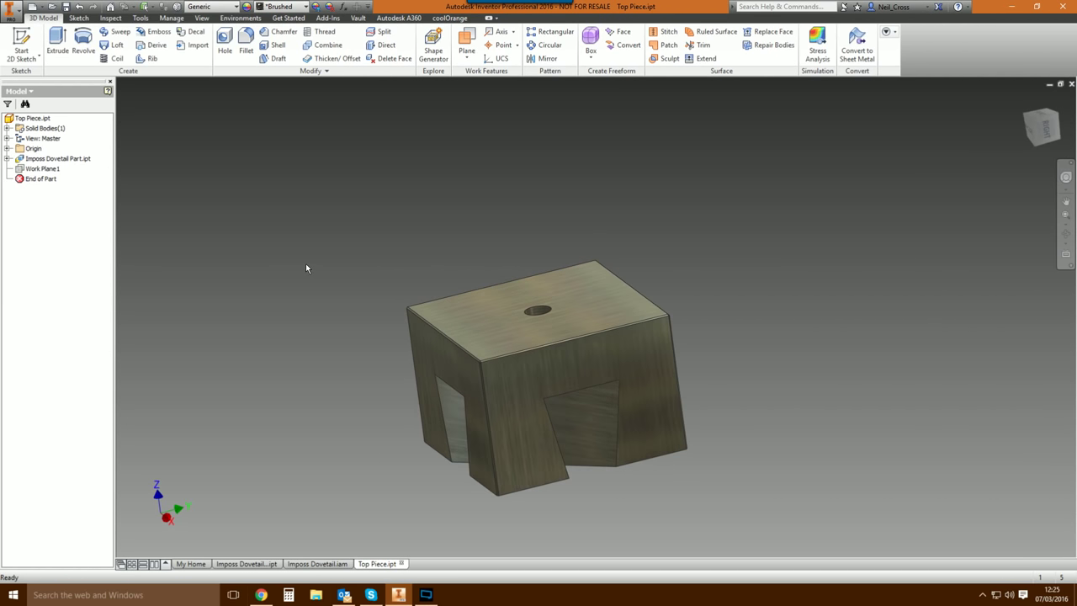
pyautogui.keyDown('shift'); pyautogui.moveTo(307, 265); pyautogui.dragTo(367, 269, button='middle'); pyautogui.keyUp('shift')
pyautogui.scroll(3, 367, 261)
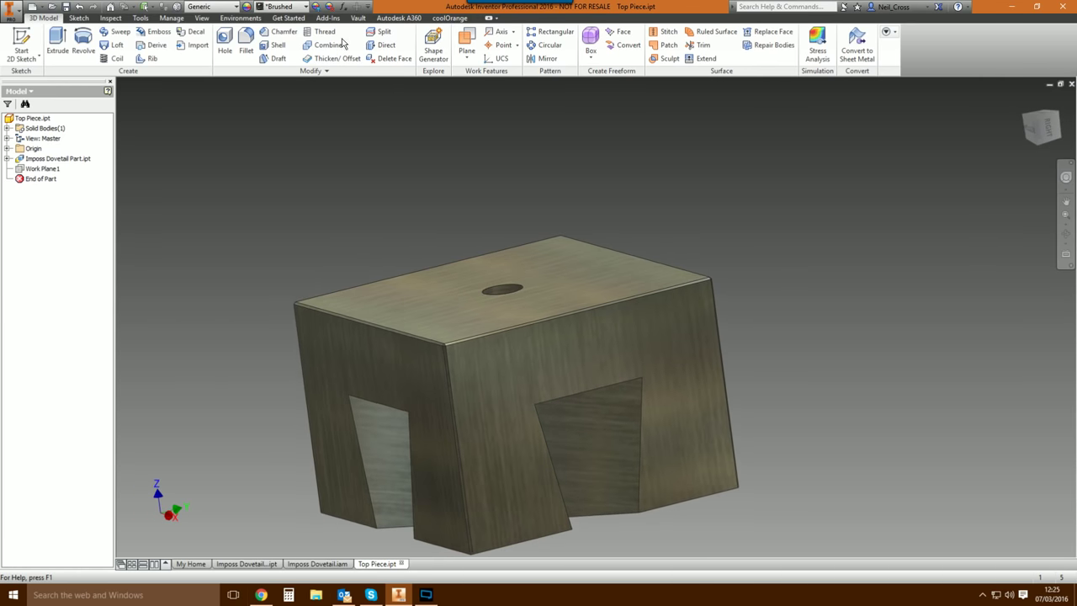
# Give the Top Piece the Chrome - Polished Brushed appearance and show it in the home view.
pyautogui.click(283, 9)
pyautogui.moveTo(362, 73); pyautogui.dragTo(366, 39)
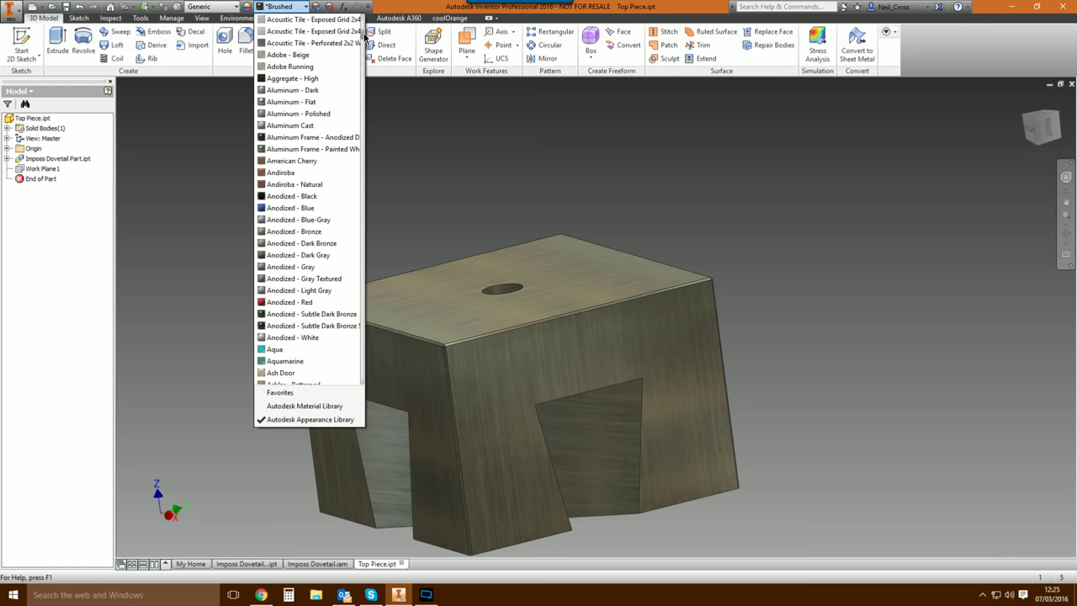
pyautogui.moveTo(365, 38)
pyautogui.mouseDown()
pyautogui.moveTo(362, 20)
pyautogui.moveTo(368, 90)
pyautogui.mouseUp()
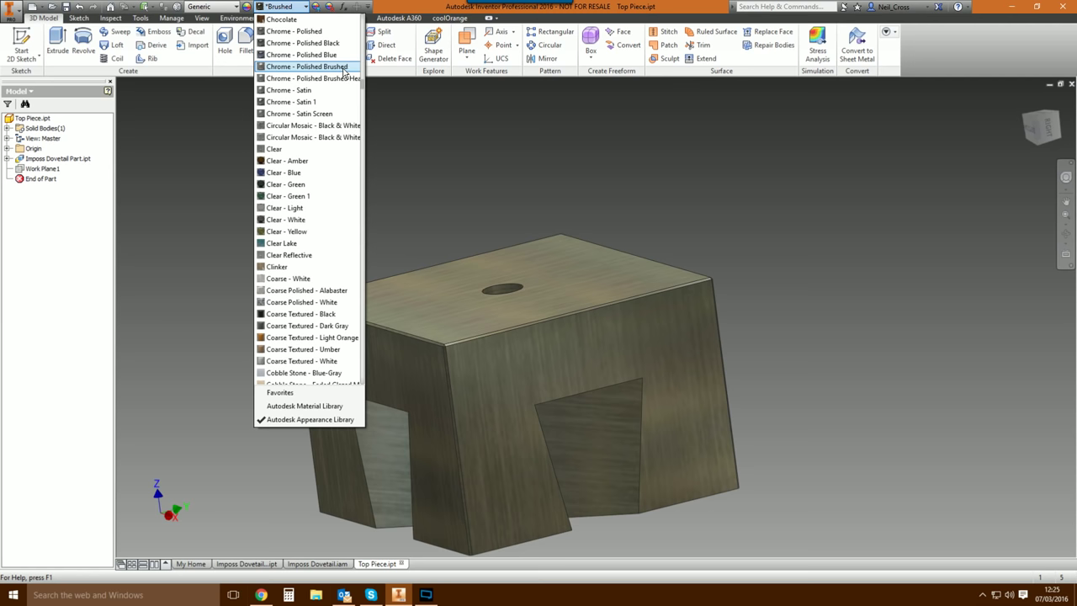
pyautogui.click(343, 69)
pyautogui.press('F6')
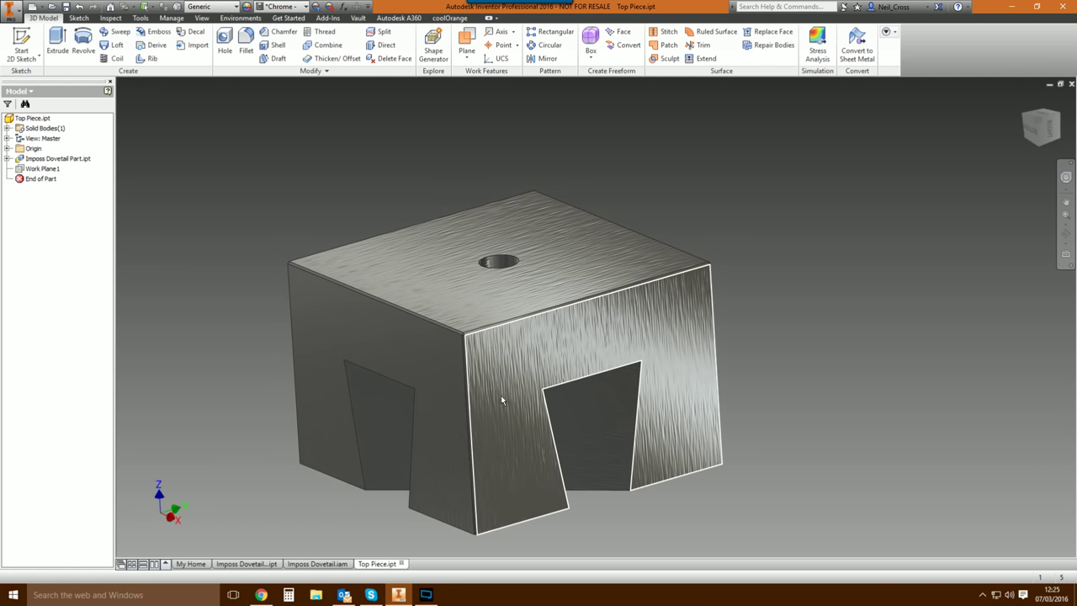
# Delete the unused Brushed appearance from the Top Piece's document appearances.
pyautogui.click(248, 7)
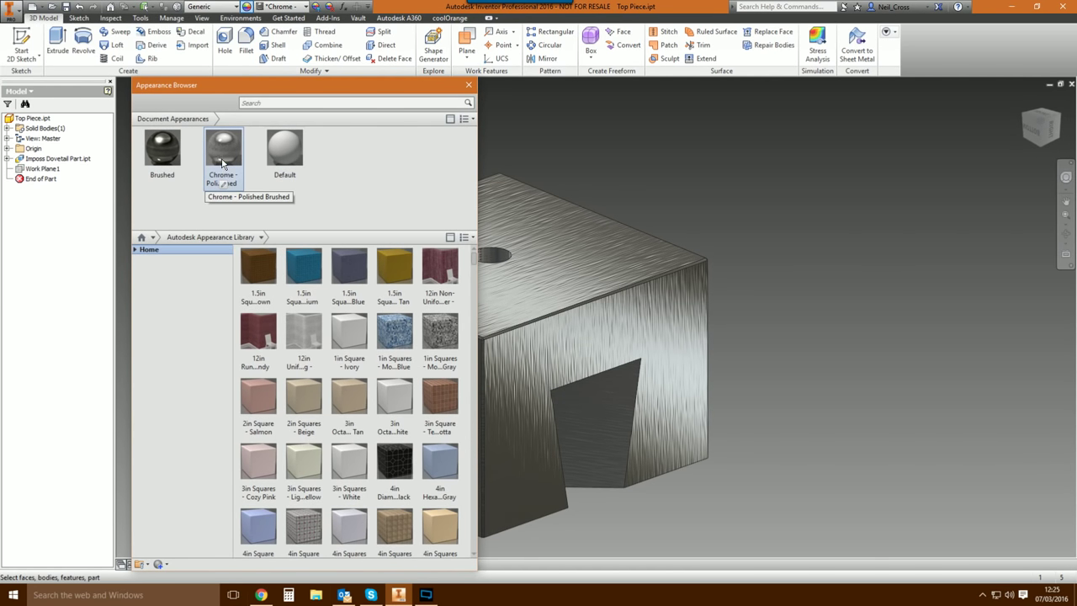
pyautogui.rightClick(172, 162)
pyautogui.click(178, 207)
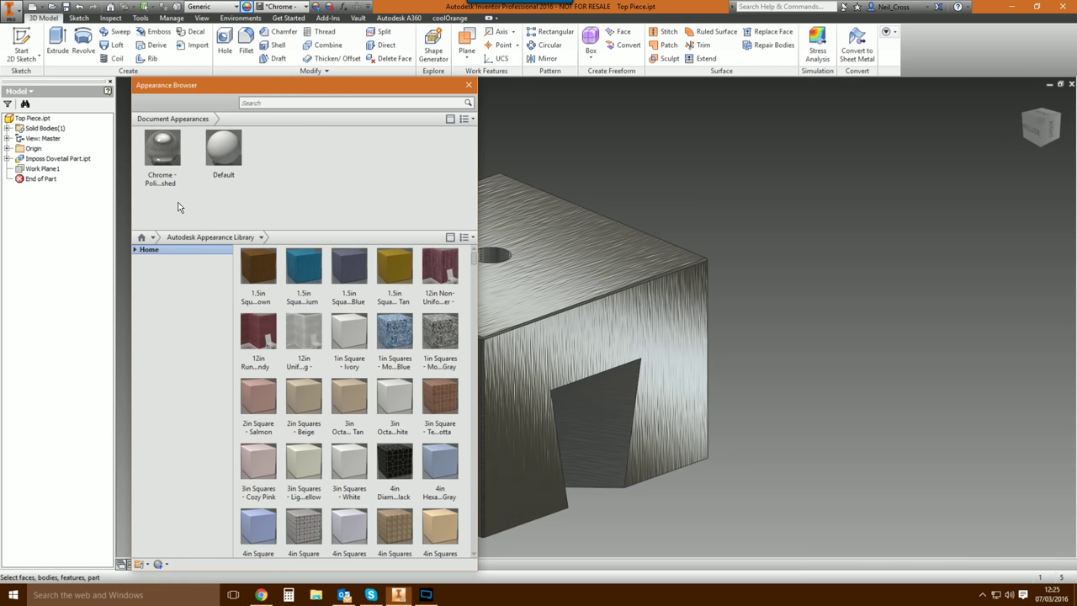
# Edit the Chrome - Polished Brushed appearance and set its relief pattern image's sample size to 6 cm with linked width and height.
pyautogui.rightClick(162, 152)
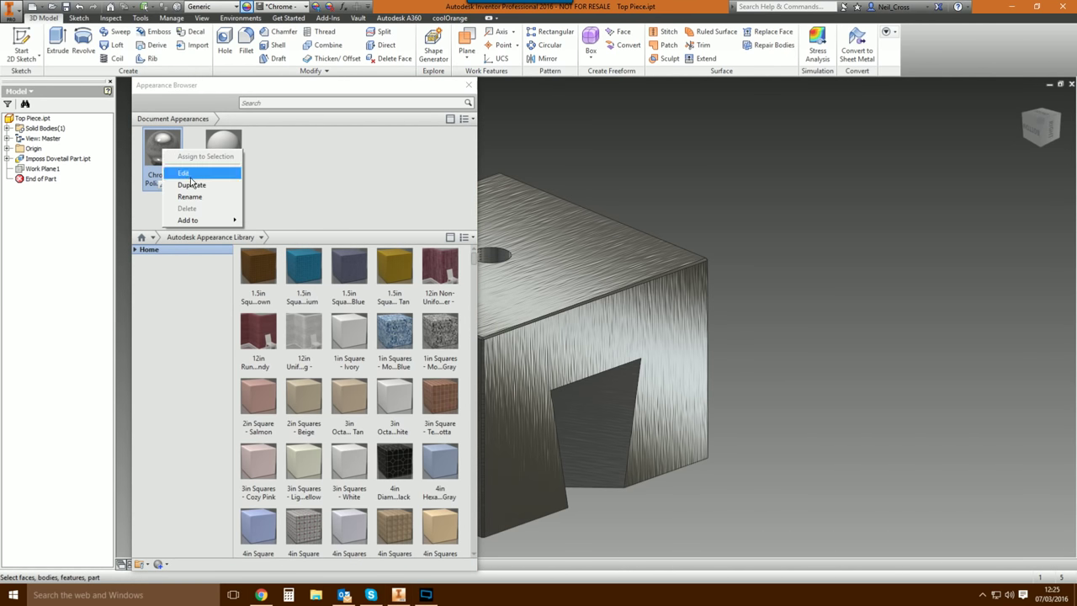
pyautogui.click(181, 170)
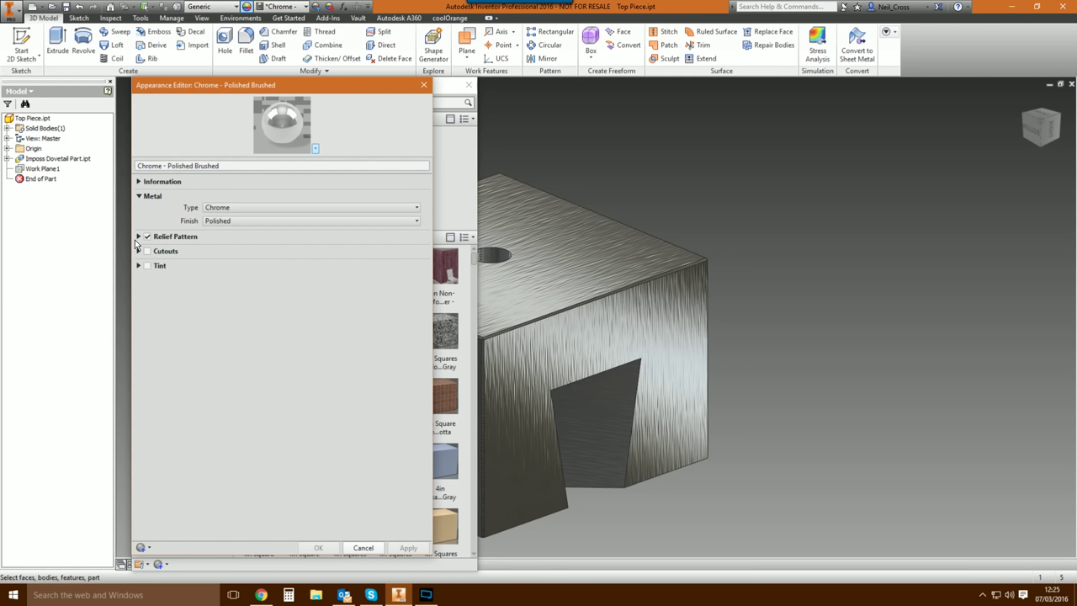
pyautogui.click(138, 238)
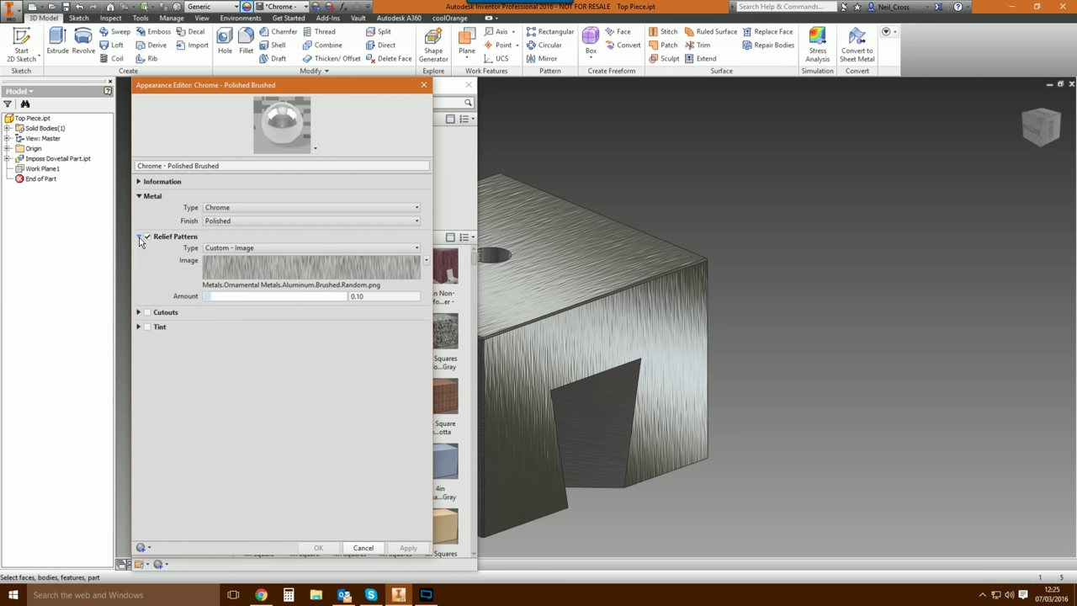
pyautogui.click(263, 268)
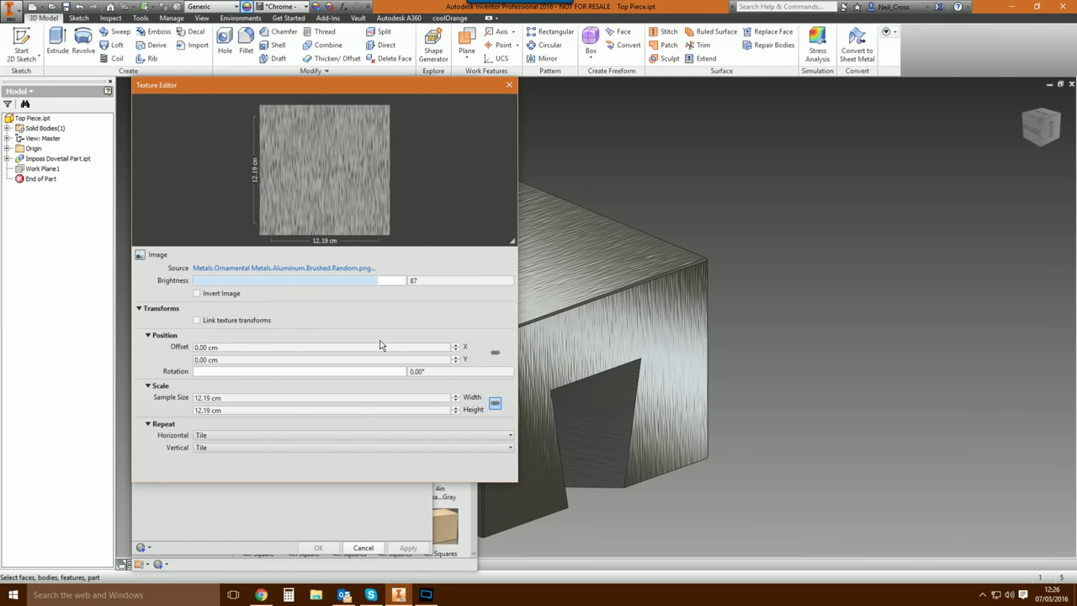
pyautogui.click(209, 399)
pyautogui.doubleClick(212, 398)
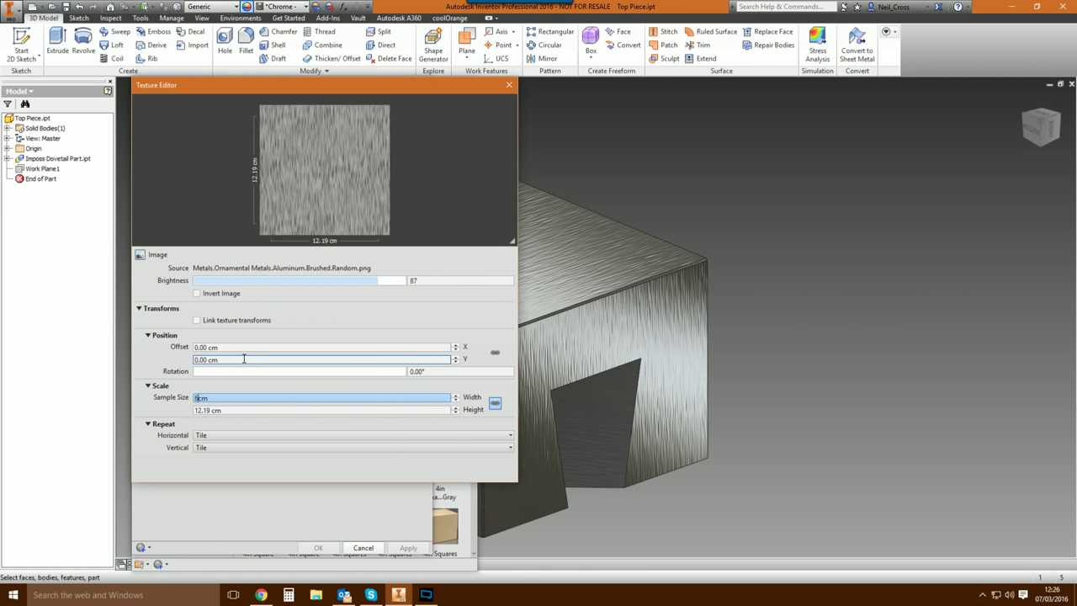
pyautogui.write('6')
pyautogui.press('Tab')
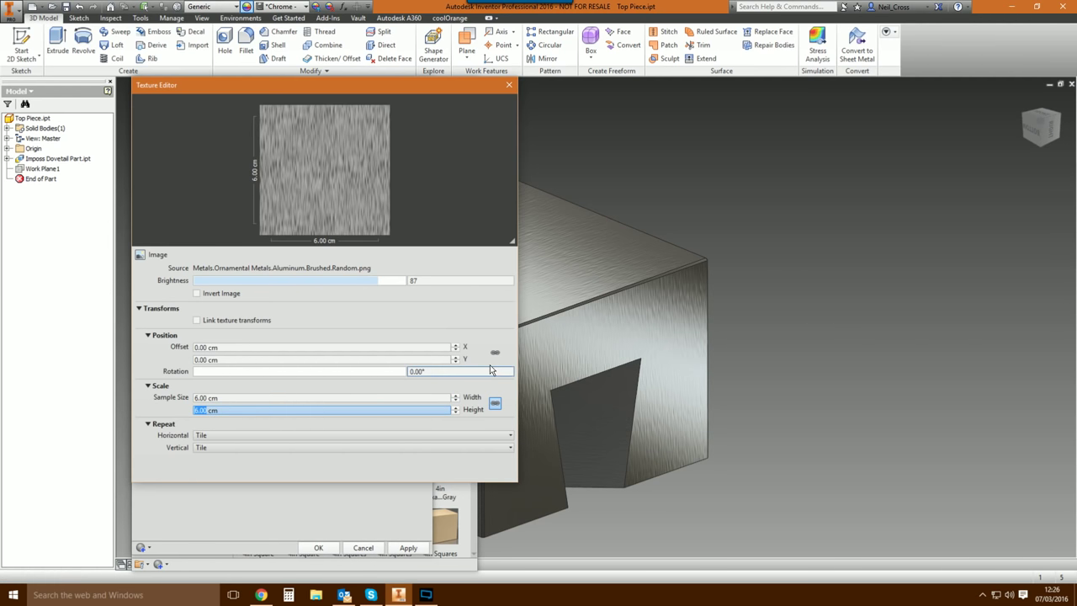
pyautogui.moveTo(688, 321); pyautogui.dragTo(895, 277, button='middle')
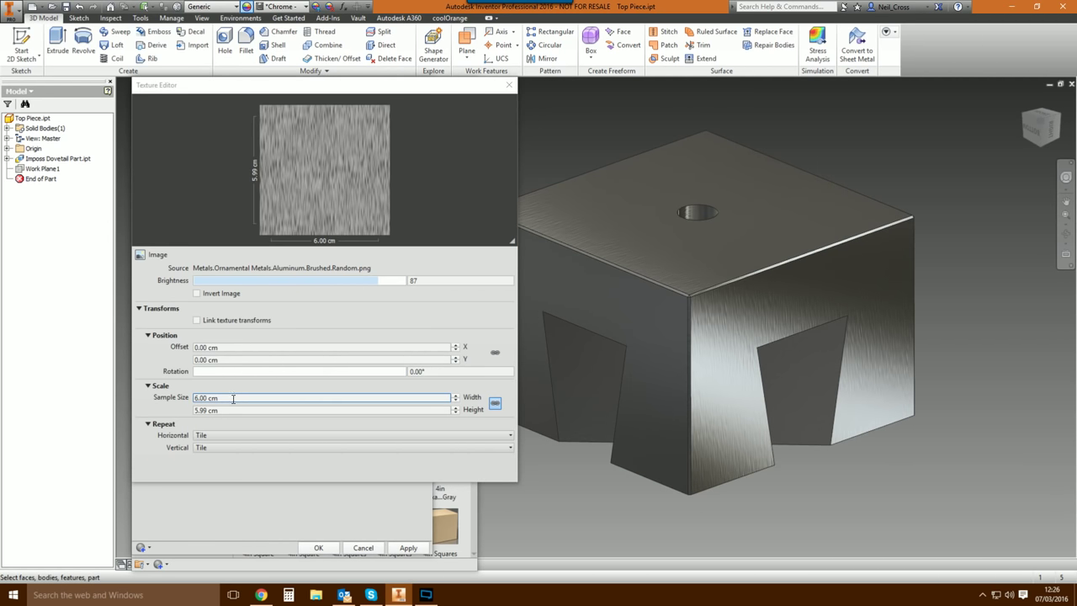
pyautogui.click(512, 85)
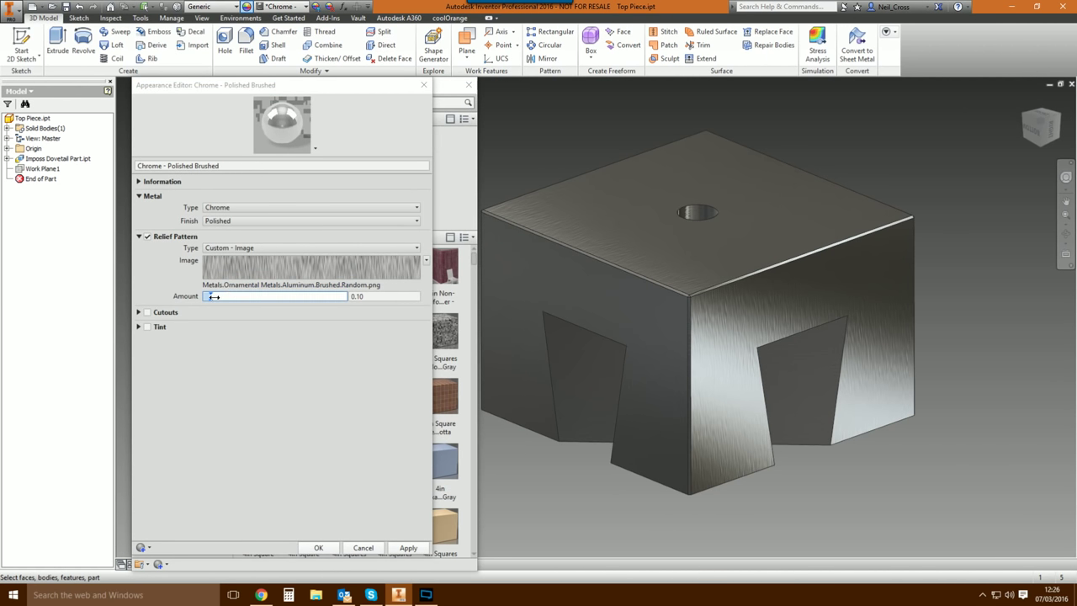
# Set the relief pattern amount to 0.28, apply it, and close the appearance editor and browser.
pyautogui.moveTo(213, 296); pyautogui.dragTo(228, 296)
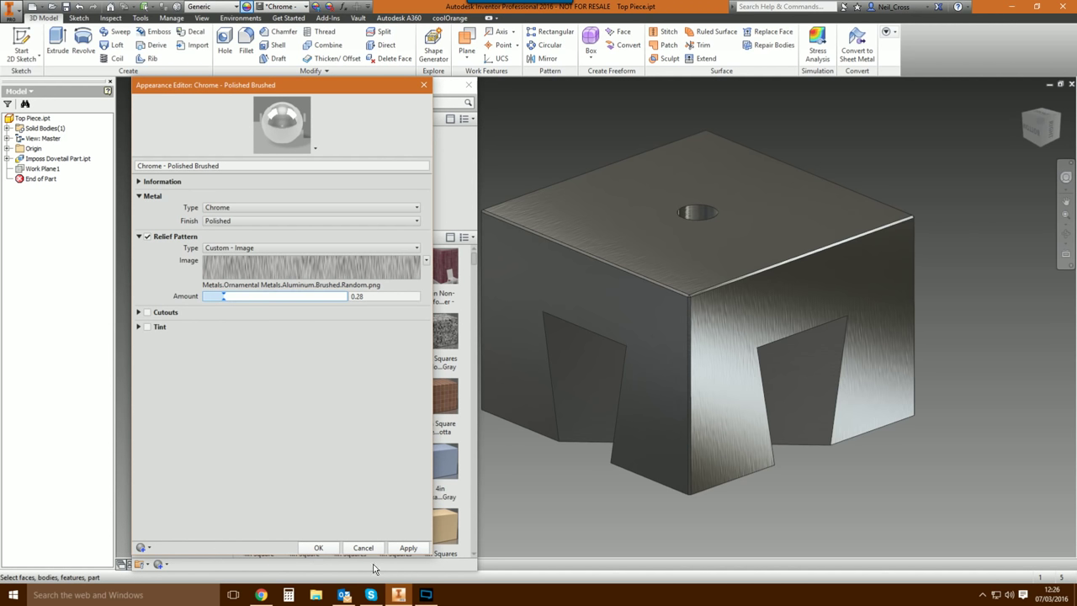
pyautogui.click(407, 547)
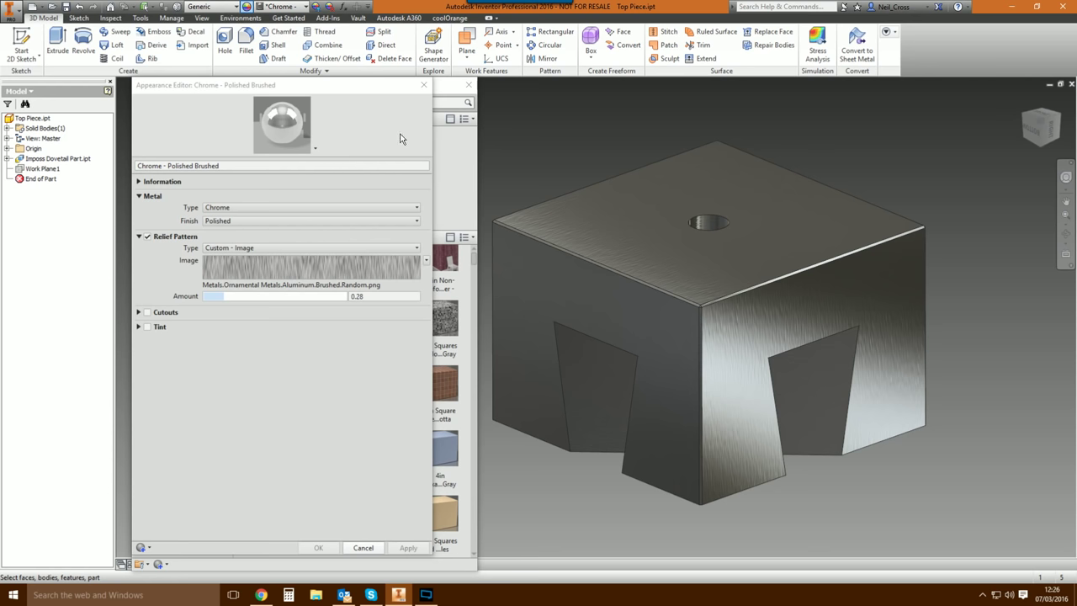
pyautogui.click(423, 85)
pyautogui.click(469, 85)
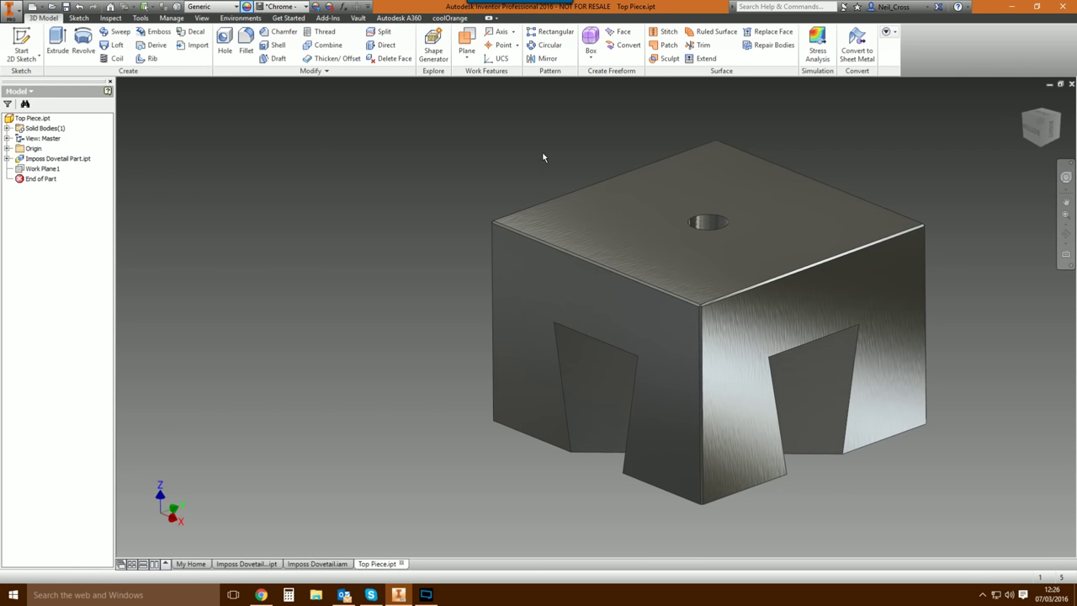
# Close the Top Piece part and examine its brushed chrome finish up close in the assembly.
pyautogui.click(1071, 85)
pyautogui.keyDown('shift'); pyautogui.moveTo(672, 340); pyautogui.dragTo(619, 399, button='middle'); pyautogui.keyUp('shift')
pyautogui.scroll(4, 619, 398)
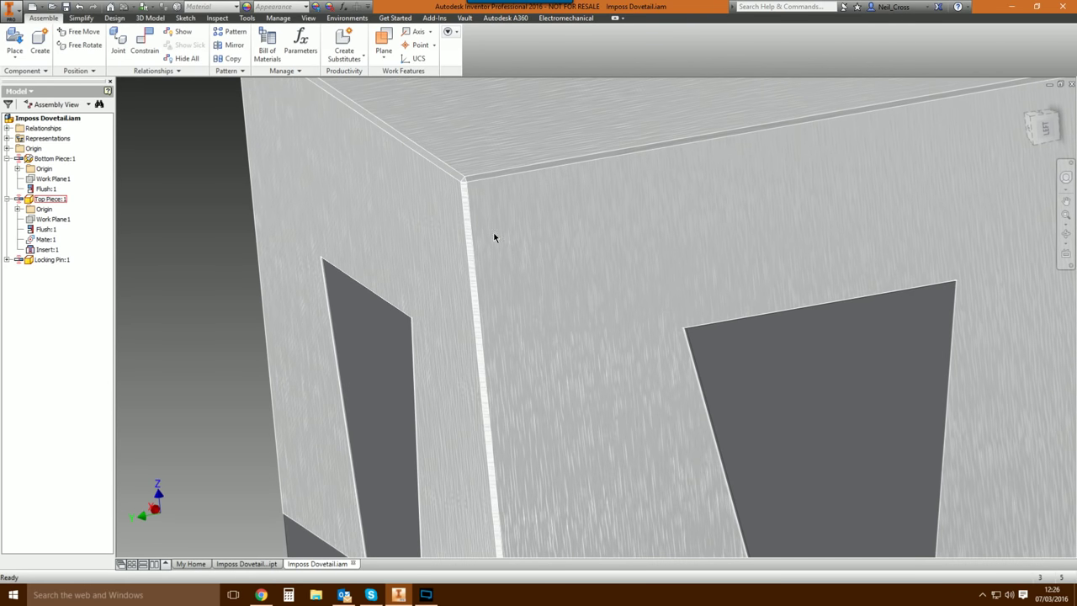
pyautogui.click(496, 238)
pyautogui.click(220, 305)
pyautogui.press('F5')
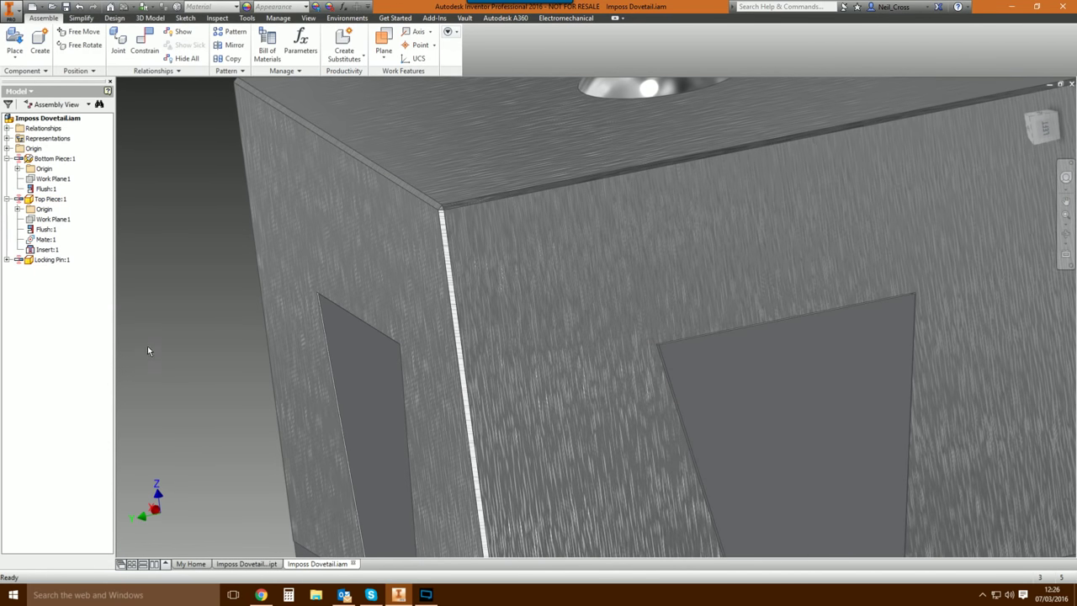
pyautogui.moveTo(163, 340); pyautogui.dragTo(175, 354, button='middle')
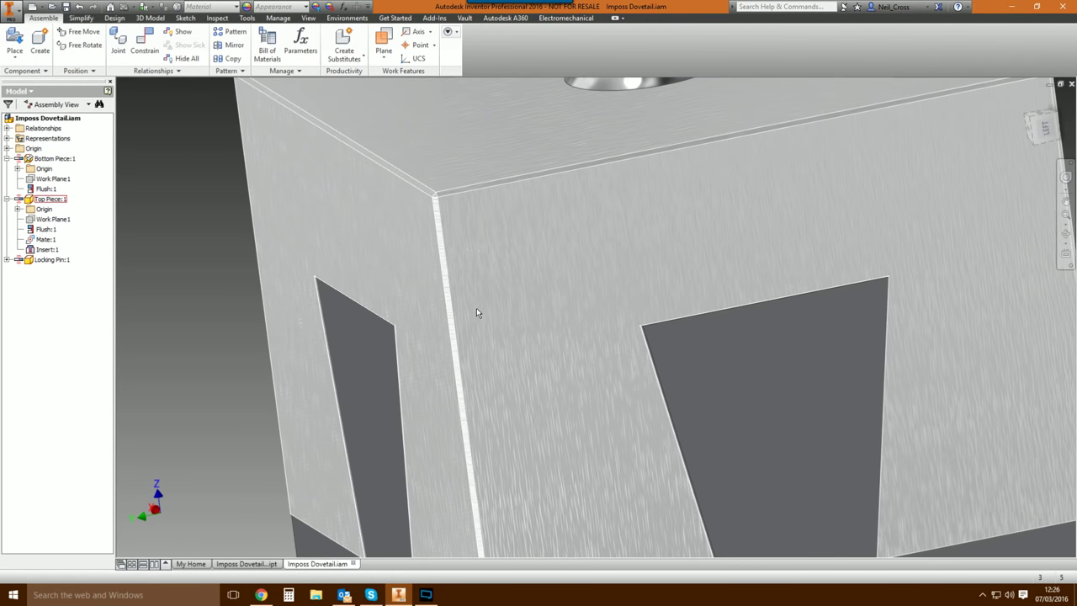
pyautogui.doubleClick(476, 308)
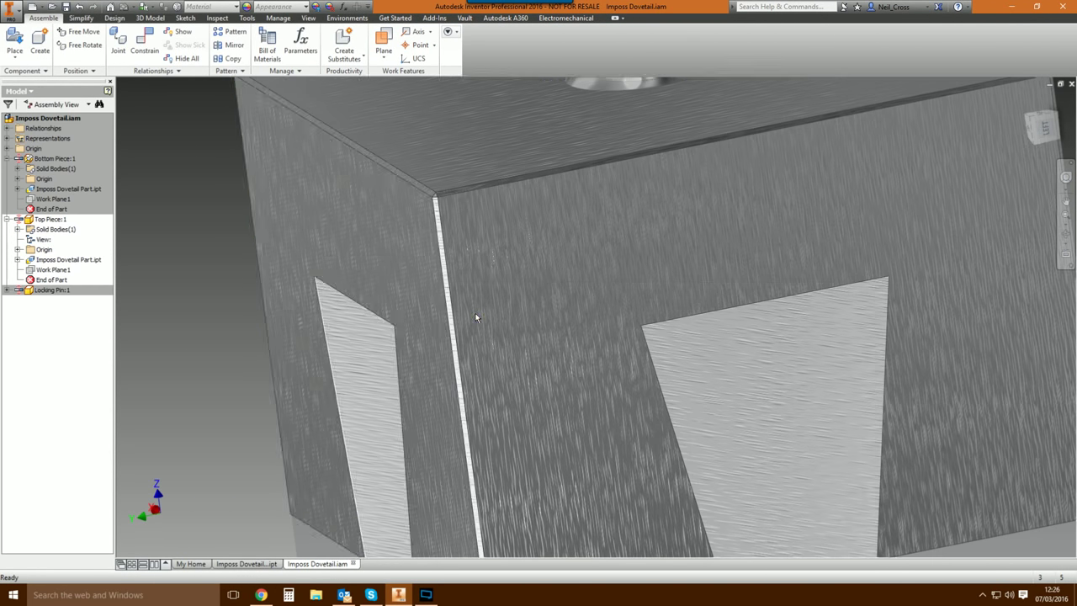
pyautogui.click(895, 38)
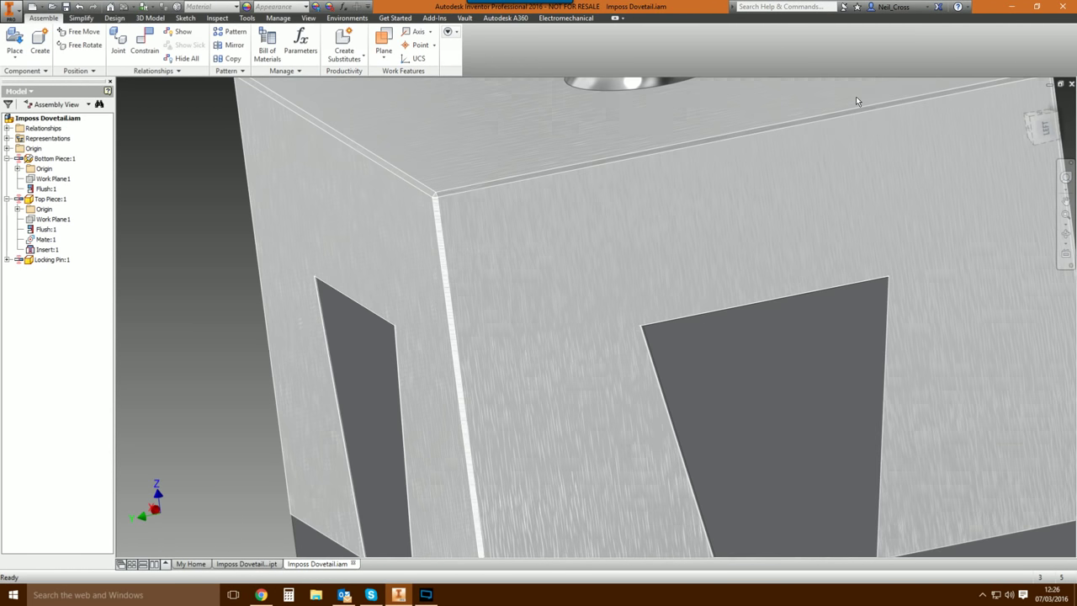
# Open the Bottom Piece part from the assembly and show it in its home view.
pyautogui.scroll(5, 472, 362)
pyautogui.press('F5')
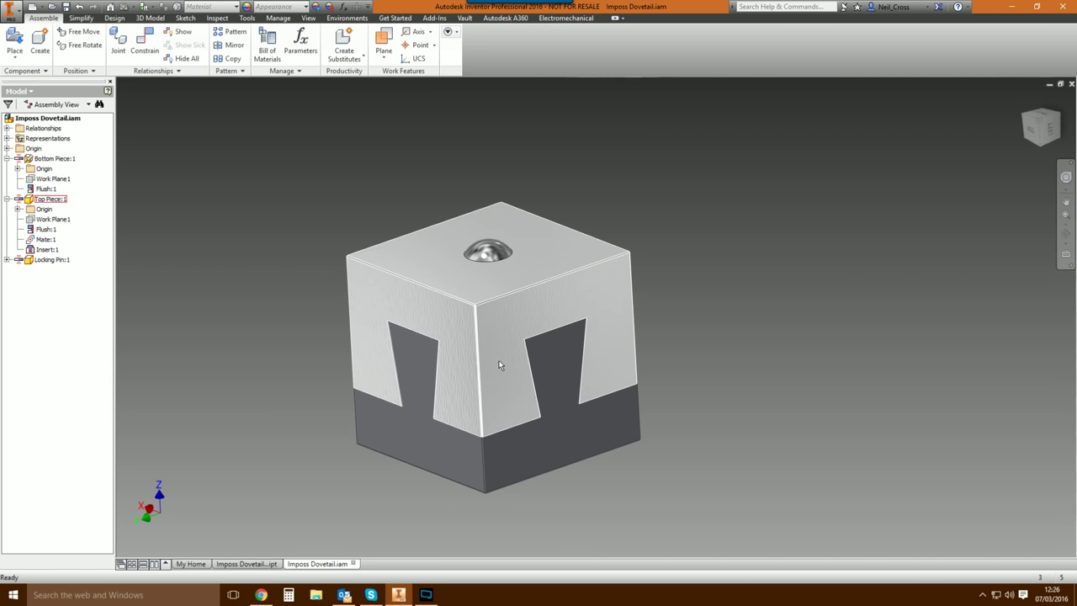
pyautogui.click(391, 443)
pyautogui.rightClick(404, 416)
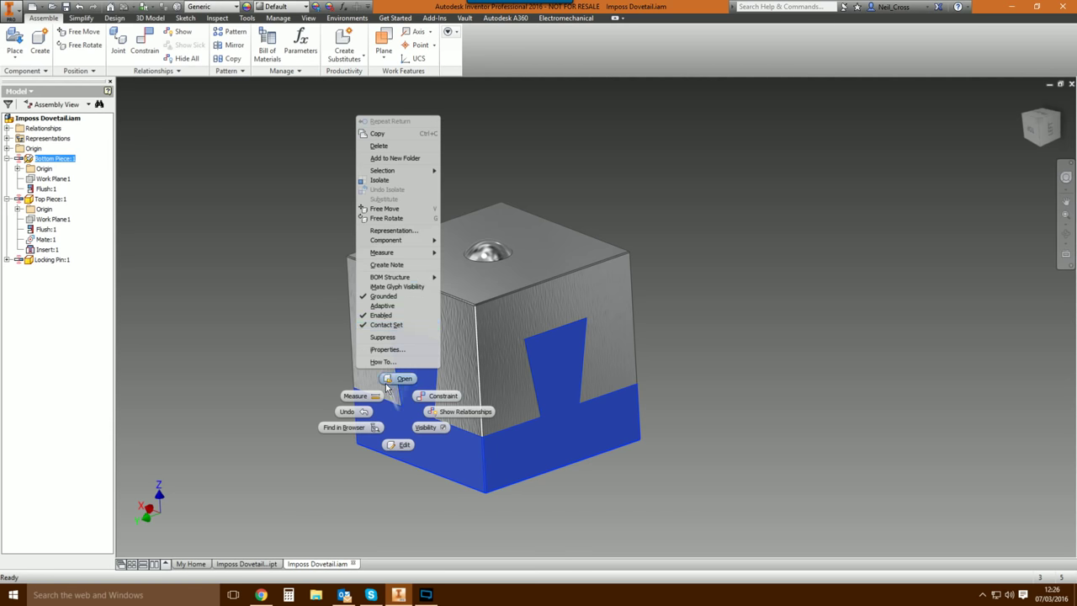
pyautogui.click(398, 378)
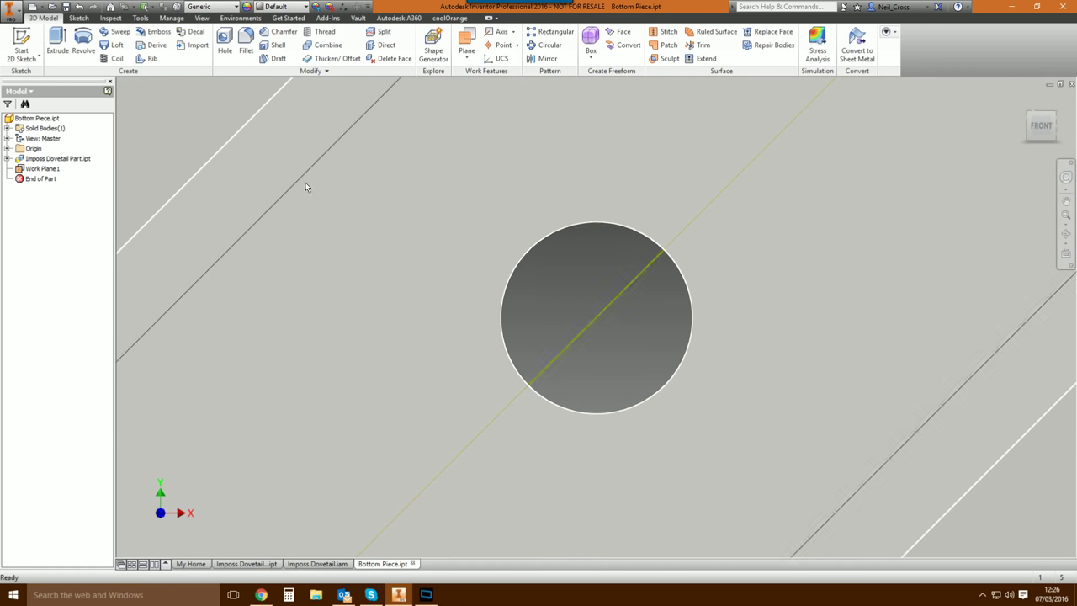
pyautogui.press('F6')
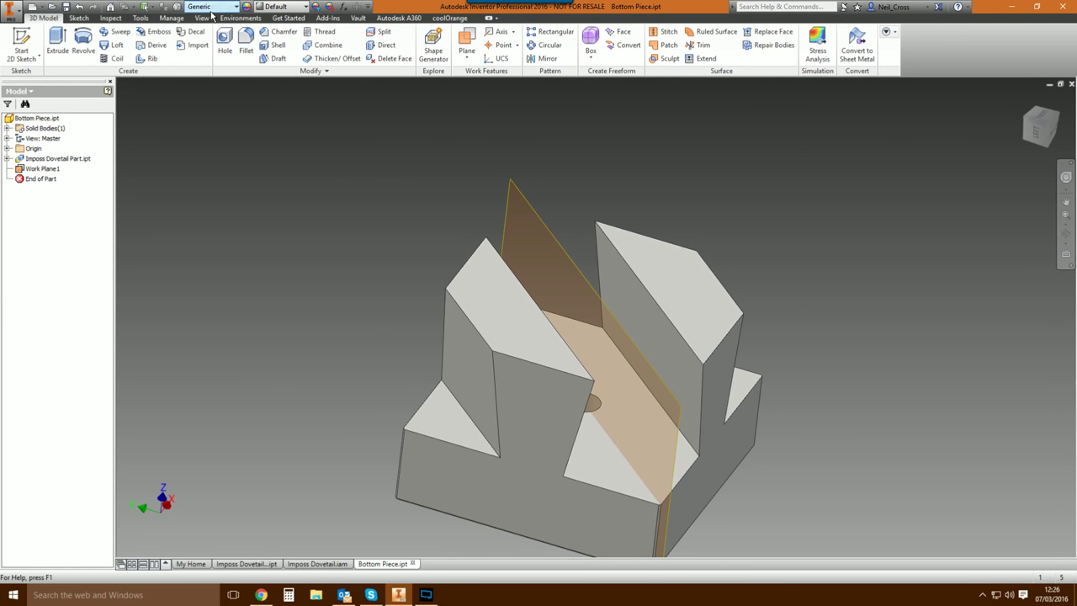
# Assign the Brass material from the Autodesk Material Library to the Bottom Piece.
pyautogui.click(215, 7)
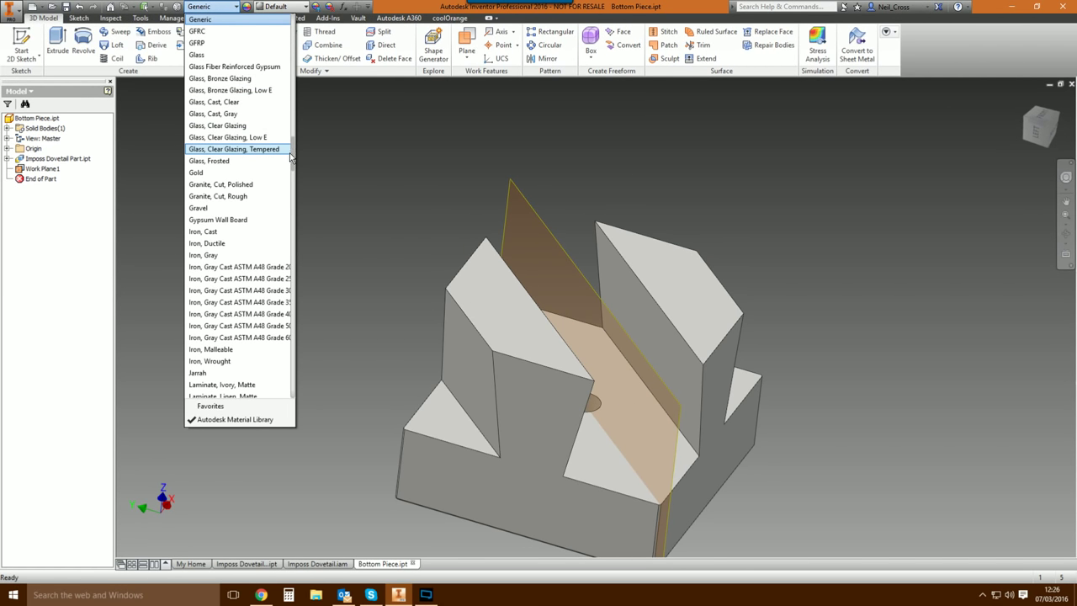
pyautogui.moveTo(292, 159); pyautogui.dragTo(292, 78)
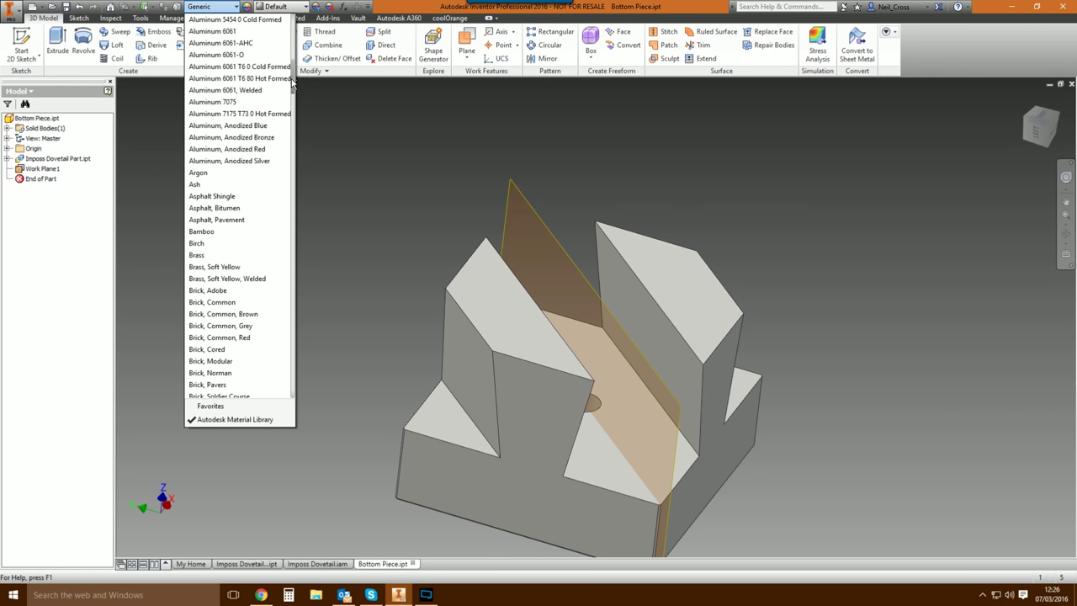
pyautogui.click(217, 267)
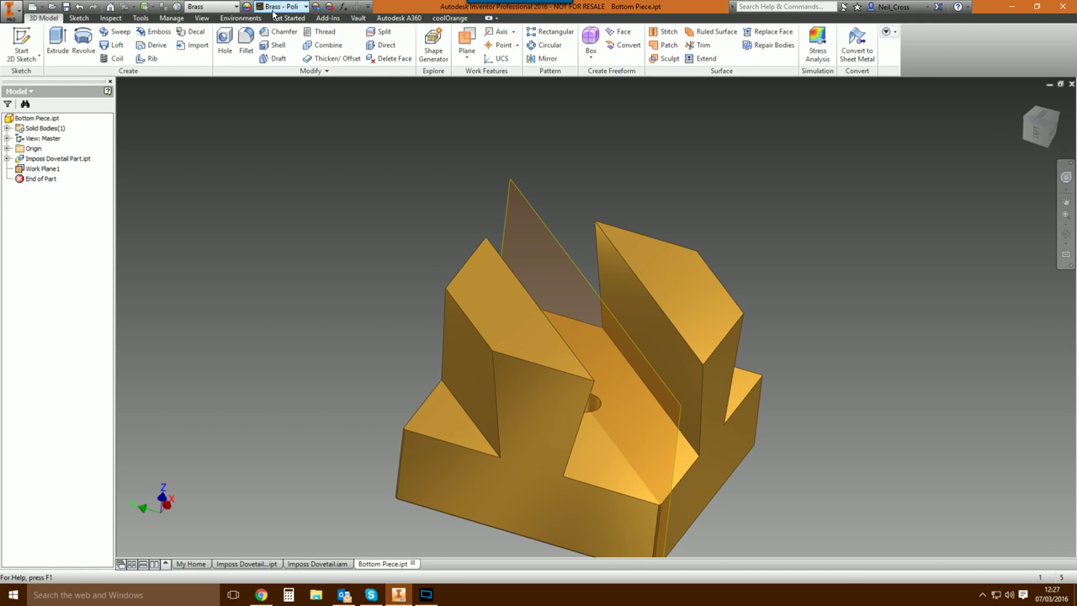
# Apply the Brushed appearance from the Autodesk Appearance Library to the Bottom Piece and show it in its home view.
pyautogui.click(268, 9)
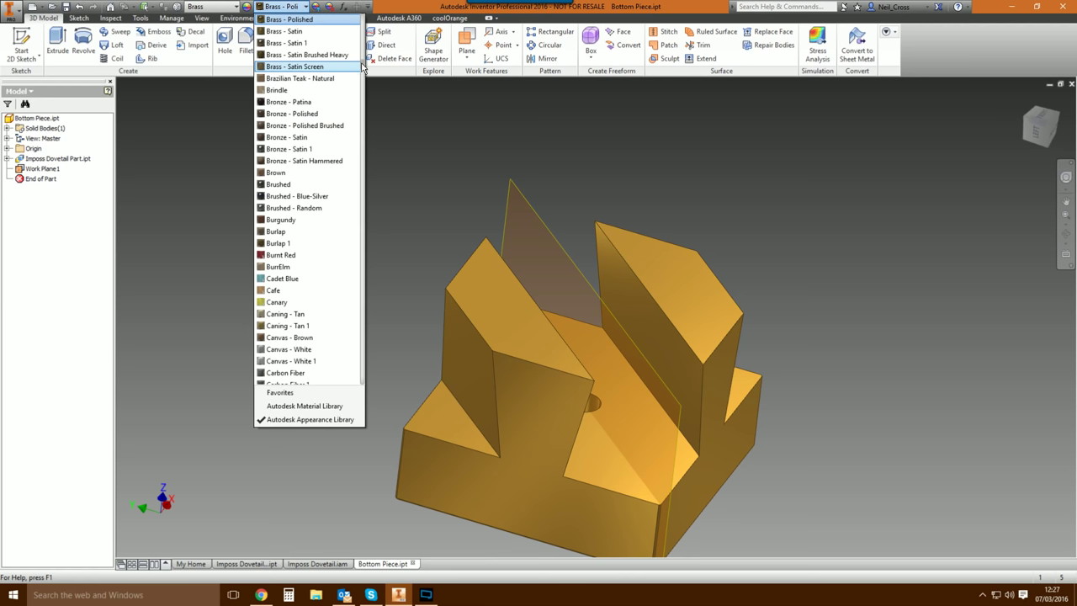
pyautogui.moveTo(362, 63); pyautogui.dragTo(362, 73)
pyautogui.scroll(3, 362, 74)
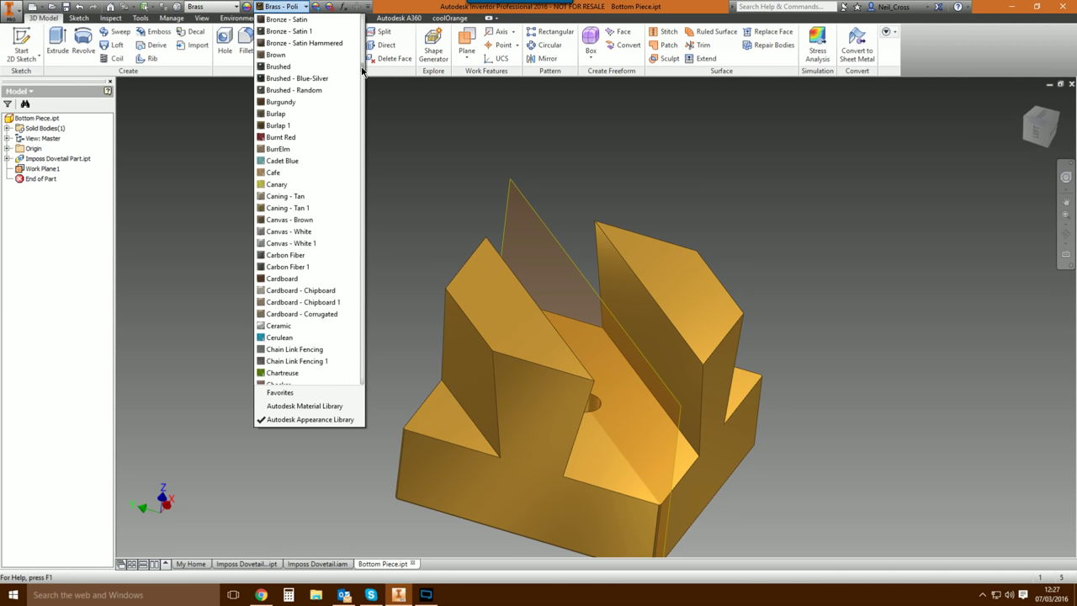
pyautogui.click(286, 67)
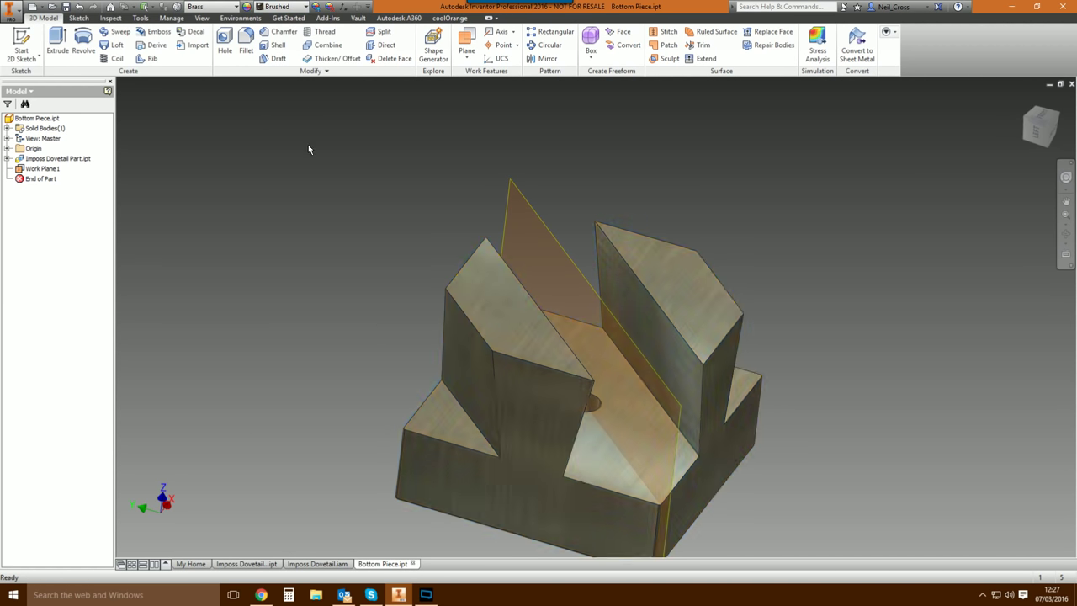
pyautogui.press('F6')
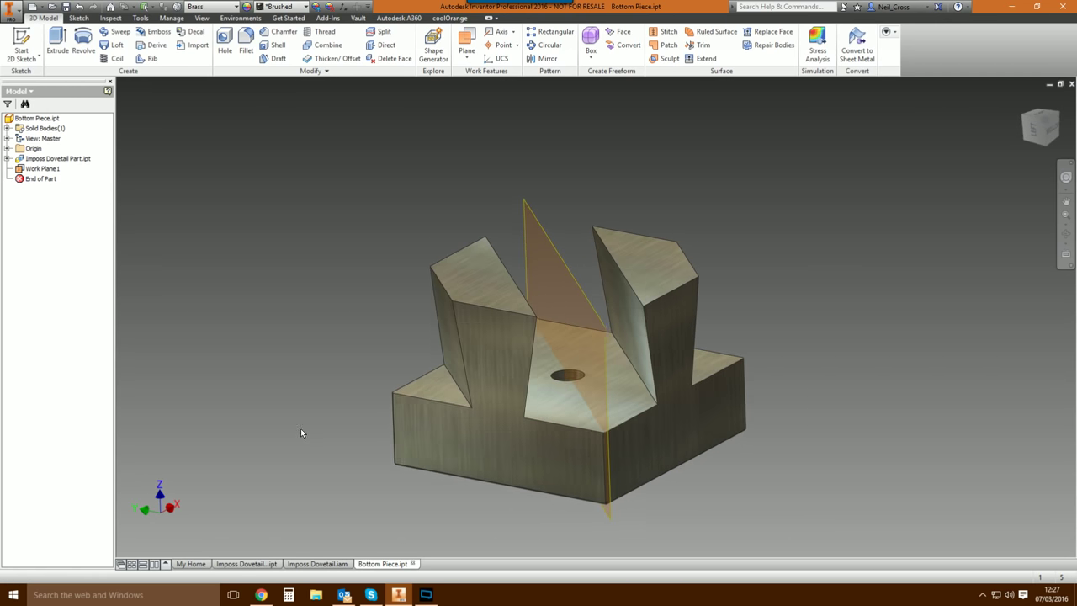
# Edit the image texture of the Brushed appearance and set its sample width to 6 cm.
pyautogui.click(247, 7)
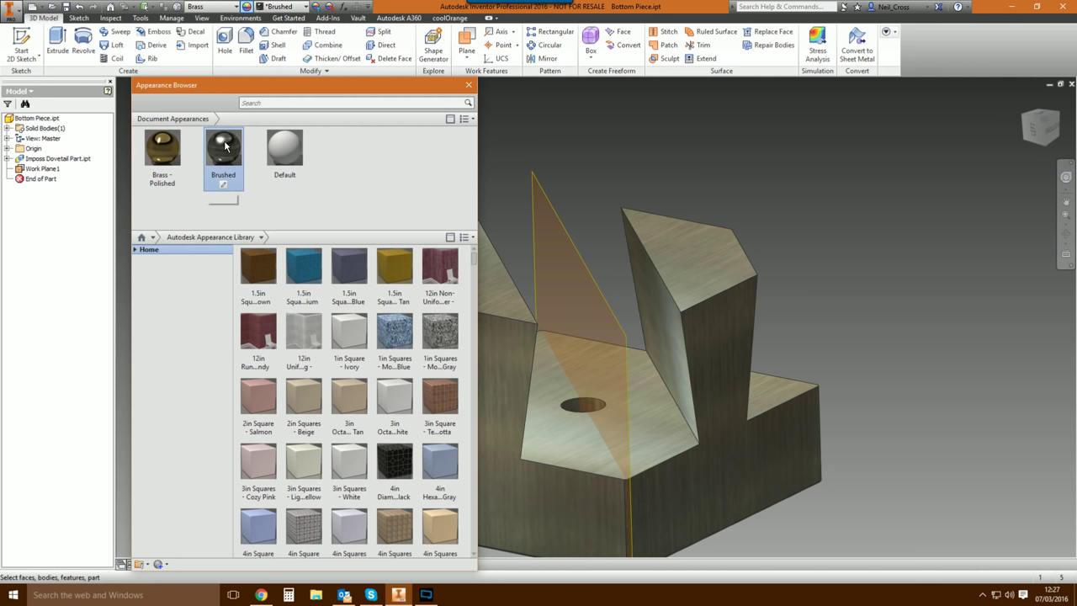
pyautogui.rightClick(229, 148)
pyautogui.click(245, 165)
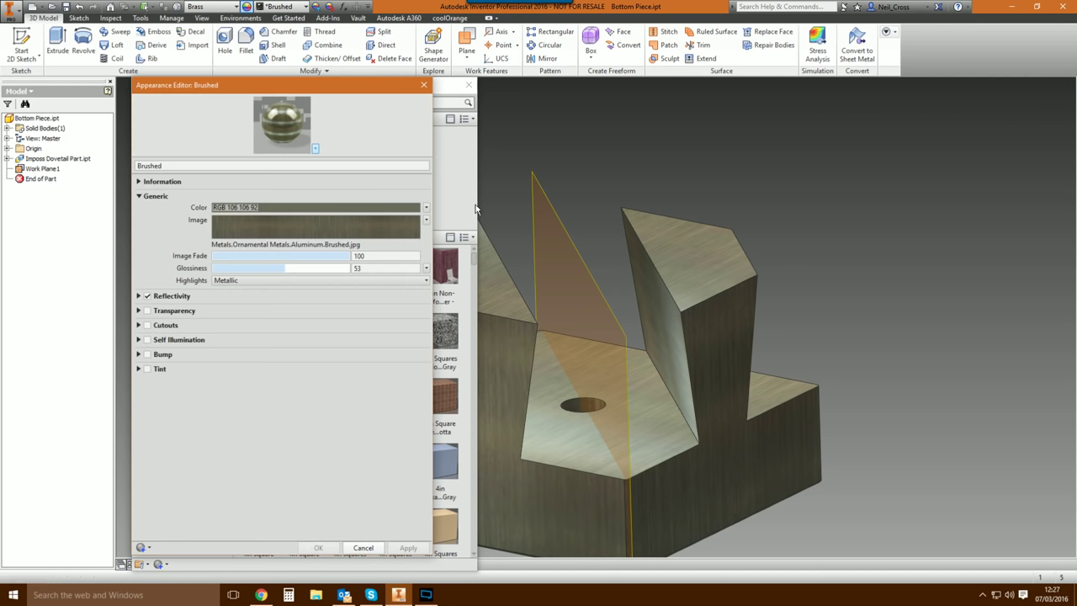
pyautogui.click(278, 227)
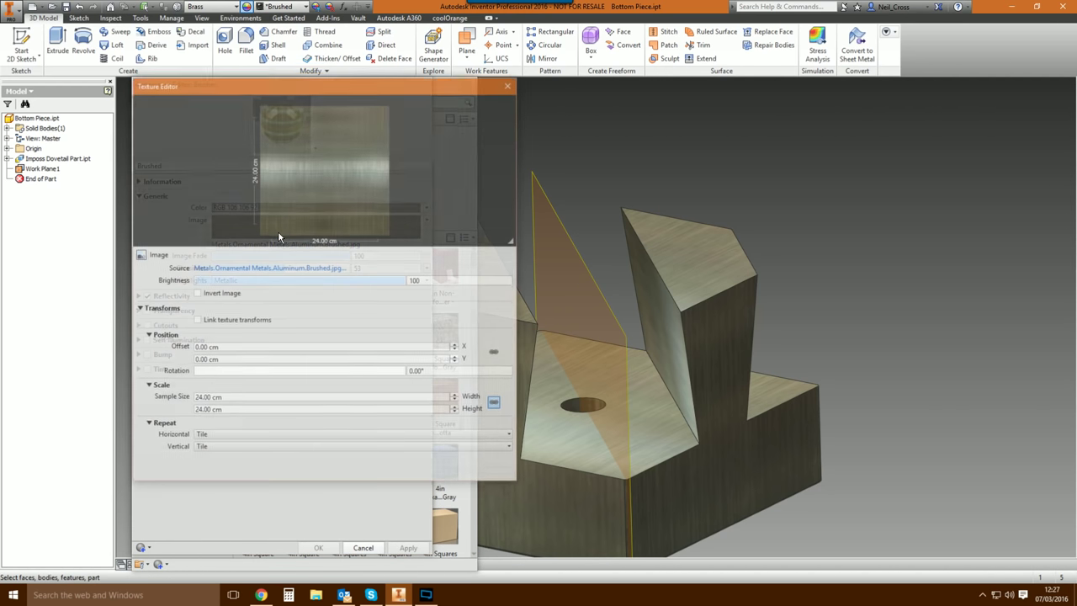
pyautogui.doubleClick(208, 398)
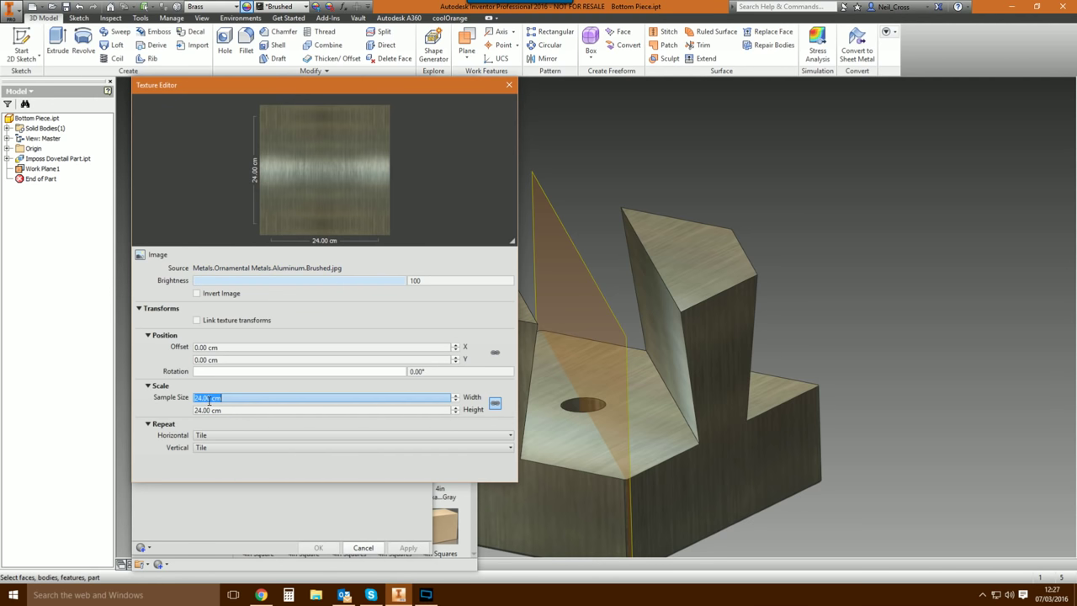
pyautogui.write('6')
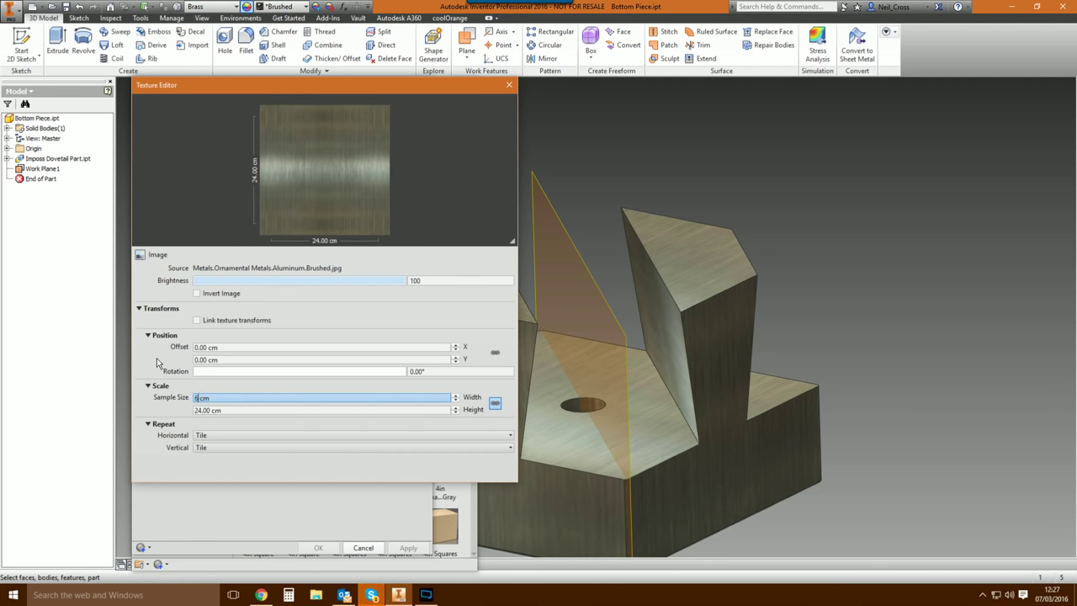
pyautogui.press('Return')
# Set the brushed texture's sample height to 6 cm, accept the appearance changes and close the appearance browser.
pyautogui.click(231, 413)
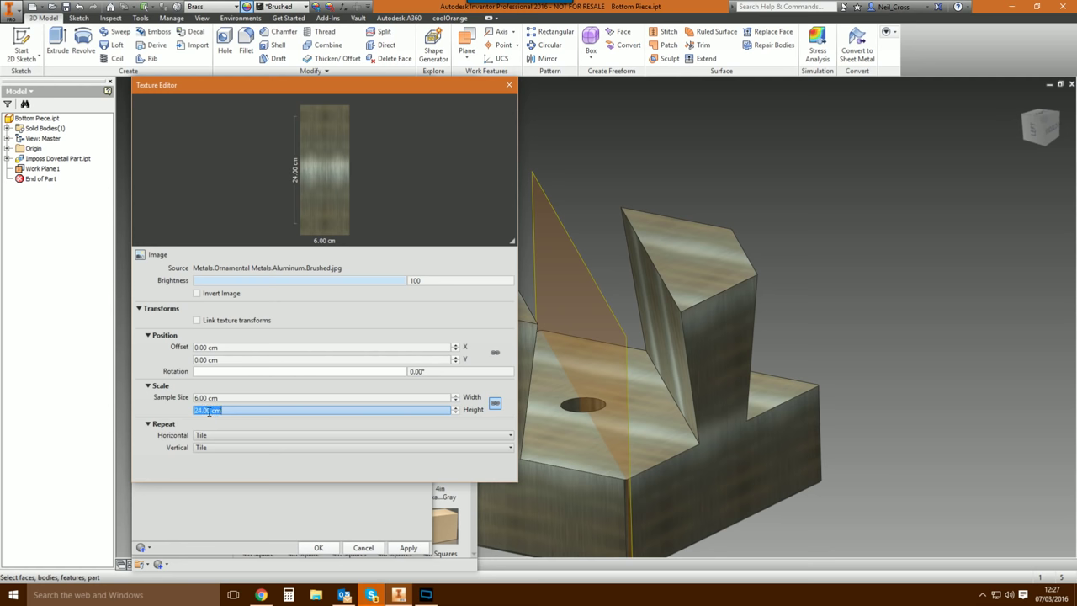
pyautogui.doubleClick(209, 410)
pyautogui.press('BackSpace')
pyautogui.write('6')
pyautogui.press('Return')
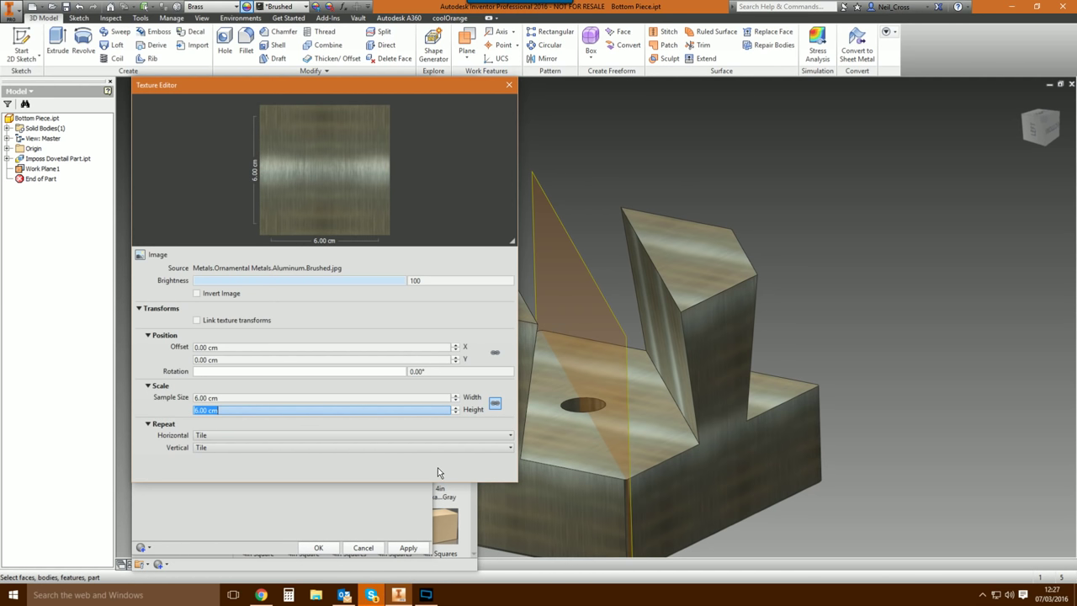
pyautogui.click(508, 85)
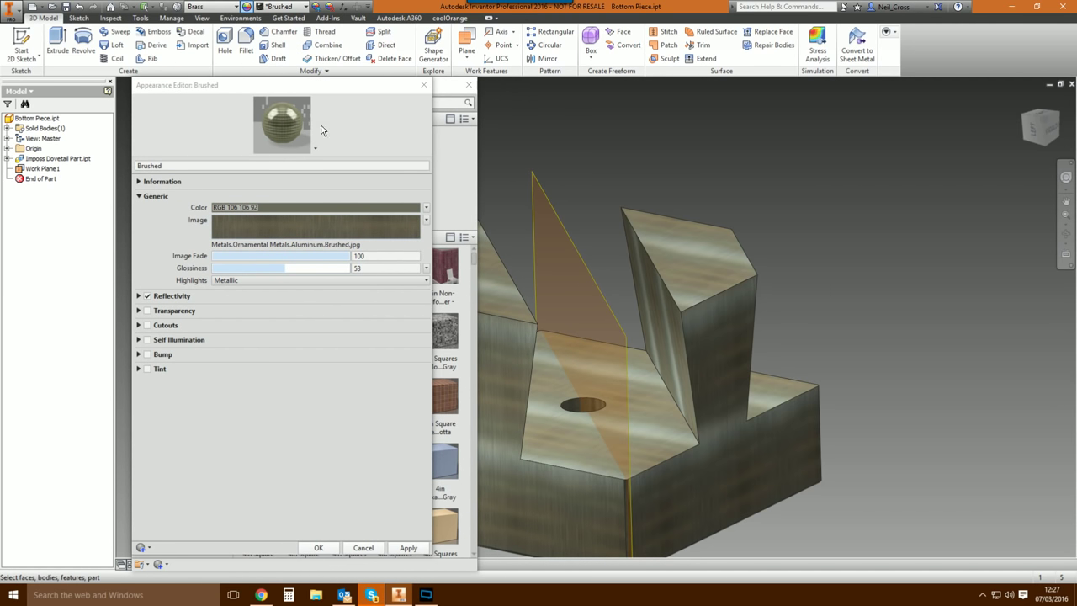
pyautogui.click(318, 546)
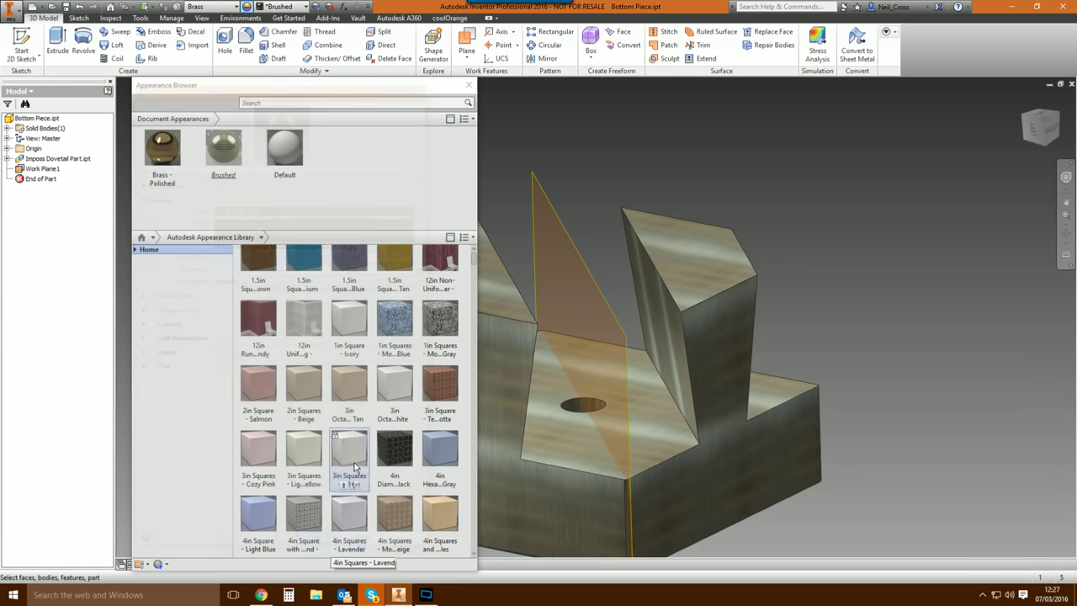
pyautogui.click(469, 86)
# Hide the work plane in the Bottom Piece, then save and close the part.
pyautogui.keyDown('shift'); pyautogui.moveTo(635, 153); pyautogui.dragTo(938, 246, button='middle'); pyautogui.keyUp('shift')
pyautogui.scroll(-10, 940, 250)
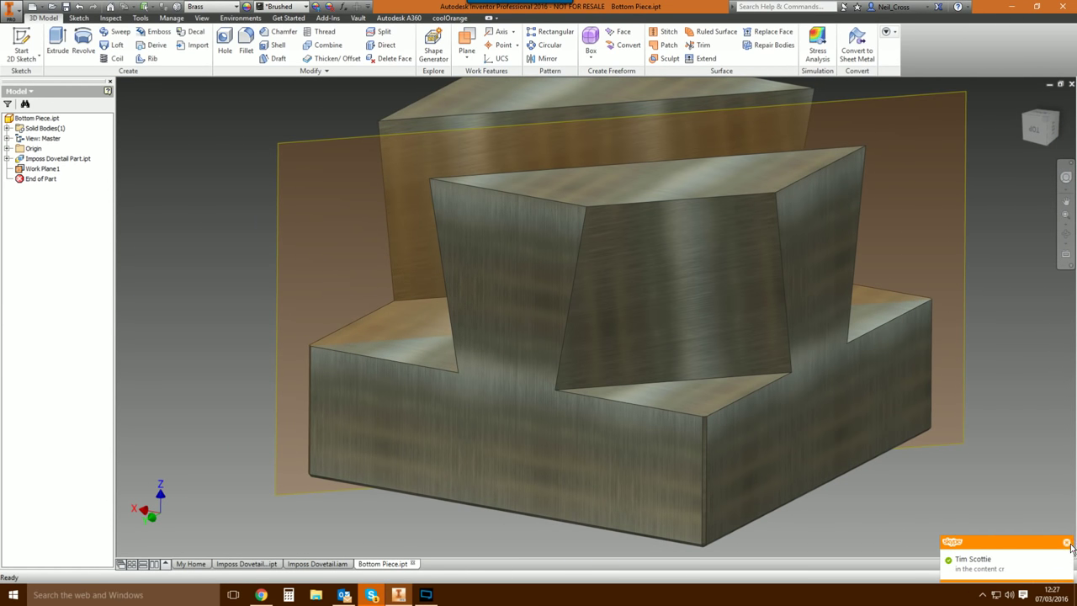
pyautogui.rightClick(37, 168)
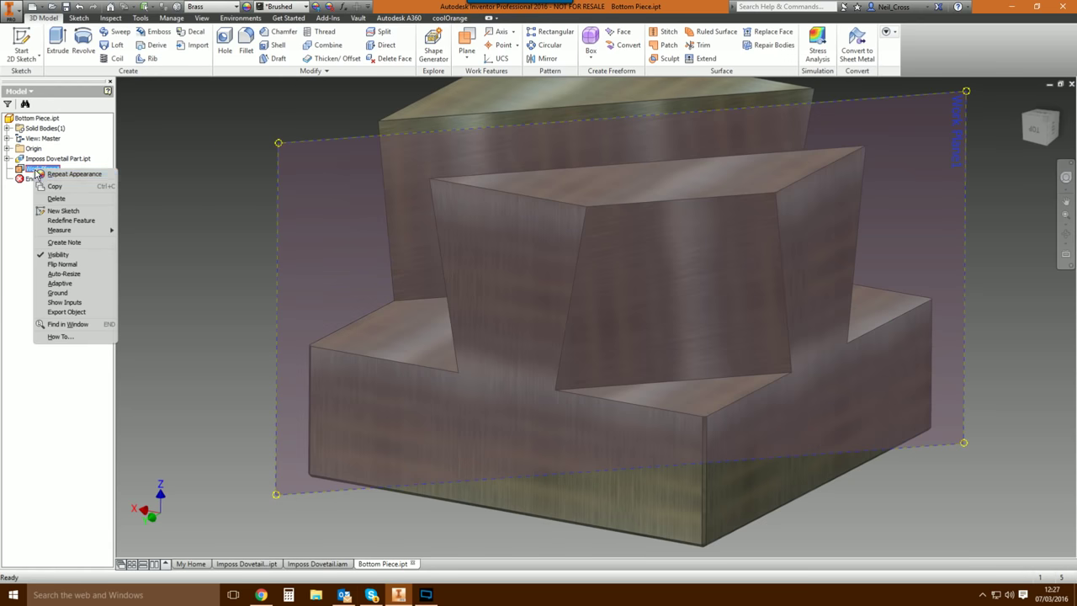
pyautogui.click(58, 254)
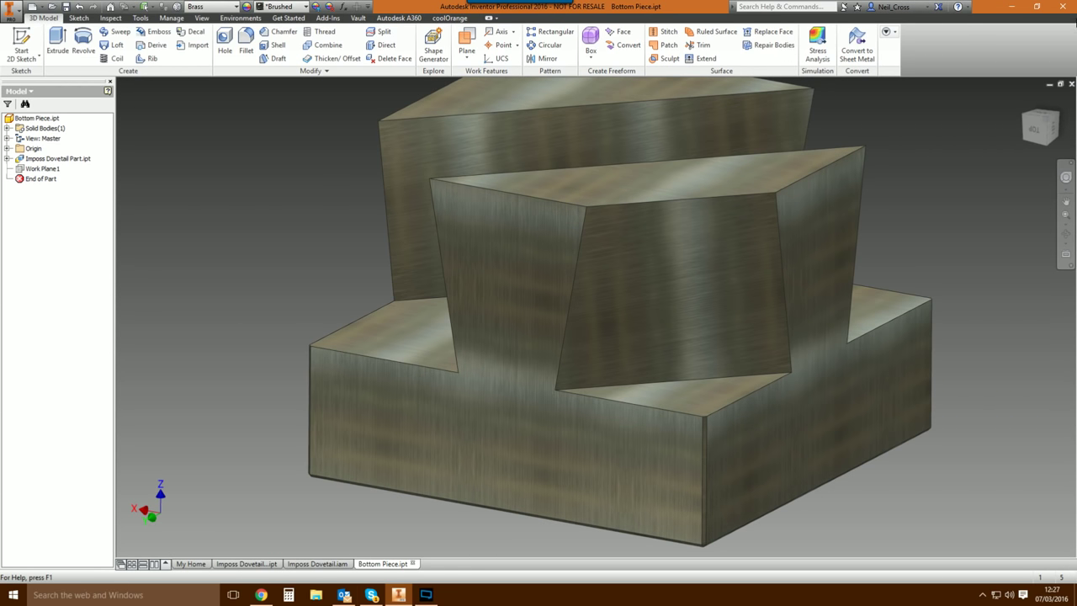
pyautogui.click(66, 6)
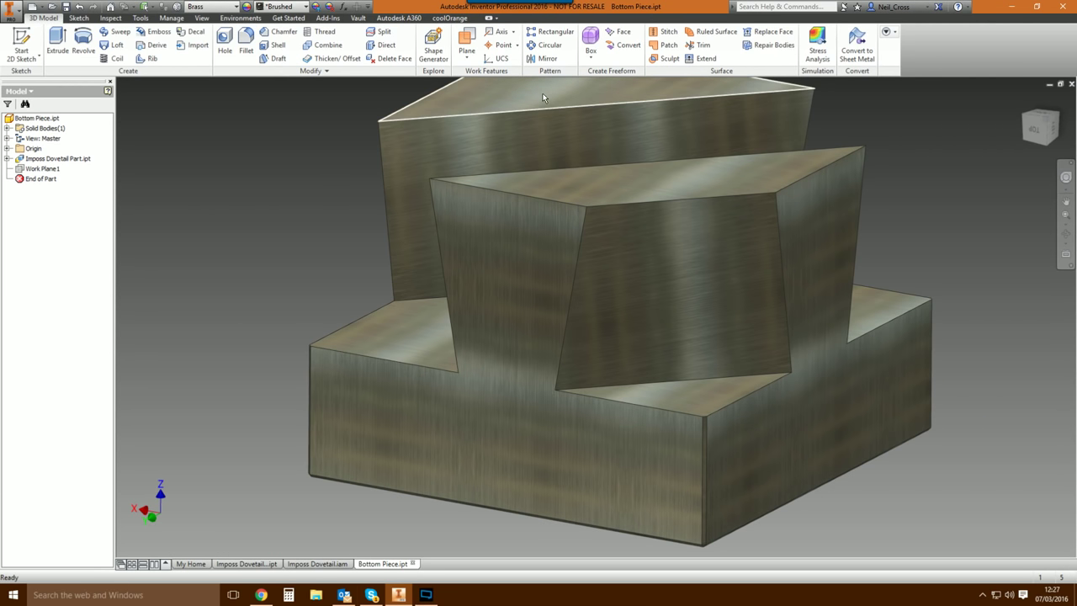
pyautogui.click(1071, 83)
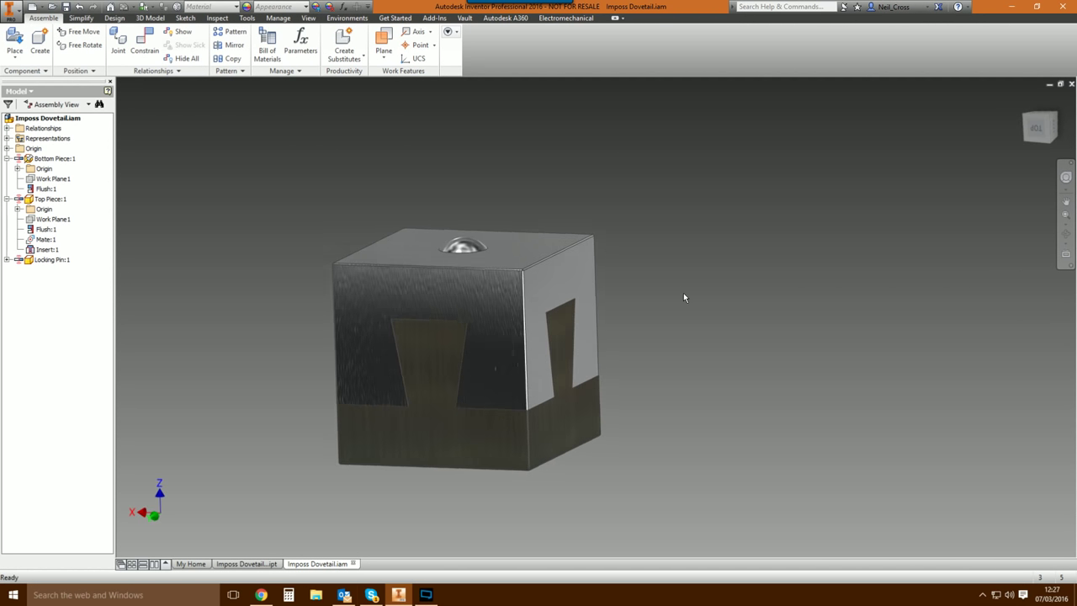
# Open the Top Piece from the assembly, assign it the Aluminum material, and close the part.
pyautogui.rightClick(384, 287)
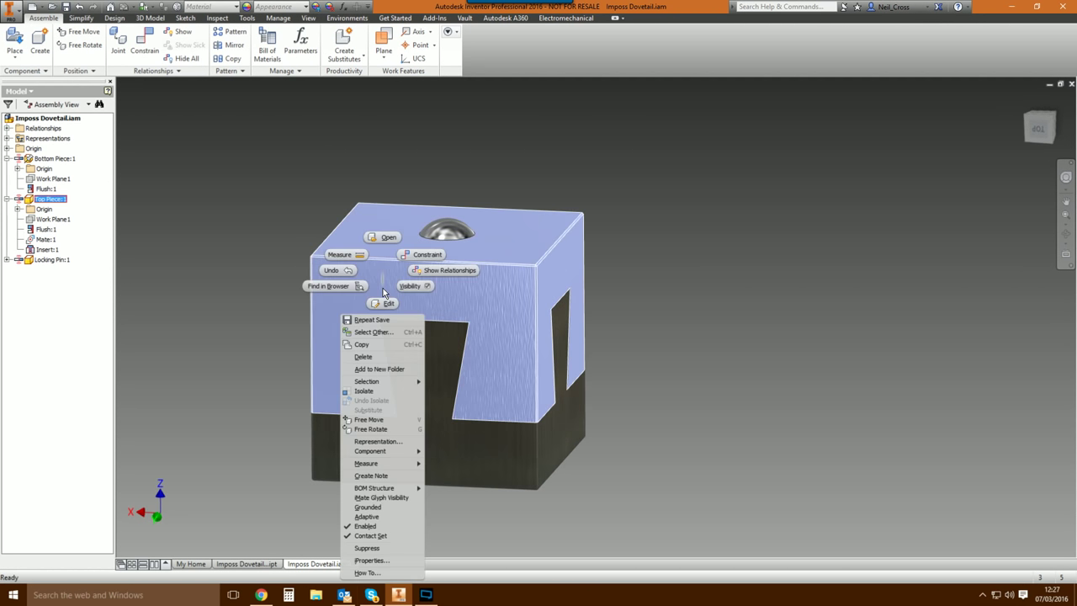
pyautogui.click(385, 238)
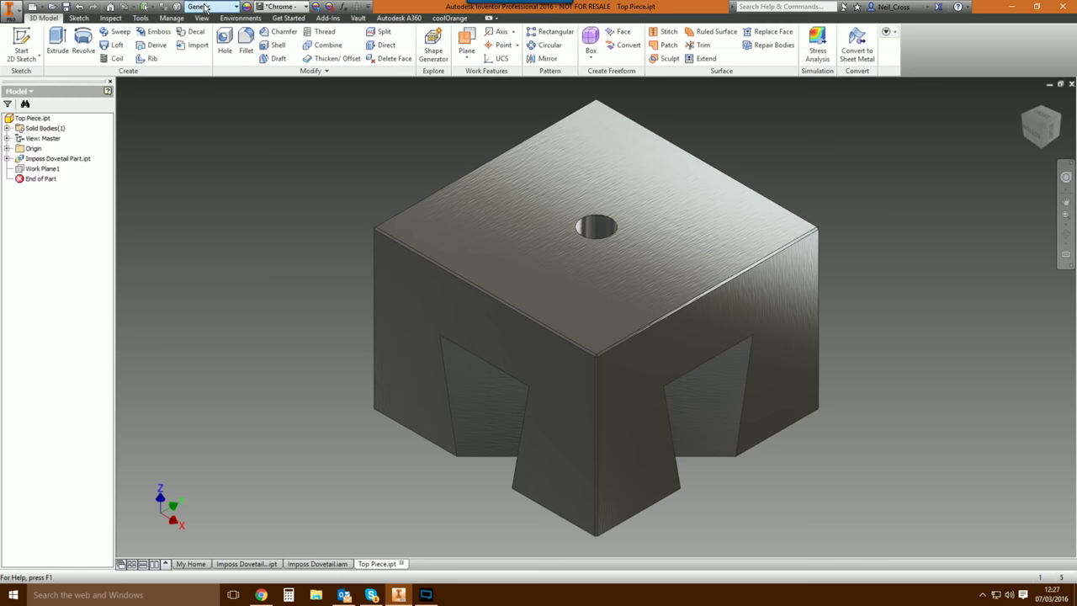
pyautogui.click(212, 7)
pyautogui.moveTo(292, 134); pyautogui.dragTo(291, 38)
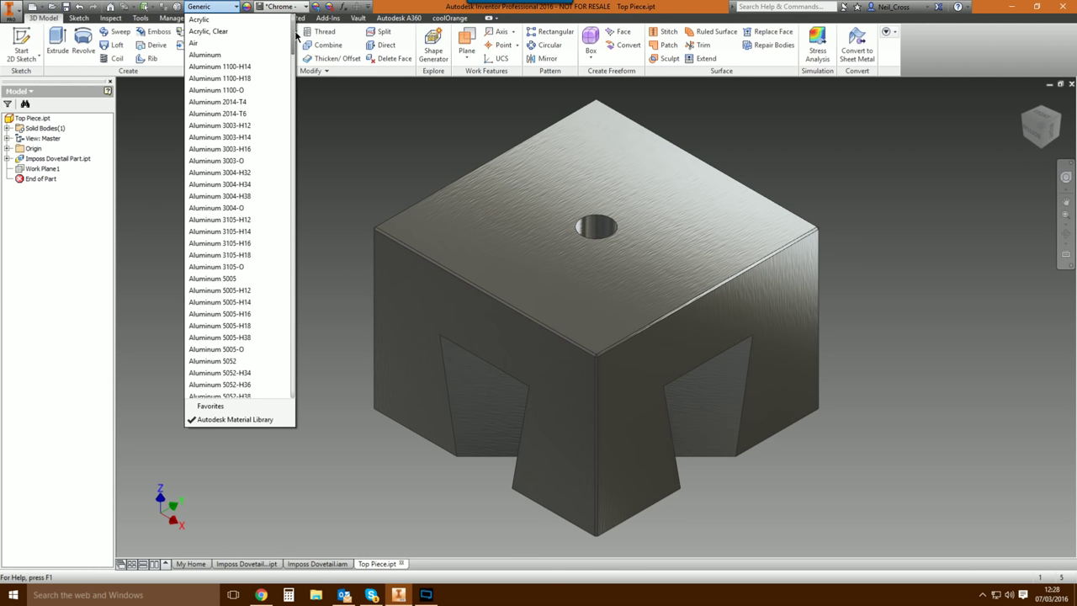
pyautogui.click(214, 53)
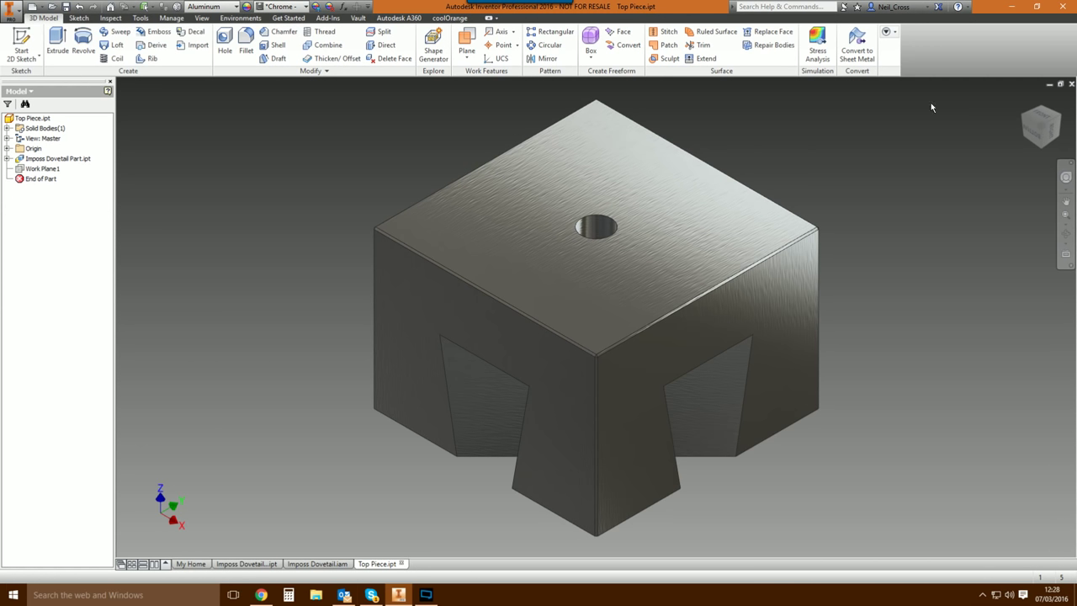
pyautogui.click(1072, 83)
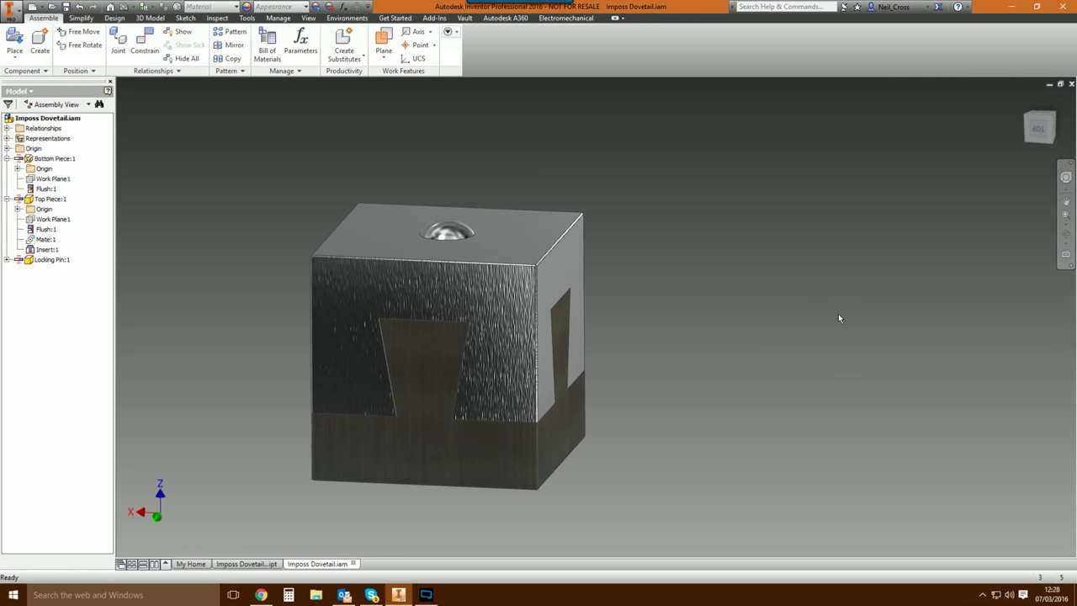
# Turn on shadows for the assembly display.
pyautogui.keyDown('shift'); pyautogui.moveTo(901, 316); pyautogui.dragTo(669, 269, button='middle'); pyautogui.keyUp('shift')
pyautogui.scroll(1, 690, 268)
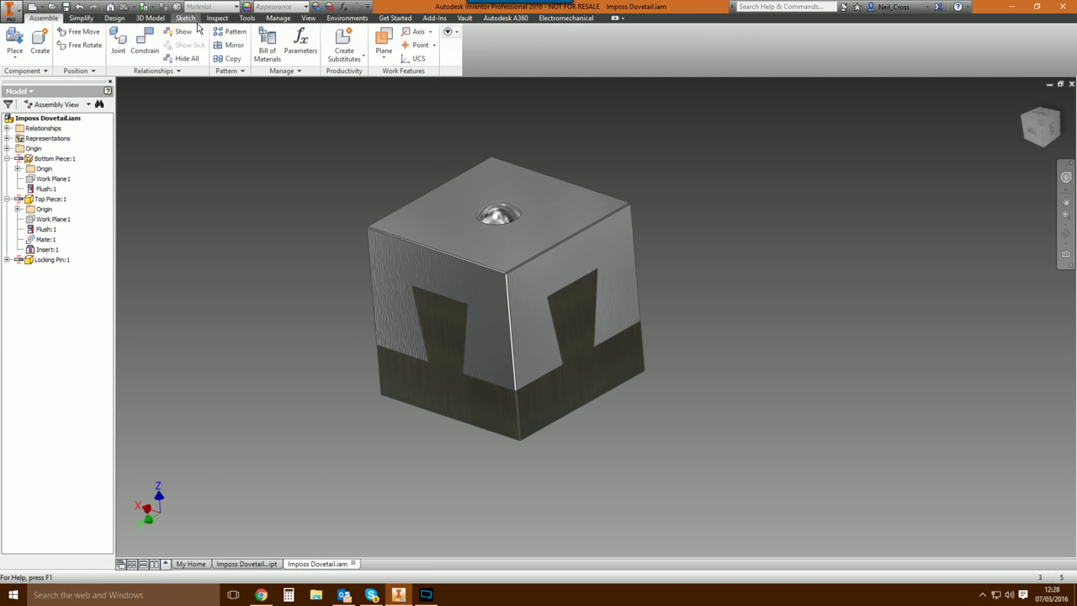
pyautogui.click(309, 18)
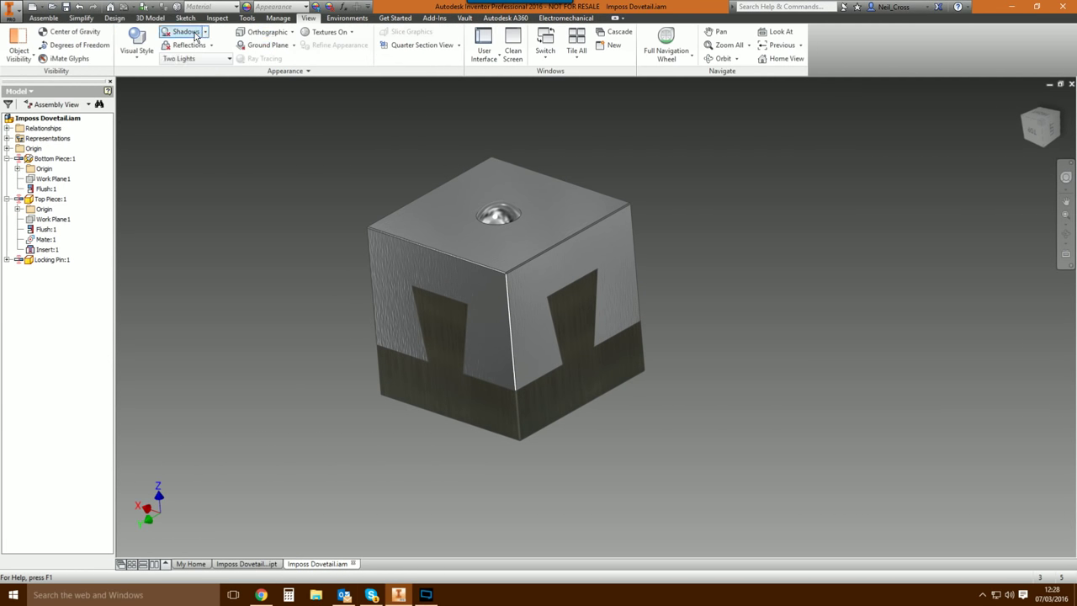
pyautogui.click(264, 44)
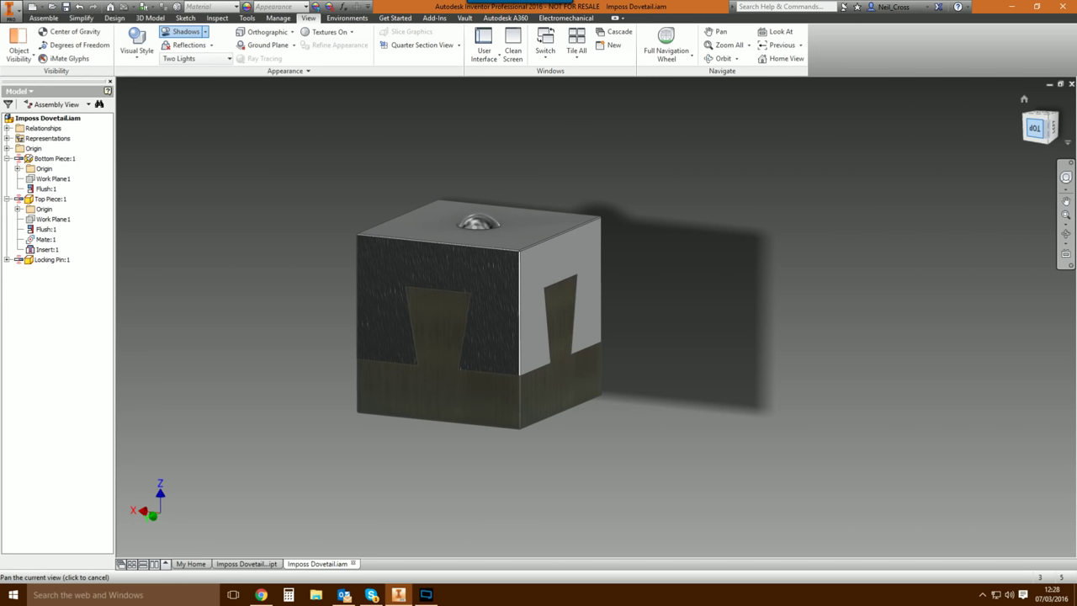
# Look straight at the dovetail face currently labelled Top and define this orientation as the Front view.
pyautogui.click(1035, 128)
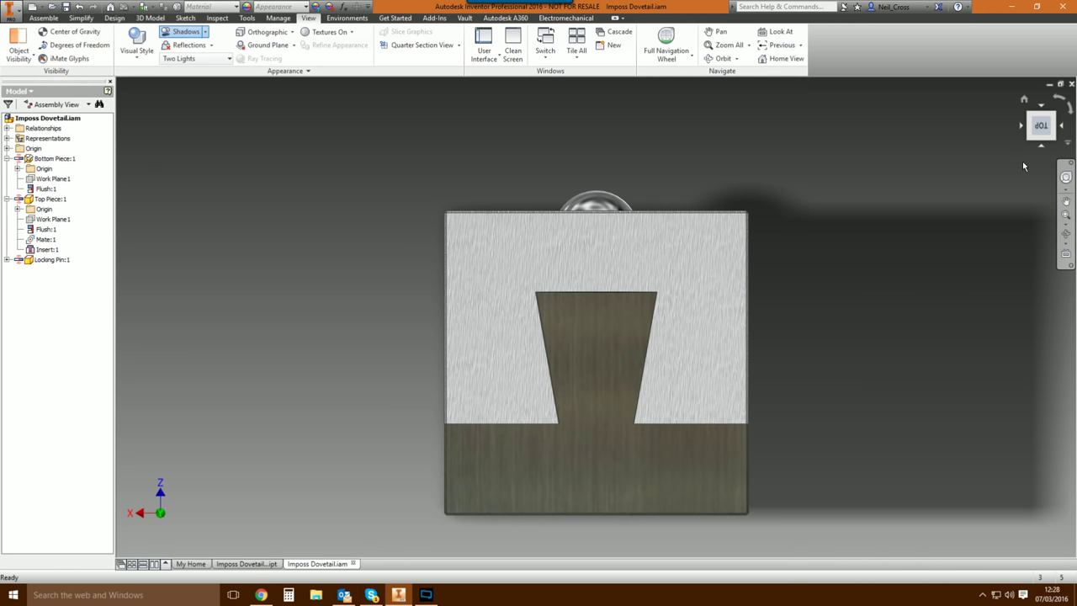
pyautogui.rightClick(1041, 126)
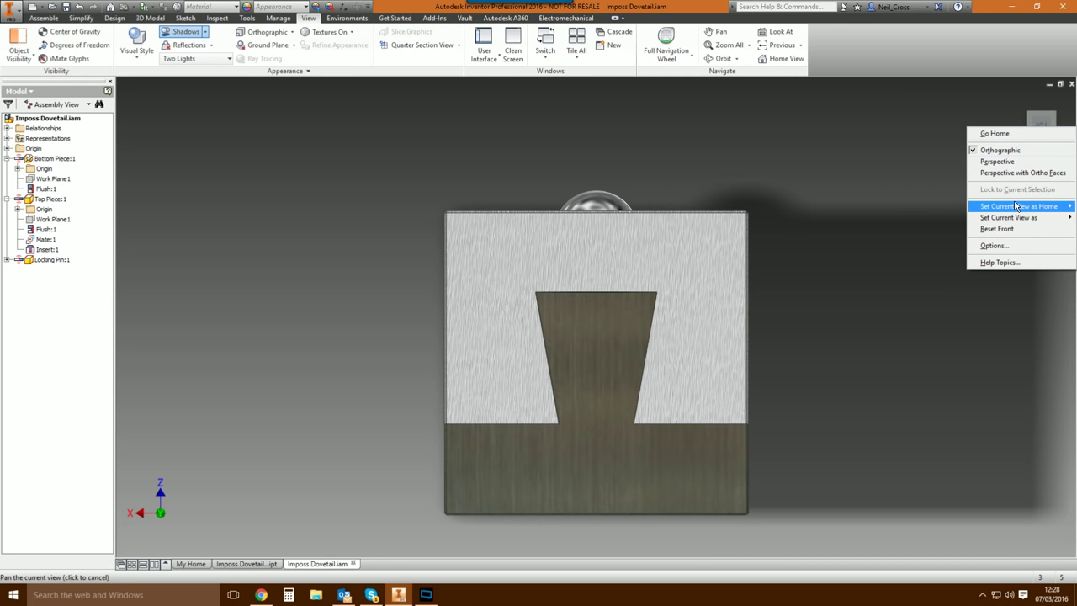
pyautogui.moveTo(1001, 218)
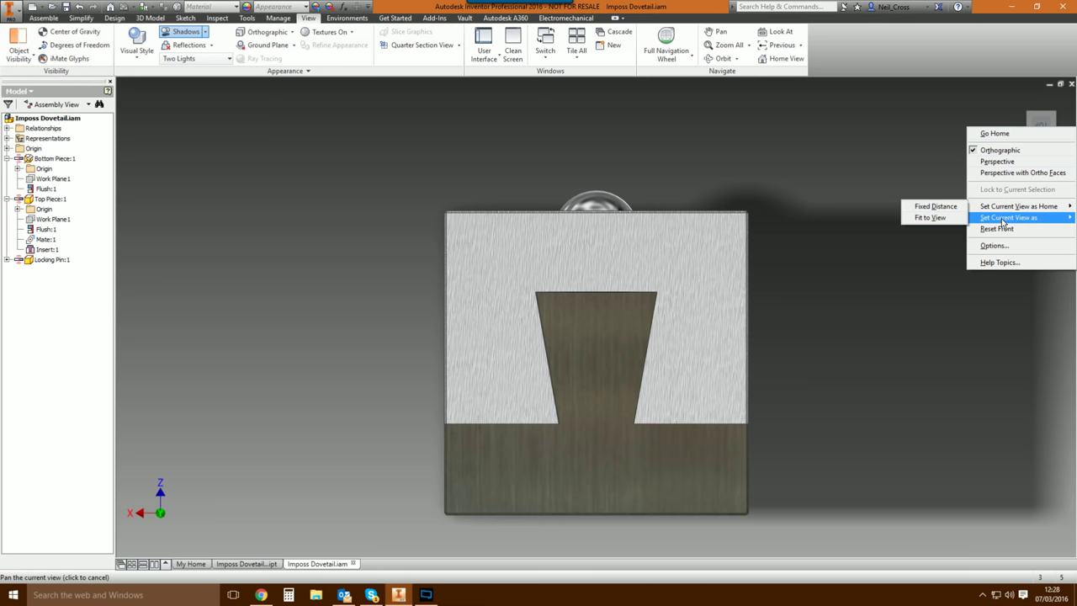
pyautogui.click(949, 229)
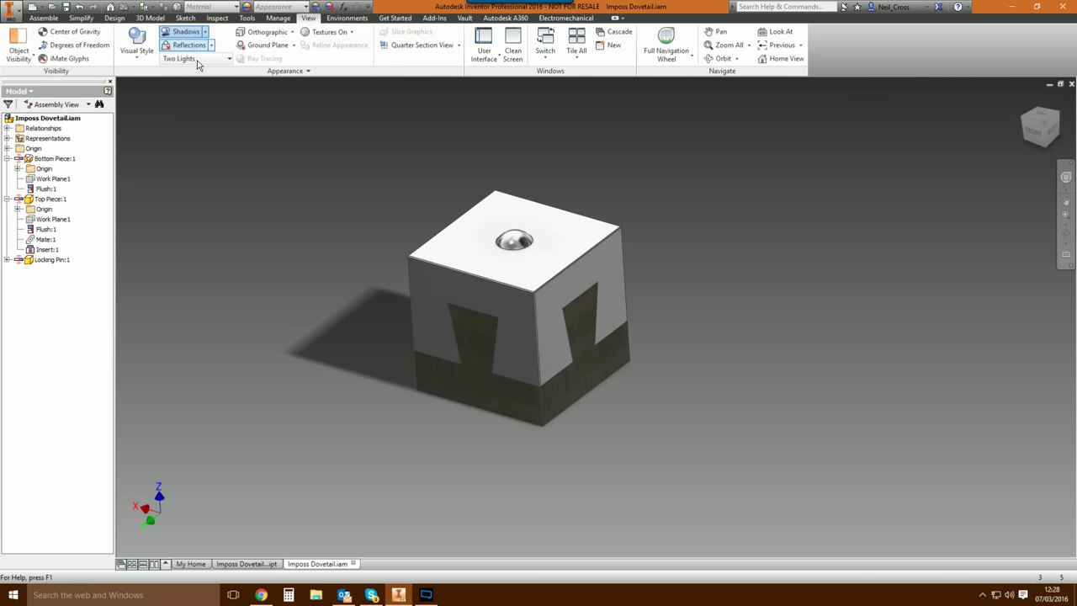
# Display the assembly in perspective projection with the Realistic visual style.
pyautogui.click(273, 33)
pyautogui.click(270, 71)
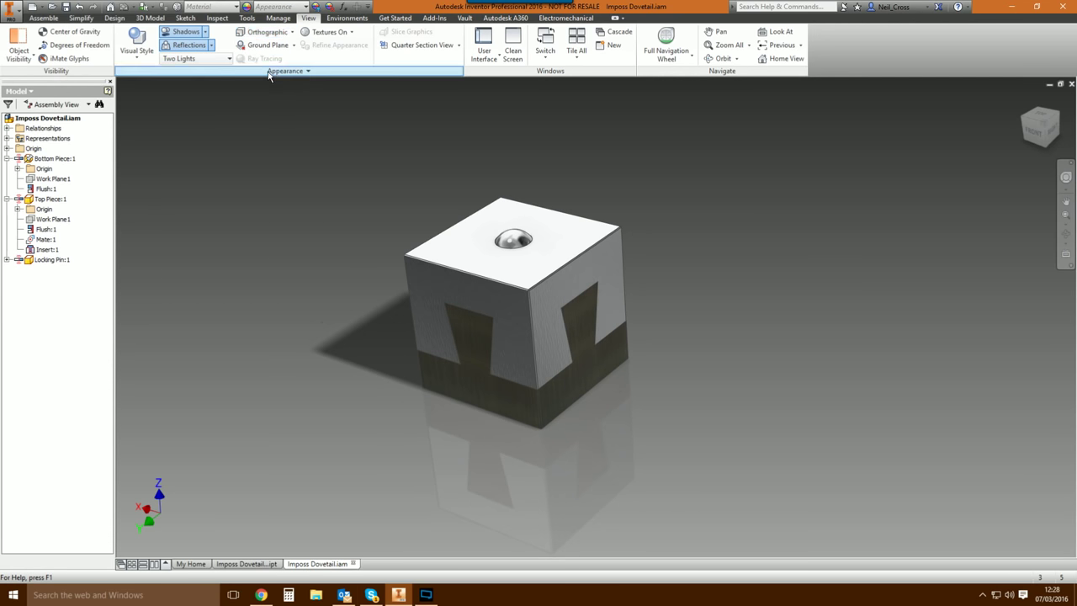
pyautogui.click(145, 57)
pyautogui.click(153, 77)
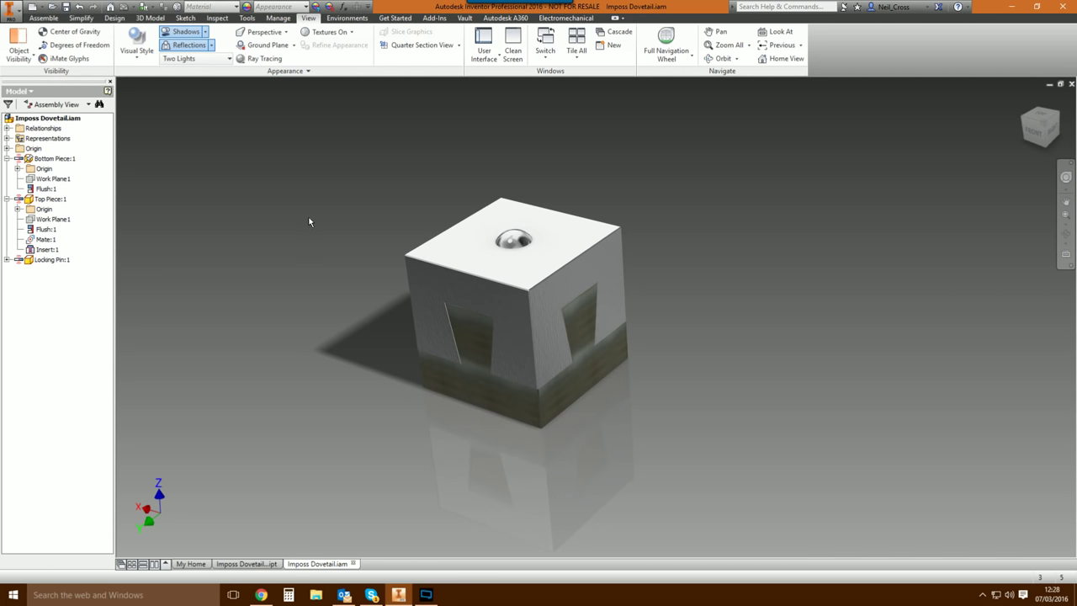
# Change the assembly's lighting style to Grid Light and view the cube from another corner.
pyautogui.click(178, 59)
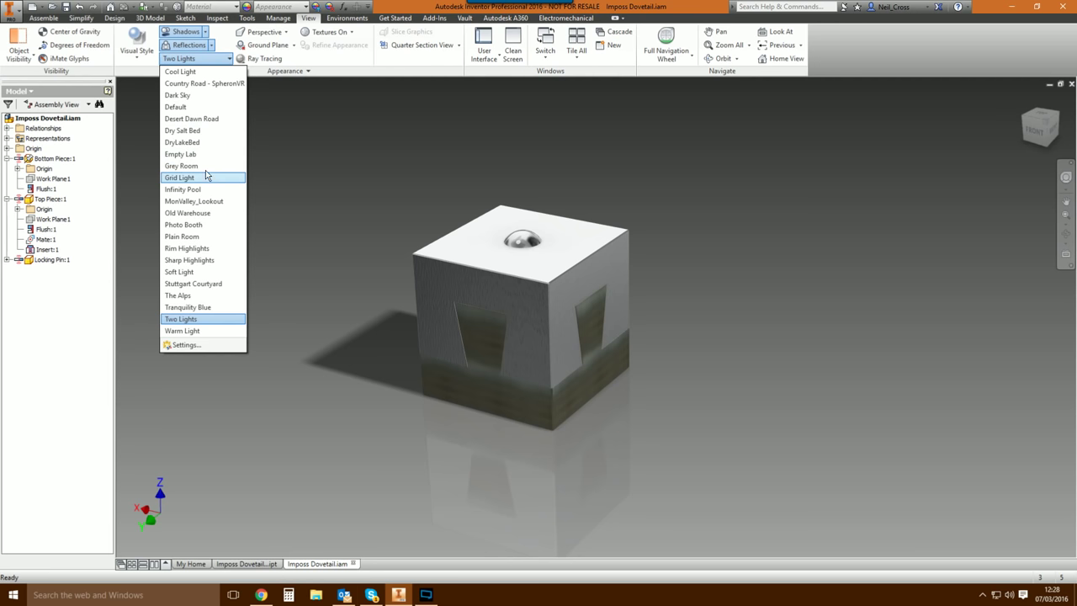
pyautogui.click(194, 177)
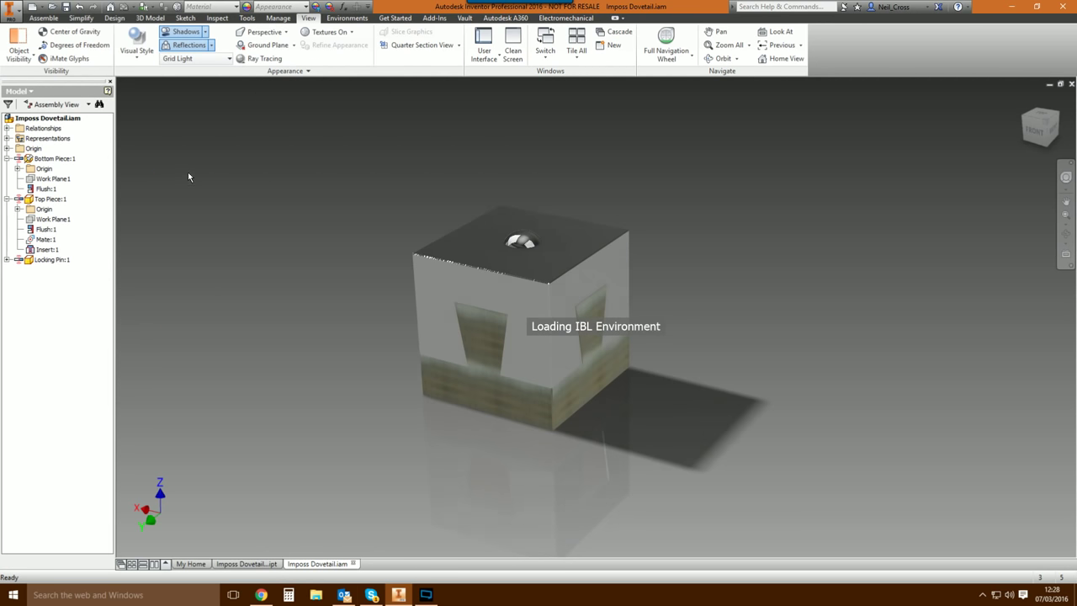
pyautogui.keyDown('shift'); pyautogui.moveTo(402, 240); pyautogui.dragTo(793, 195, button='middle'); pyautogui.keyUp('shift')
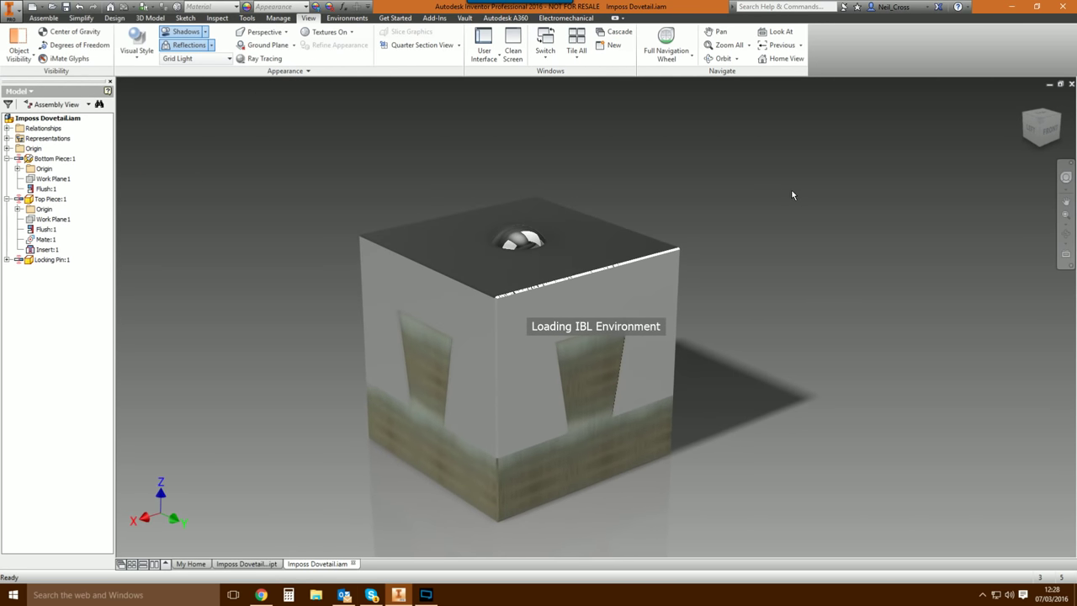
pyautogui.scroll(-3, 781, 193)
pyautogui.scroll(-3, 781, 193)
pyautogui.scroll(3, 783, 194)
pyautogui.keyDown('shift'); pyautogui.moveTo(903, 231); pyautogui.dragTo(837, 279, button='middle'); pyautogui.keyUp('shift')
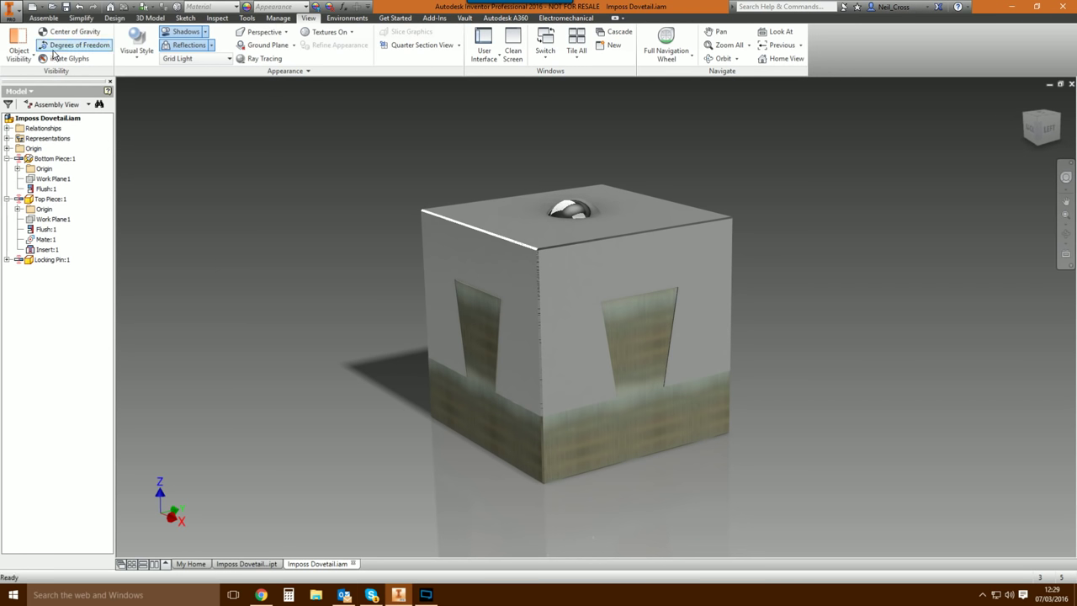
# Open the assembly's Bill of Materials, enable its Parts Only view and review the three part rows.
pyautogui.click(278, 18)
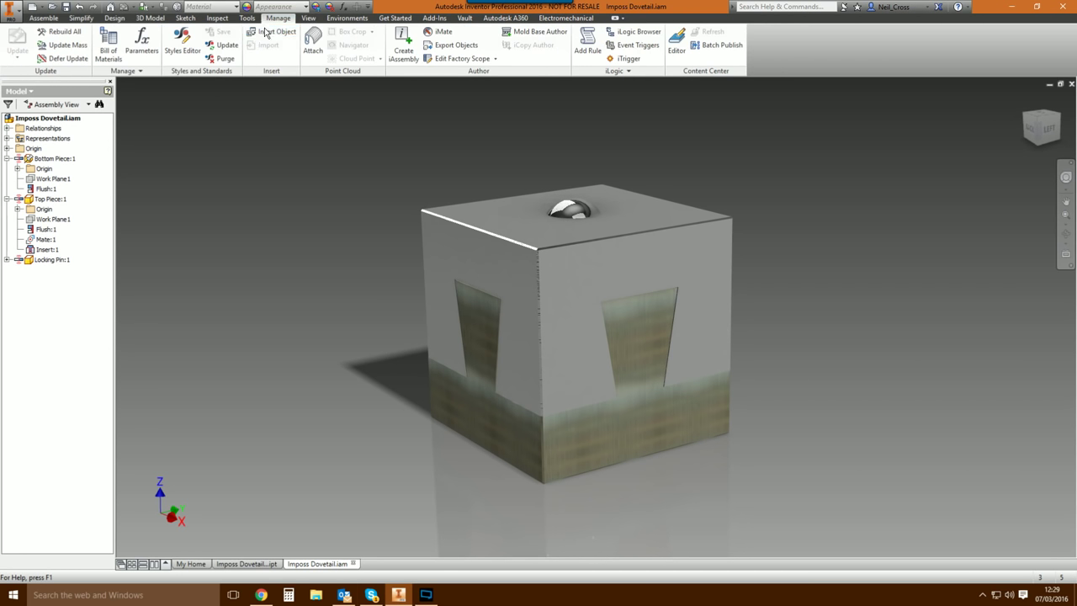
pyautogui.click(108, 46)
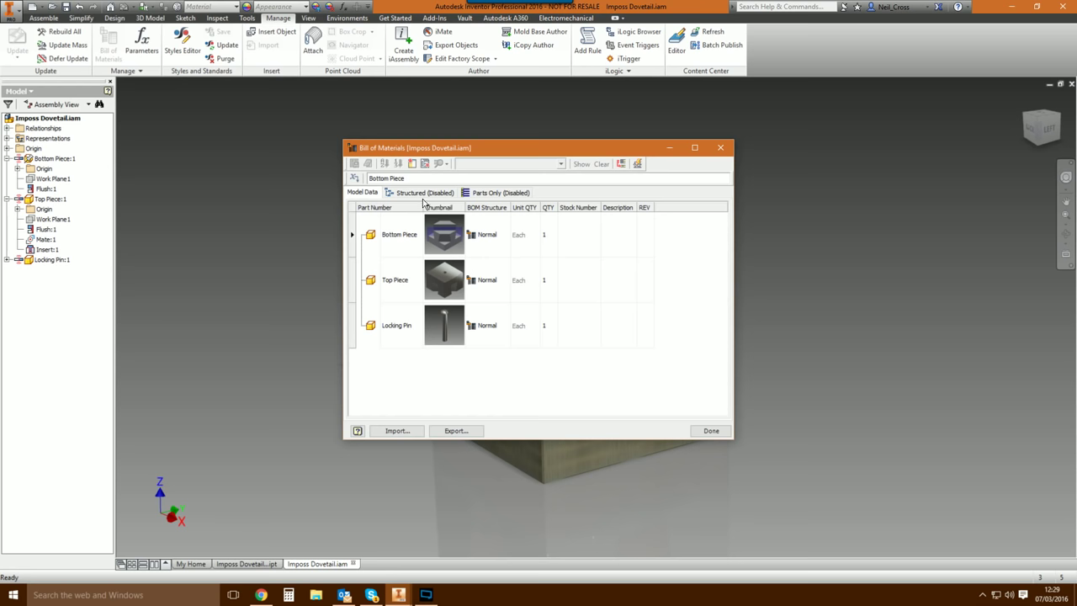
pyautogui.rightClick(504, 194)
pyautogui.click(522, 201)
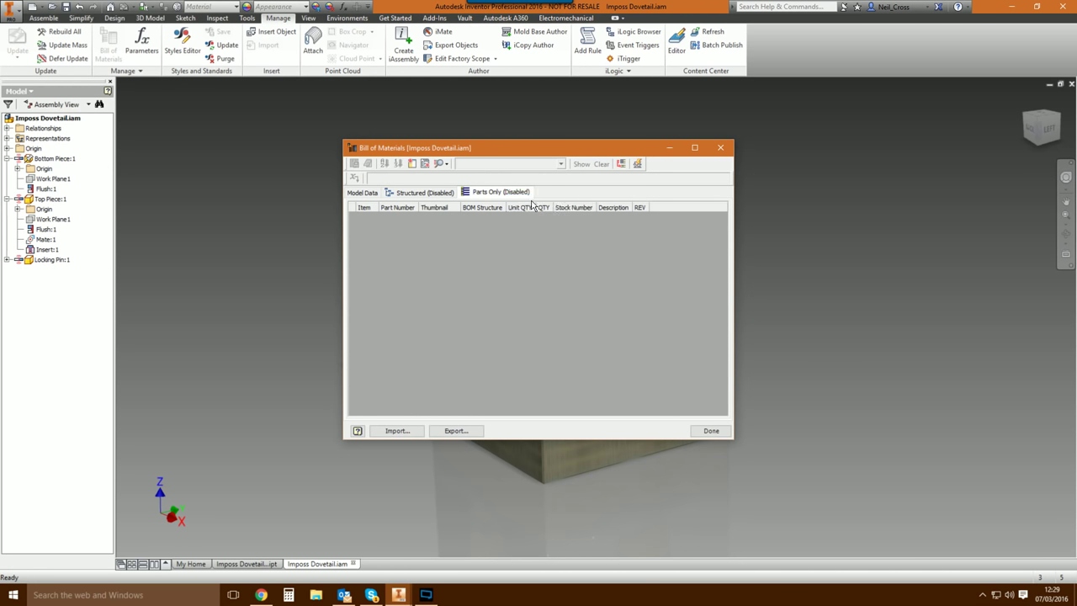
pyautogui.click(410, 235)
pyautogui.click(408, 288)
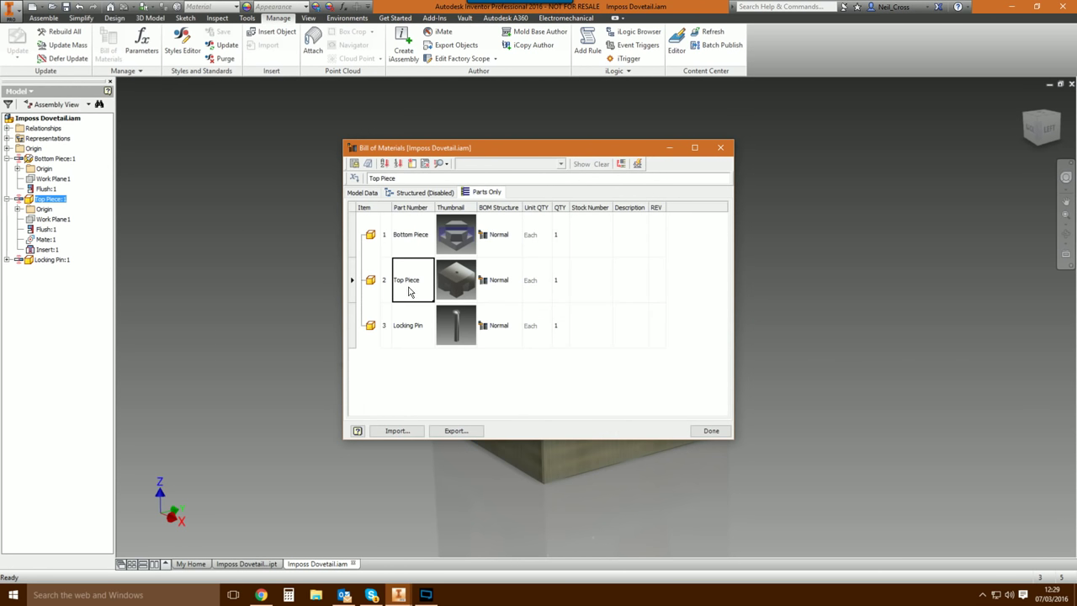
pyautogui.click(407, 340)
pyautogui.moveTo(544, 149); pyautogui.dragTo(880, 125)
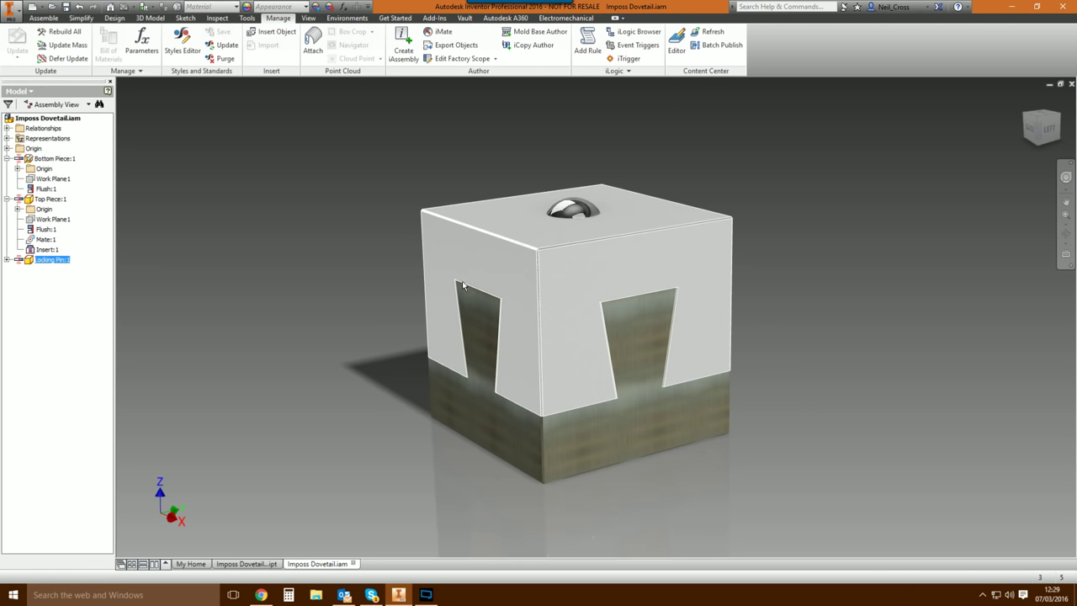
# Open the Top Piece from the assembly and review the feature history of its source part, Imposs Dovetail Part.ipt.
pyautogui.rightClick(566, 278)
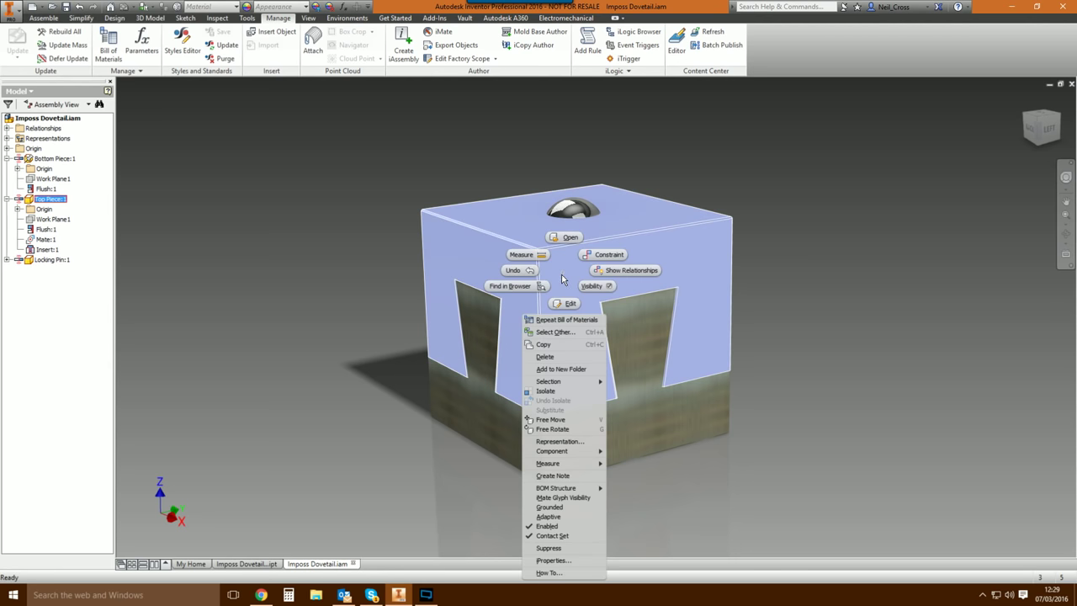
pyautogui.click(571, 236)
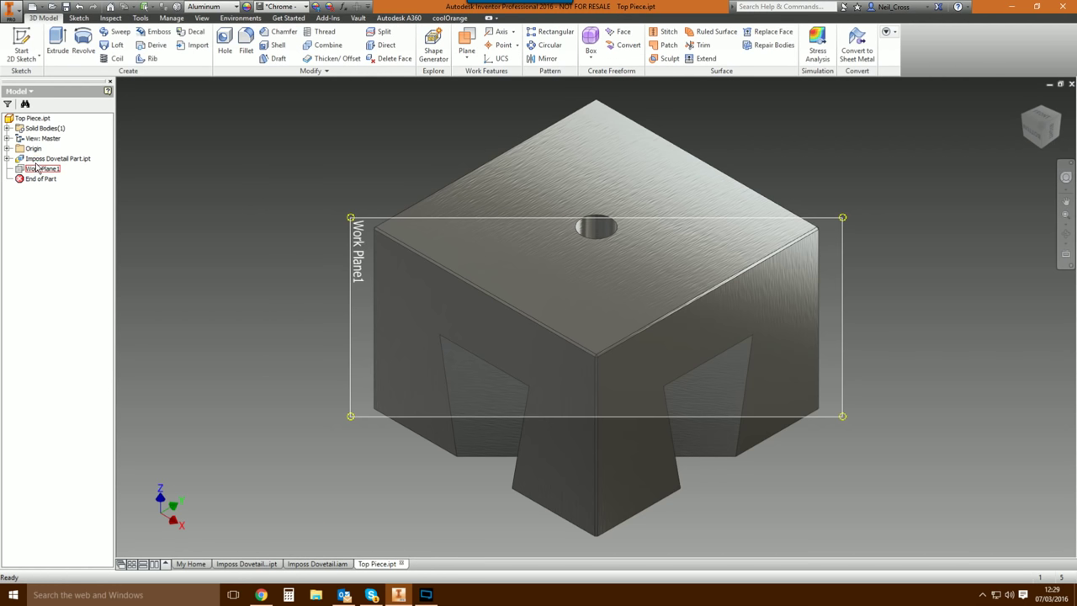
pyautogui.keyDown('shift'); pyautogui.moveTo(220, 244); pyautogui.dragTo(261, 534, button='middle'); pyautogui.keyUp('shift')
pyautogui.click(245, 564)
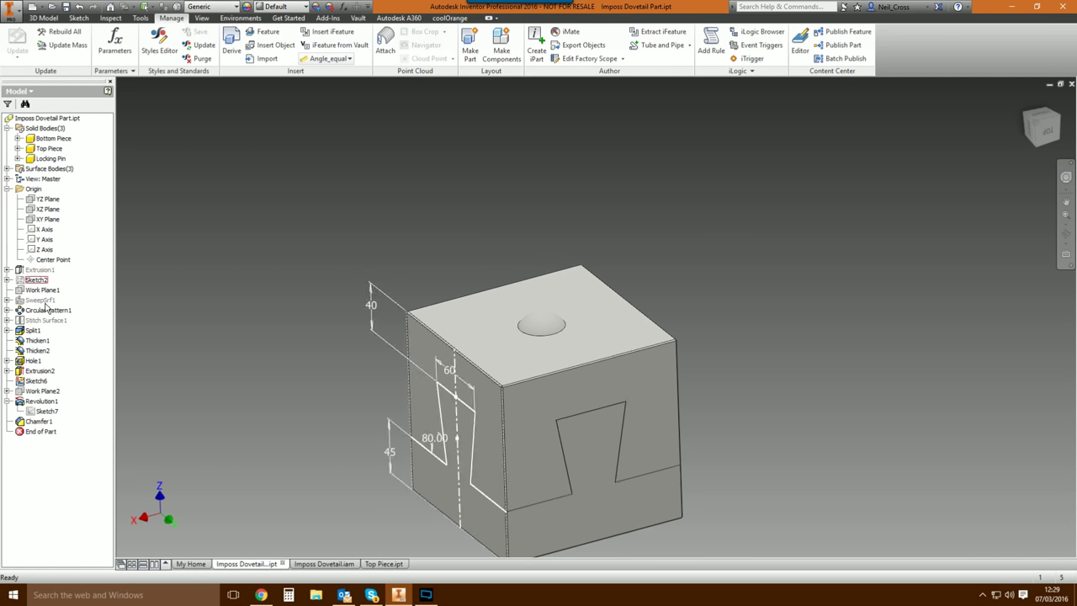
pyautogui.scroll(-2, 234, 381)
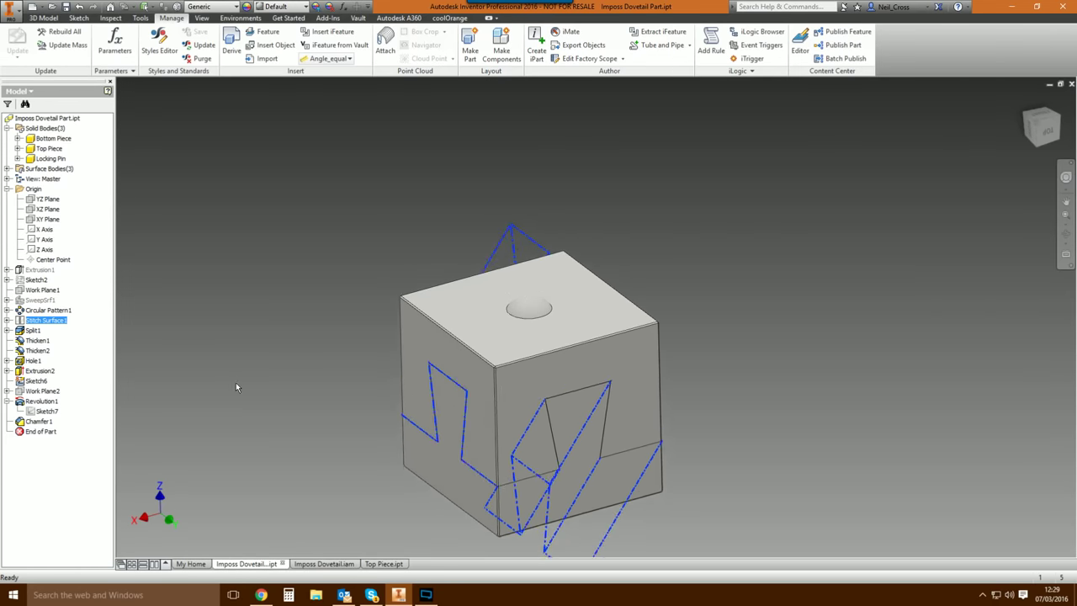
pyautogui.click(286, 435)
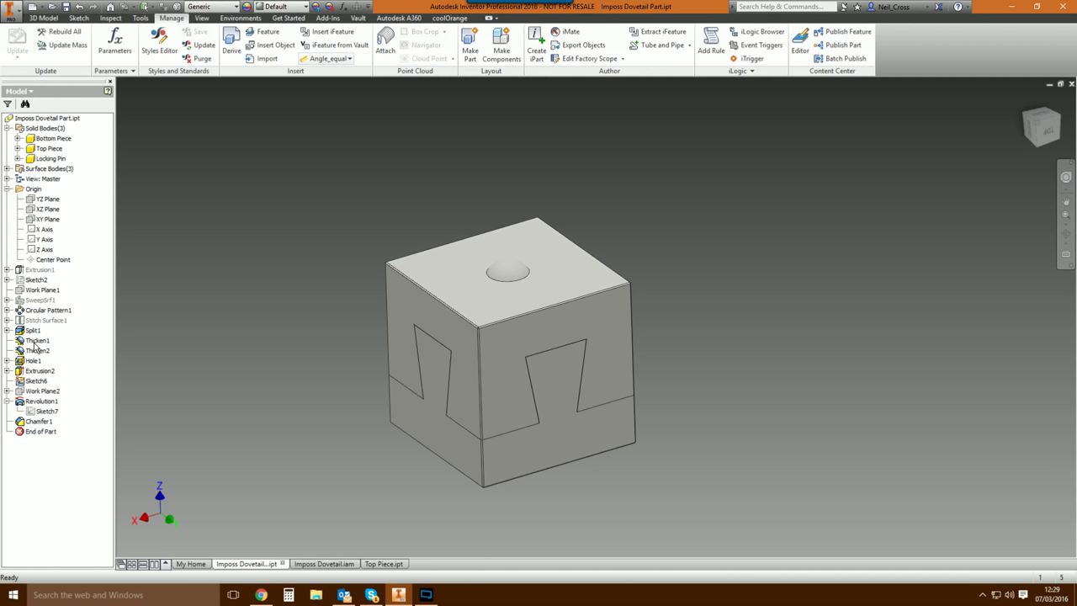
# Return to the Imposs Dovetail assembly and examine the cube from several corners, including the locking pin up close.
pyautogui.click(335, 564)
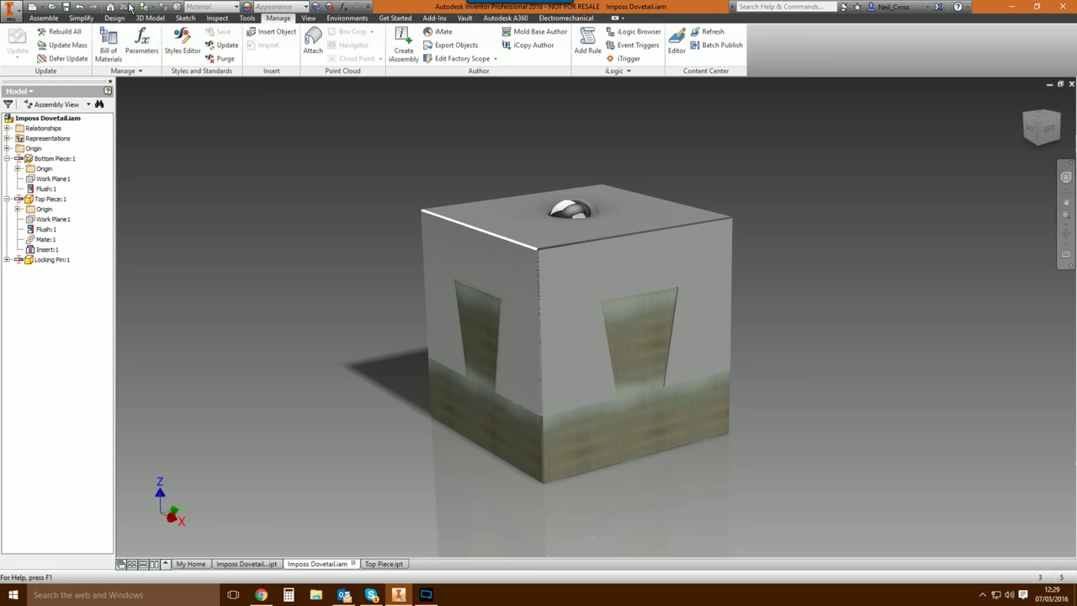
pyautogui.click(557, 296)
pyautogui.click(849, 310)
pyautogui.press('F5')
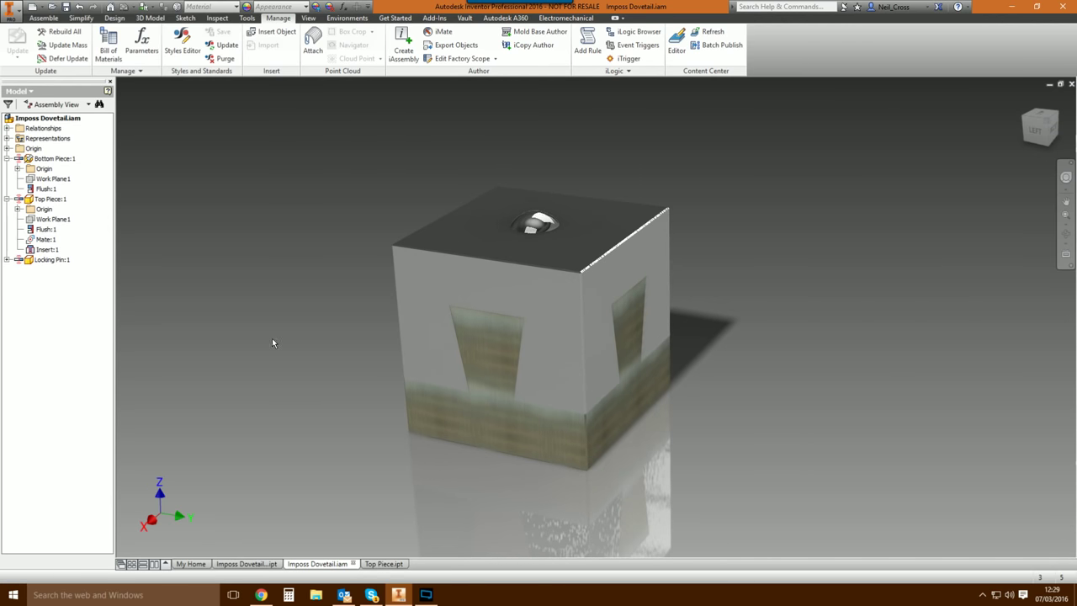
pyautogui.keyDown('shift'); pyautogui.moveTo(272, 338); pyautogui.dragTo(446, 286, button='middle'); pyautogui.keyUp('shift')
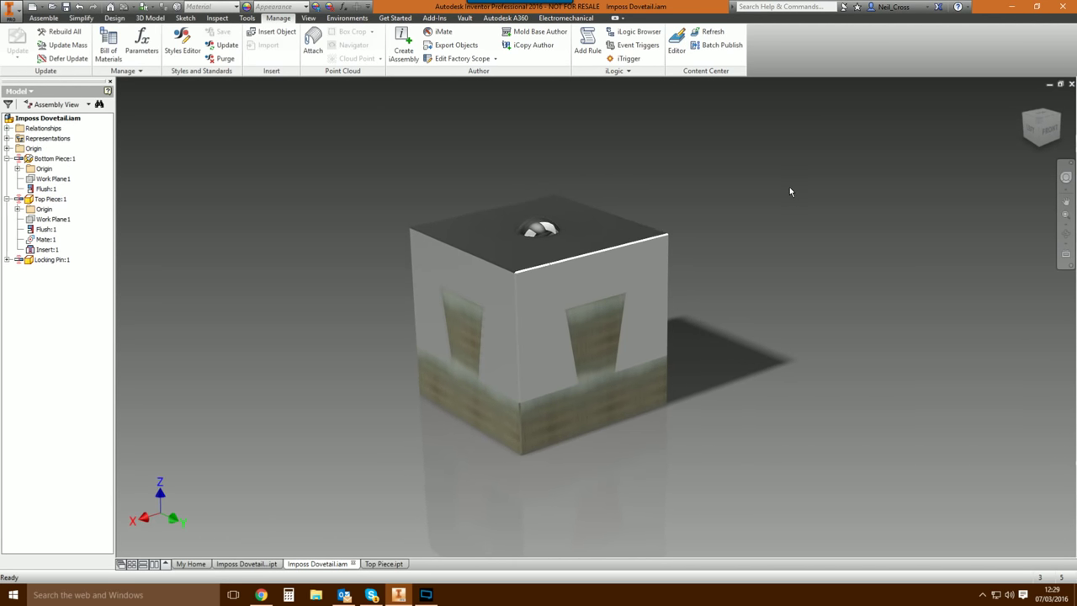
pyautogui.keyDown('shift'); pyautogui.moveTo(791, 190); pyautogui.dragTo(766, 213, button='middle'); pyautogui.keyUp('shift')
pyautogui.press('F5')
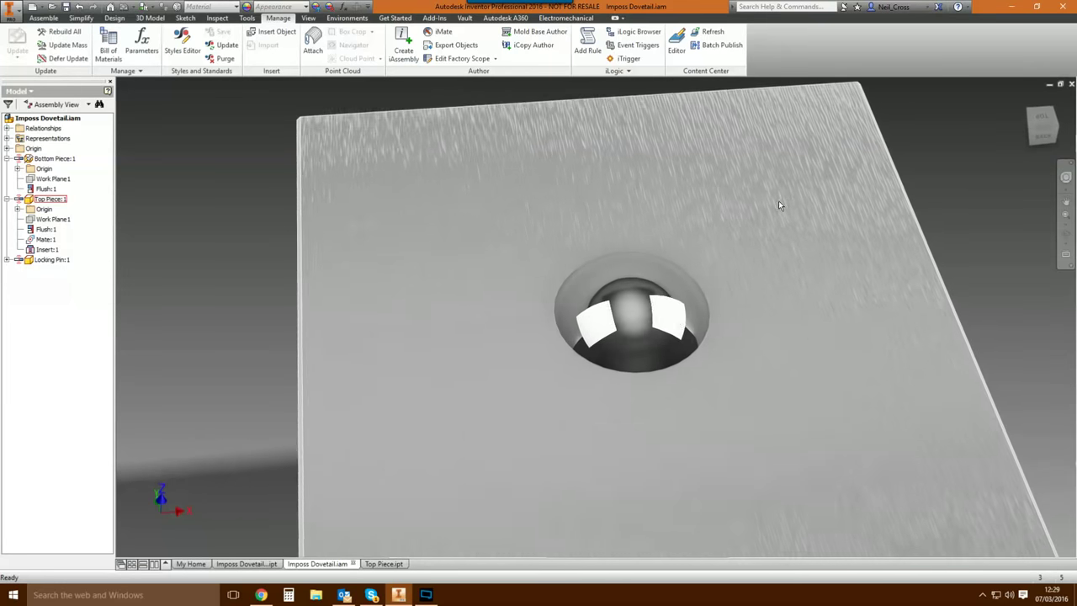
pyautogui.press('F5')
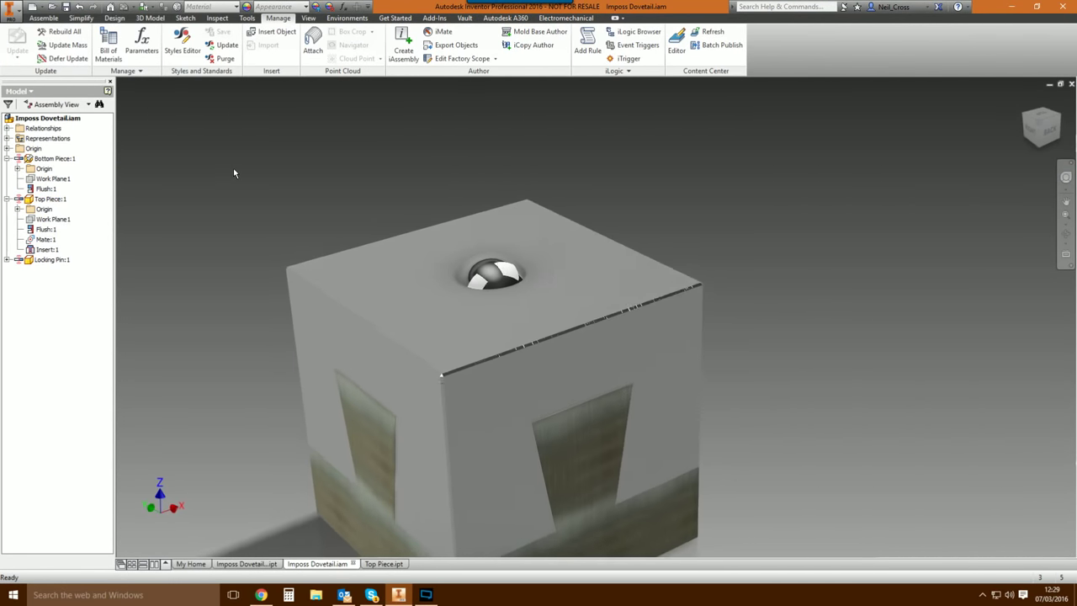
pyautogui.press('F5')
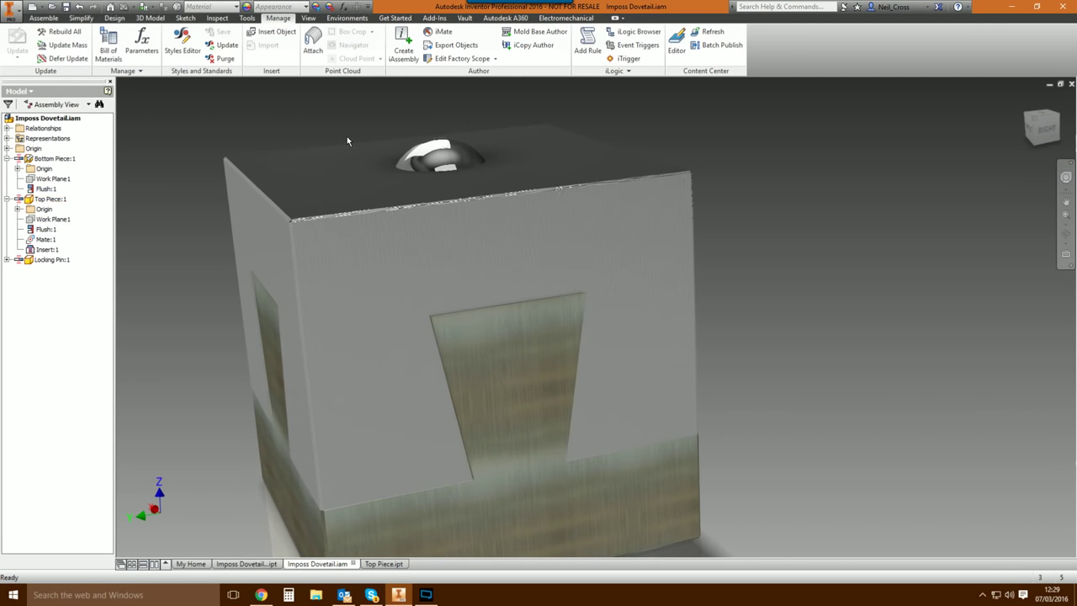